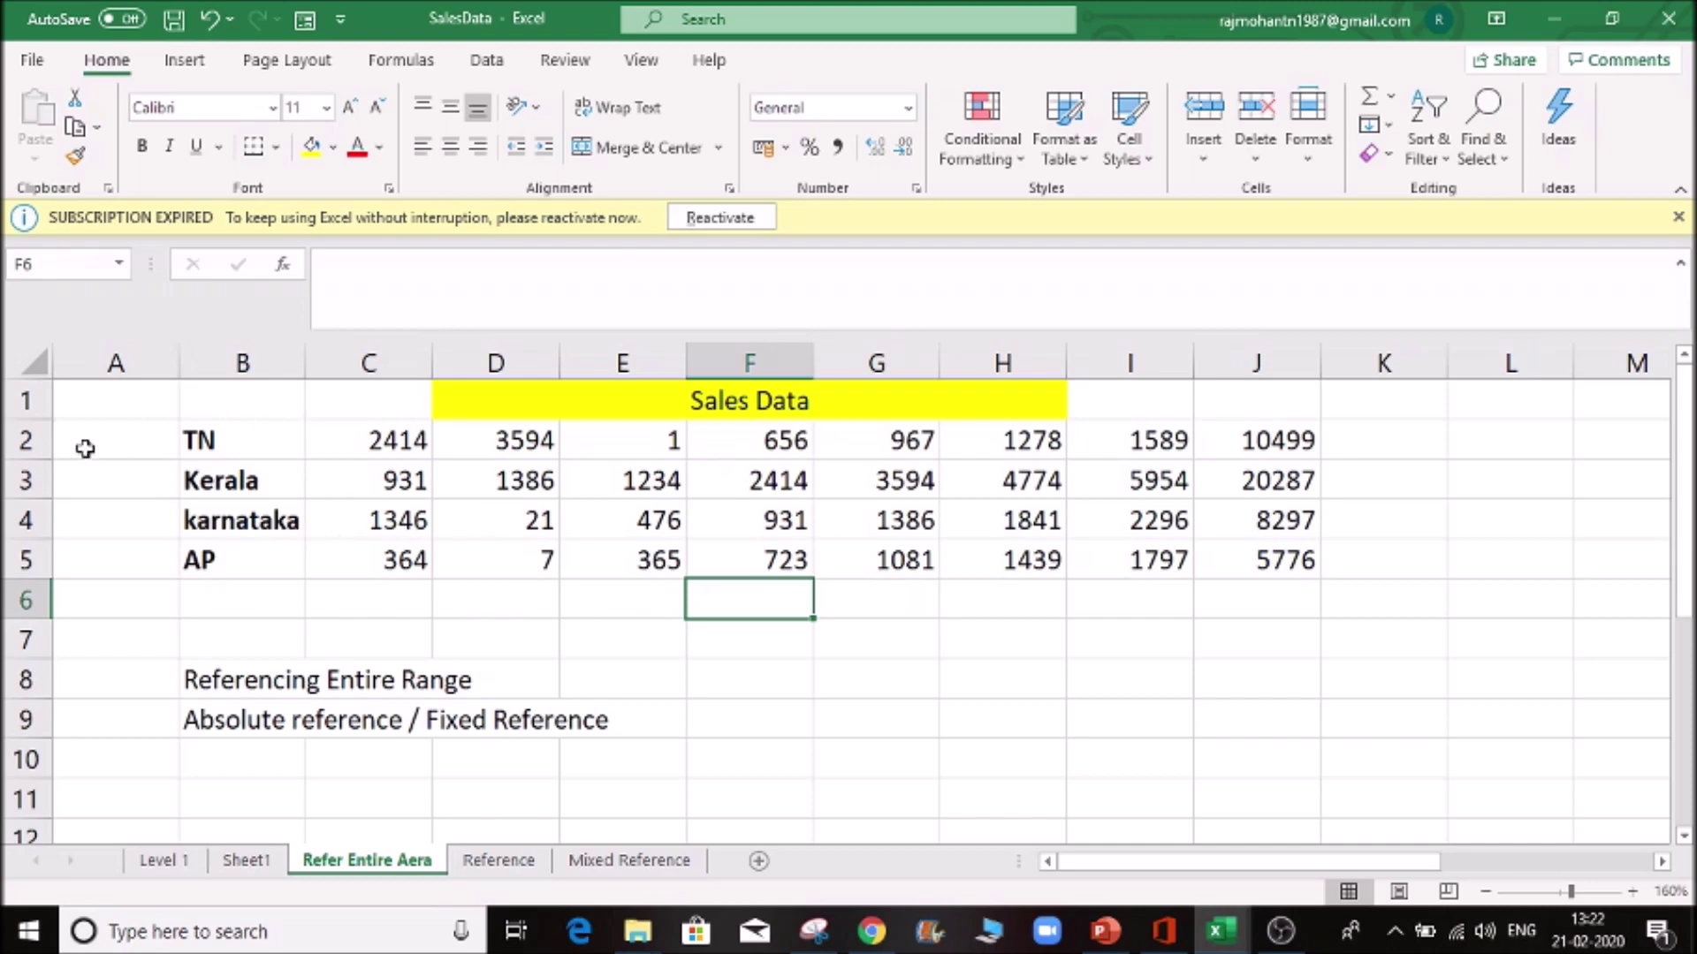
- Examine entire rows 1 to 4 of the sales table and how far row 1 extends across the sheet
click(5, 402)
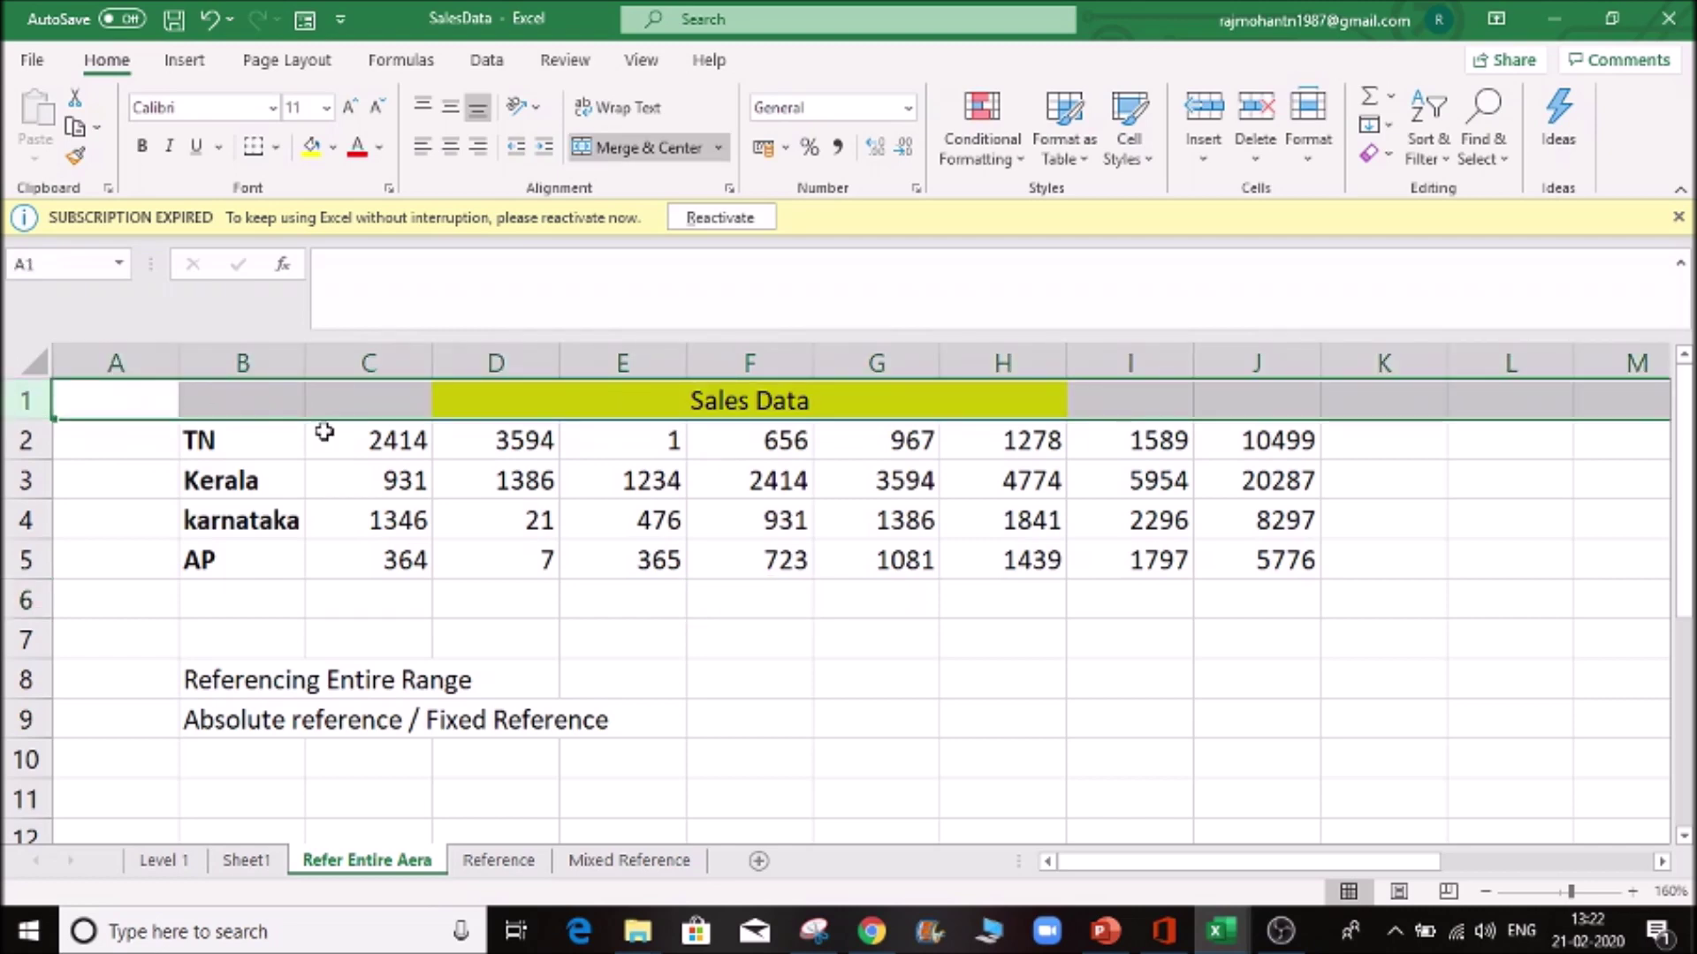
click(10, 440)
click(10, 480)
click(8, 521)
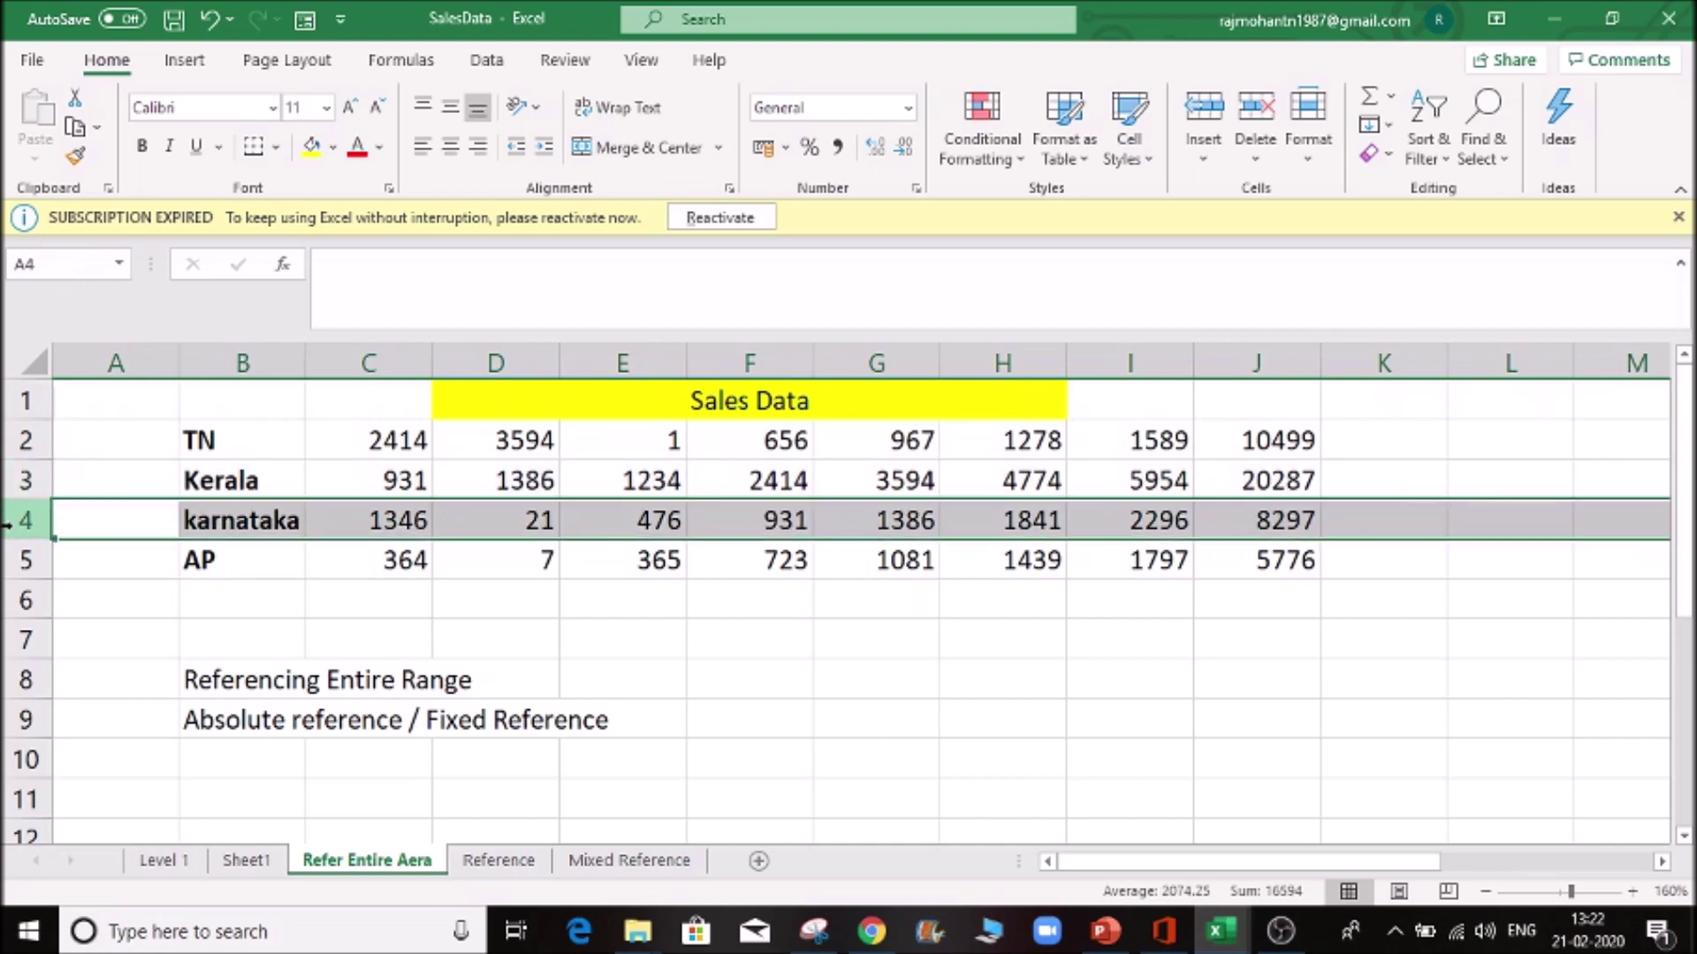
click(72, 570)
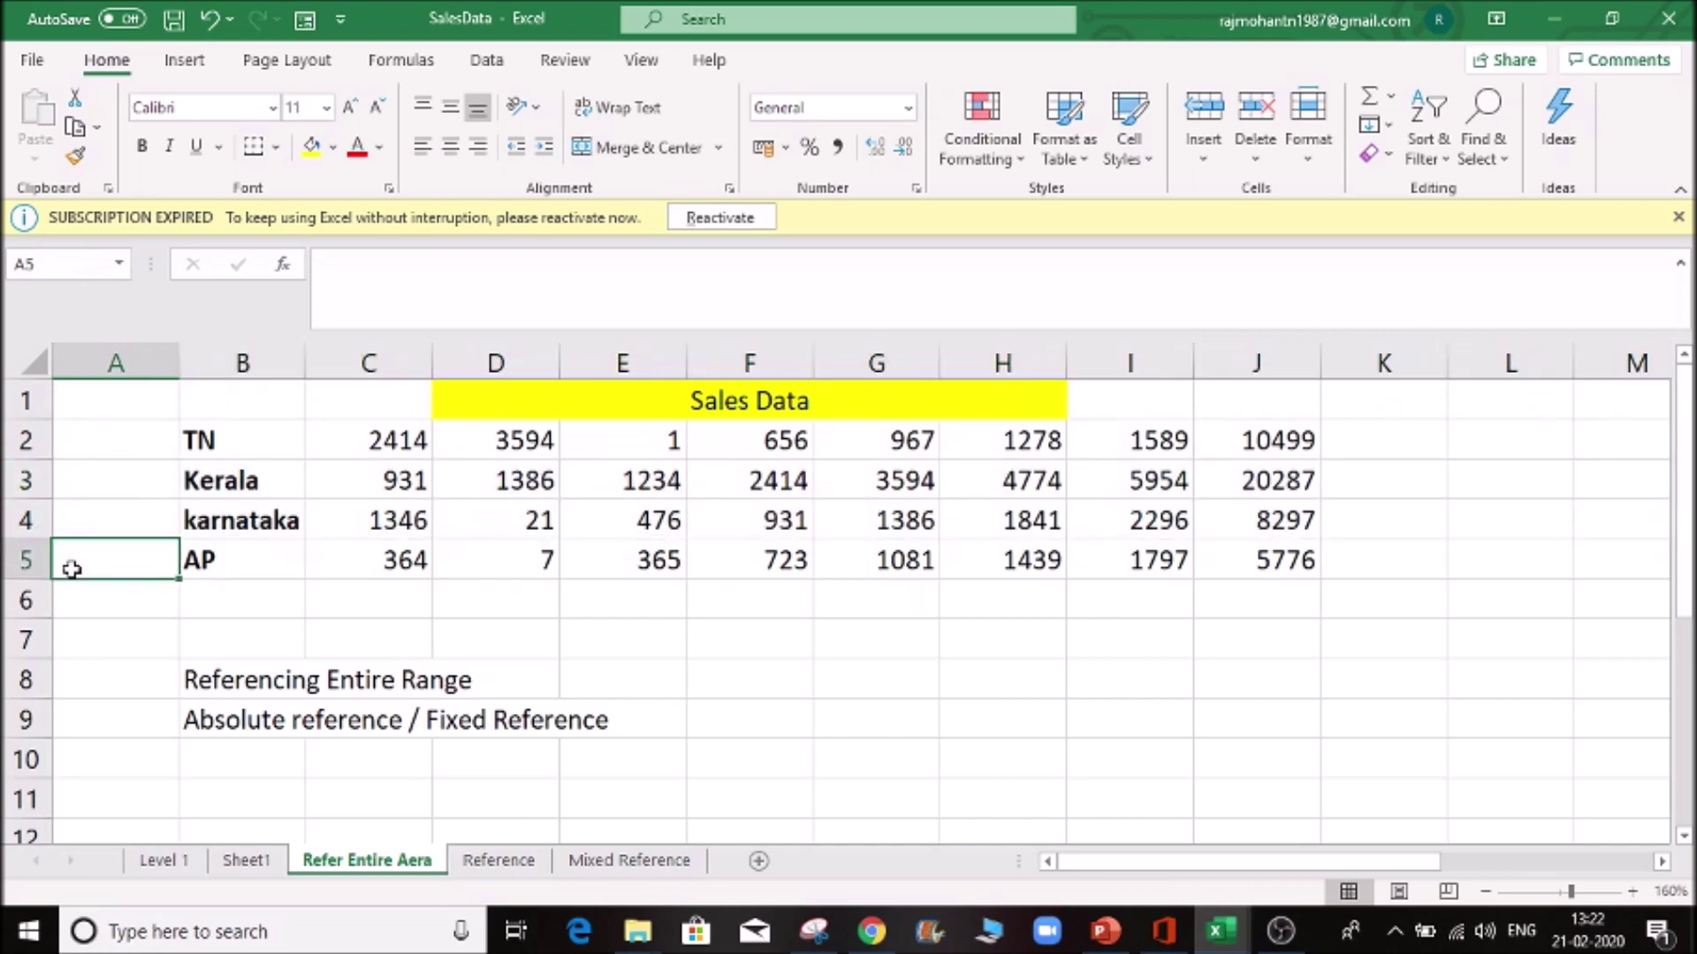
key(ctrl+Down)
key(ctrl+Up)
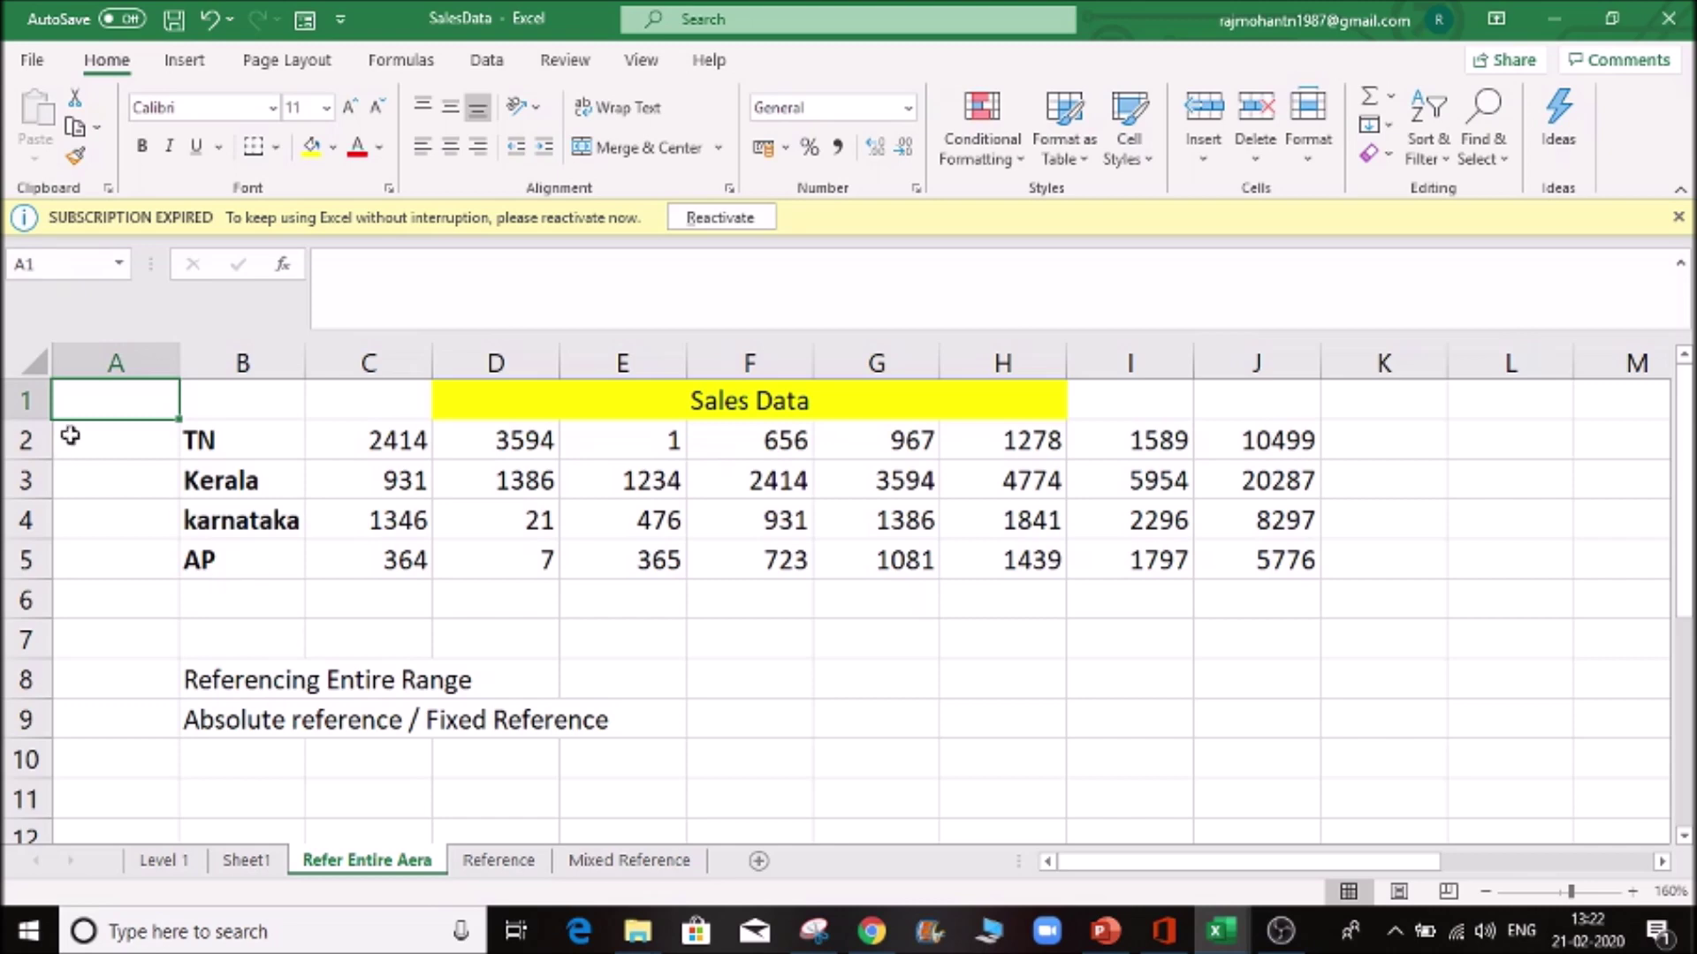
key(ctrl+Right)
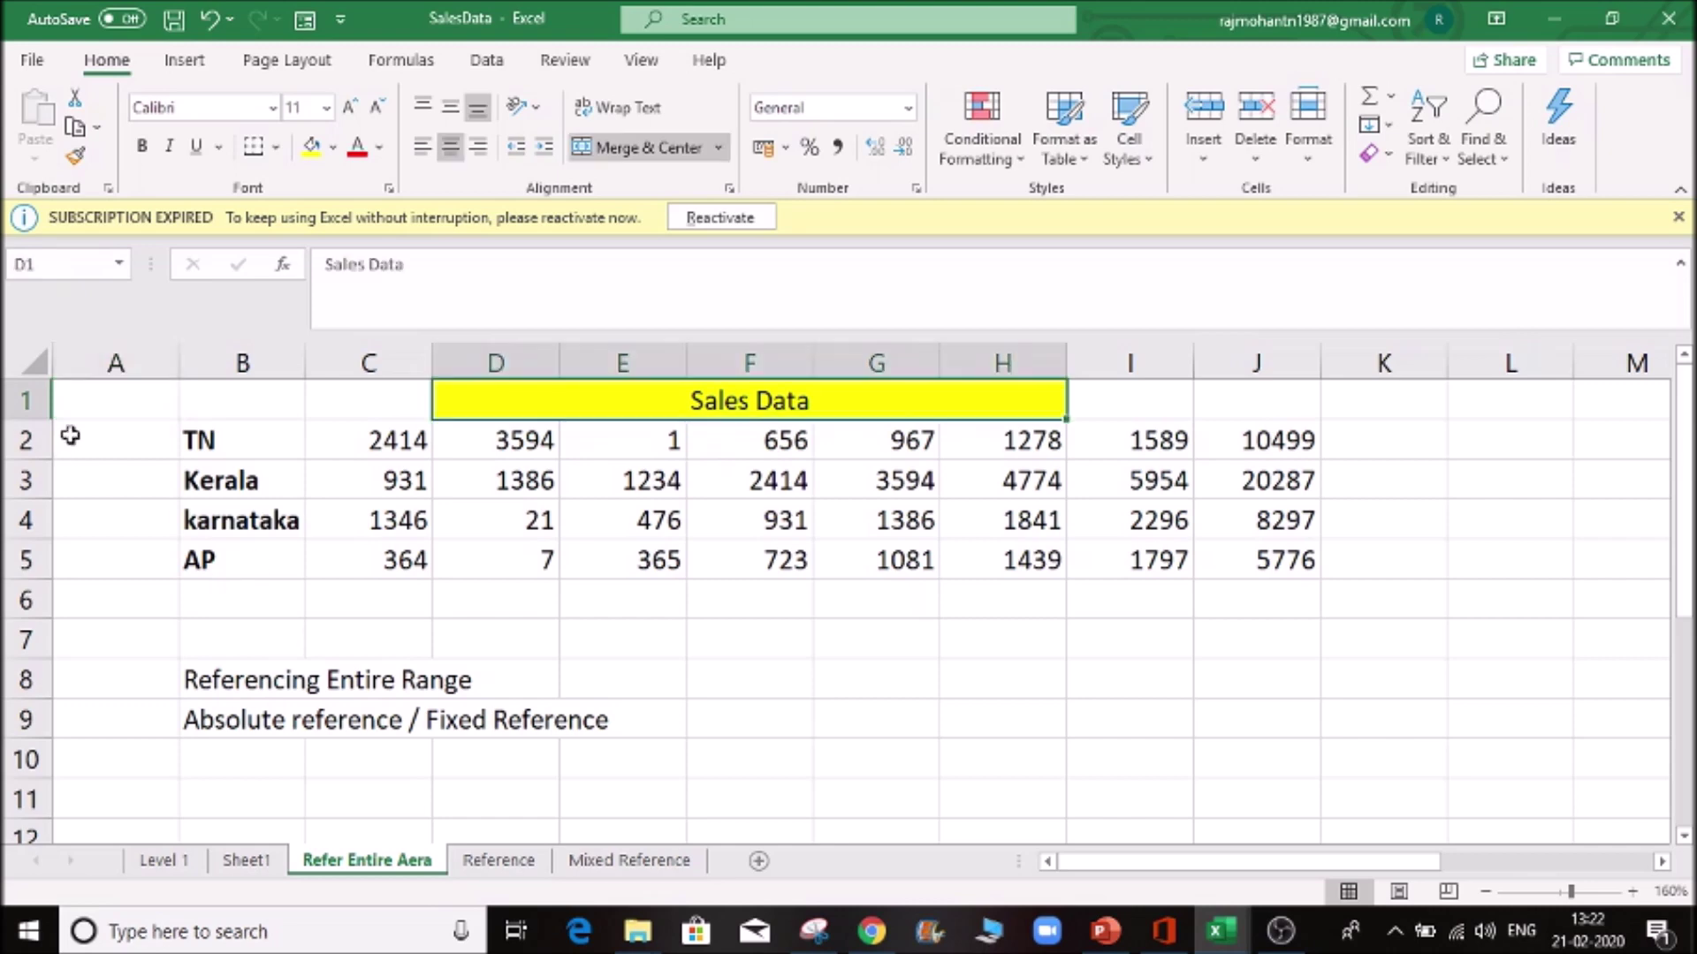
key(ctrl+Right)
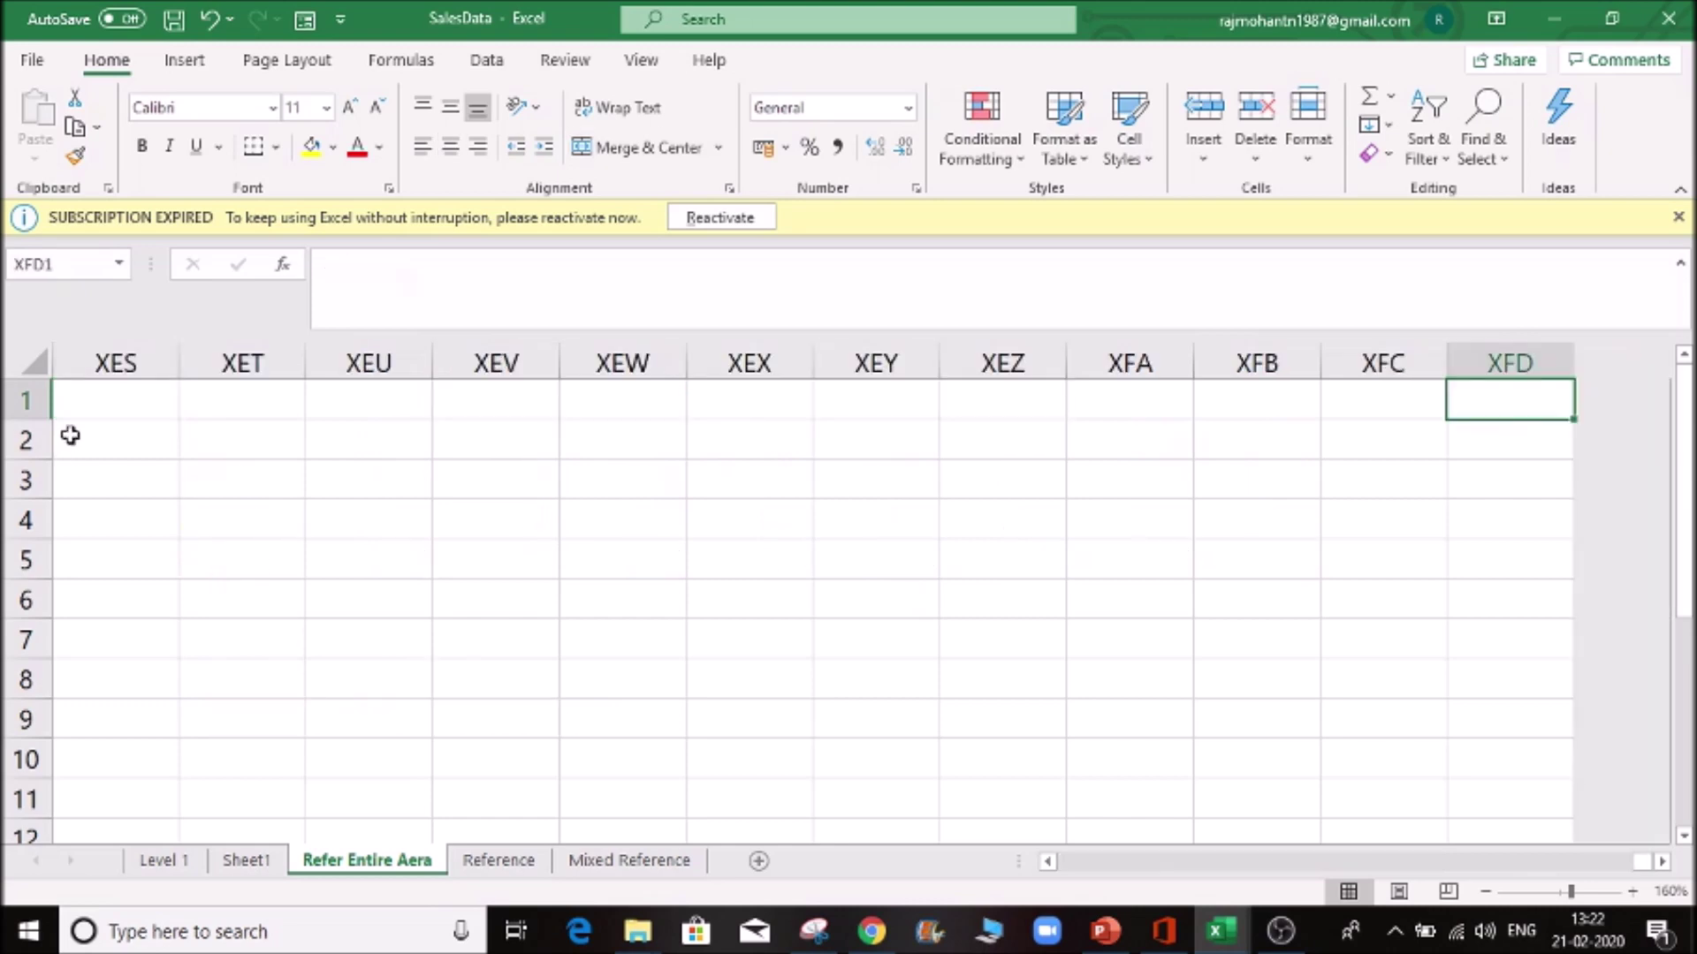
key(ctrl+Left)
key(ctrl+Left)
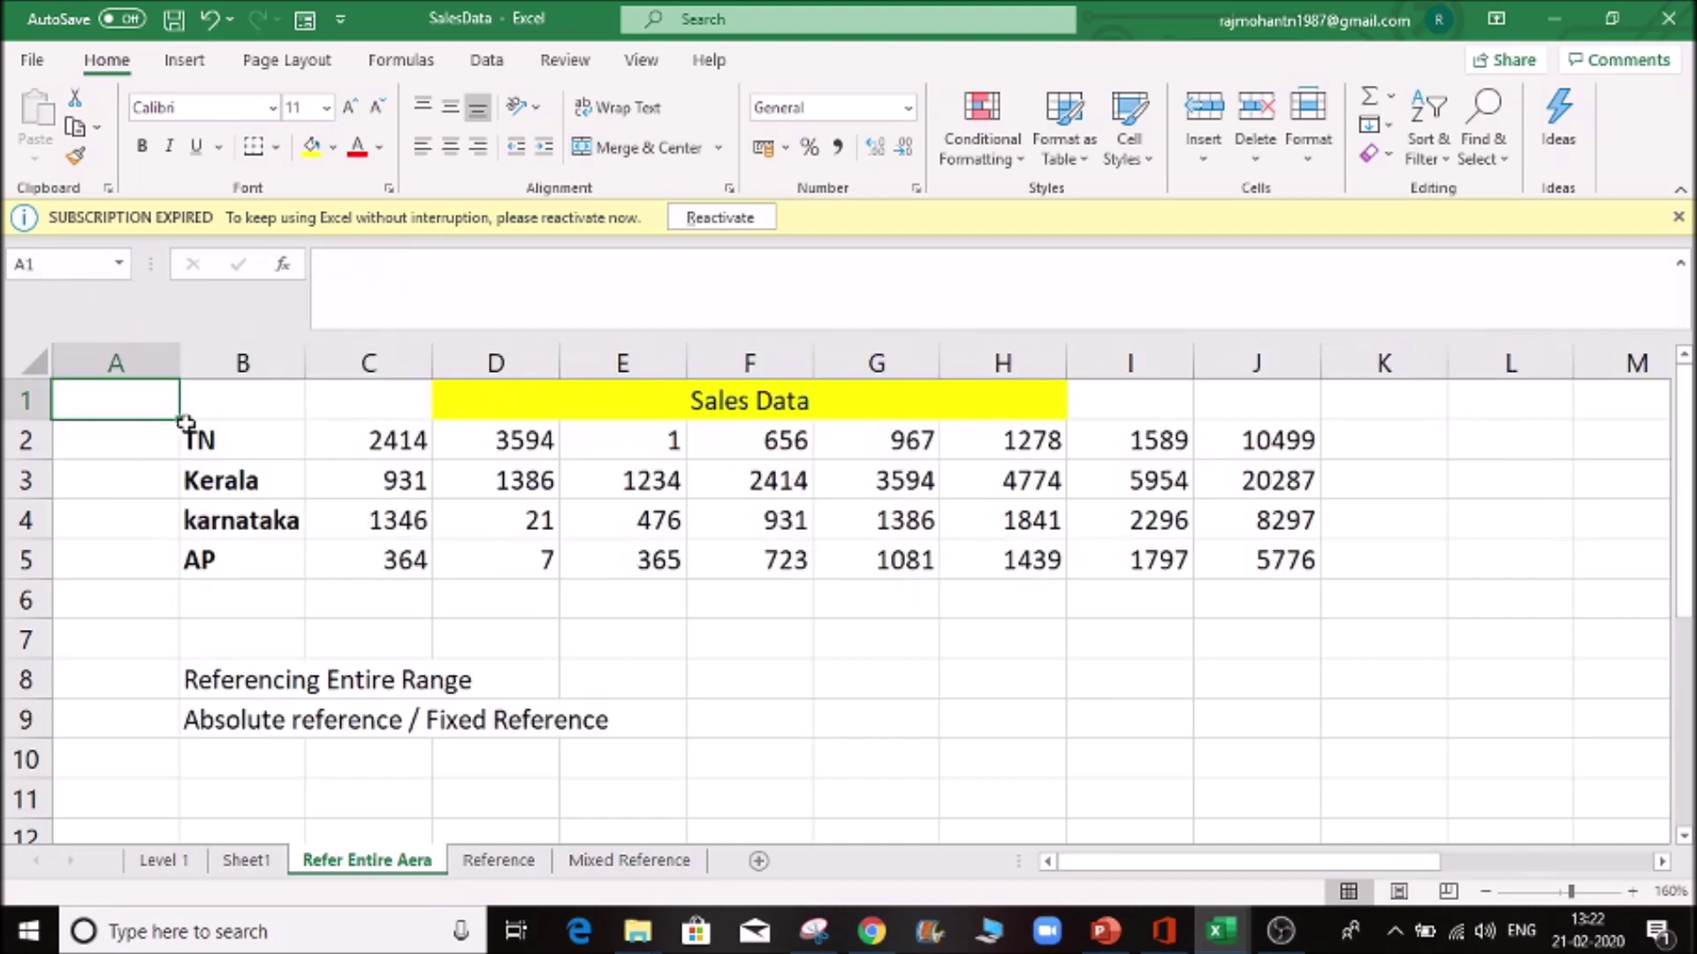
click(633, 644)
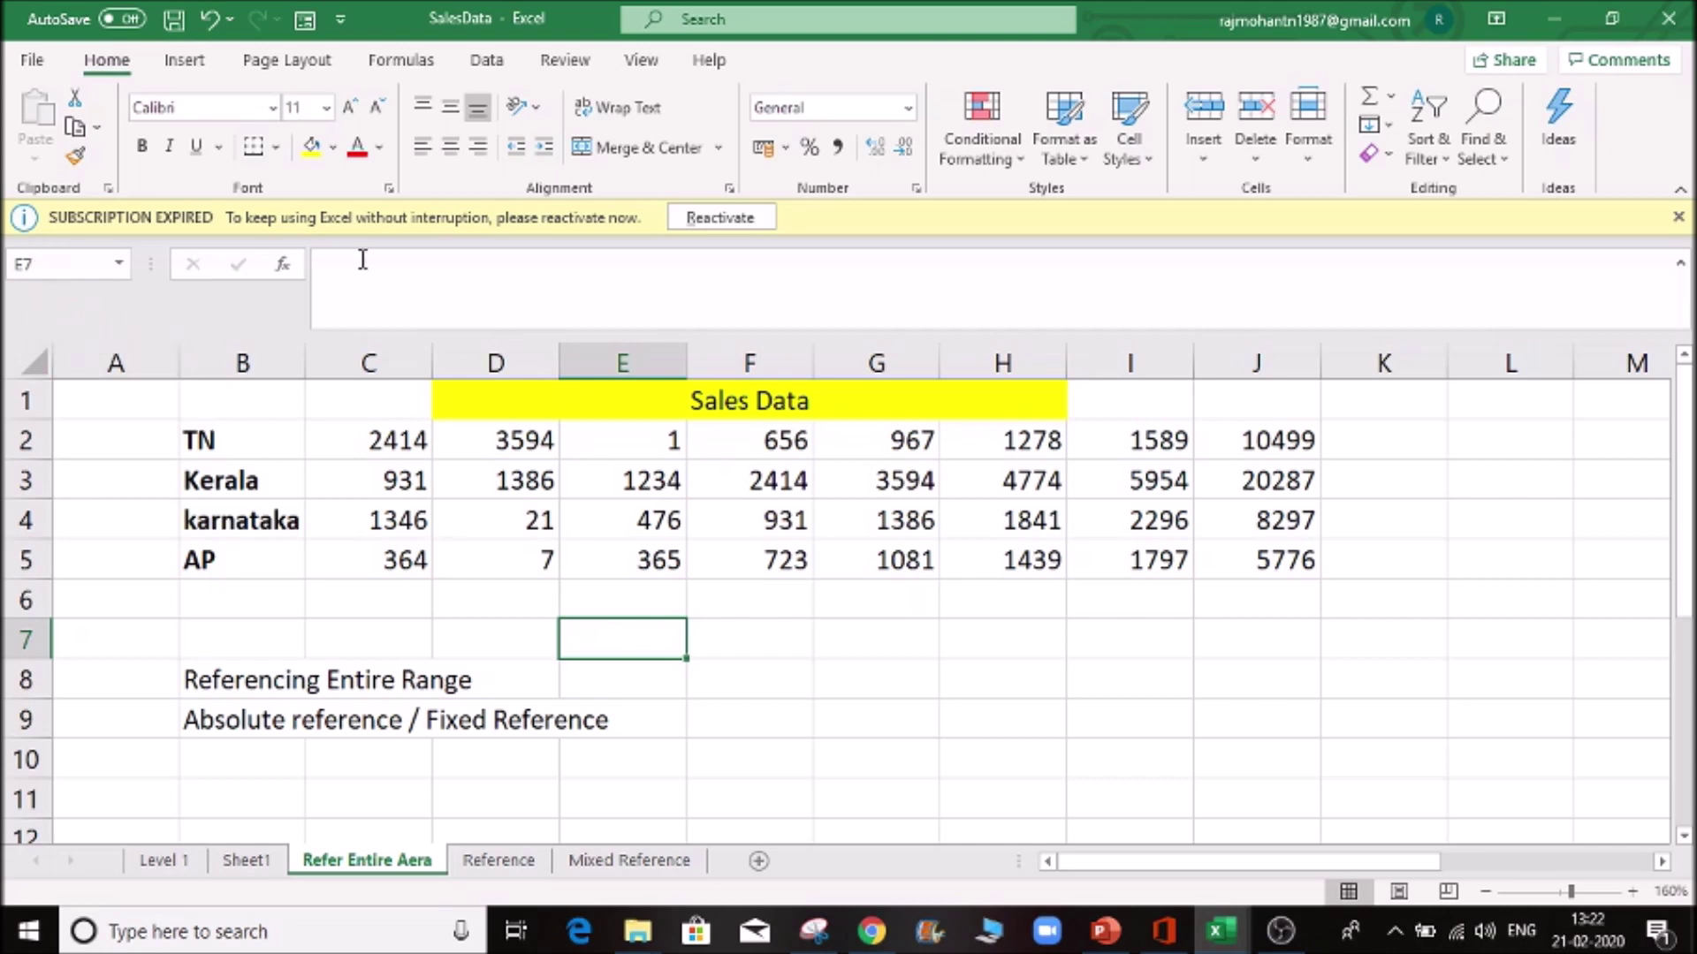
click(135, 398)
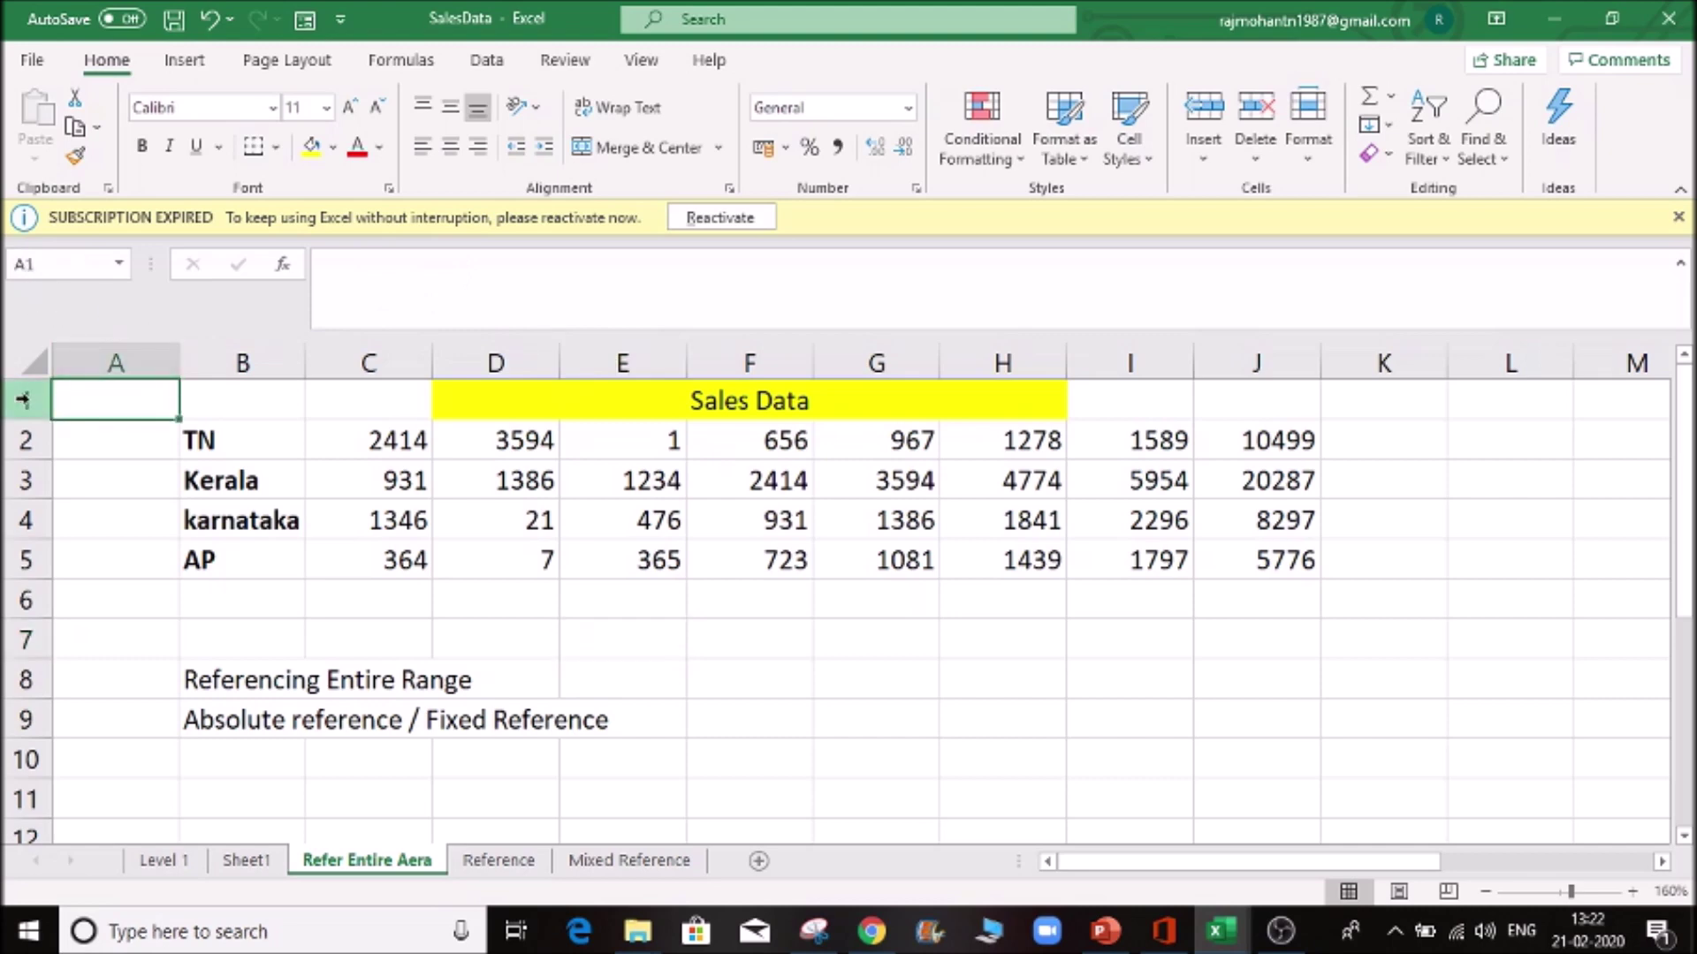
click(593, 545)
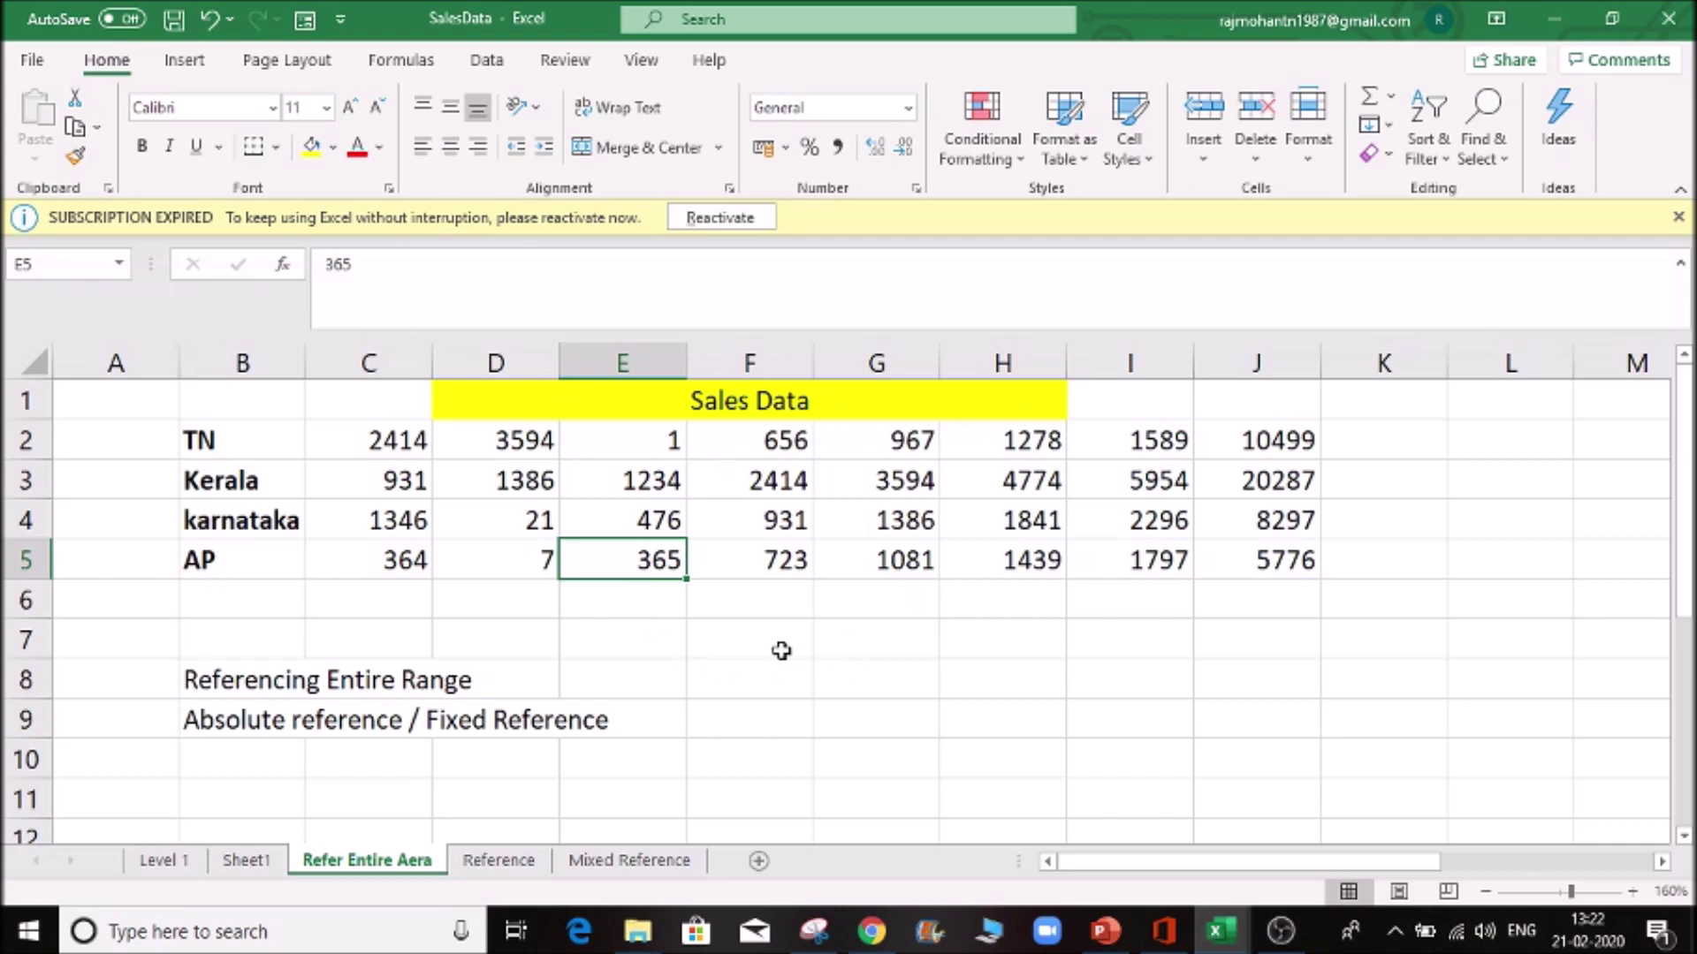
- Enter the label SUM in cell H7 below the sales table
click(873, 633)
click(978, 655)
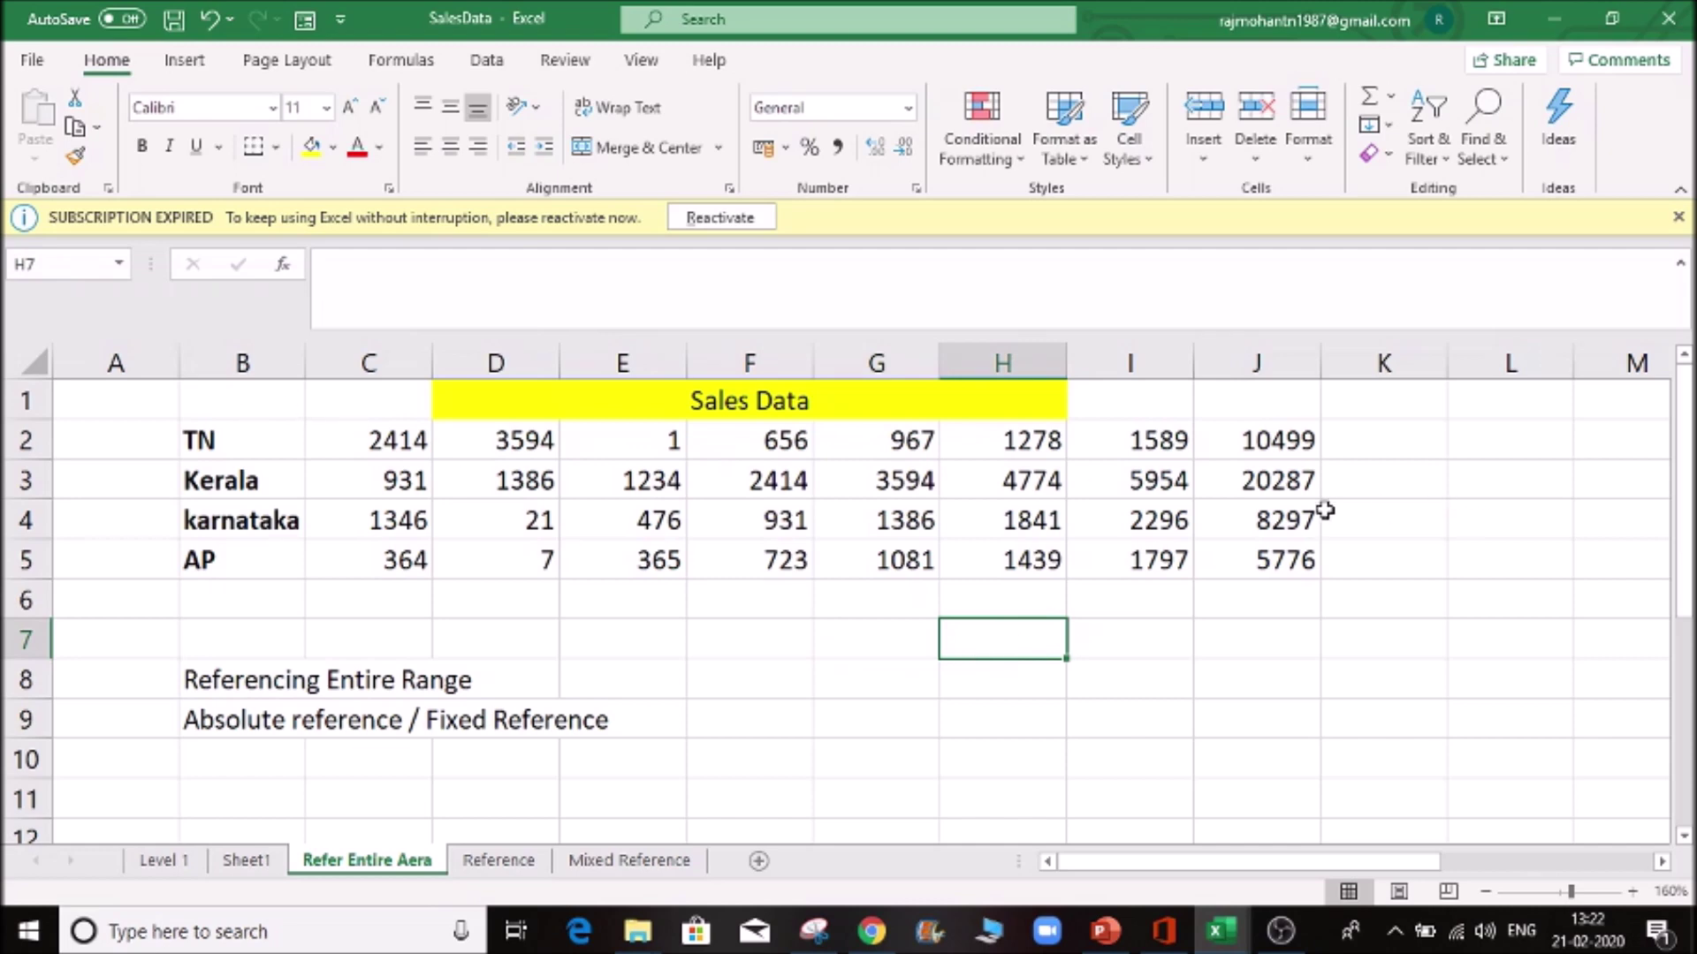
text(SUM)
- Enter a SUM formula in cell I7 that totals the TN sales over the range C2:J2
click(1131, 657)
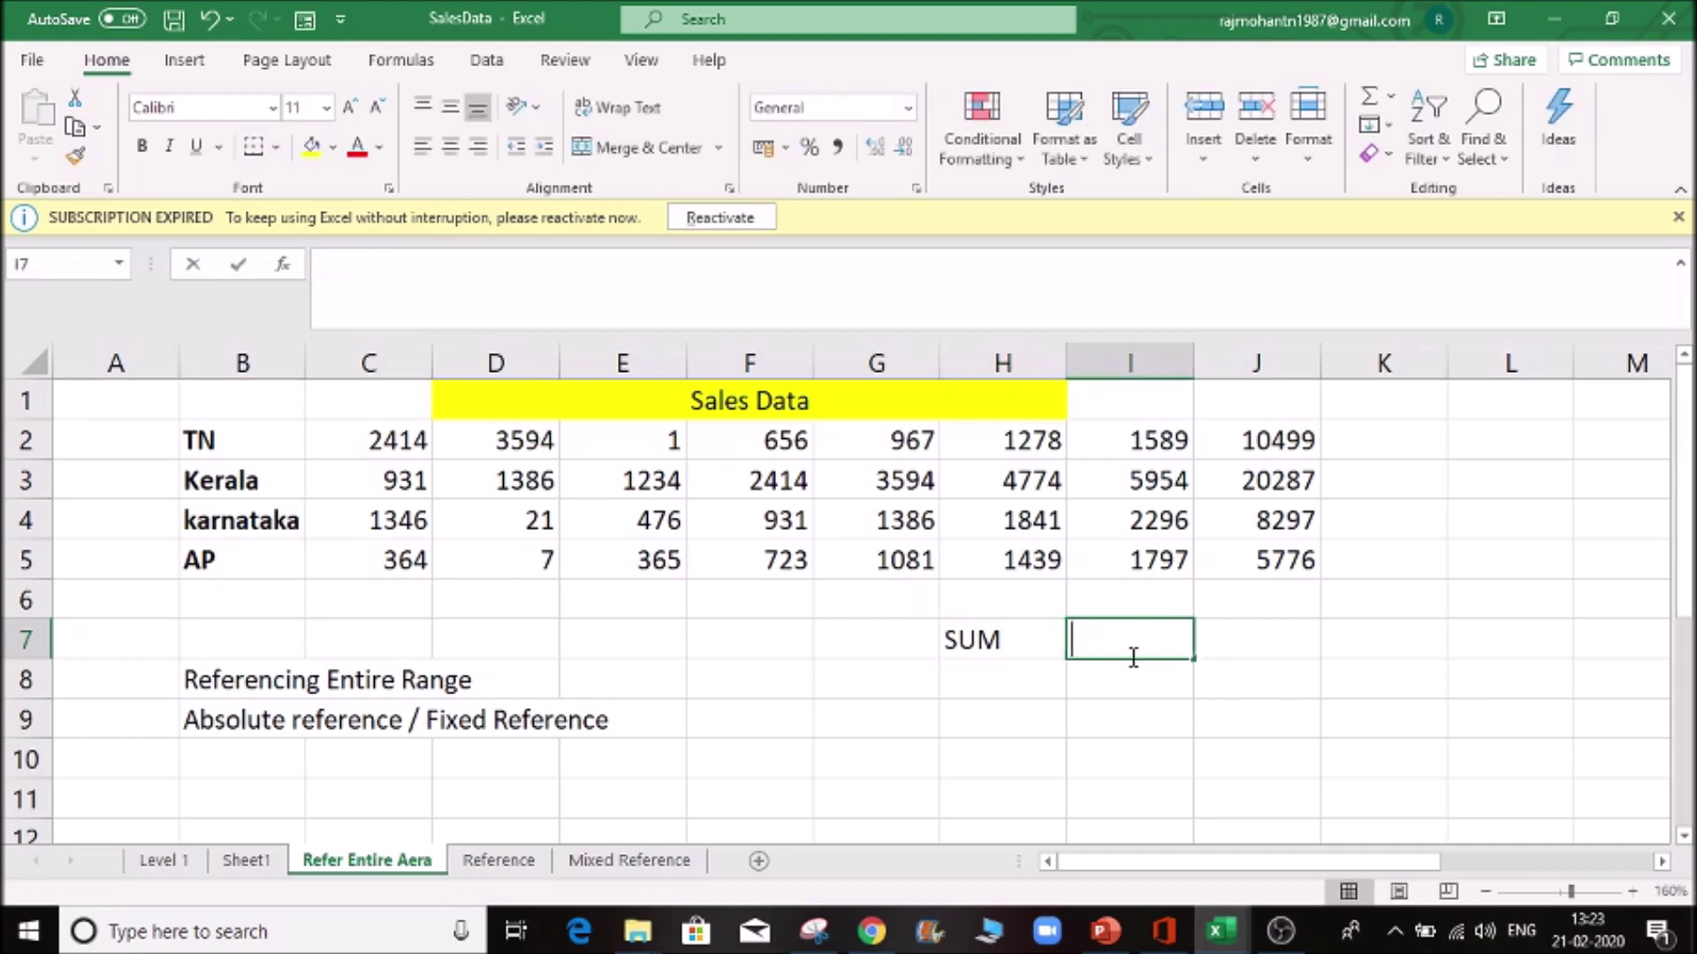
text(=Su)
key(Tab)
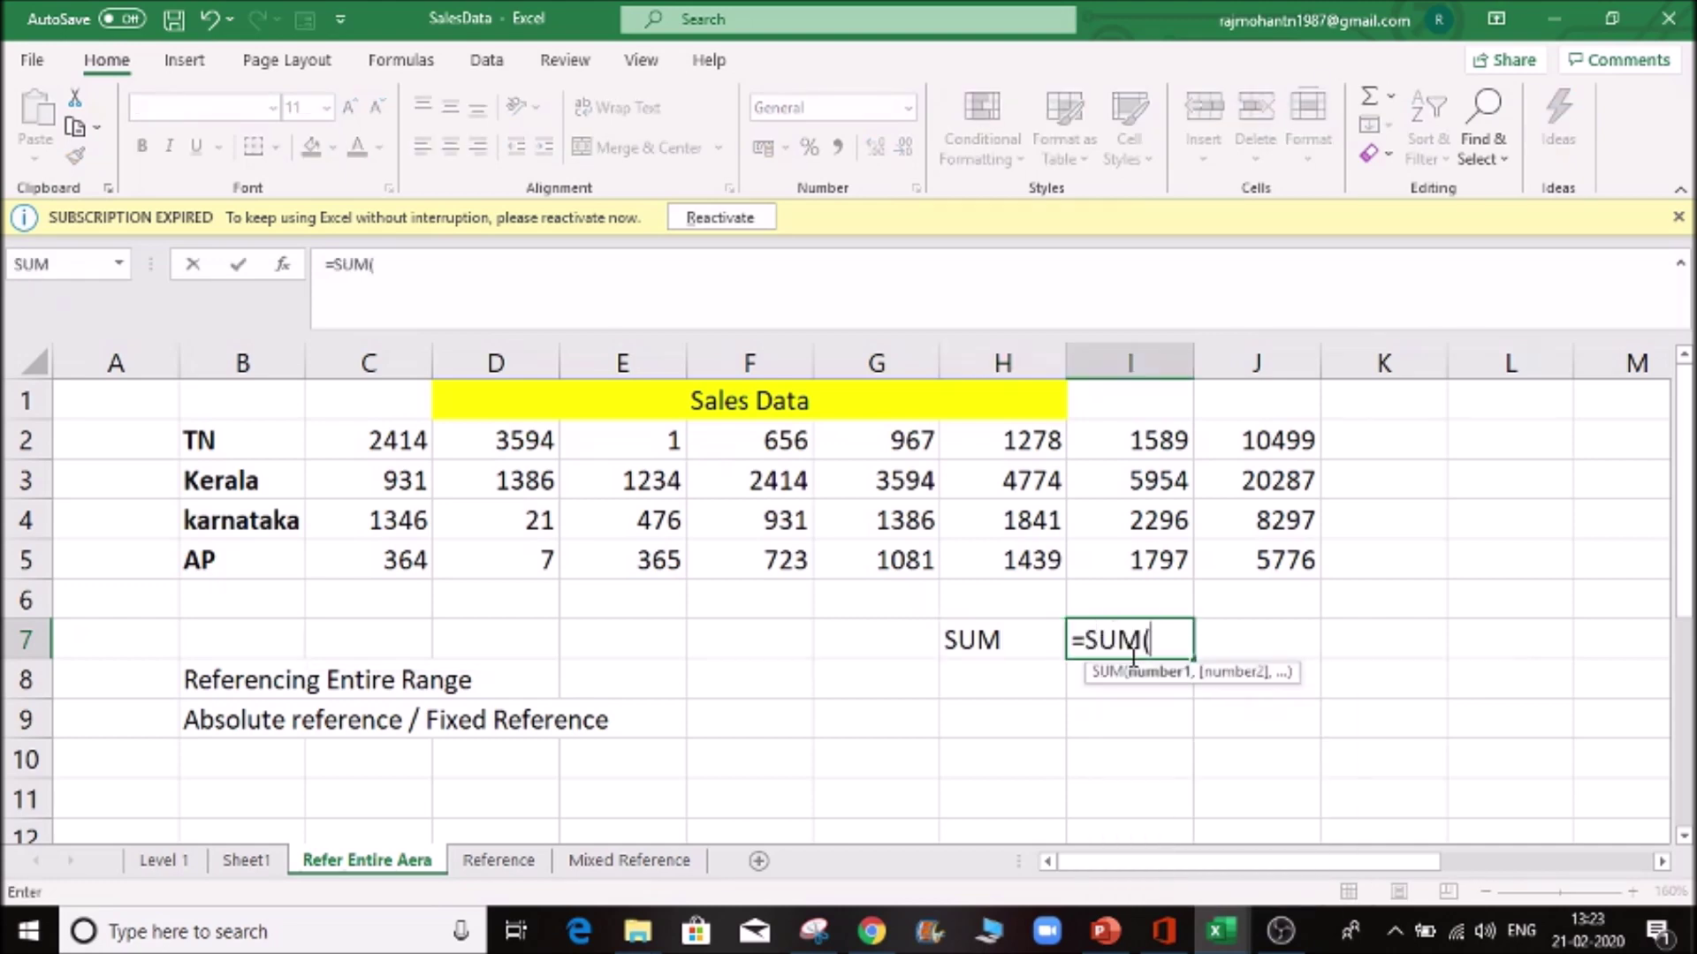
drag(438, 454, 1198, 440)
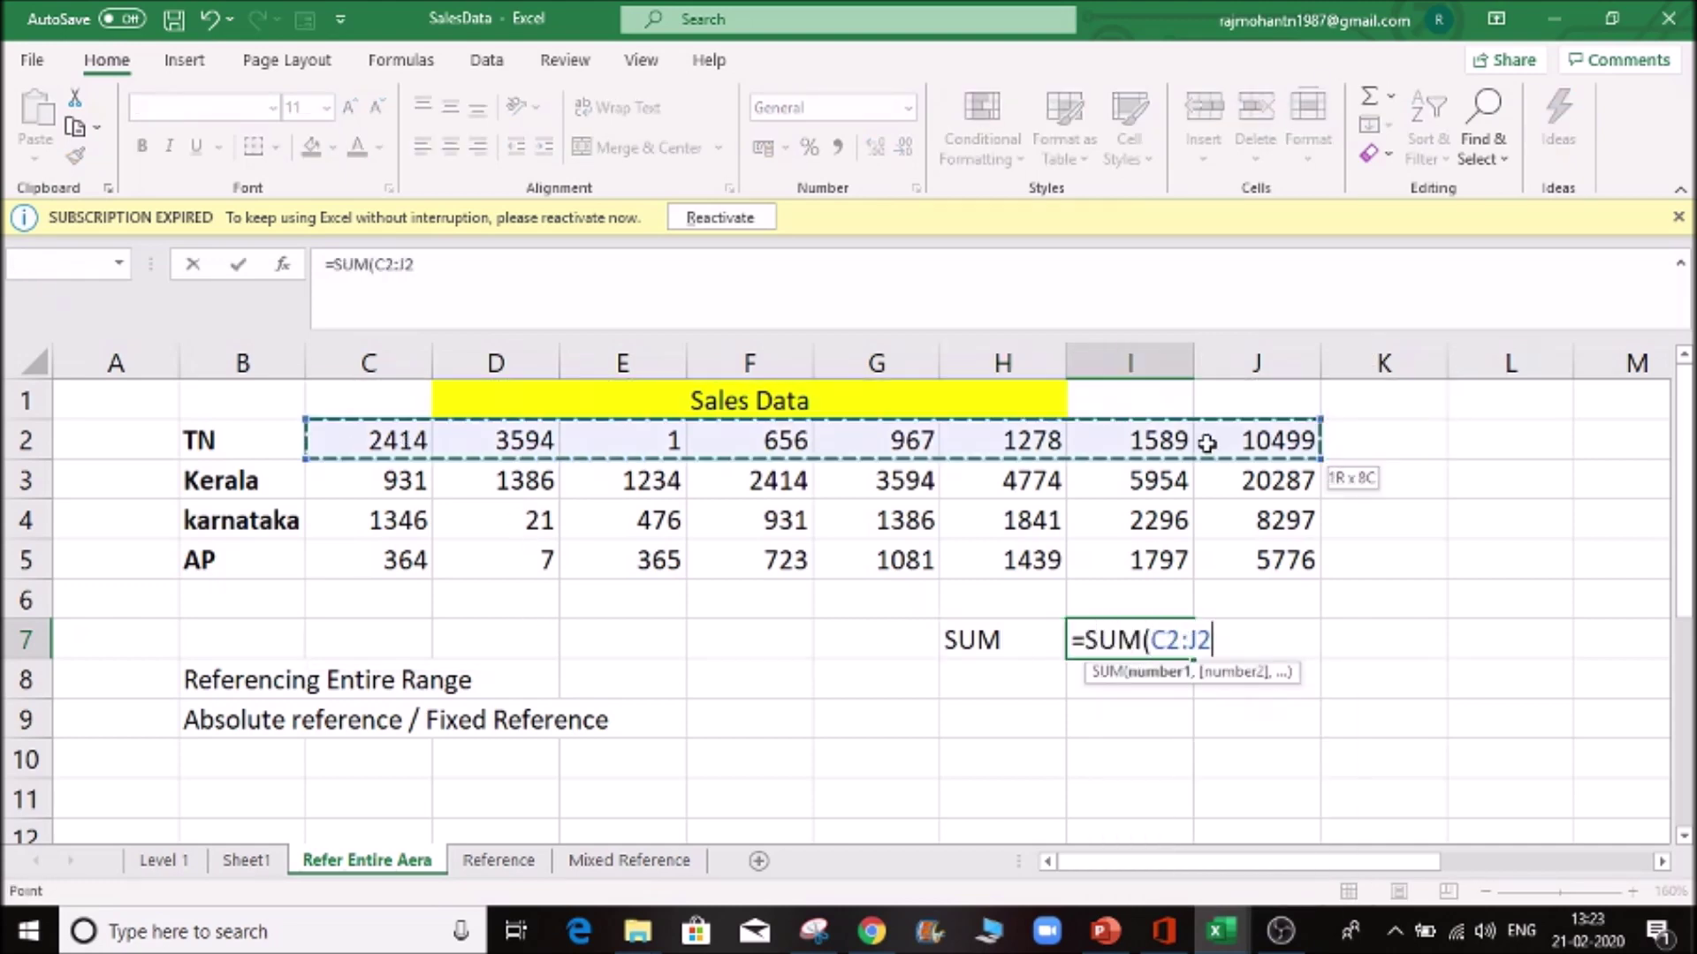
key(Return)
key(Left)
key(Right)
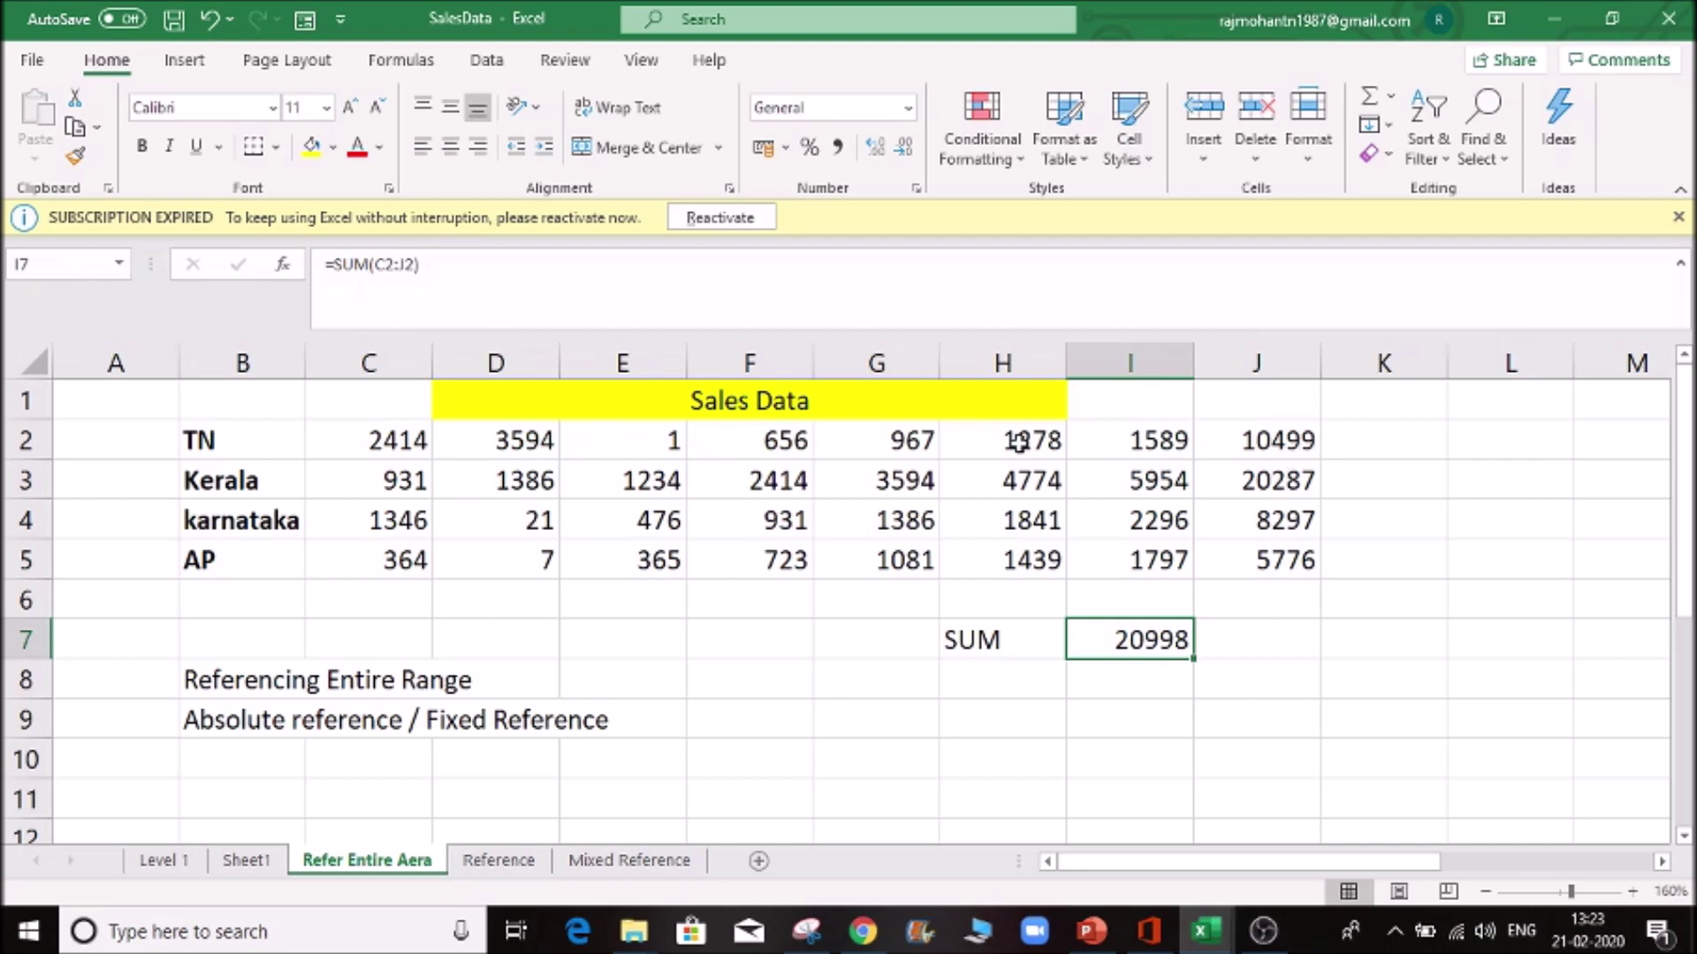
- Add the month headings Feb in cell J1 and Mar in cell K1
click(1361, 439)
click(1264, 397)
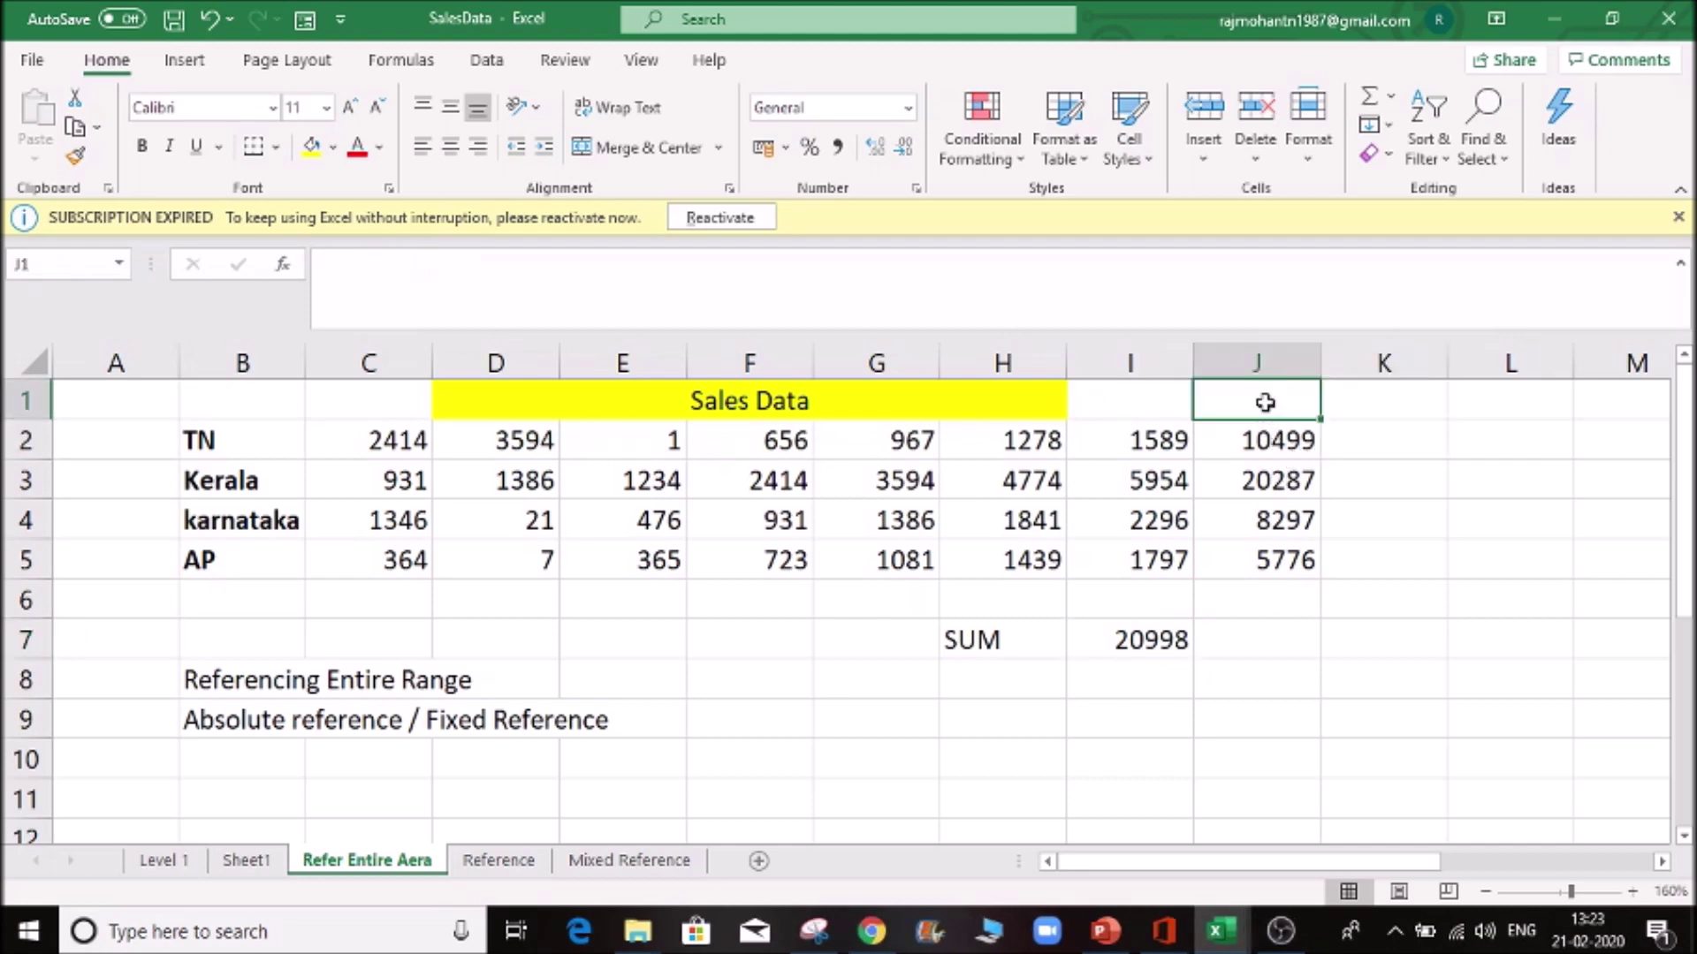
text(F)
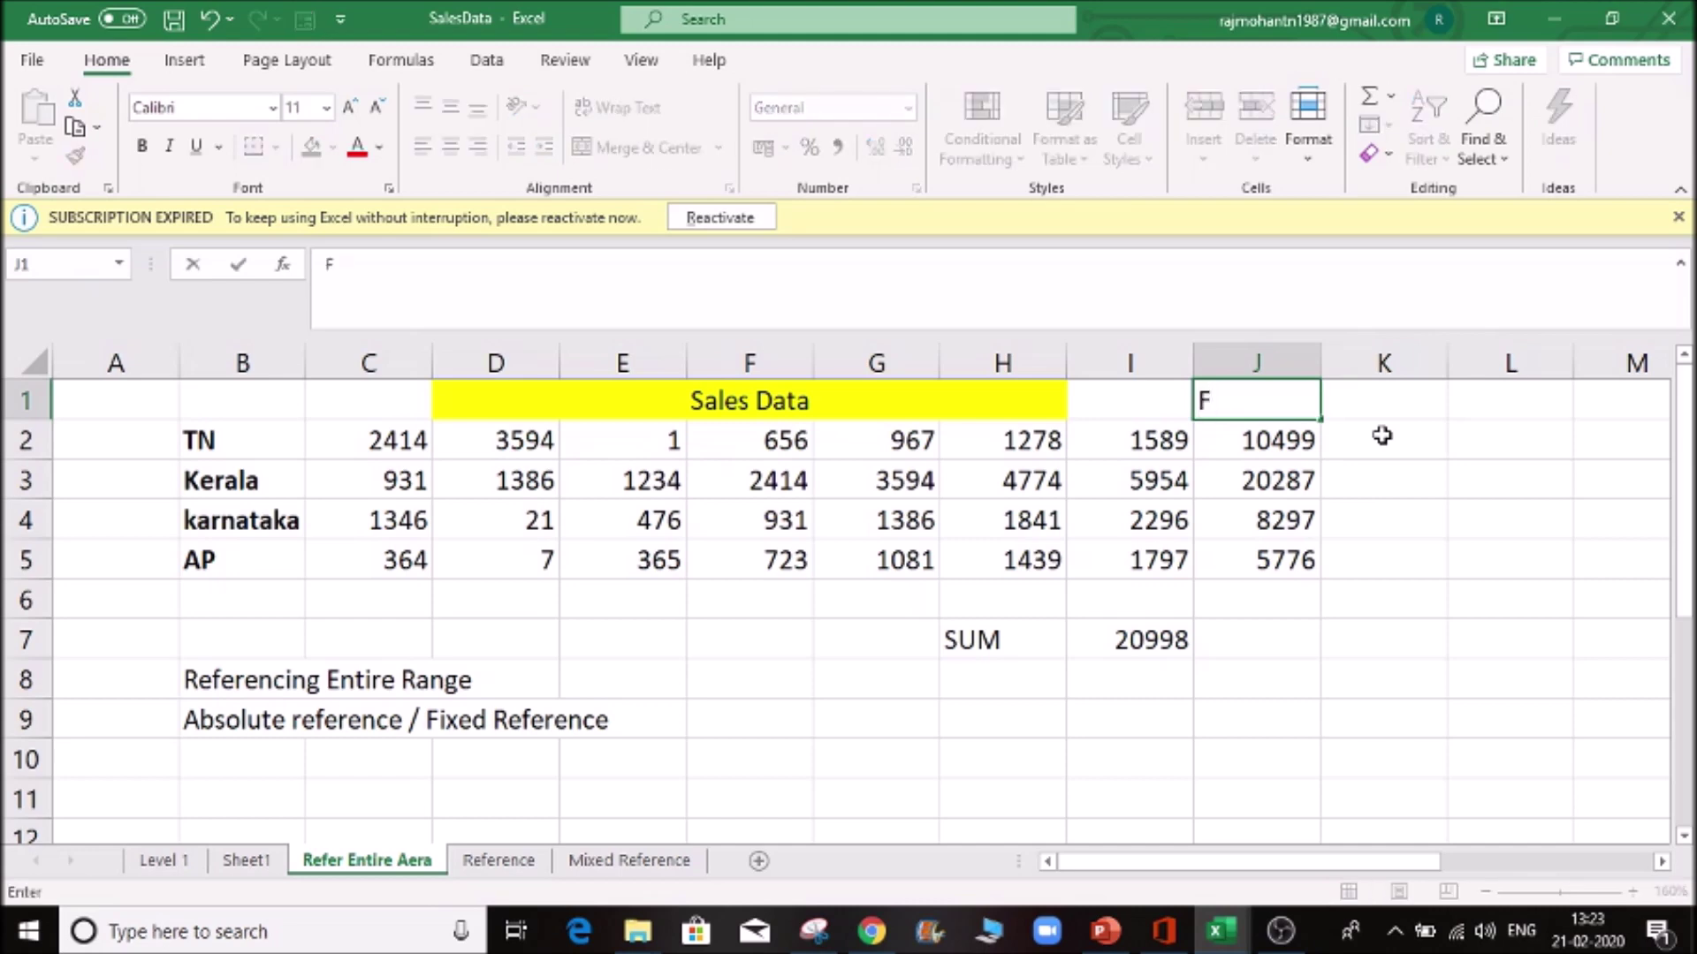
text(eb)
key(Tab)
text(Mar)
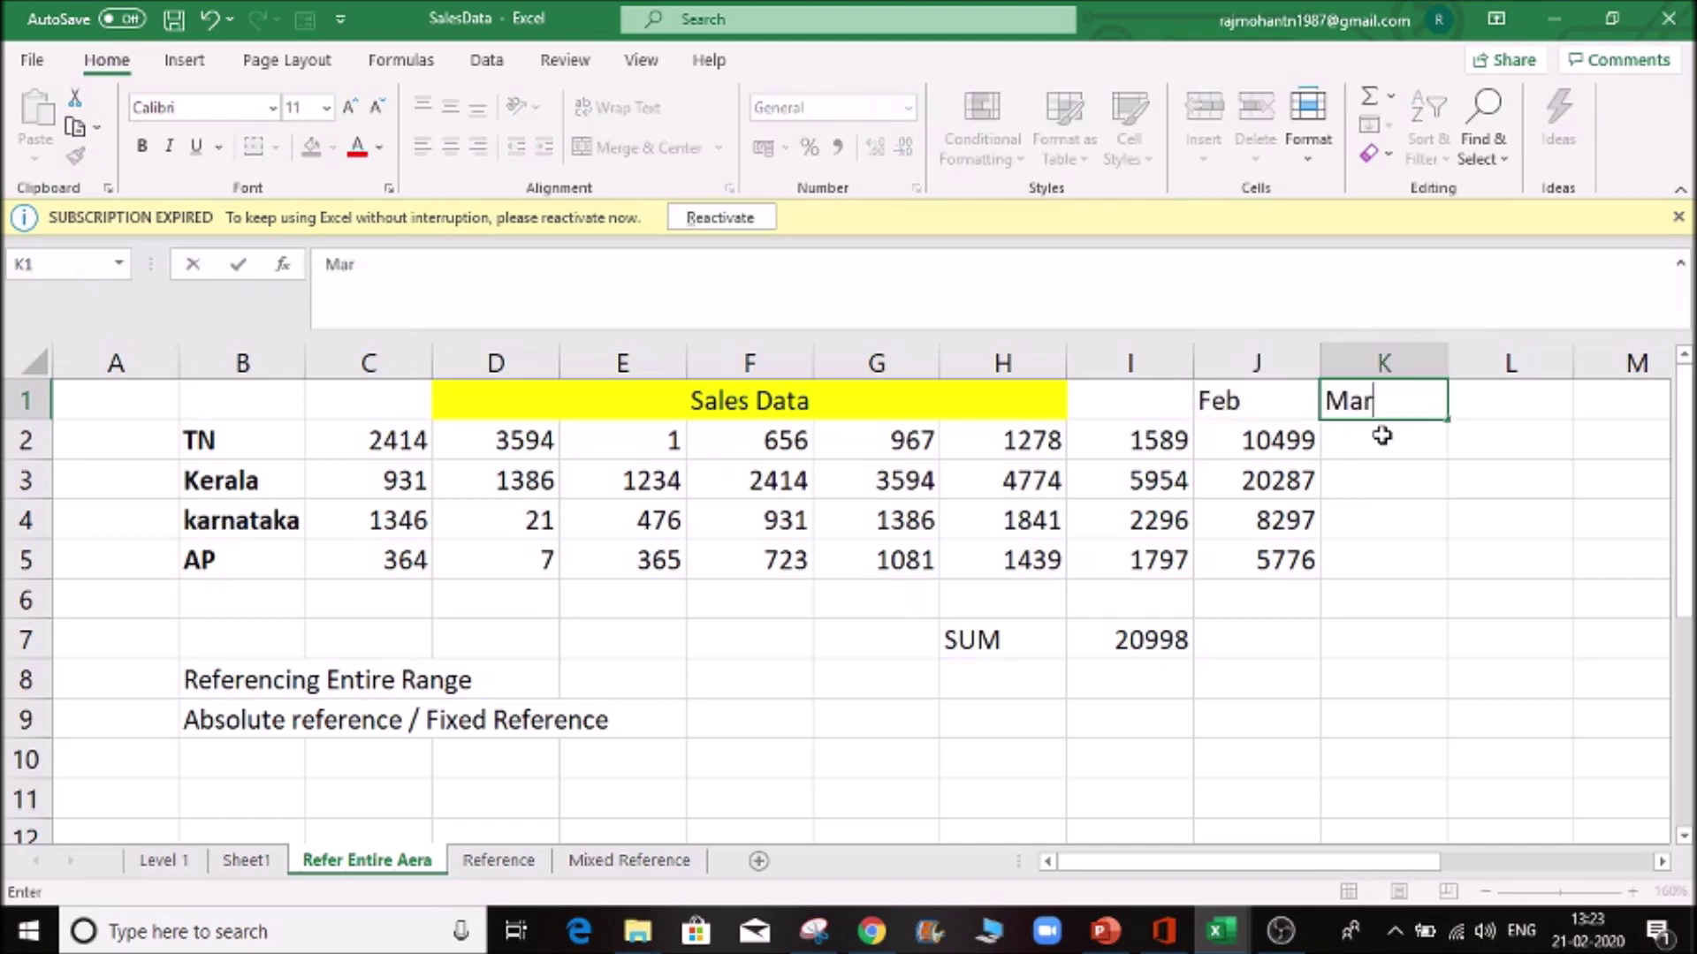
key(Tab)
- Enter 555 as the TN sales value for Mar in cell K2
click(1382, 435)
text(555)
key(Tab)
key(Down)
key(Down)
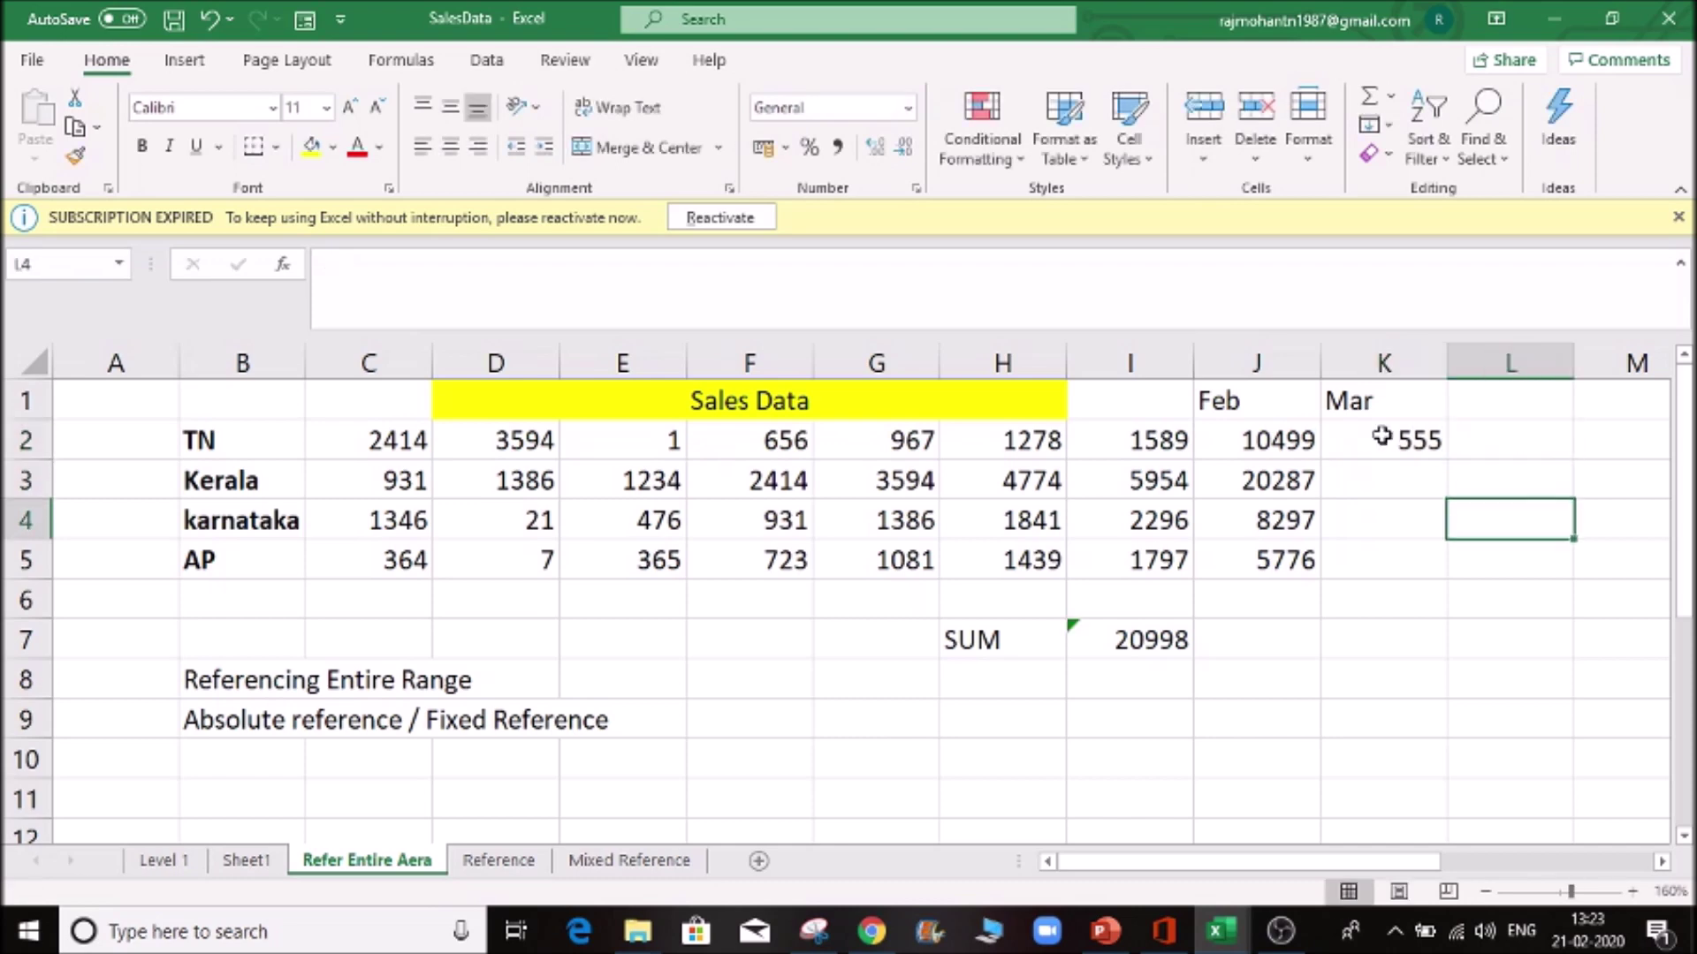
key(Up)
key(Up)
click(1382, 437)
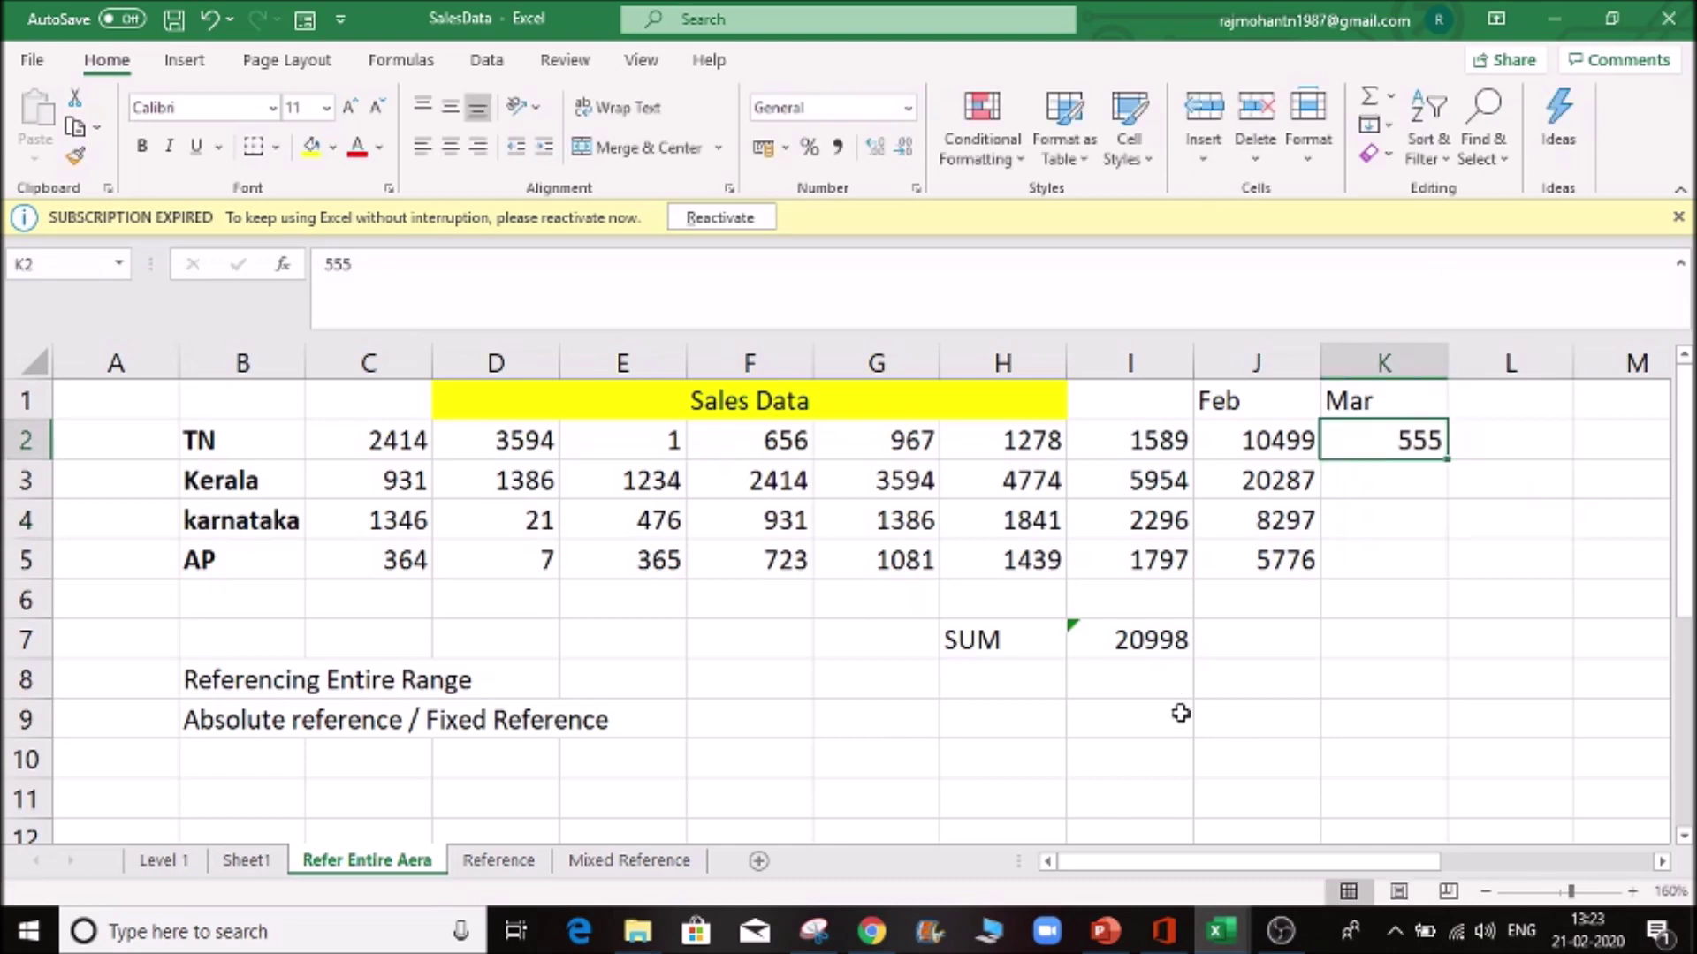
- Check which cells the SUM formula in I7 covers, leaving the formula as it is
click(1150, 642)
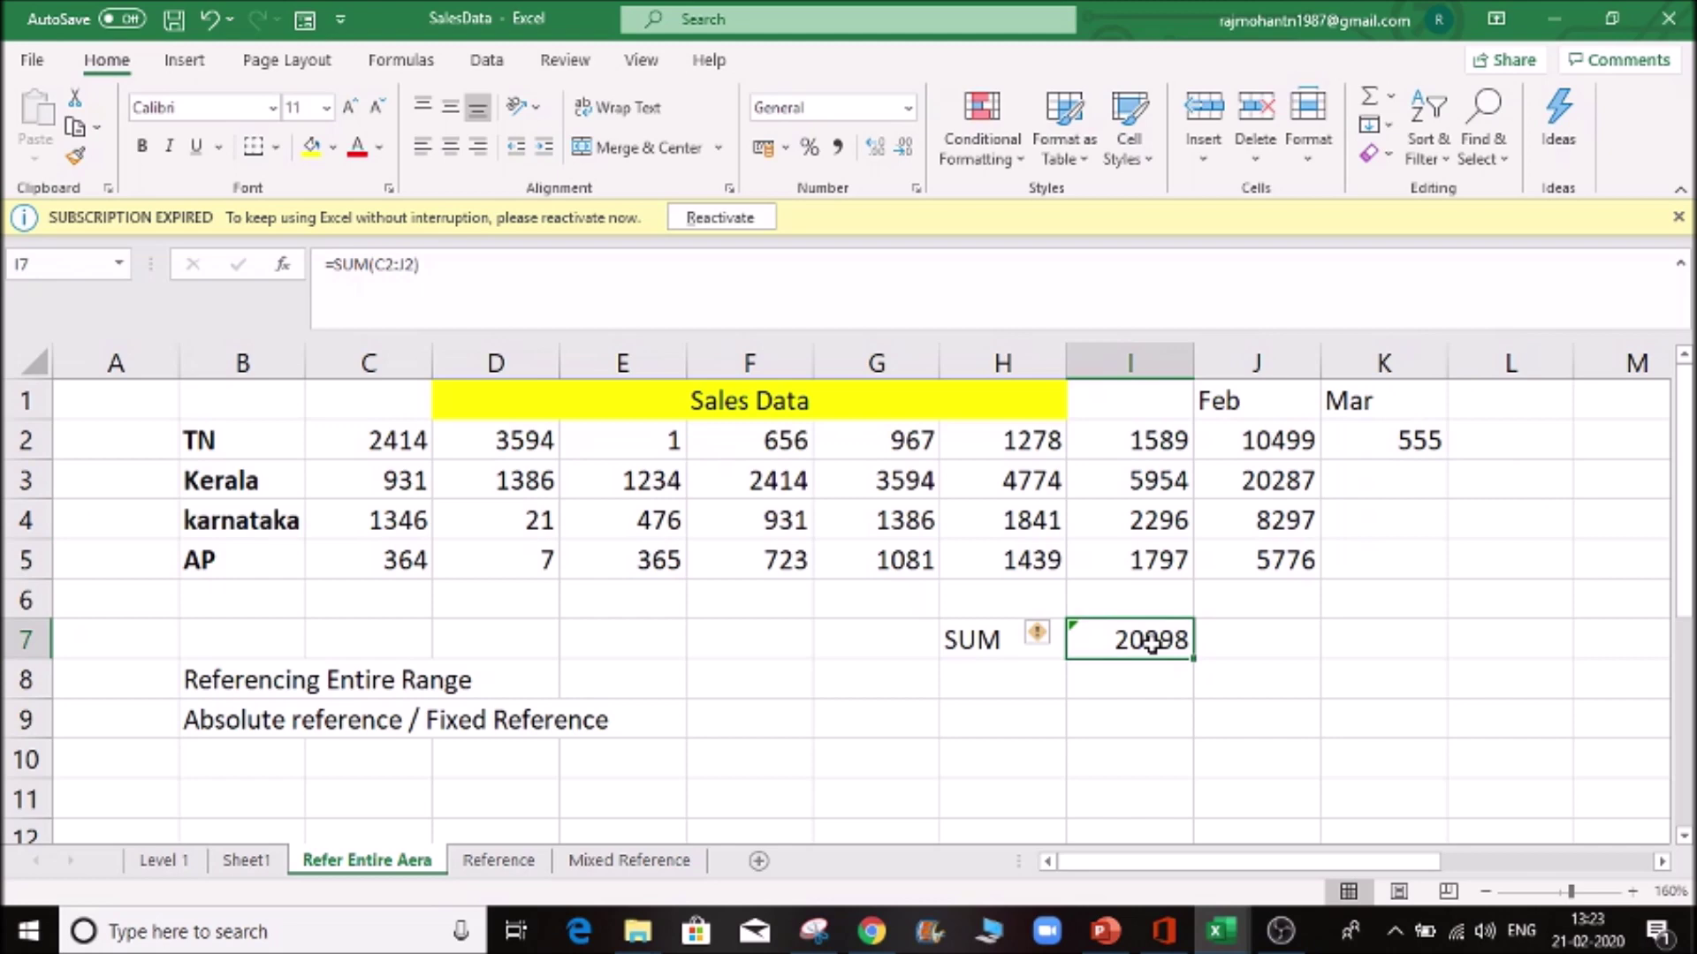
key(F5)
click(977, 573)
key(F2)
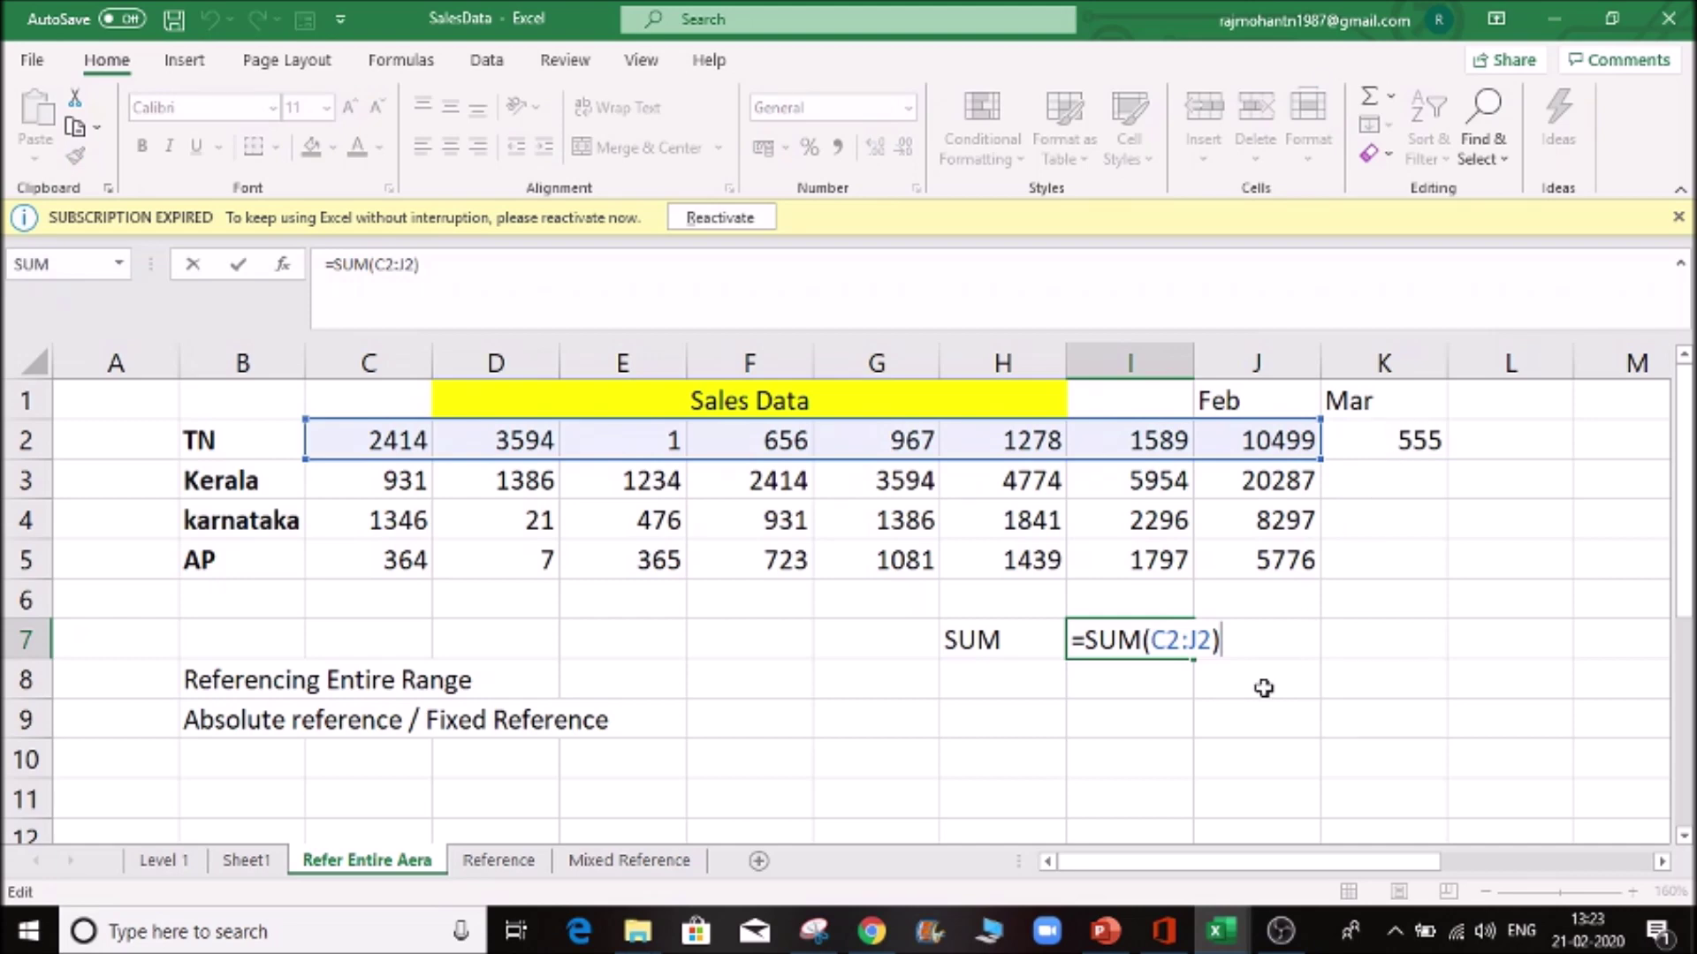
key(Return)
click(1106, 637)
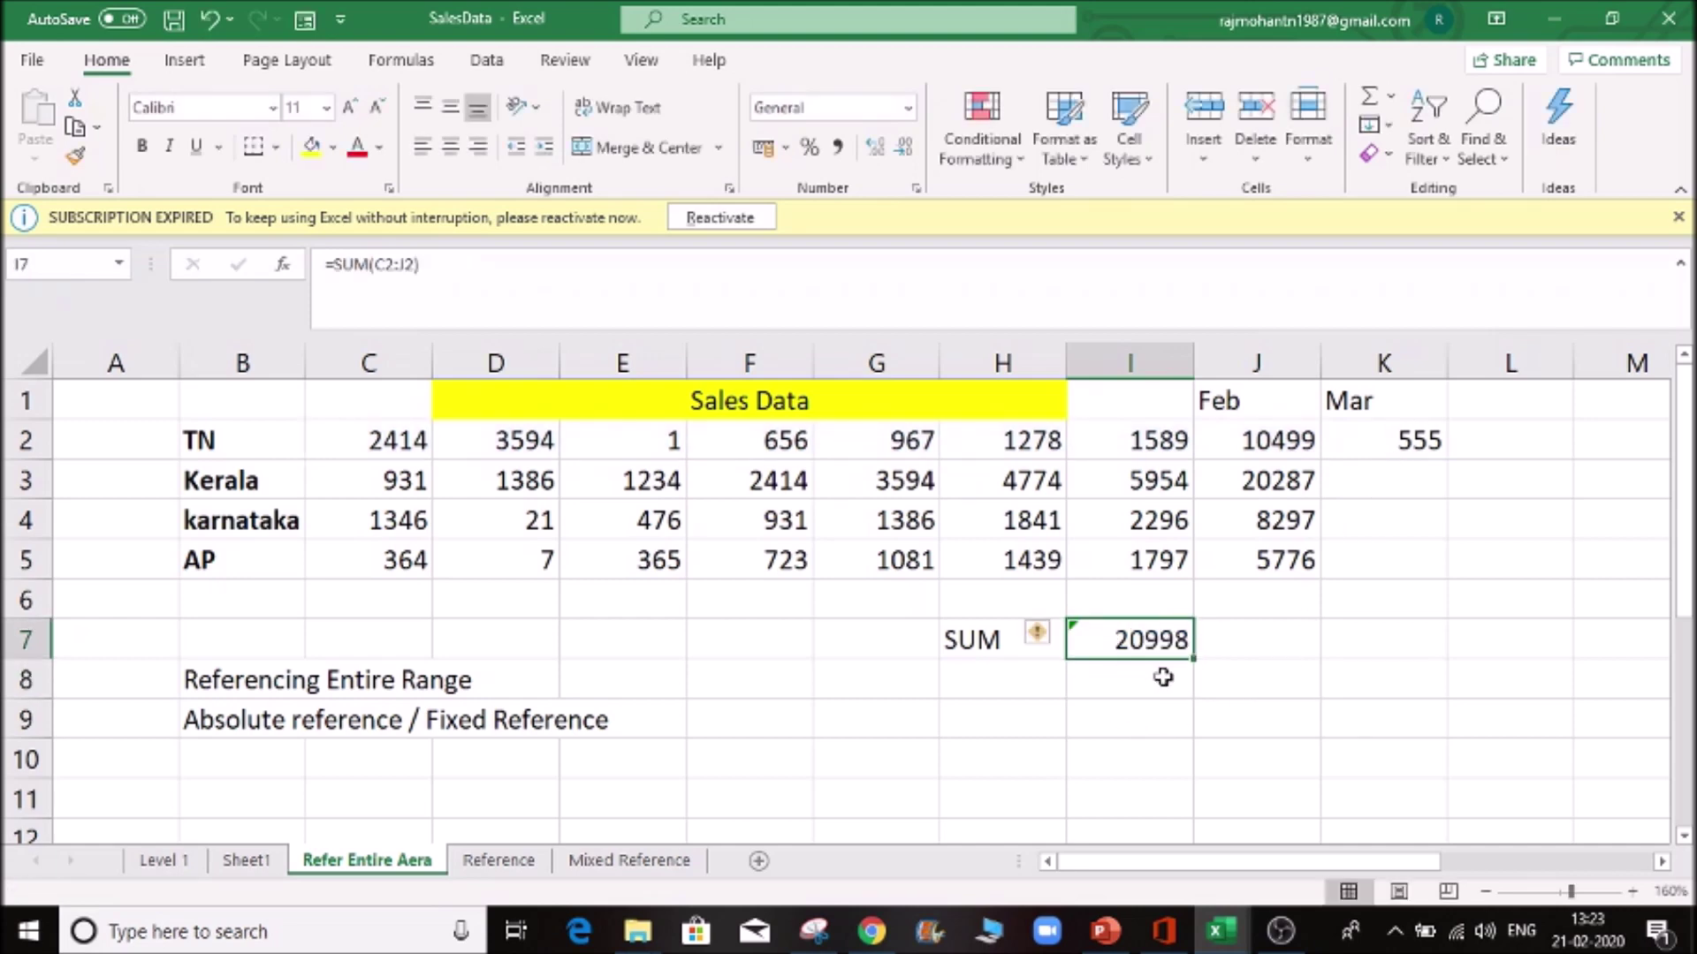
- Clear cell I7 and try to enter a SUM formula that references the whole of row 2
key(Delete)
text(=)
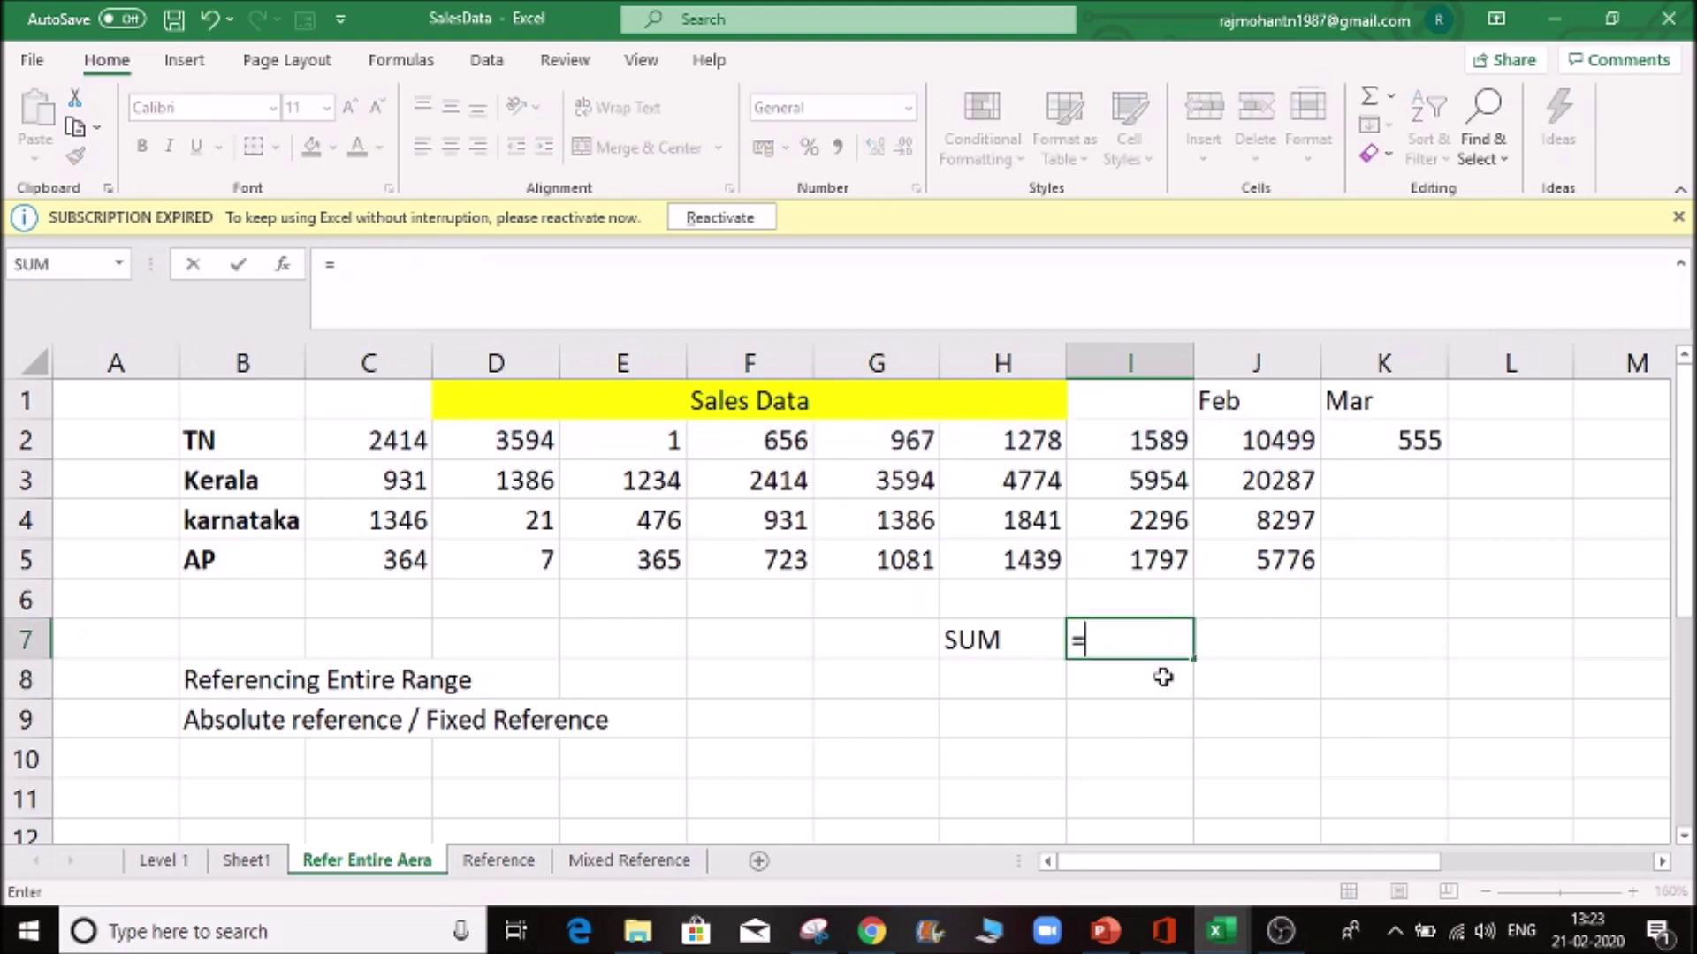
text(sum)
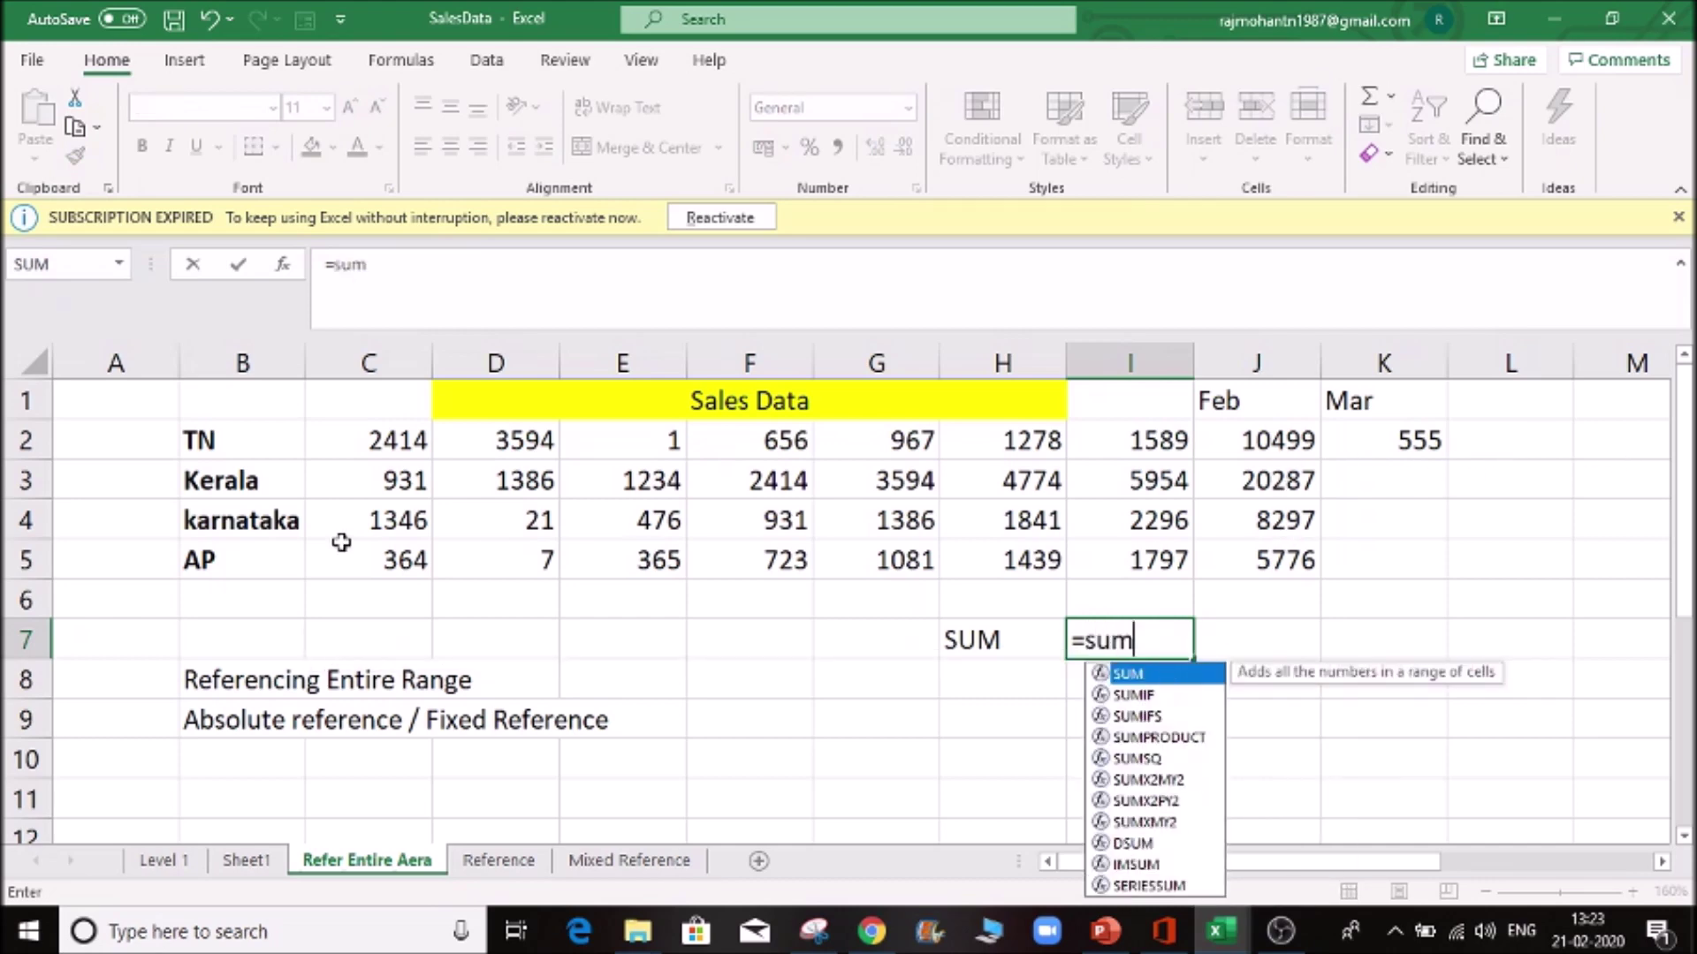
click(9, 439)
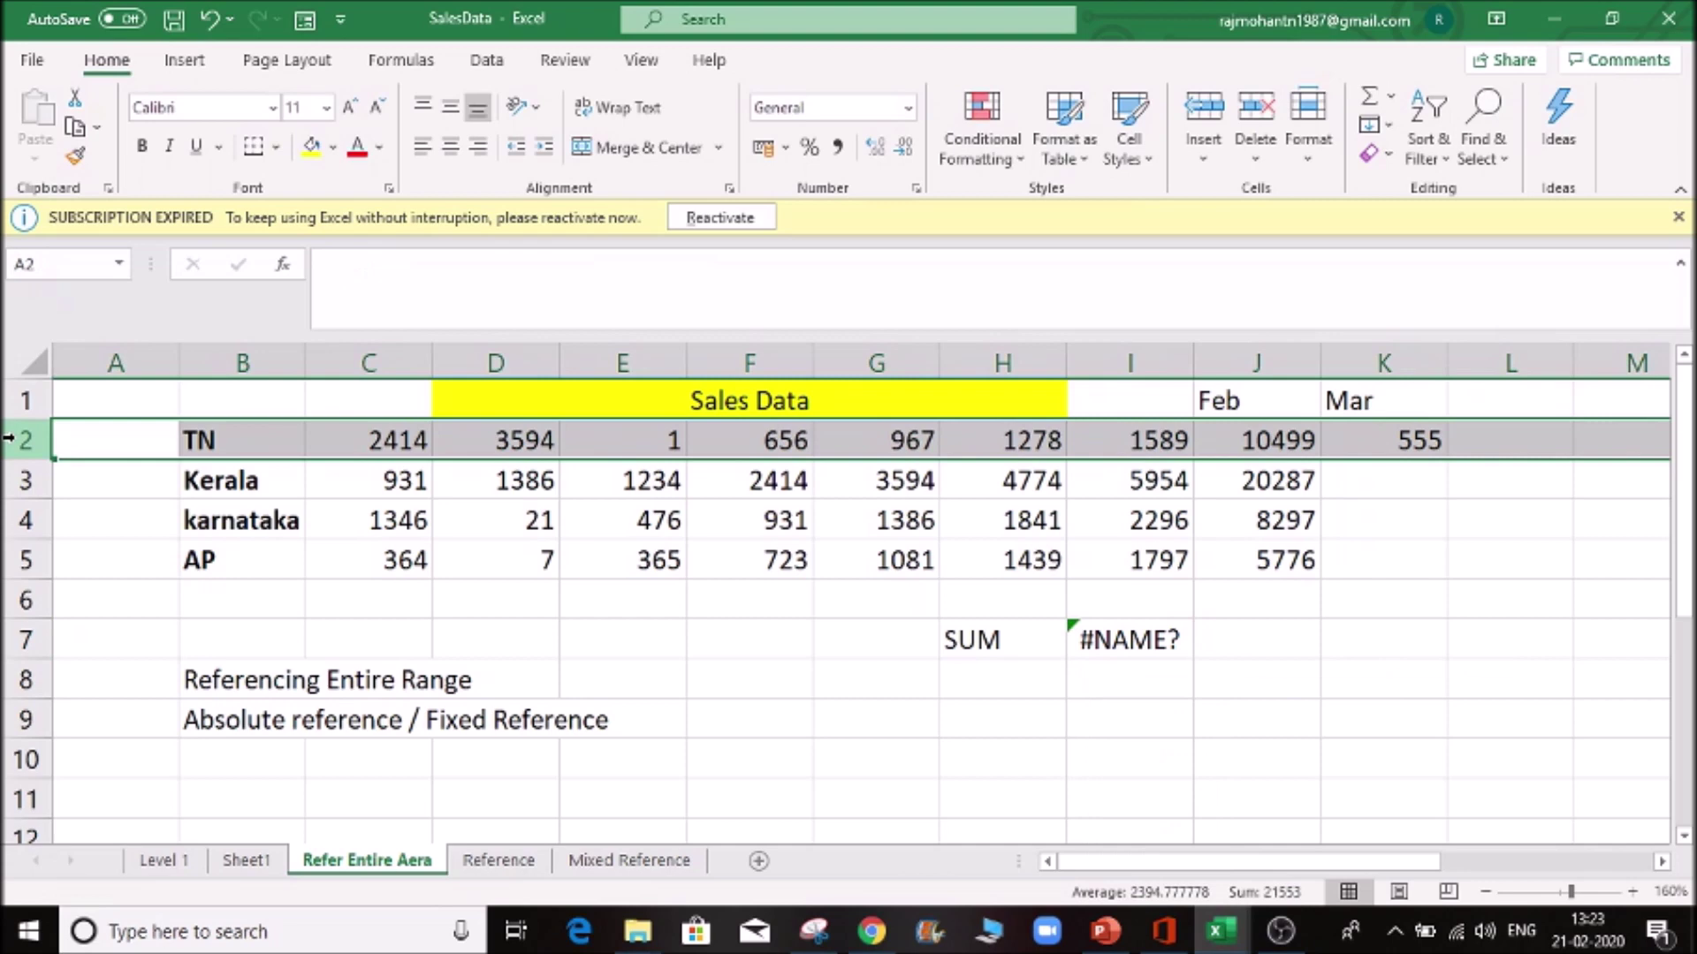
- Replace the content of cell I7 with =SUM(2:2) to total the entire row 2, and review the formula's reference
click(1131, 638)
key(Delete)
text(=sum)
key(Tab)
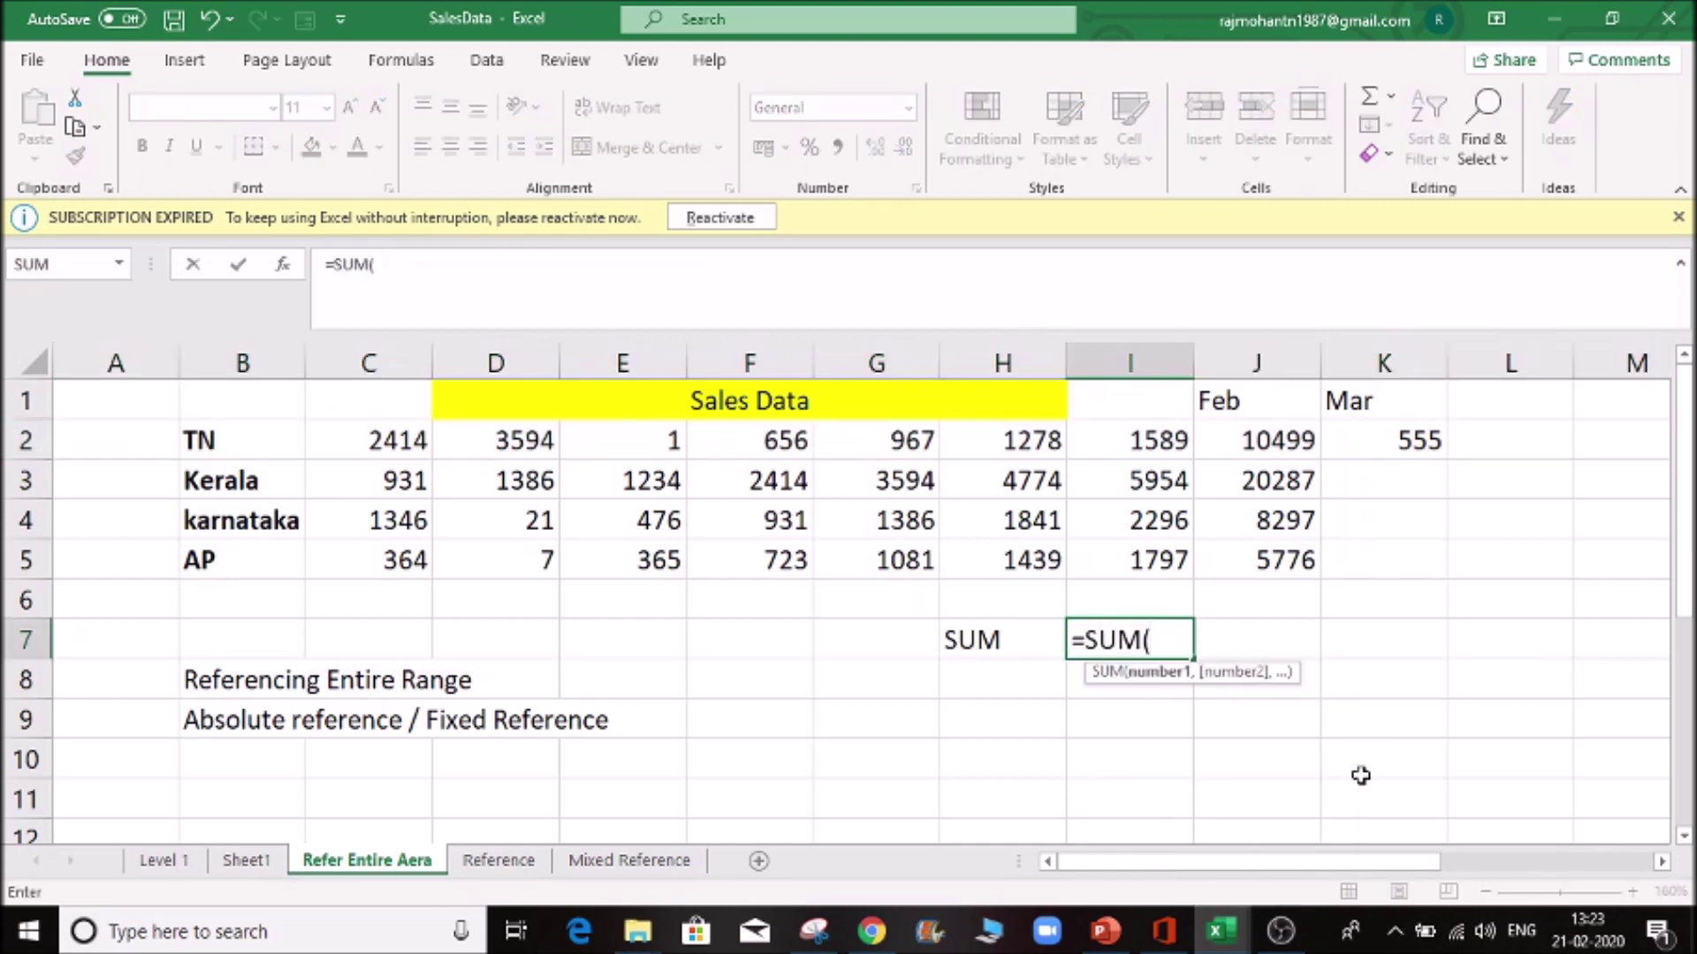
click(25, 440)
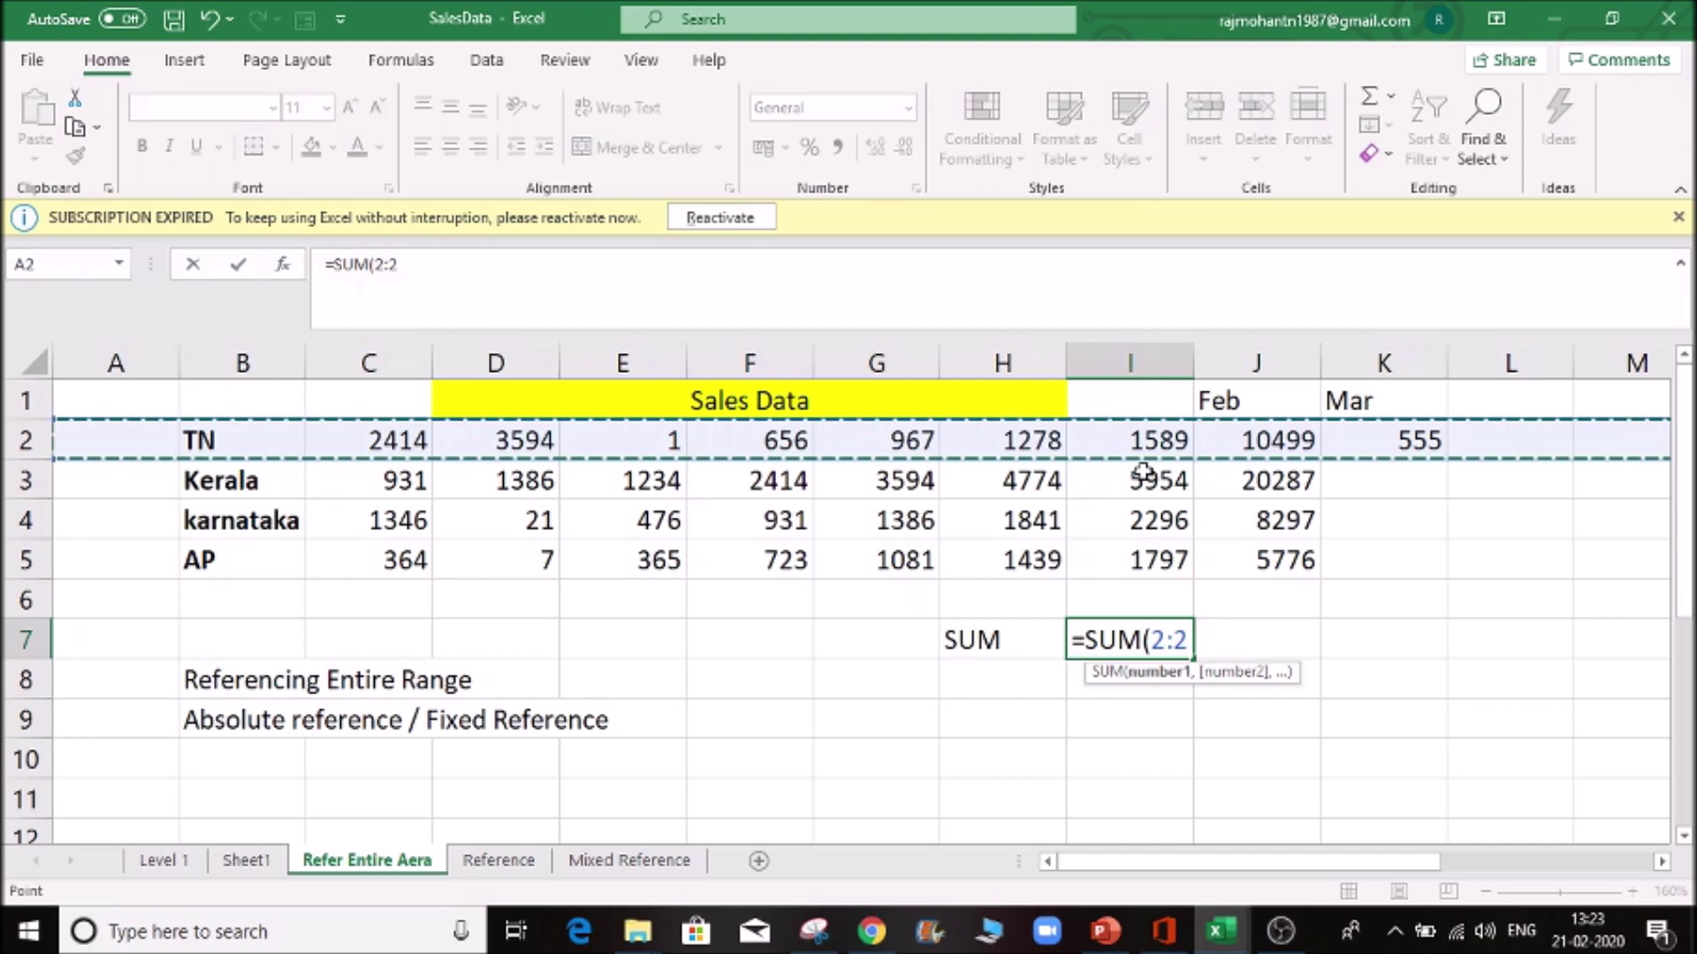
key(Return)
key(Up)
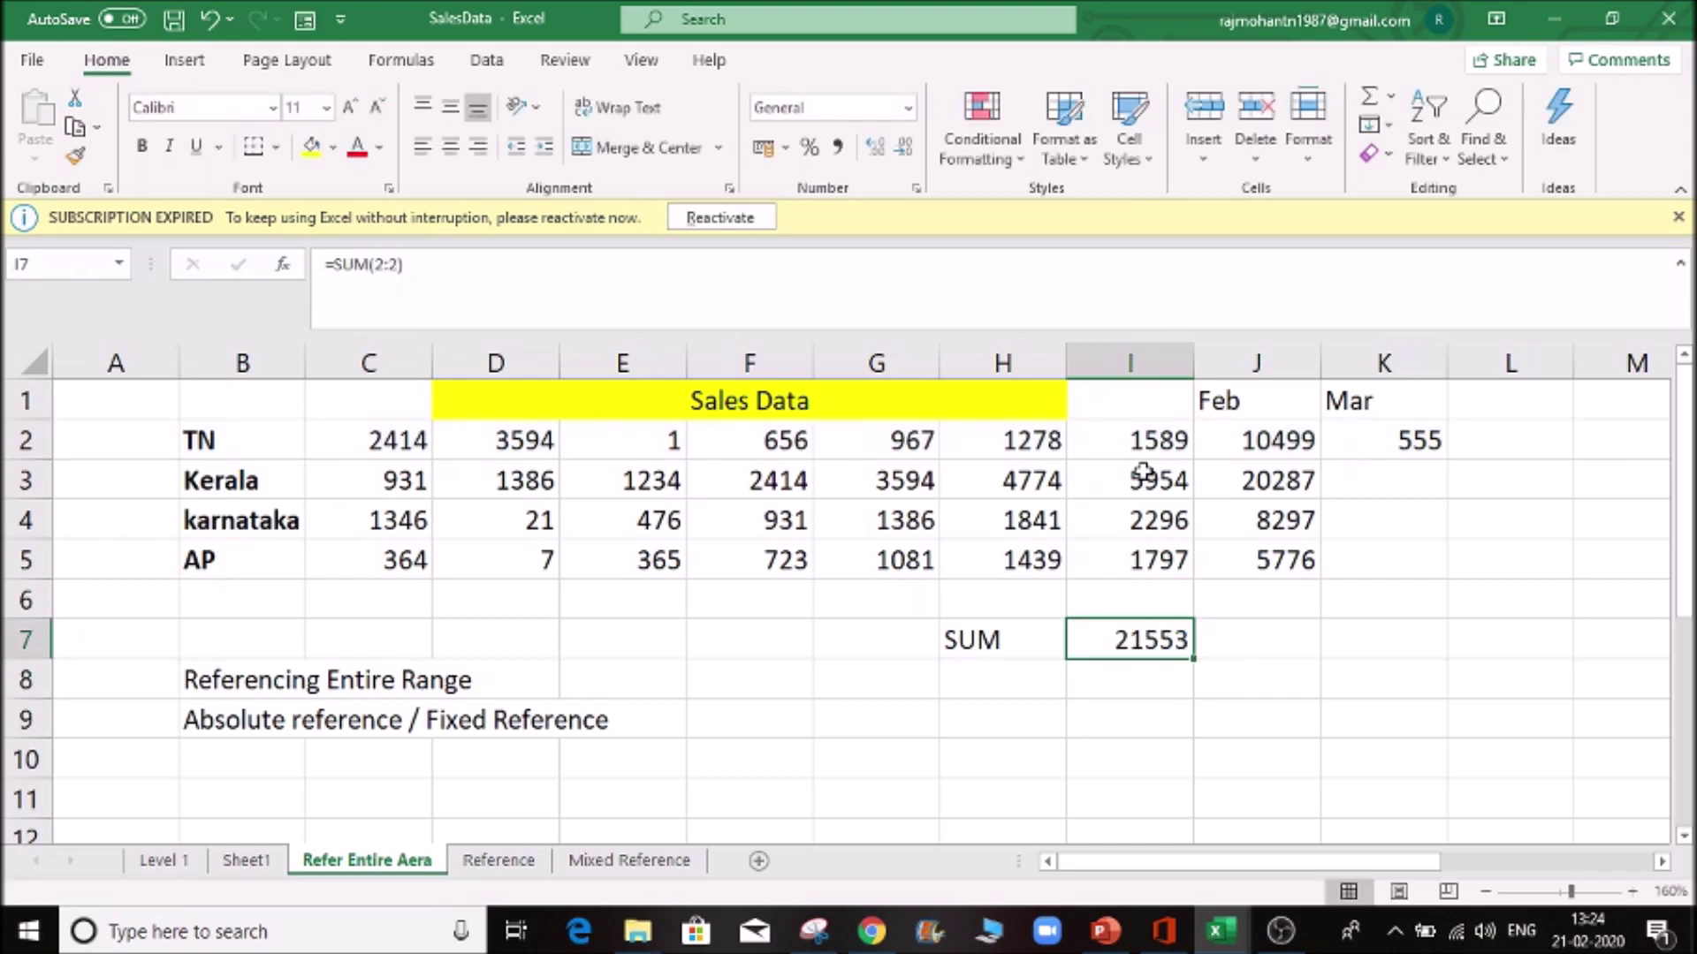
key(F2)
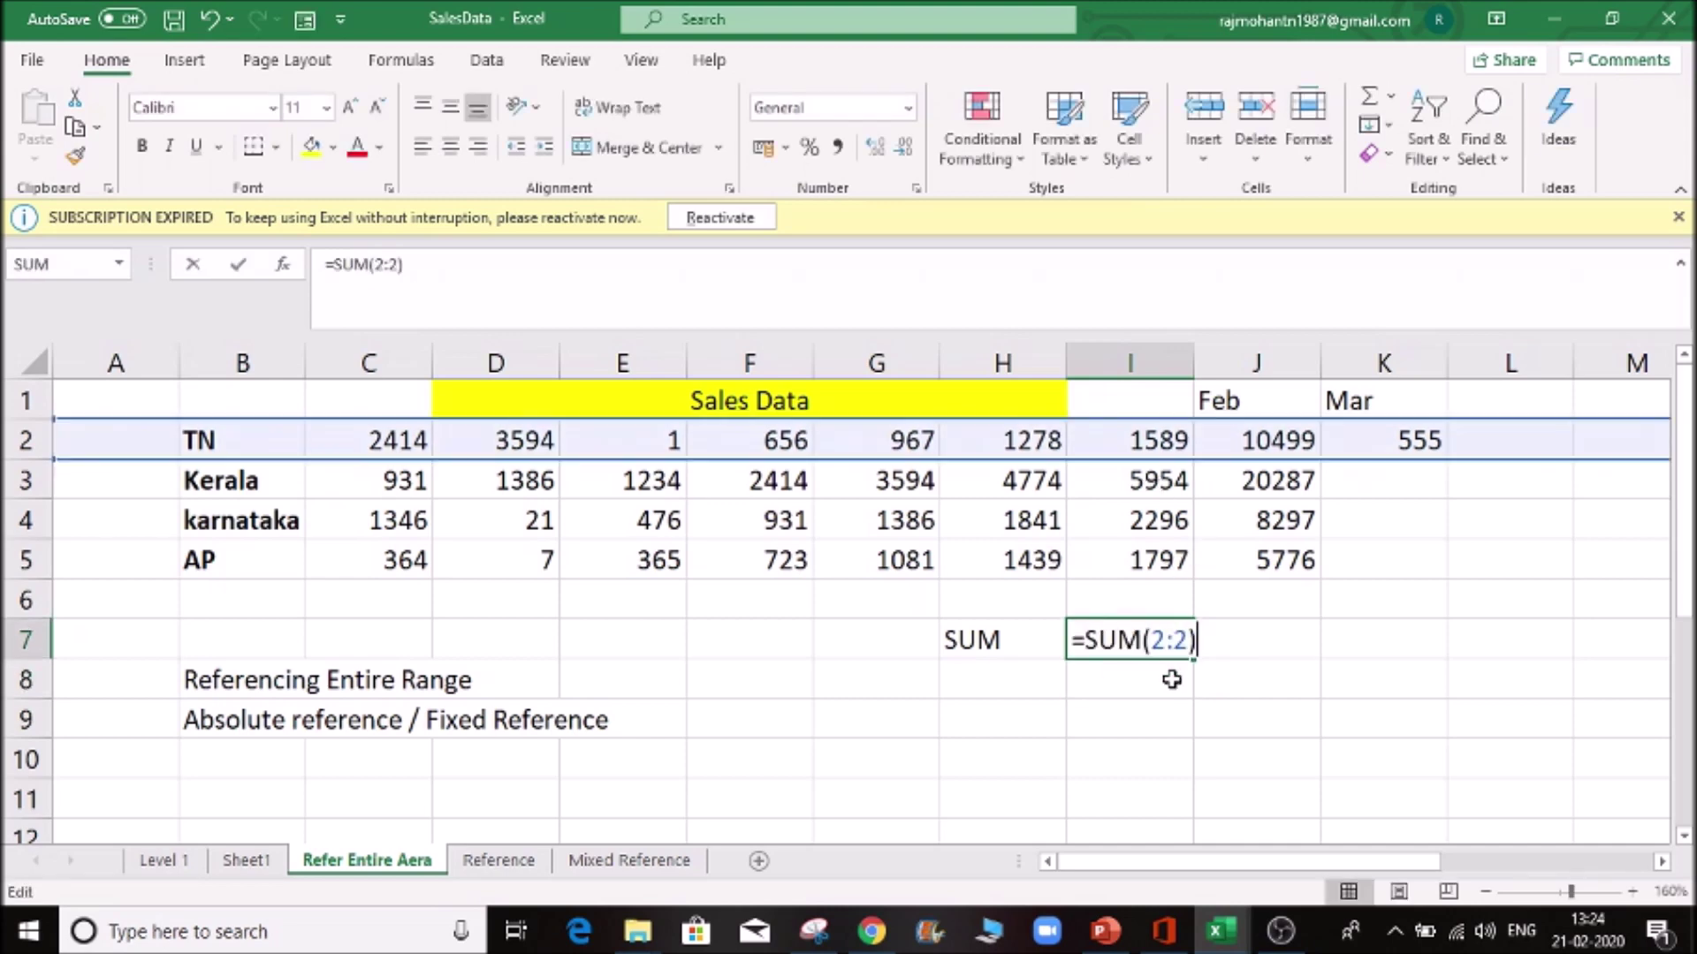
key(Escape)
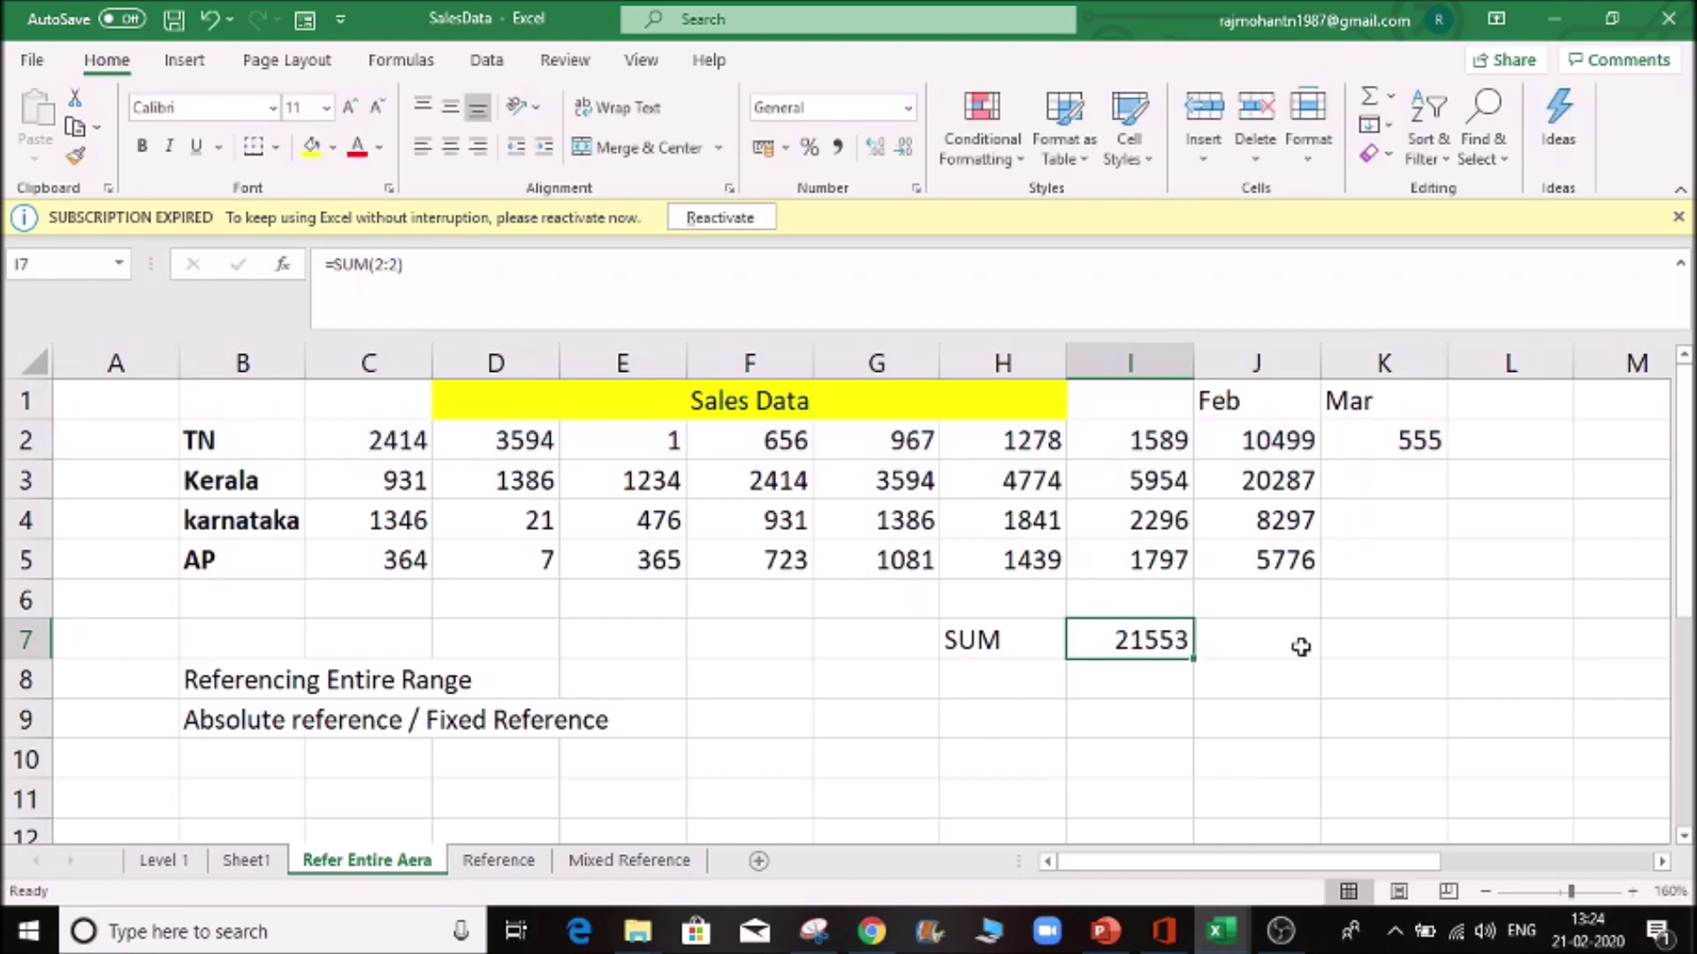
- Enter 200 in cell L2 as a further TN sales value and check the total in I7
click(1536, 430)
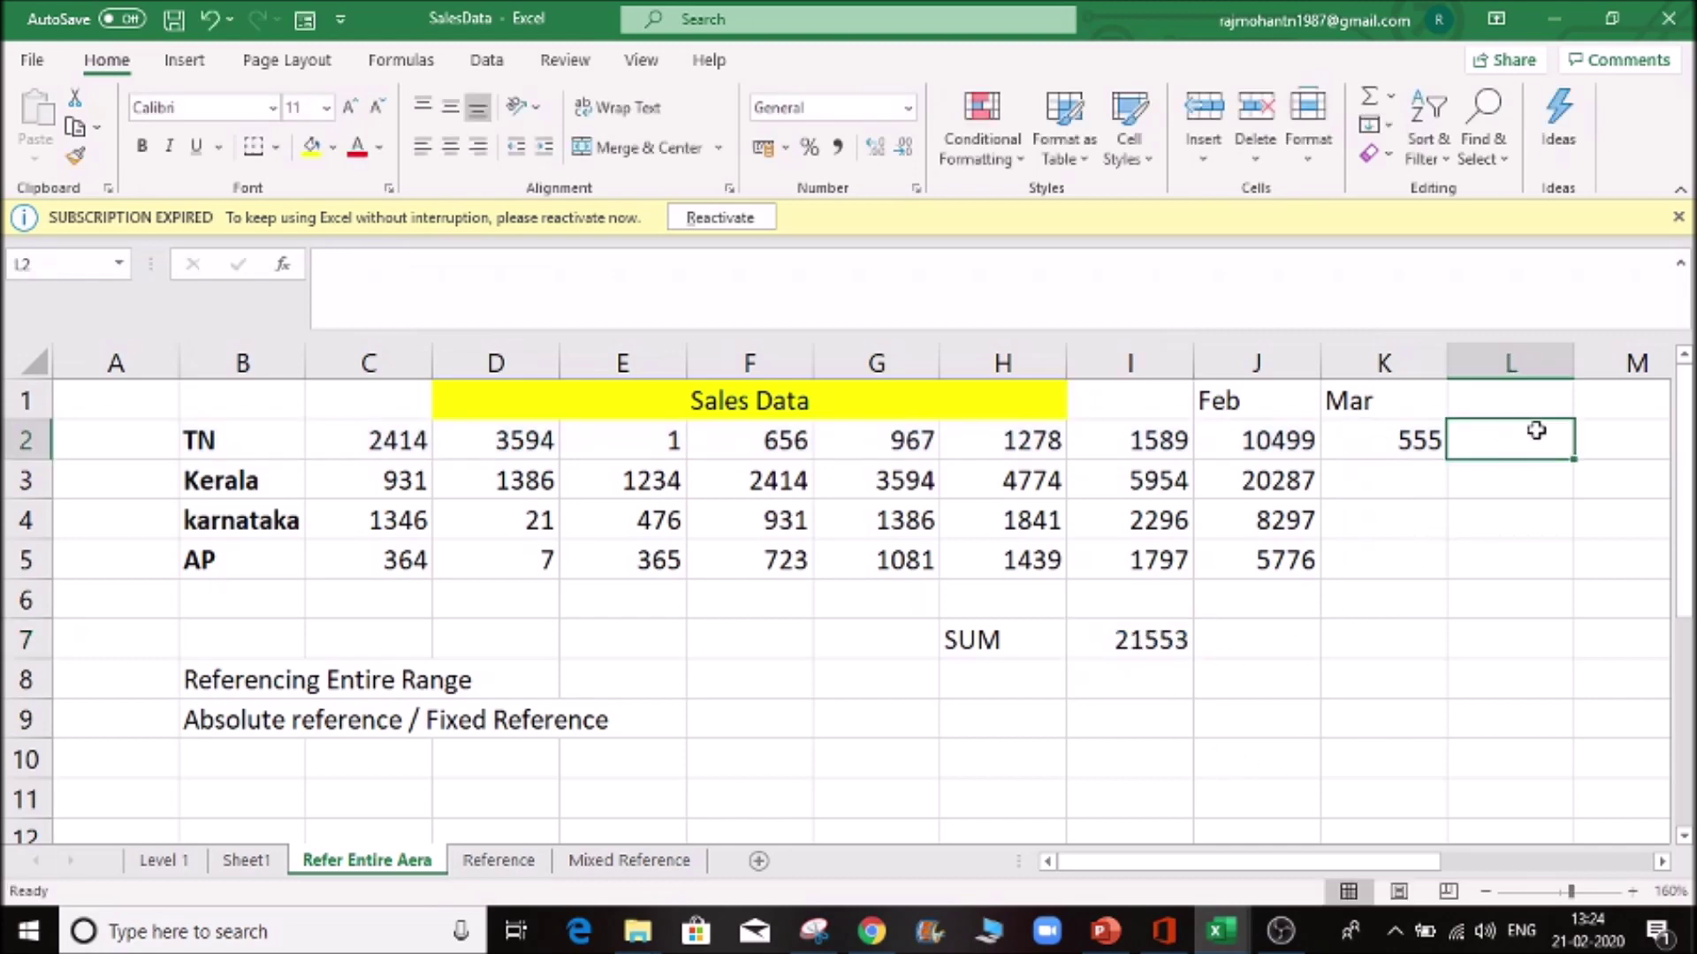
text(200)
key(Tab)
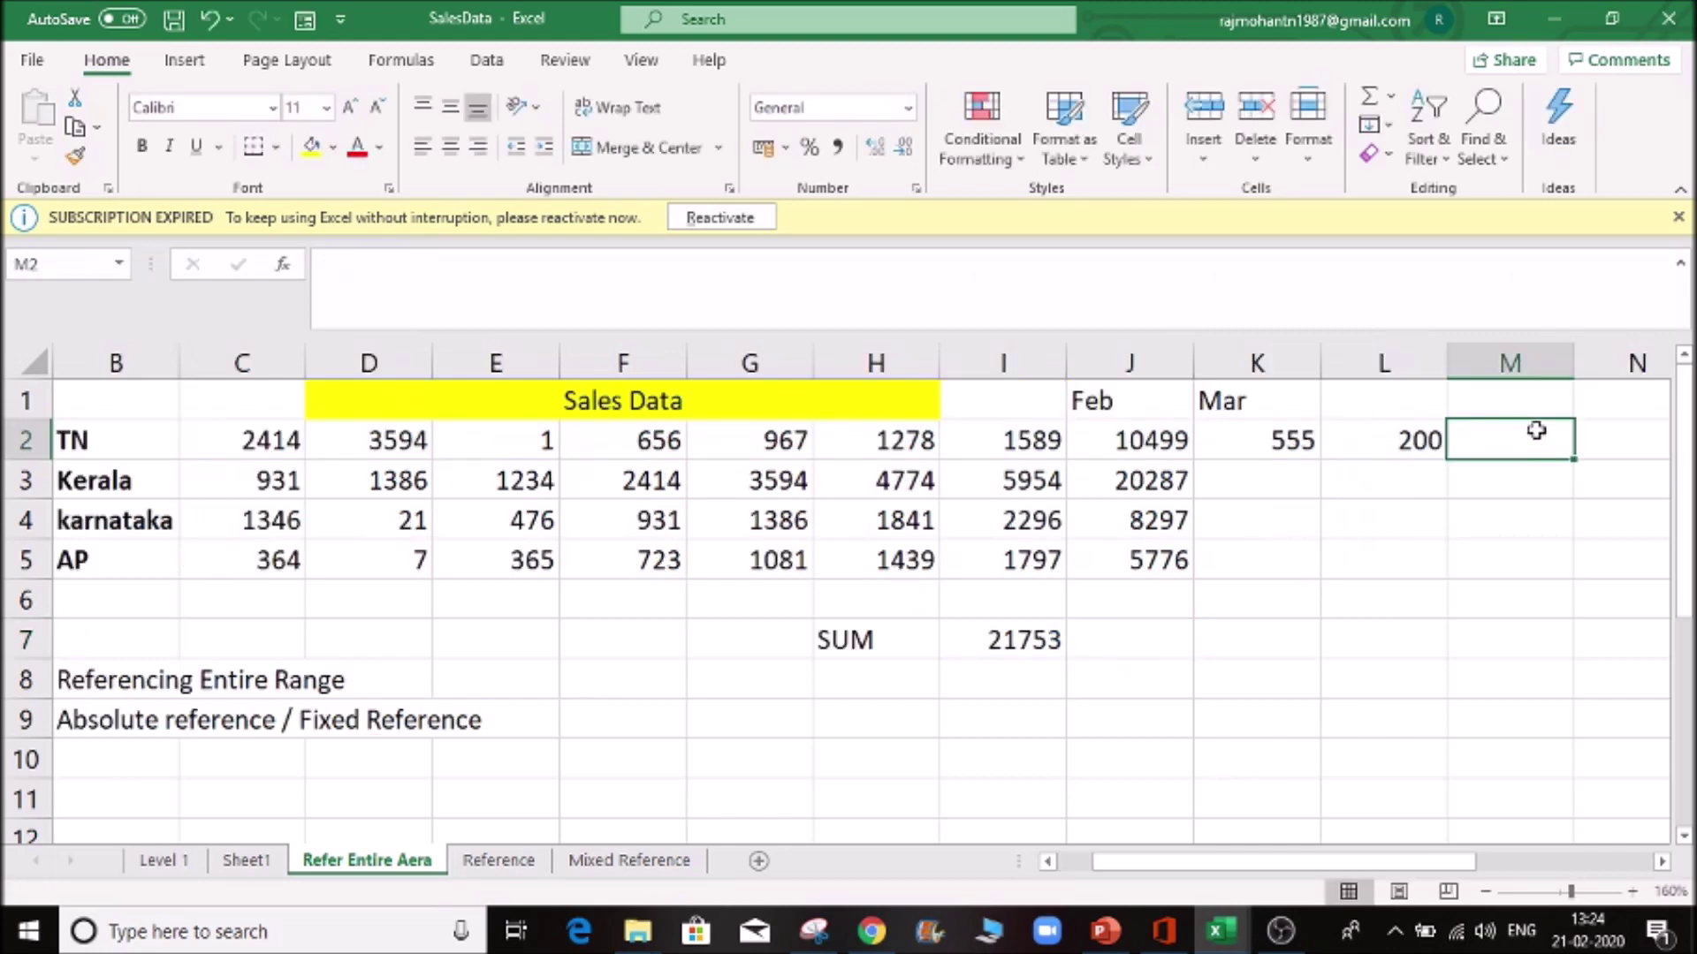
click(1038, 637)
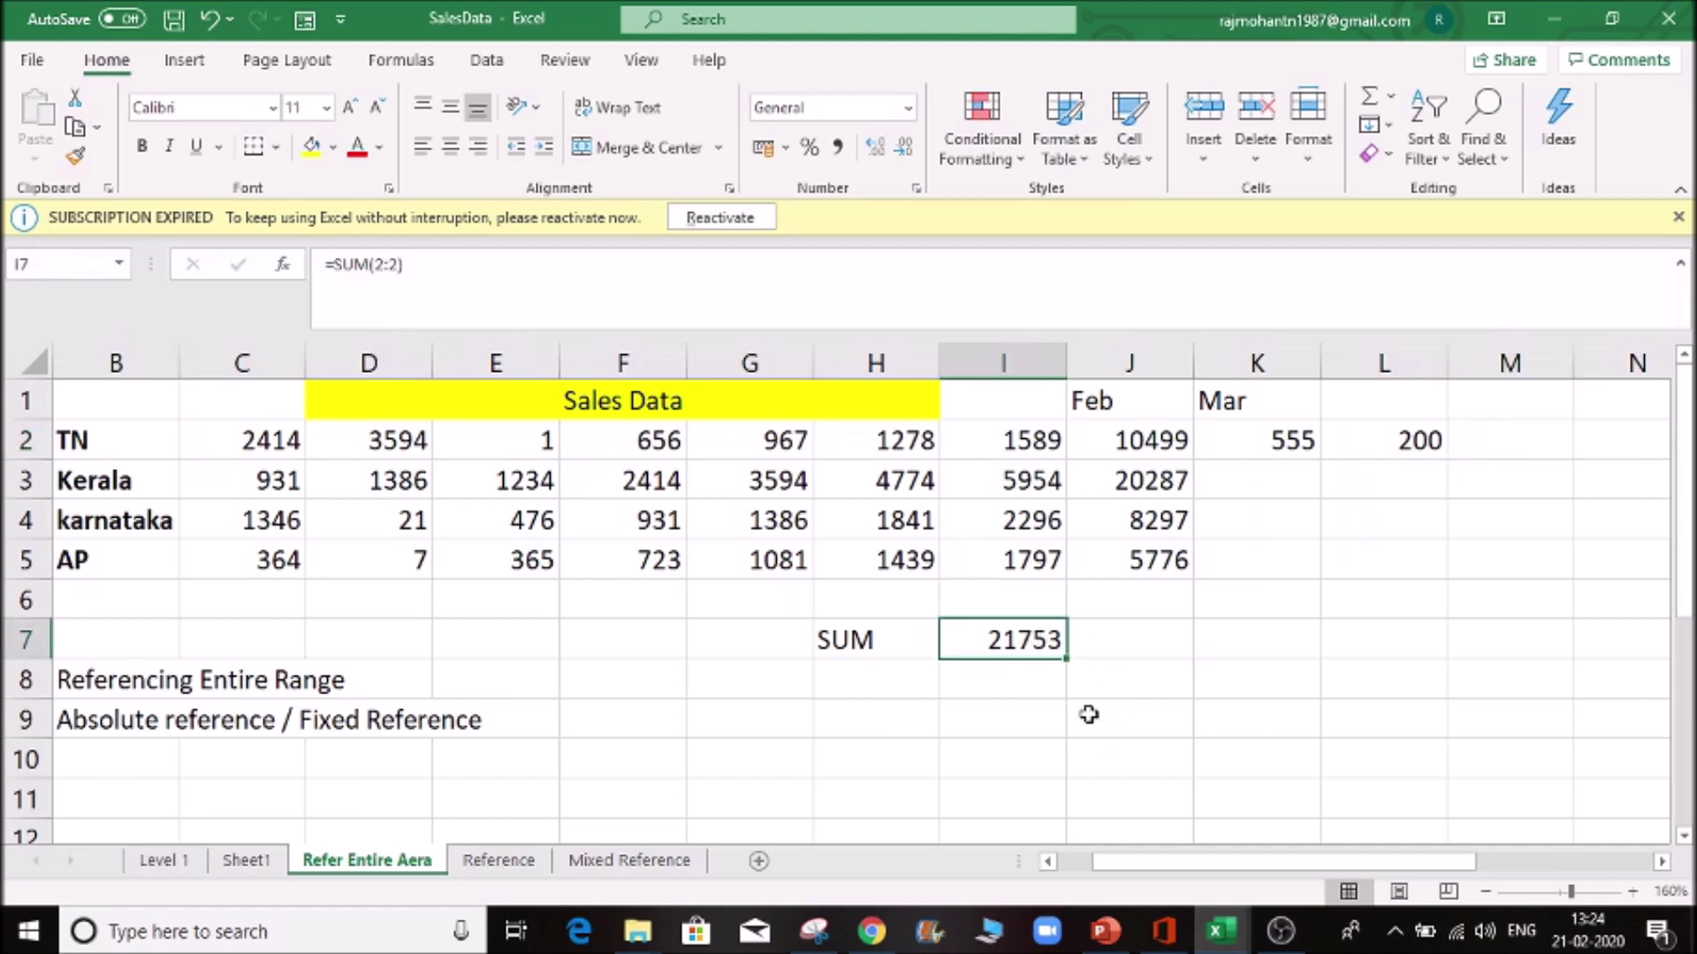
key(Left)
key(Home)
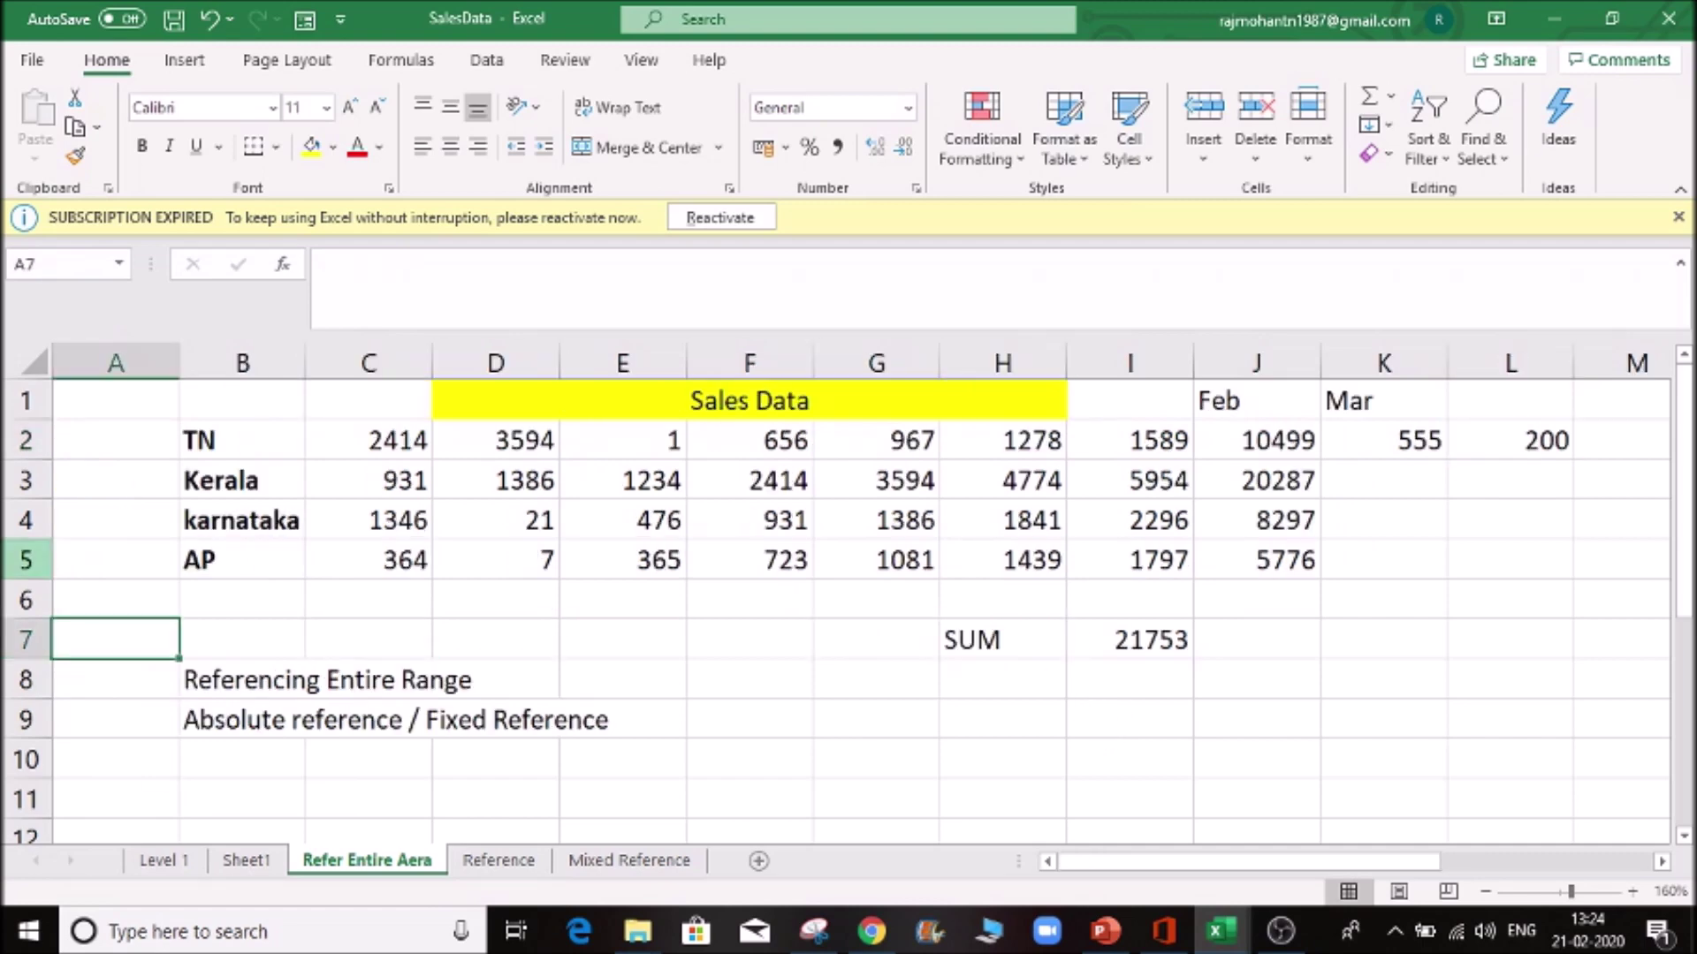
- Review row 2 and the SUM formula in I7 that references it, leaving the formula as it is
click(25, 439)
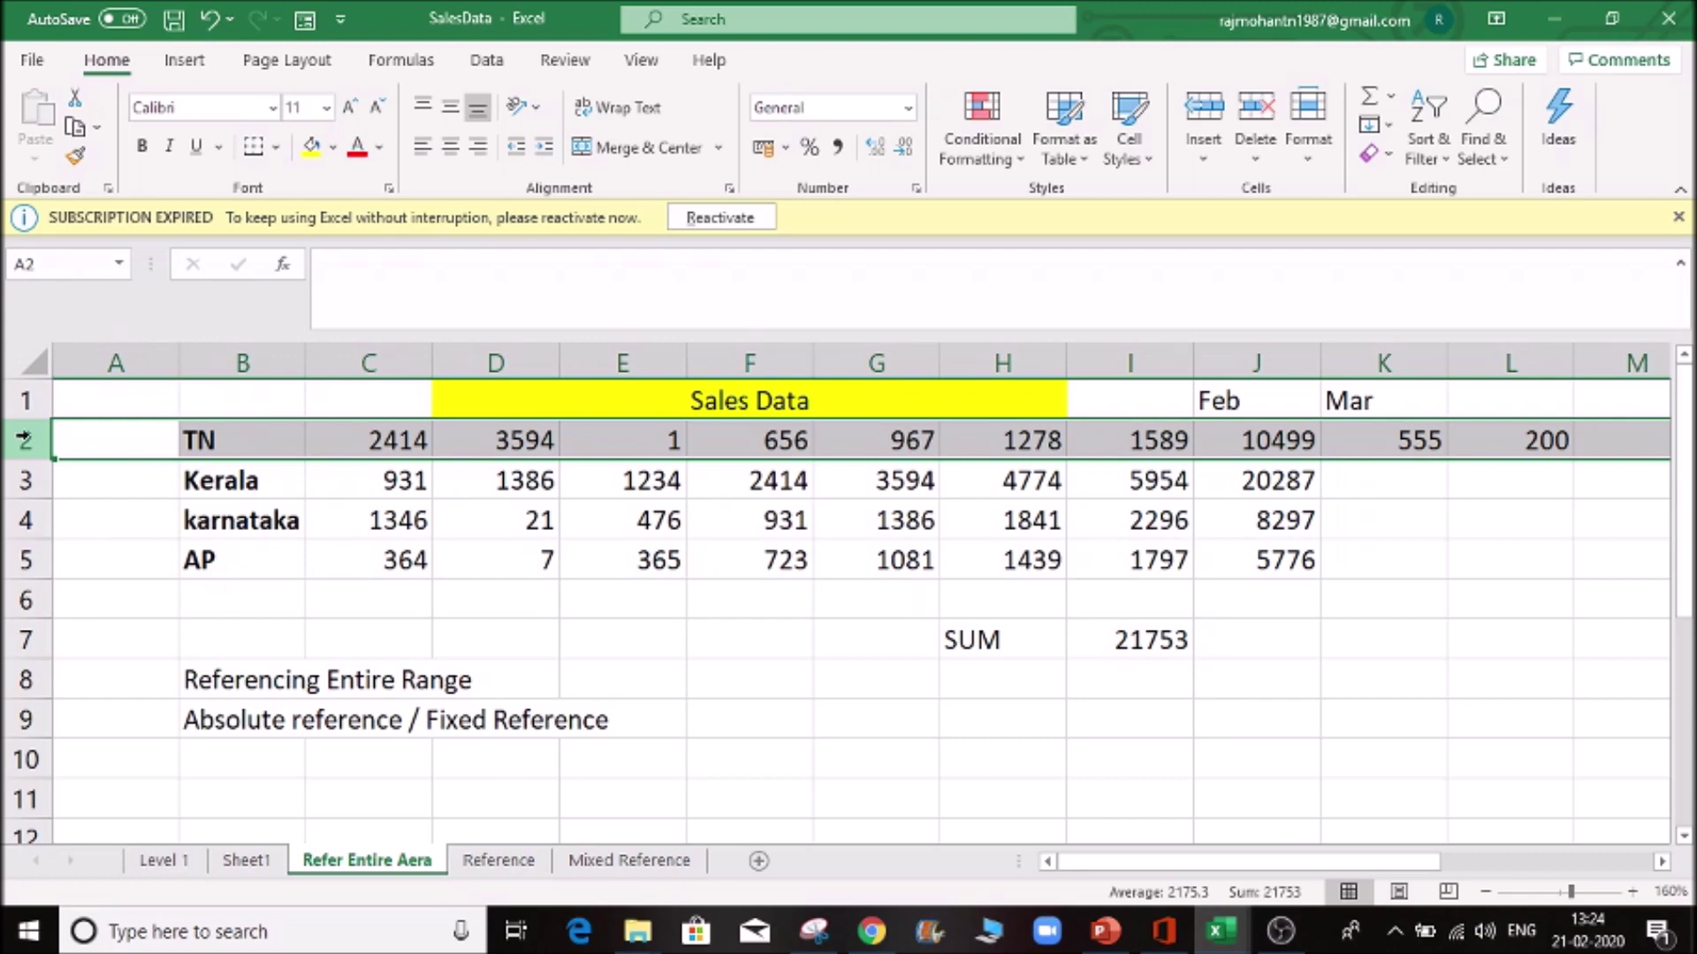
click(1110, 640)
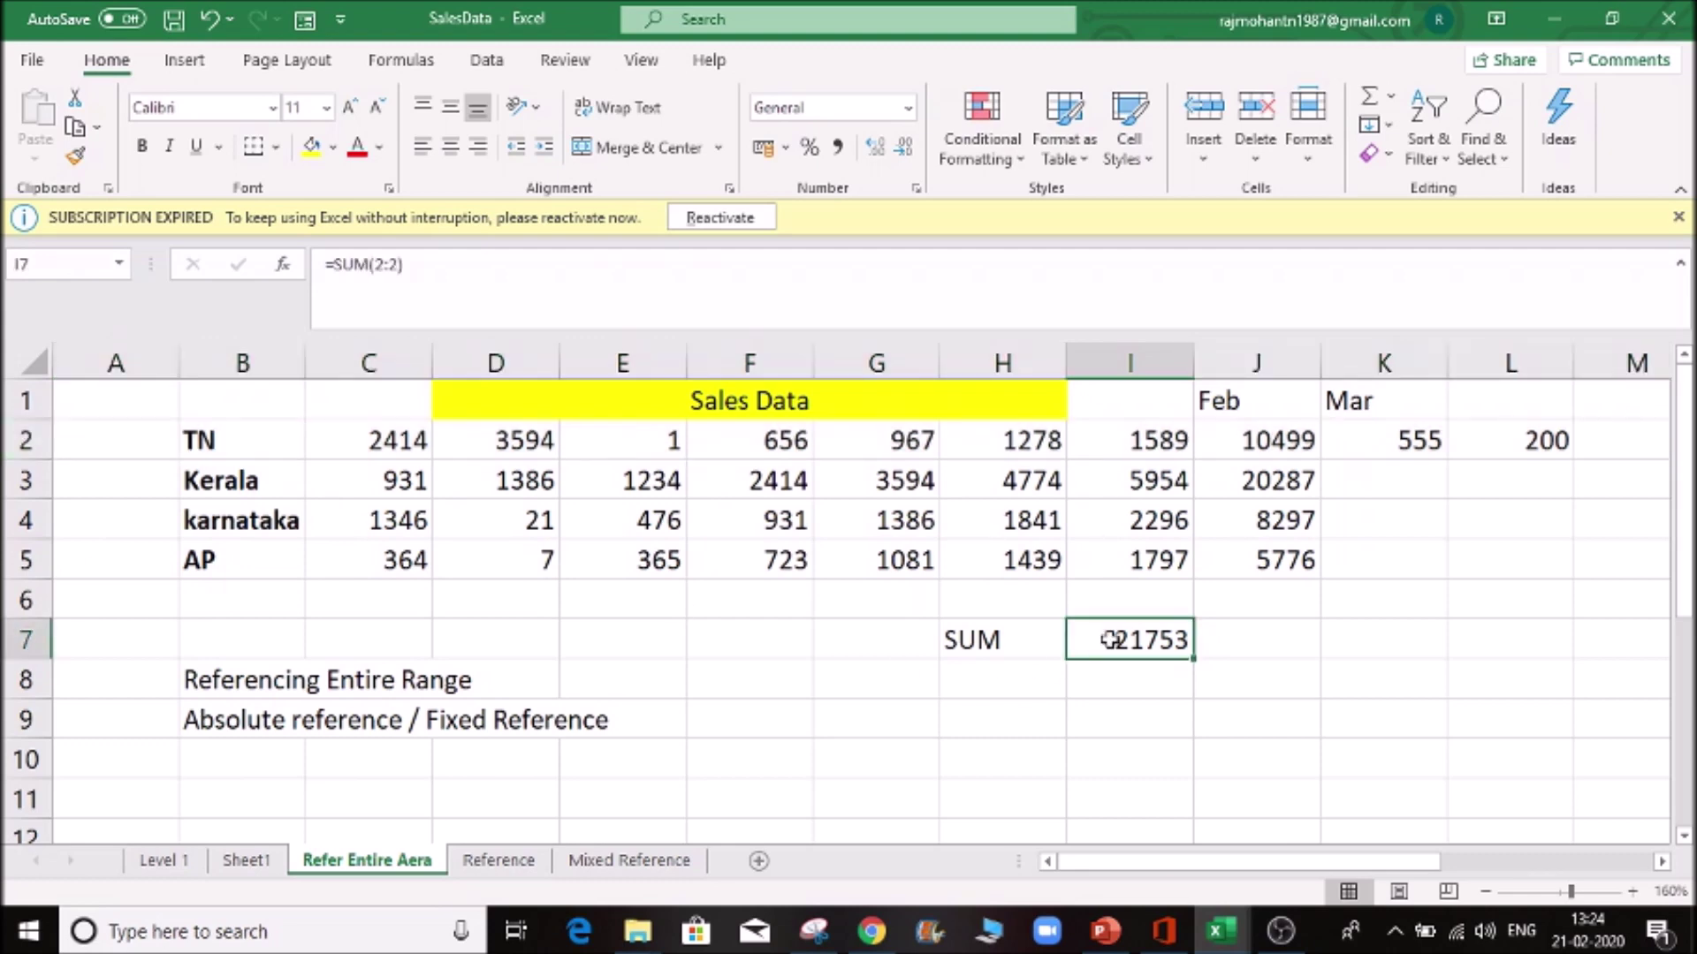
click(385, 264)
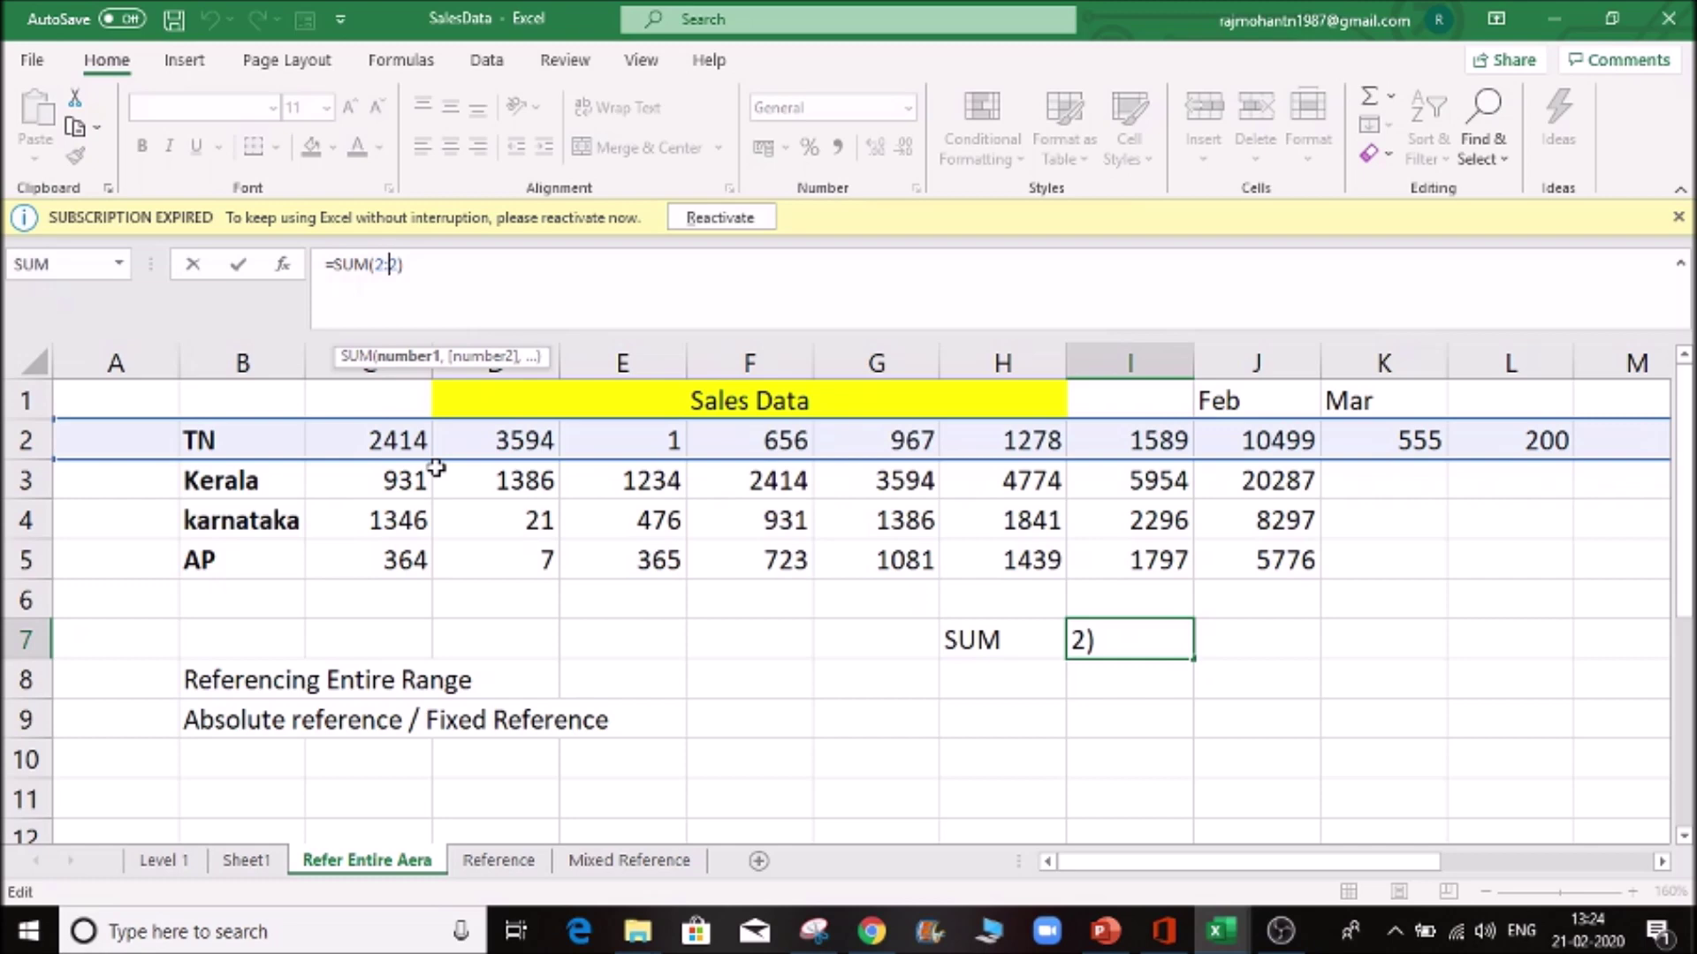
key(ctrl+Return)
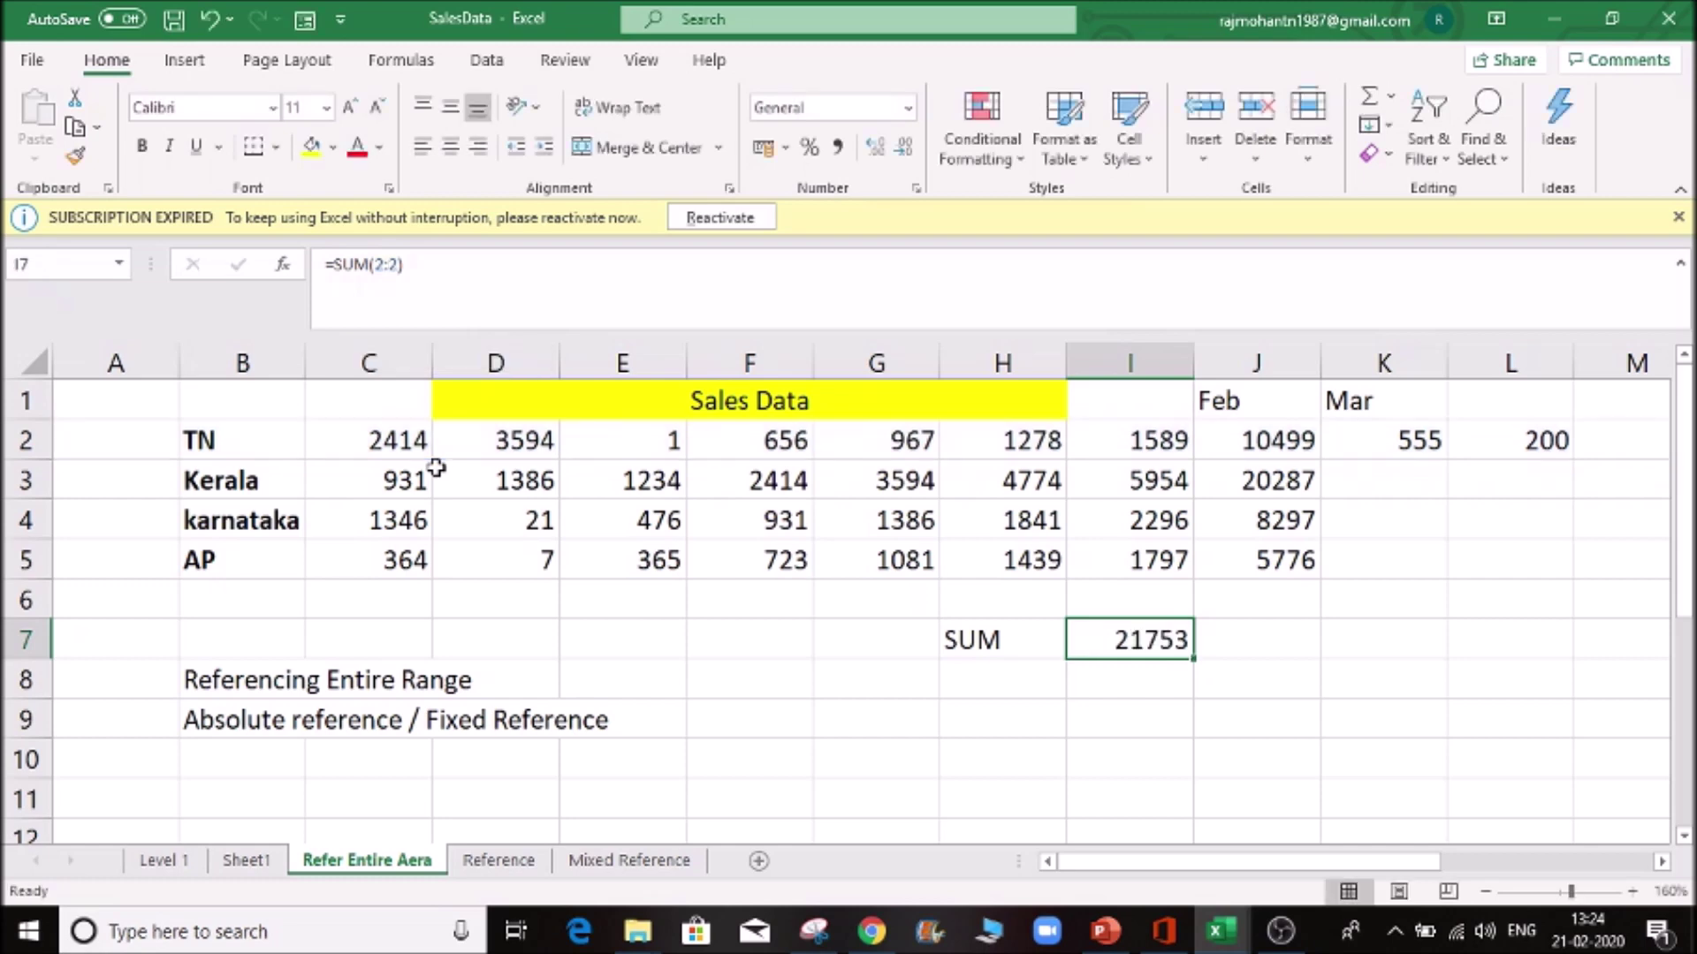
- Change the formula in I7 to =SUM(2:5) to total the entire rows 2 to 5, and review the range it references
click(29, 439)
click(25, 565)
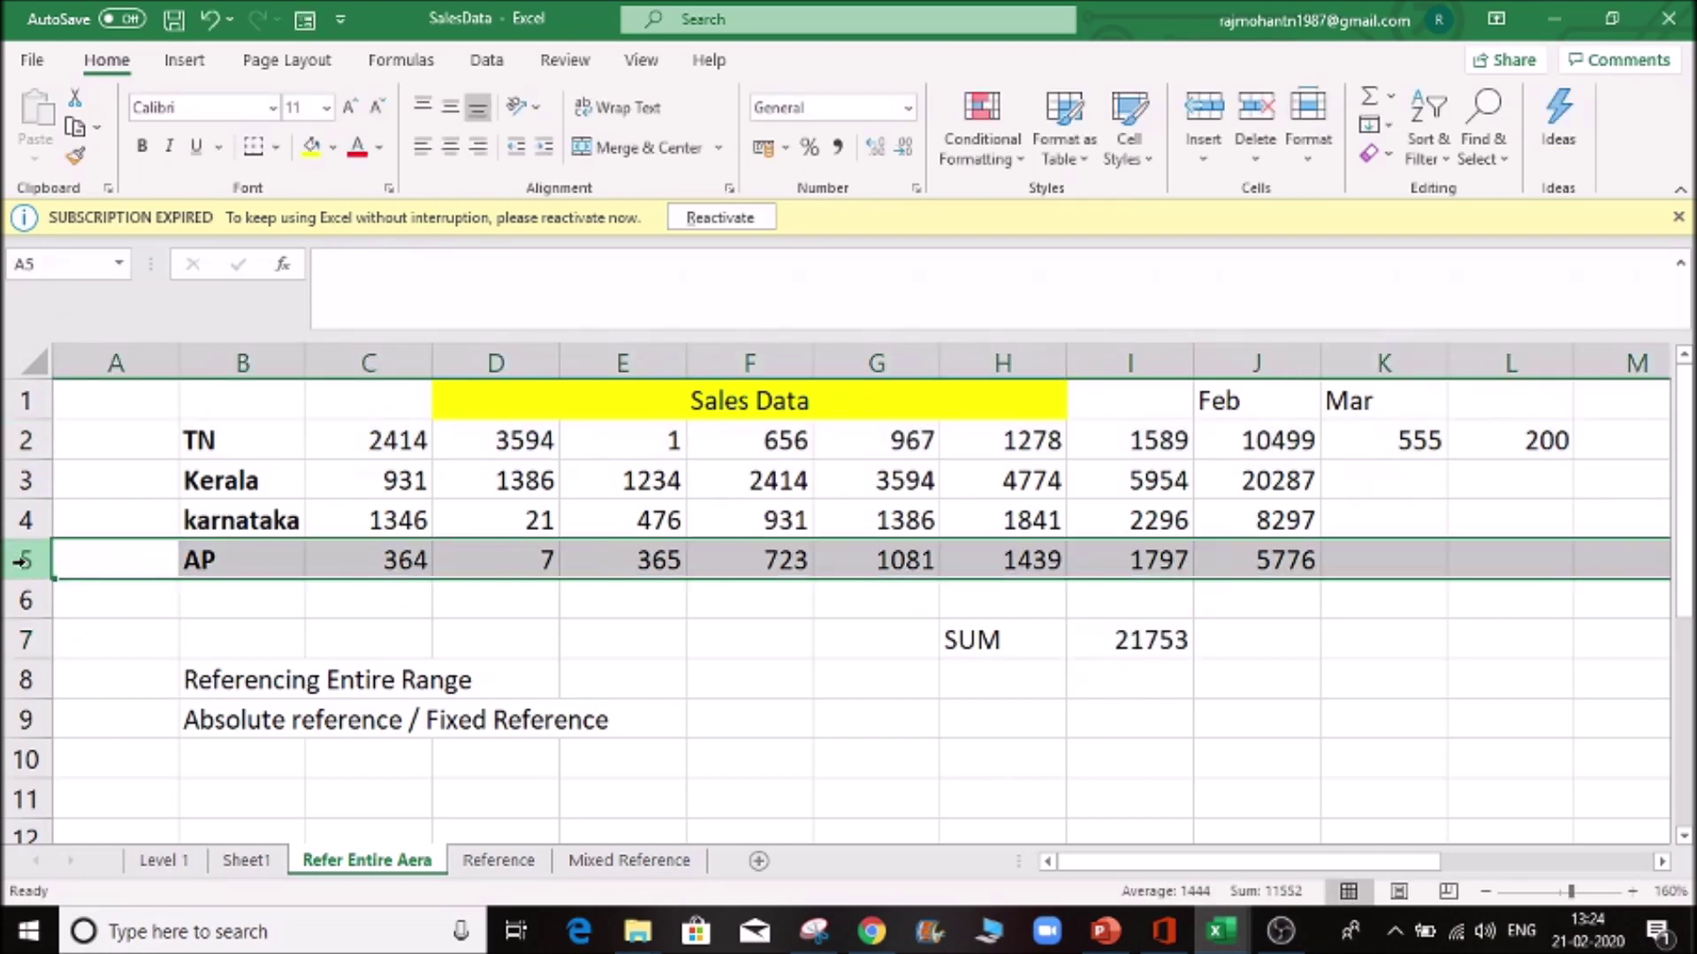
click(1104, 656)
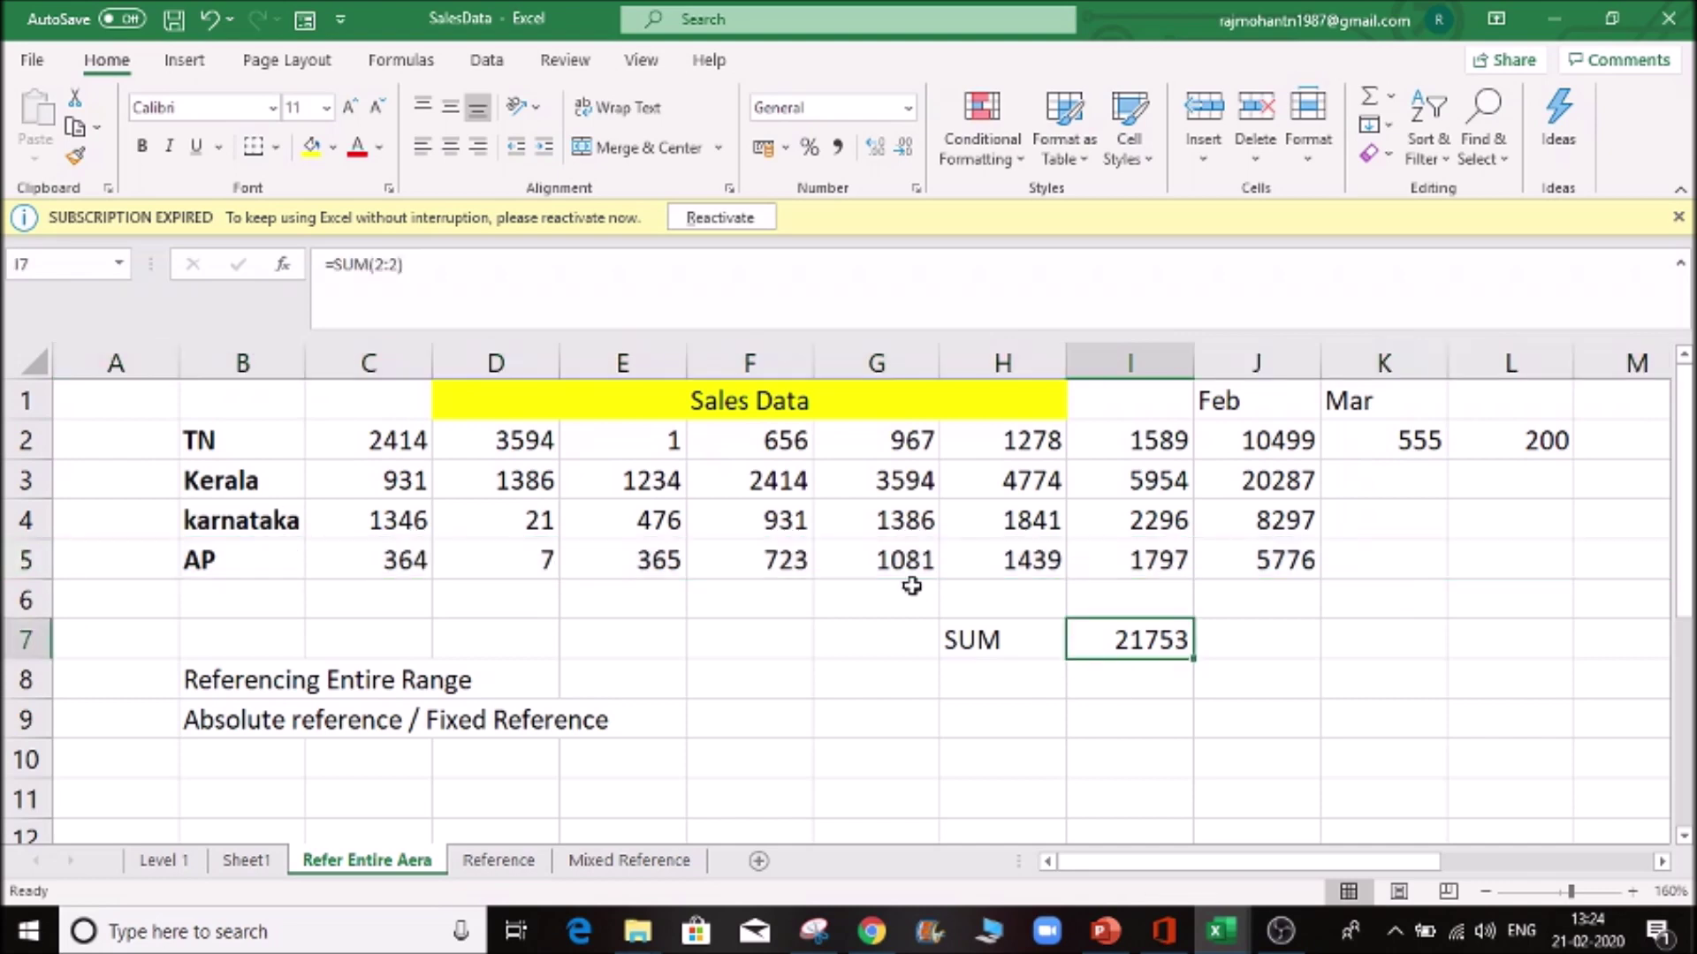
click(376, 264)
click(390, 263)
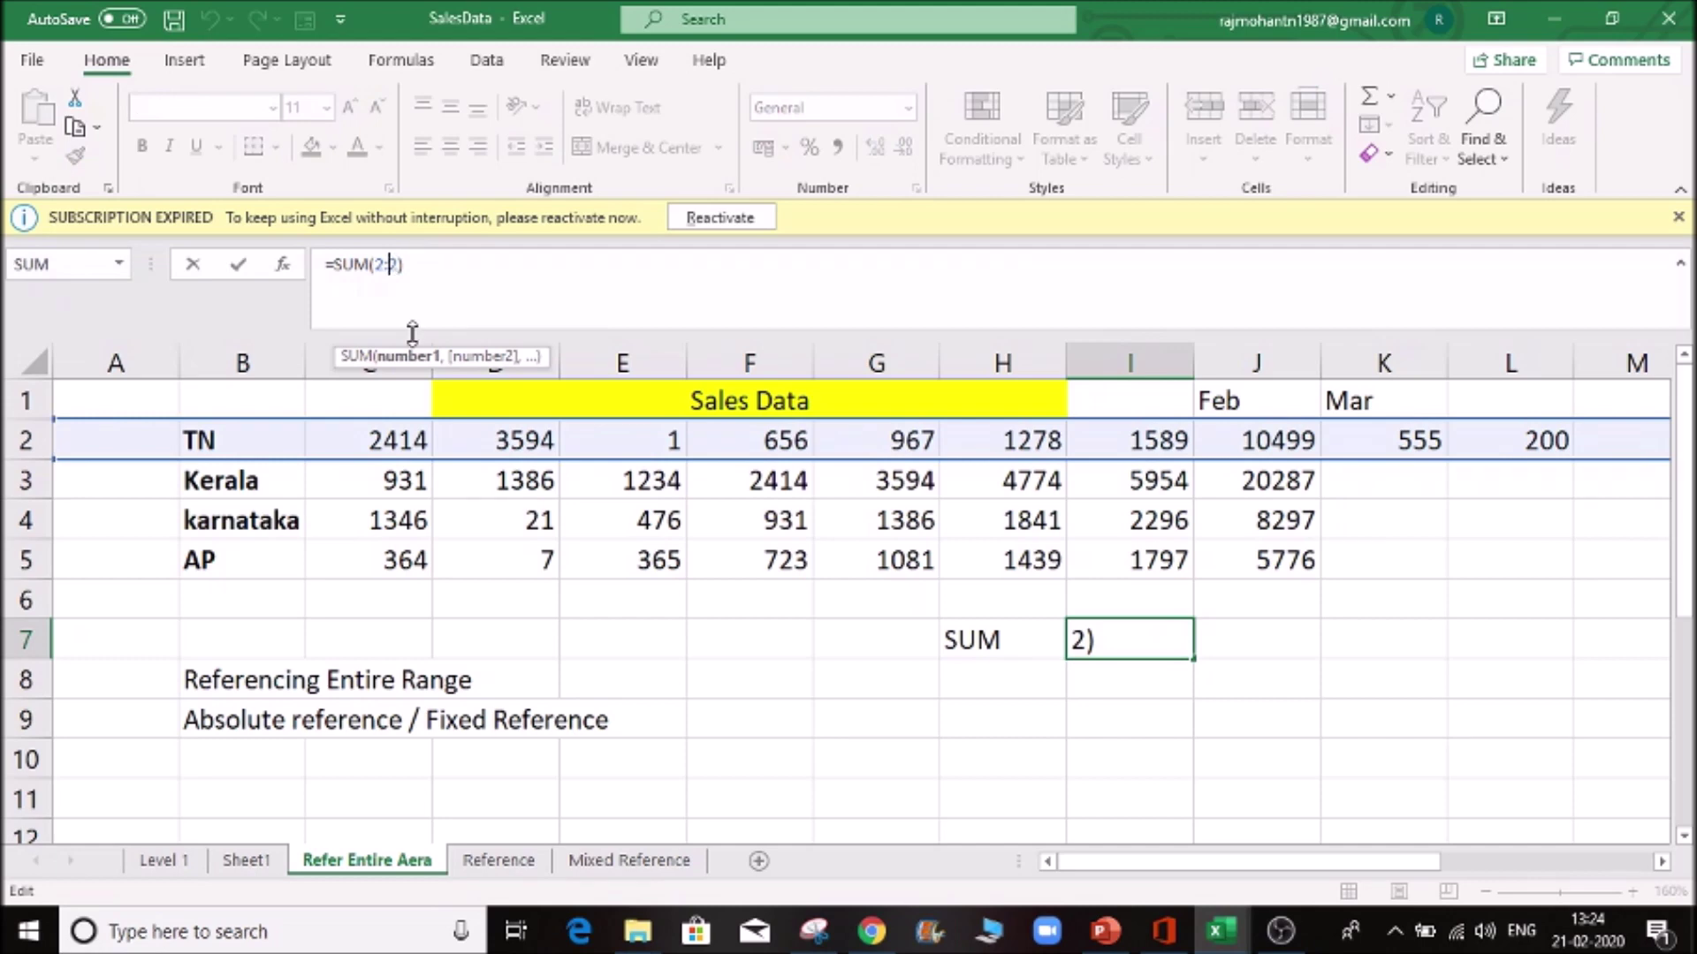
key(BackSpace)
text(5)
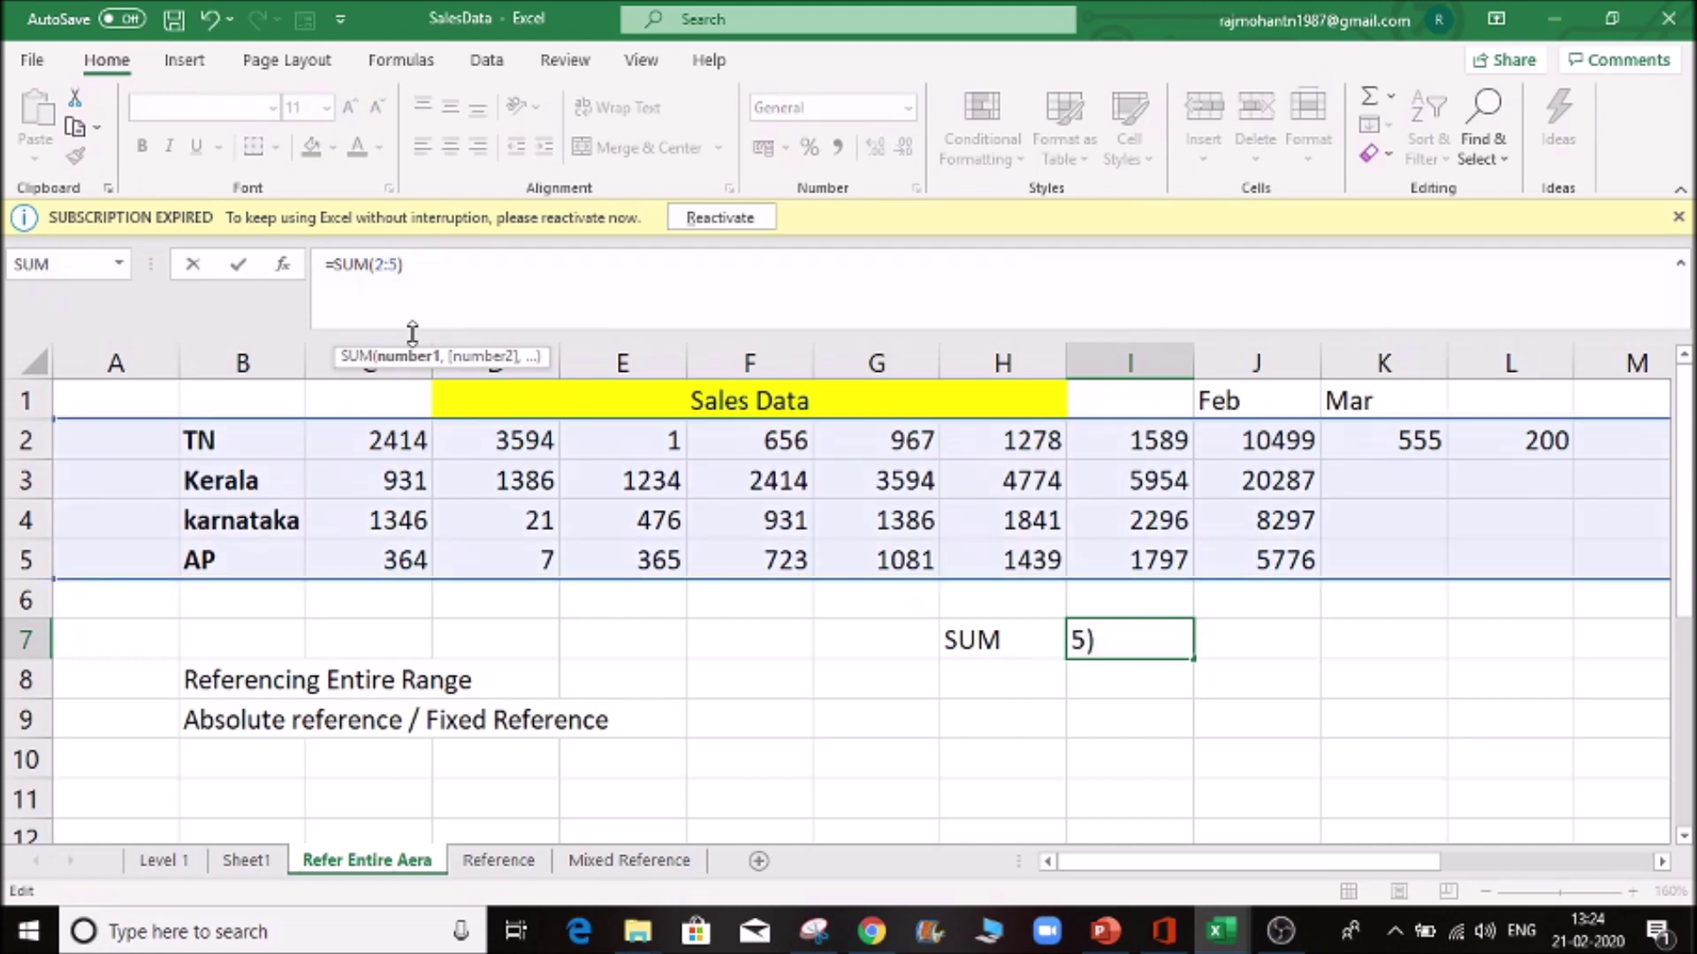
key(Return)
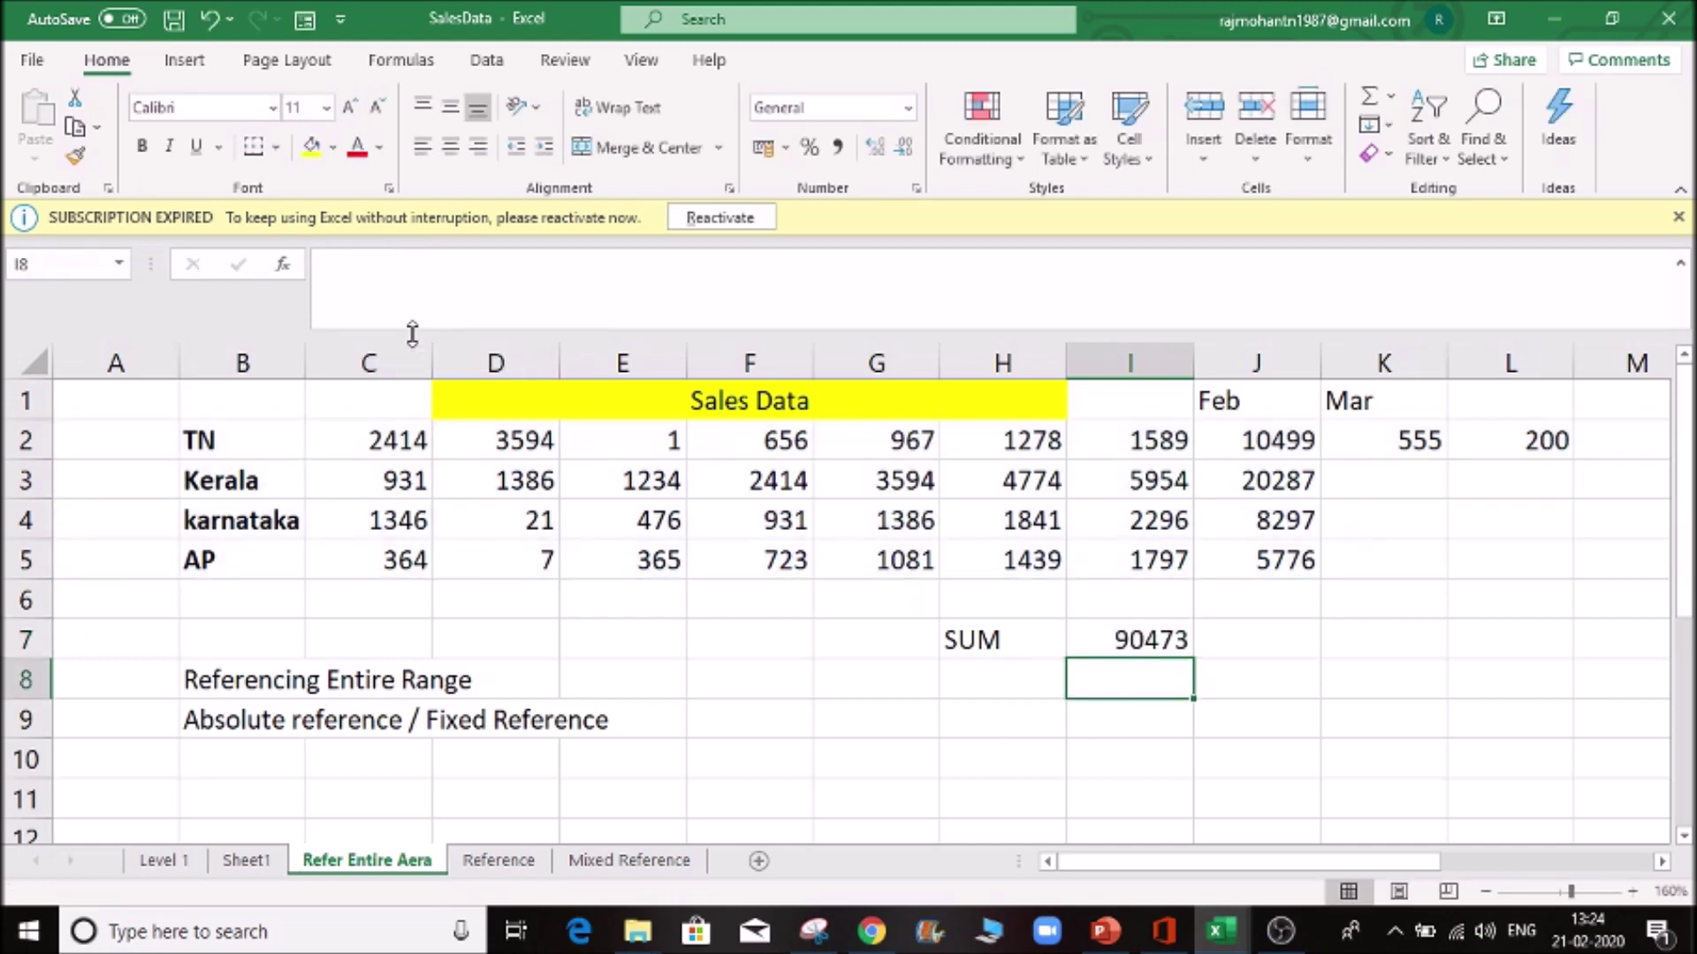
key(Up)
key(F2)
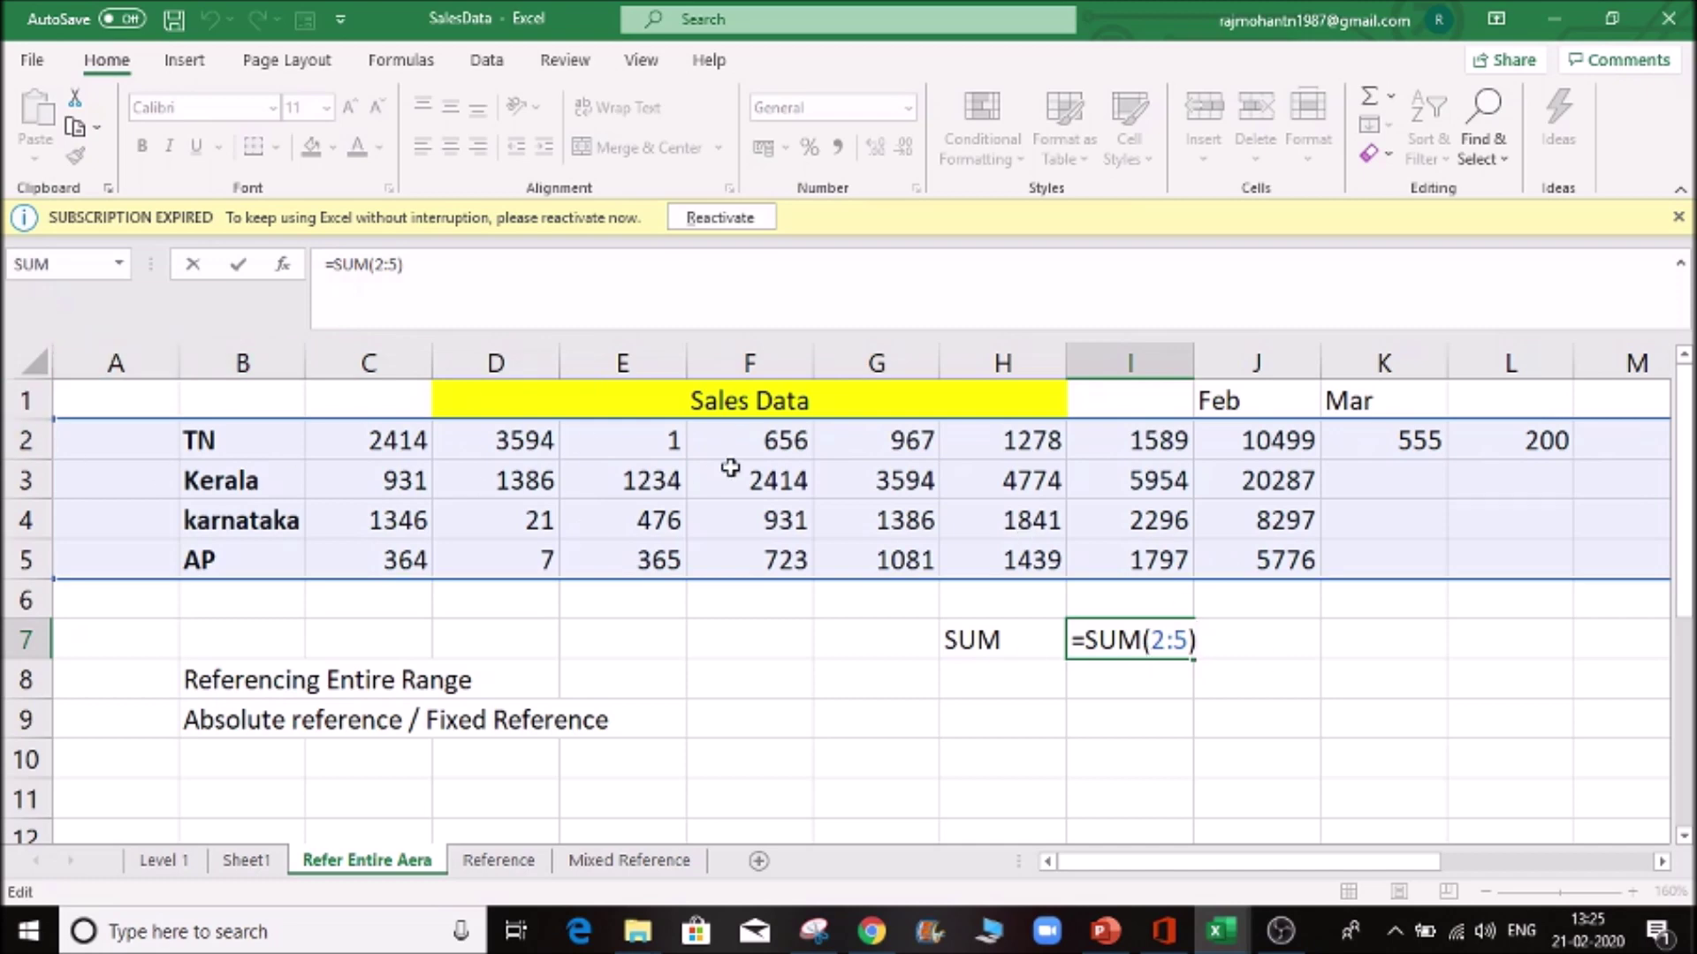
click(950, 689)
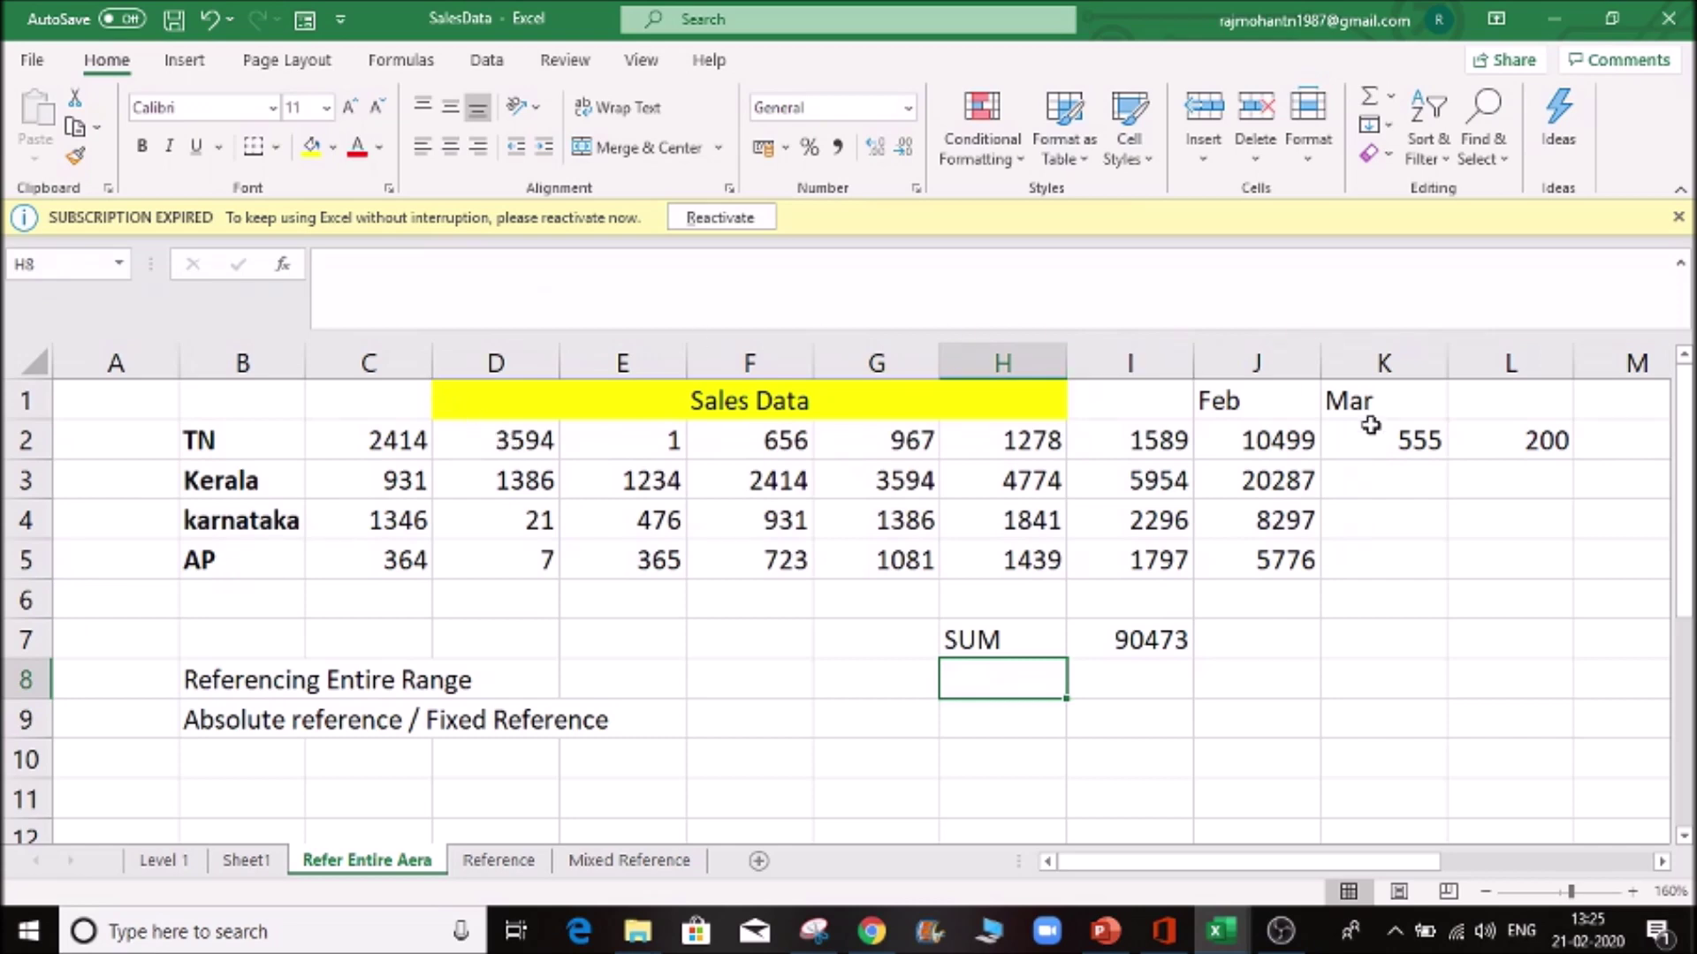
- Clear the SUM label and its formula in row 7, and the two reference notes in B8:B9
click(1002, 641)
key(Delete)
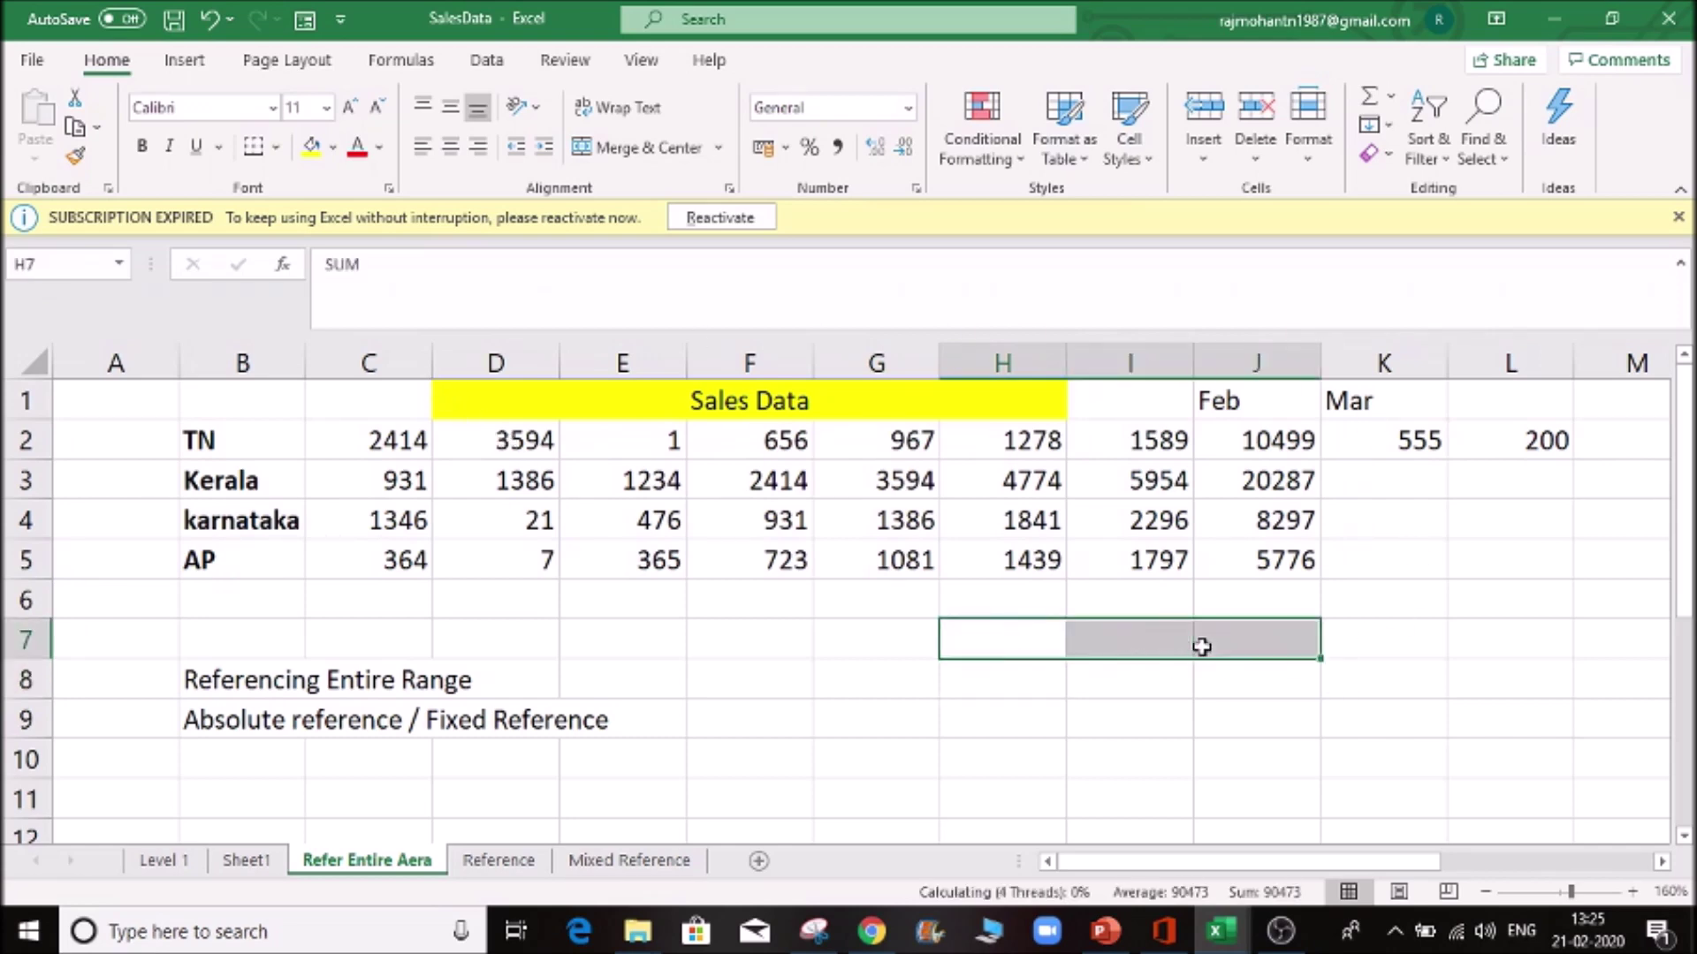
key(Left)
key(Left)
key(Left)
key(Left)
key(Left)
key(Left)
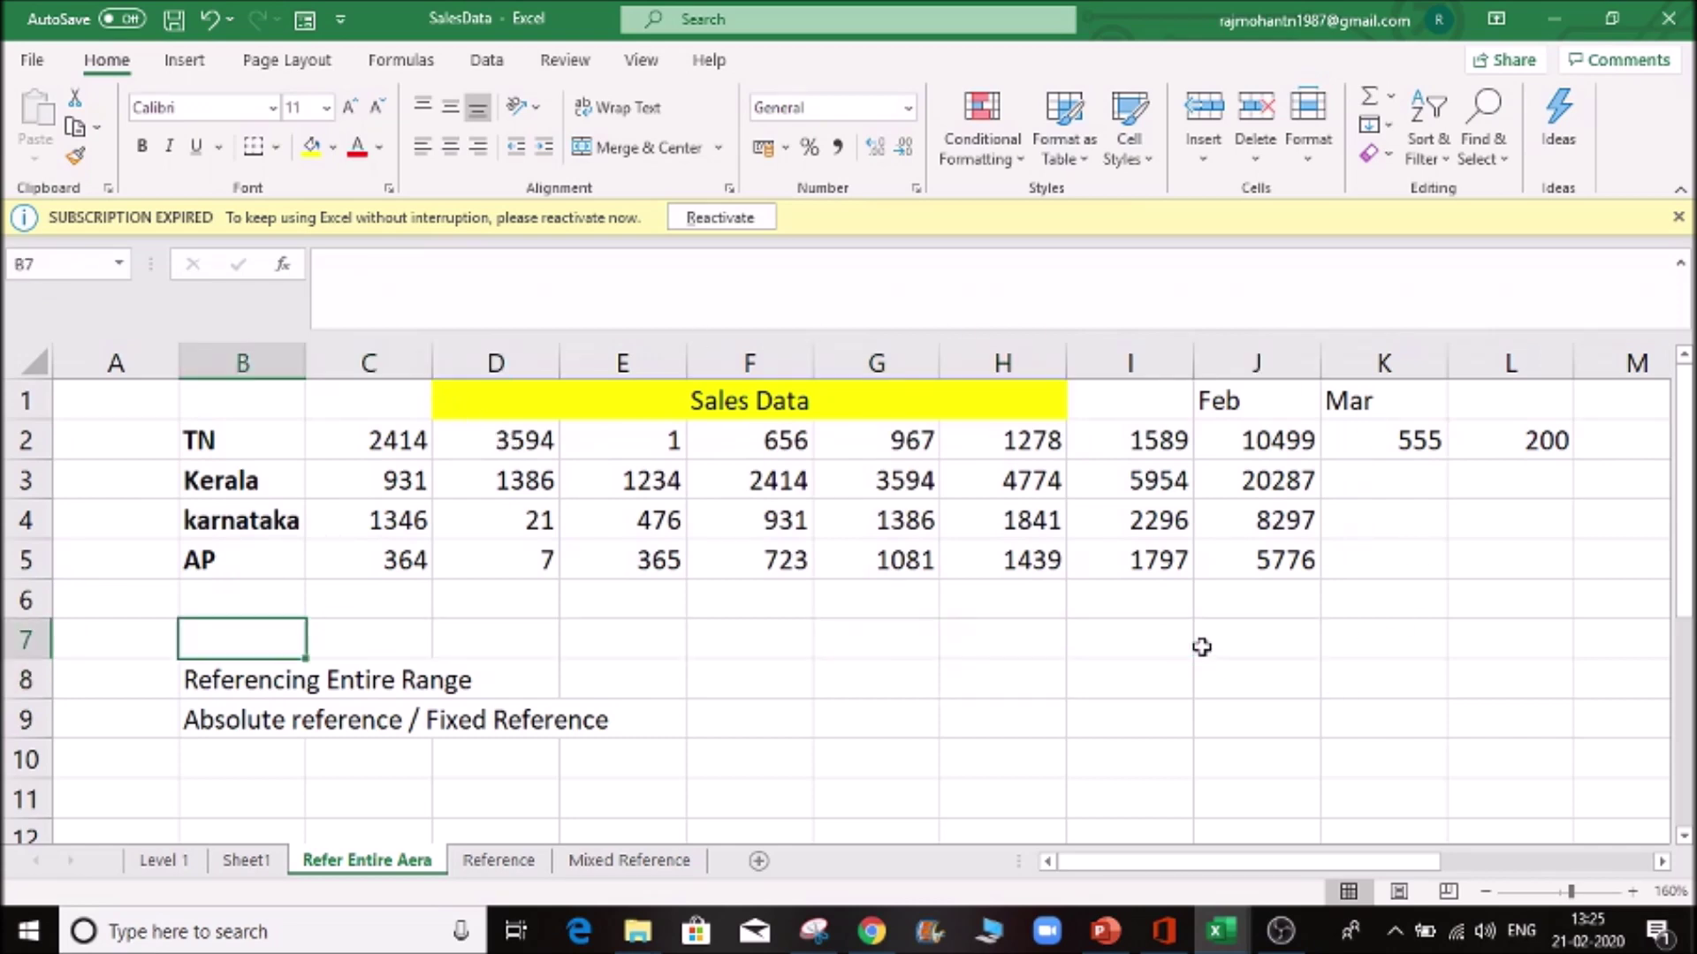
key(Down)
key(shift+Down)
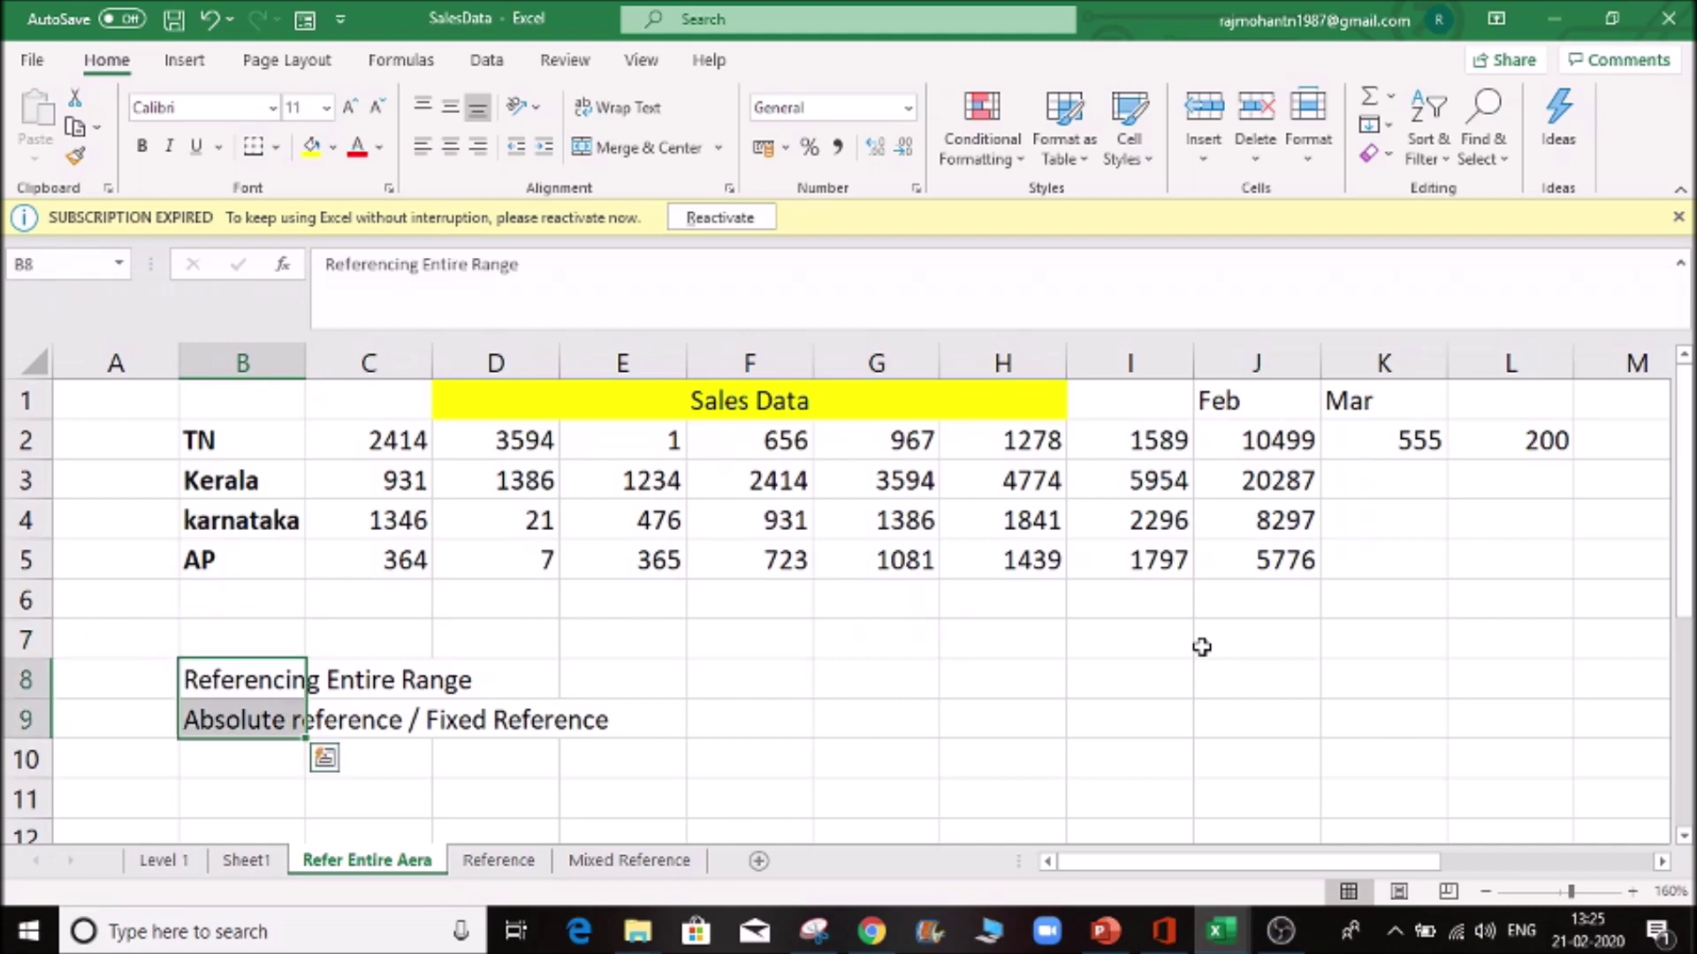
key(Delete)
key(Up)
key(Down)
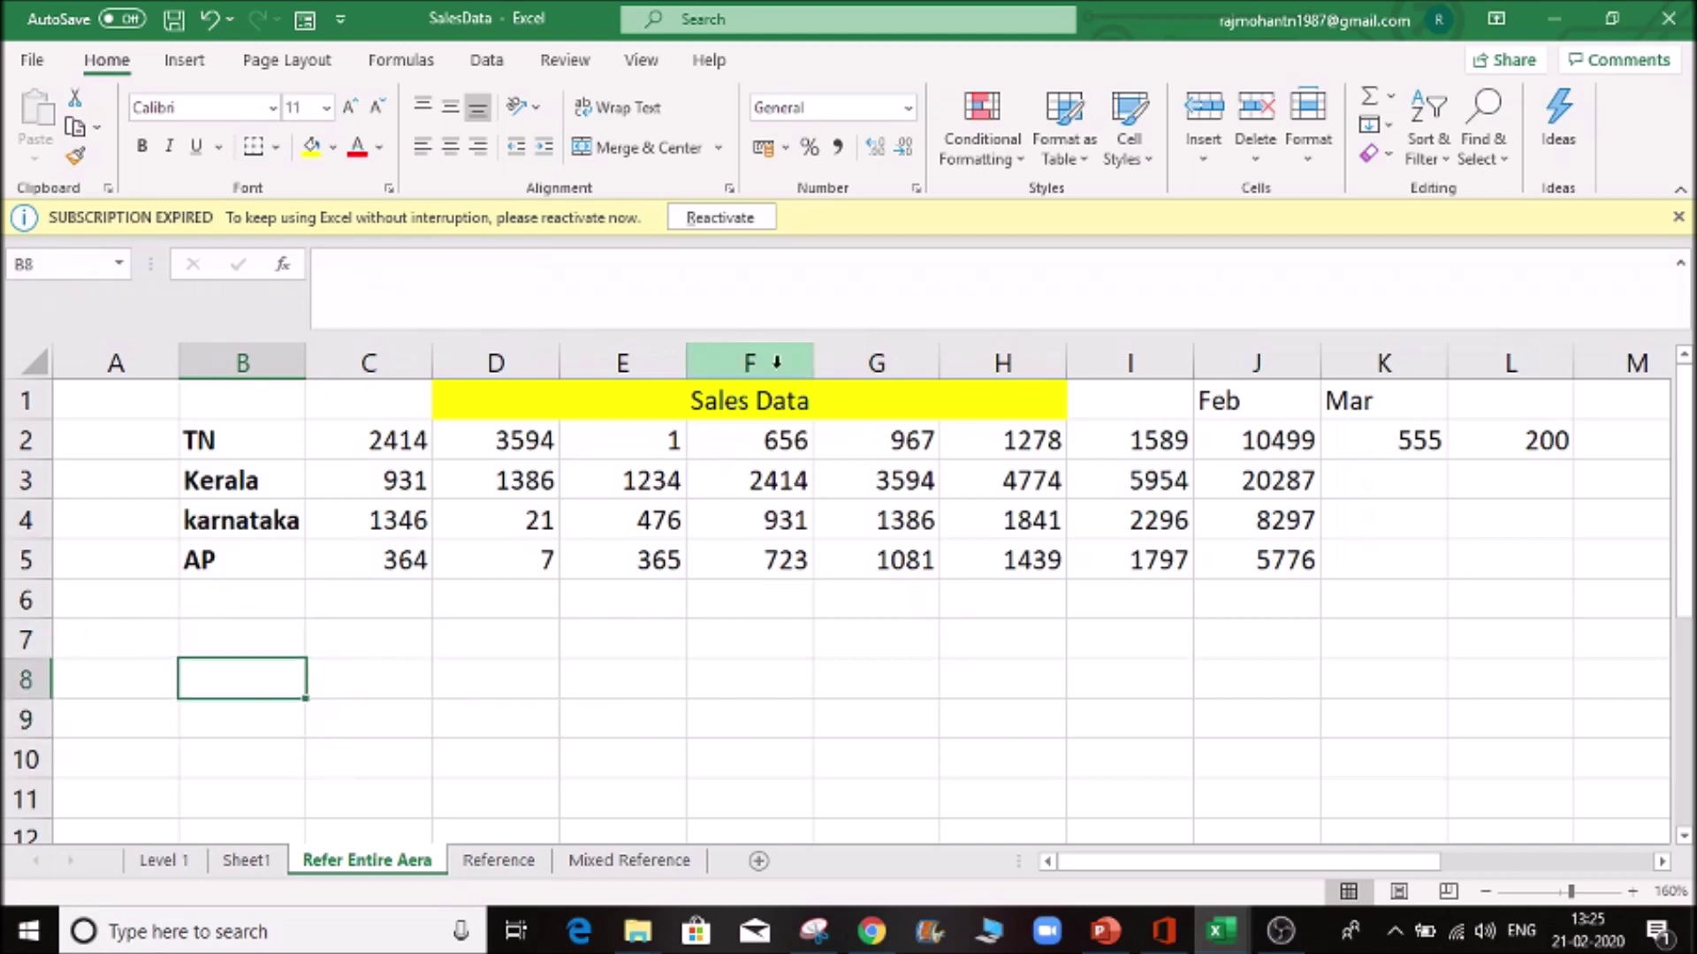
- Add Delhi as a new region label in B6, below AP
click(212, 616)
click(248, 558)
click(244, 592)
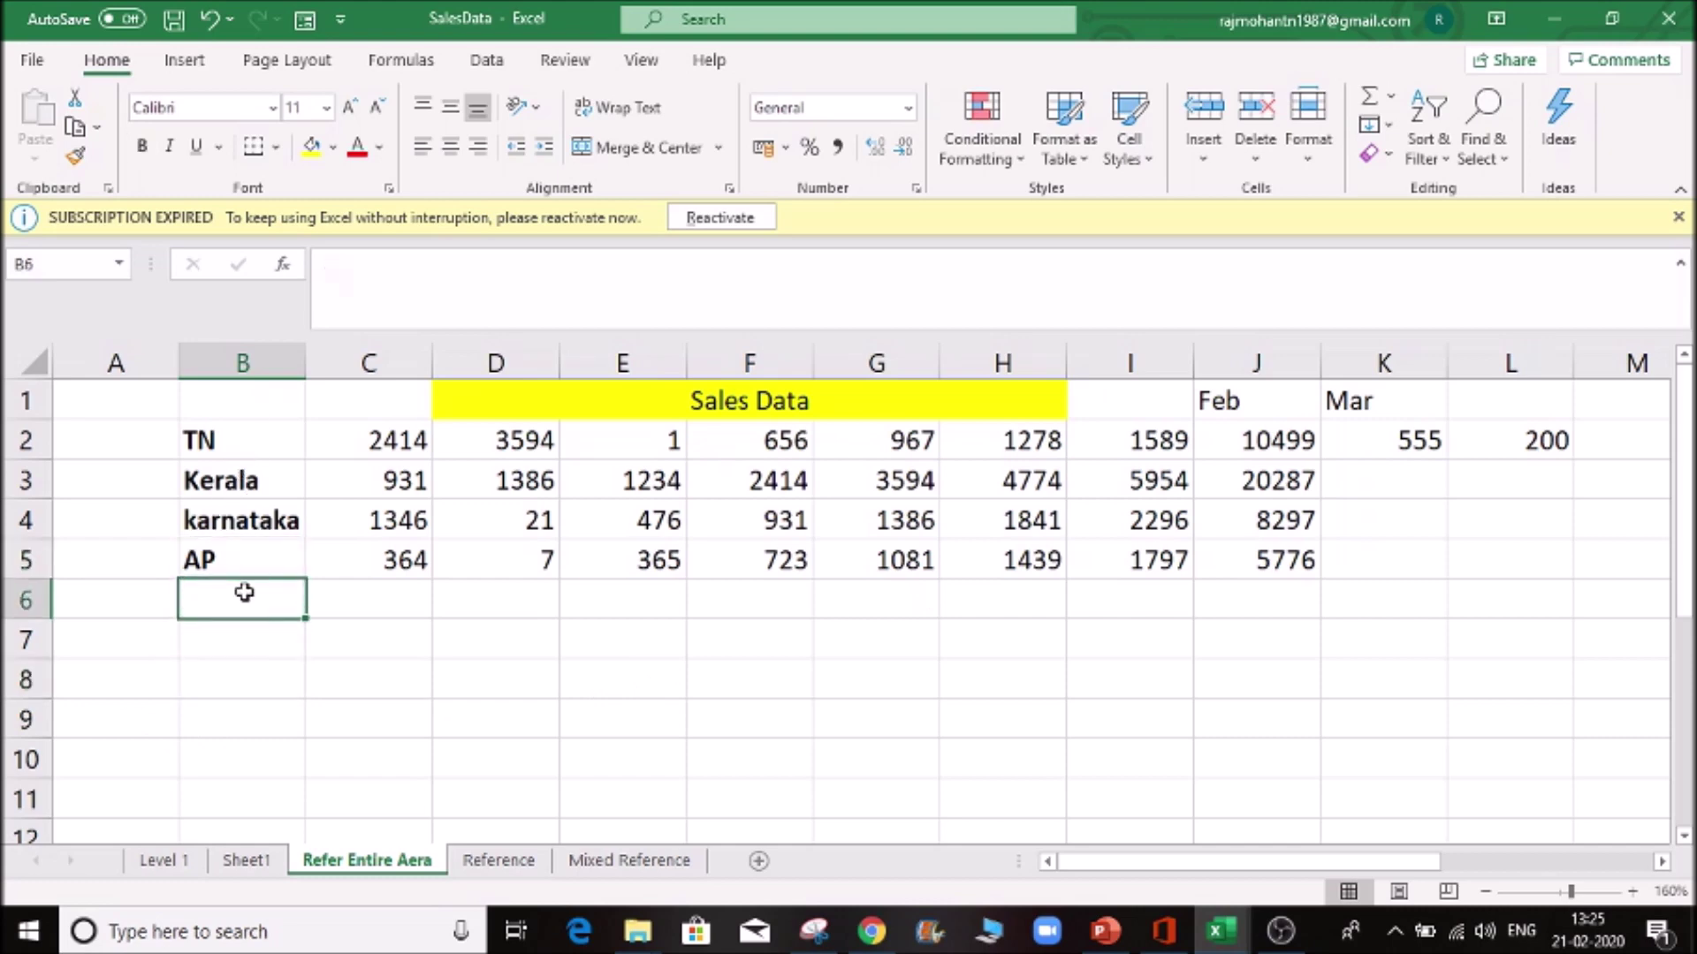
text(De)
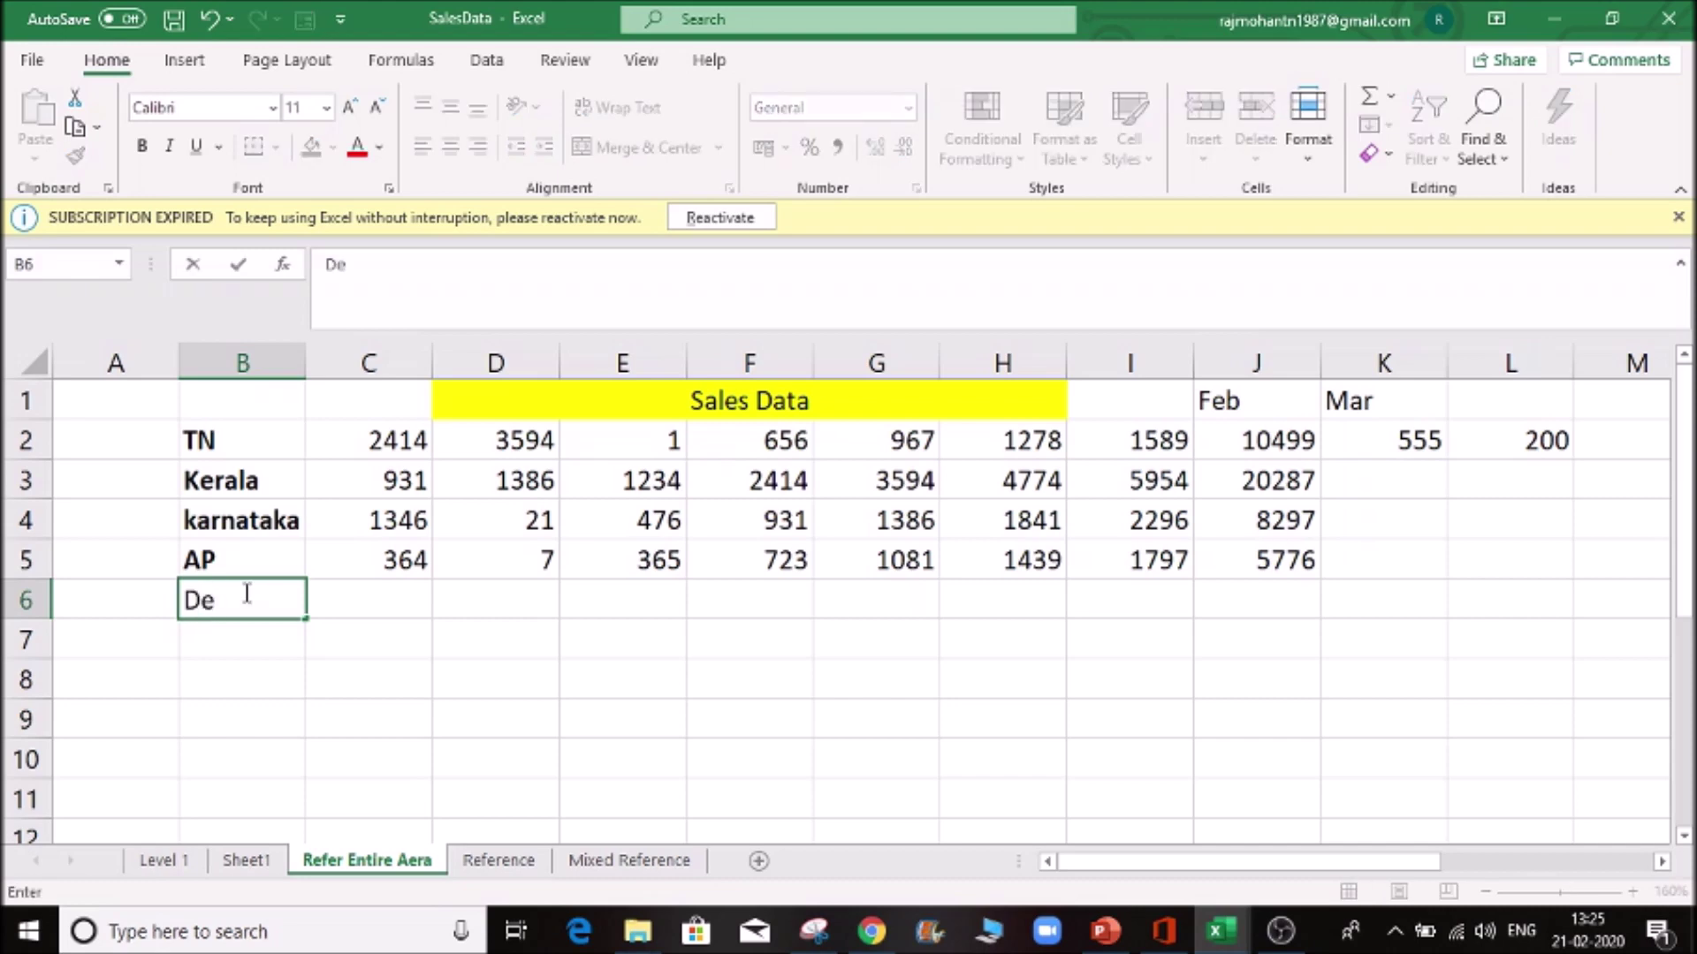
text(lhi)
key(Tab)
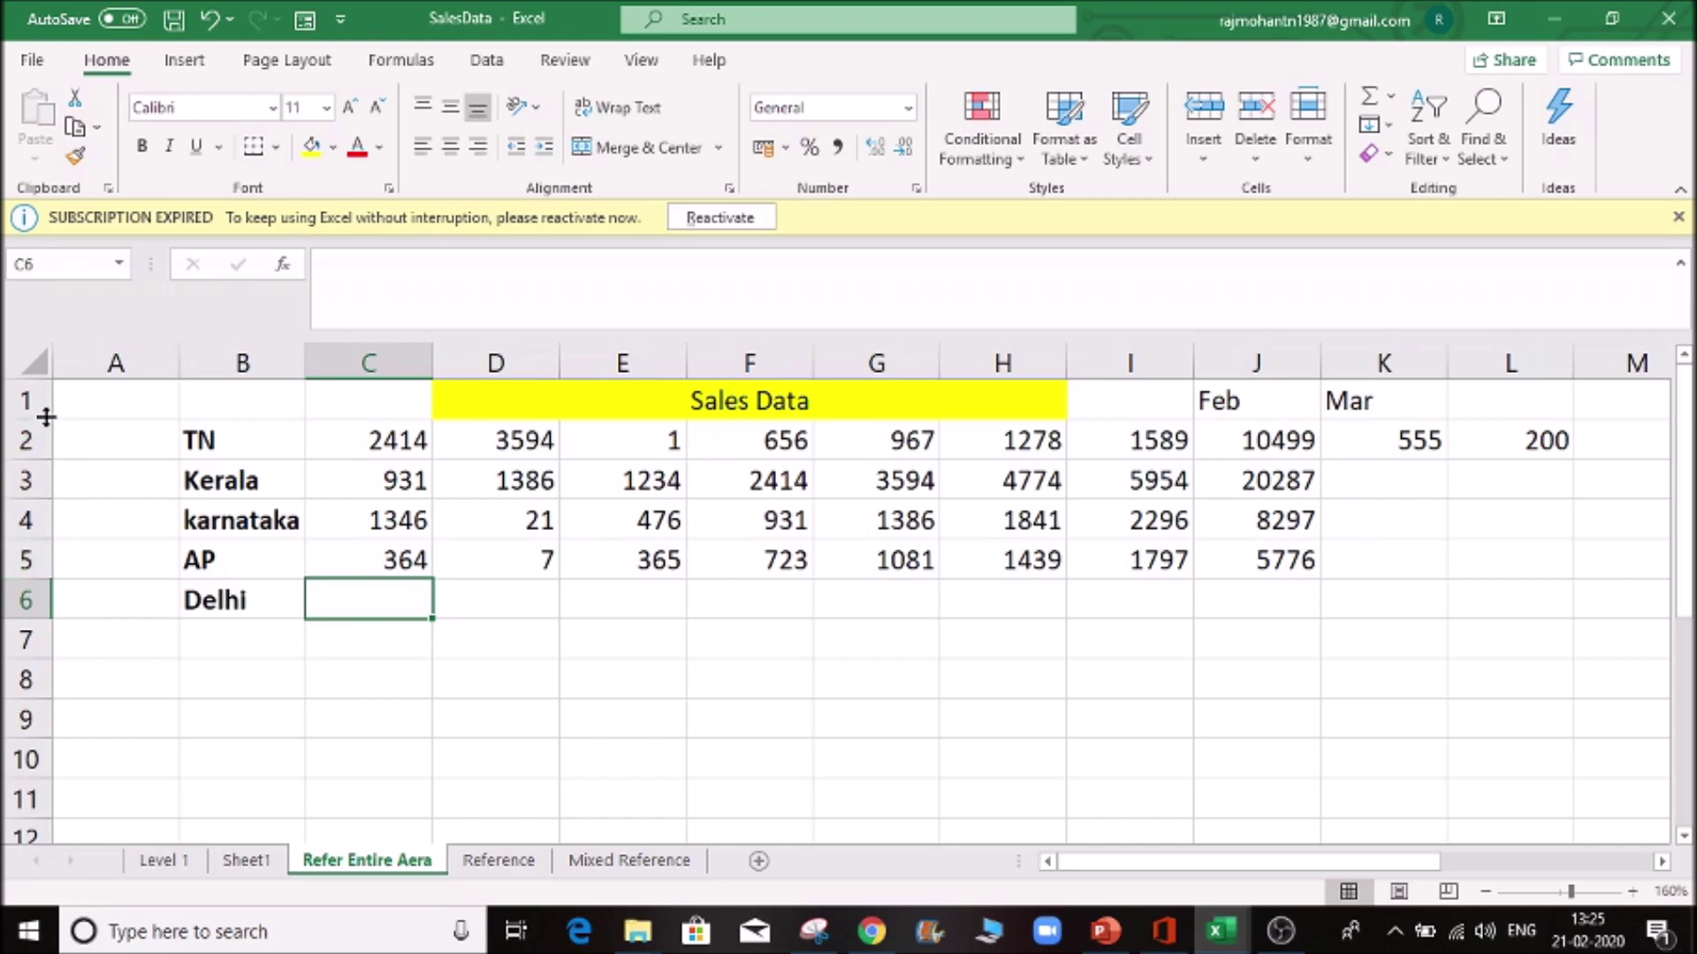
- Enter =SUM(C:C) in B8 to total the entire column C, and review the formula's reference
click(239, 676)
text(=sum)
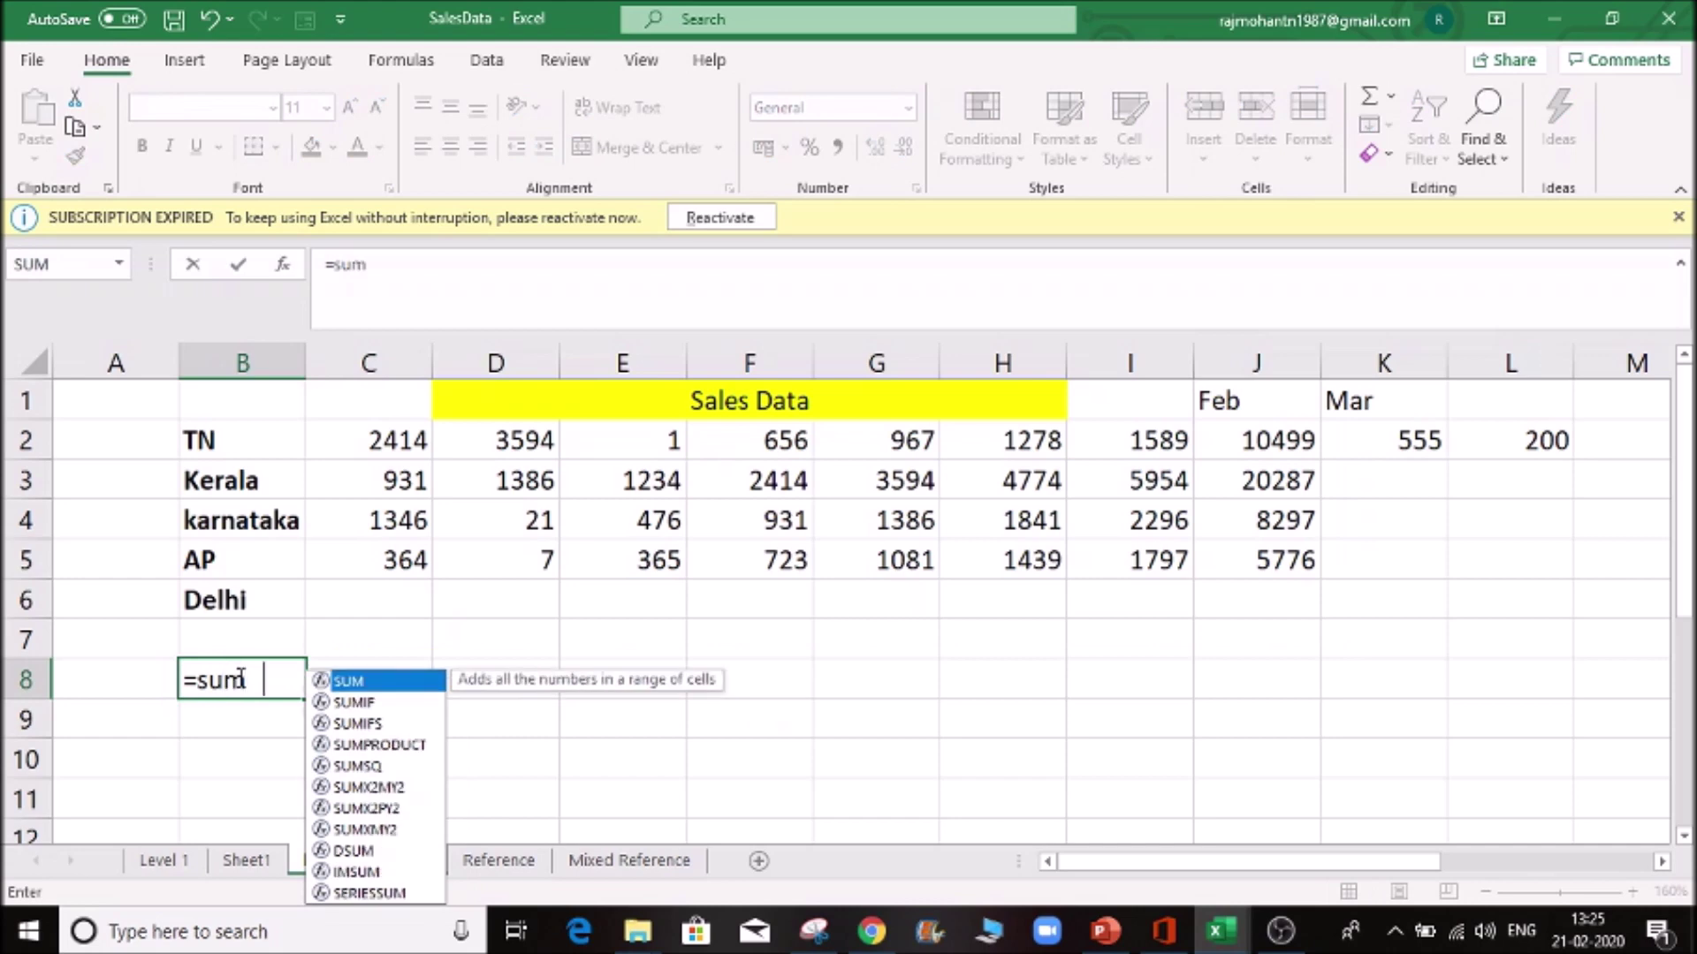
key(Tab)
drag(418, 369, 1003, 364)
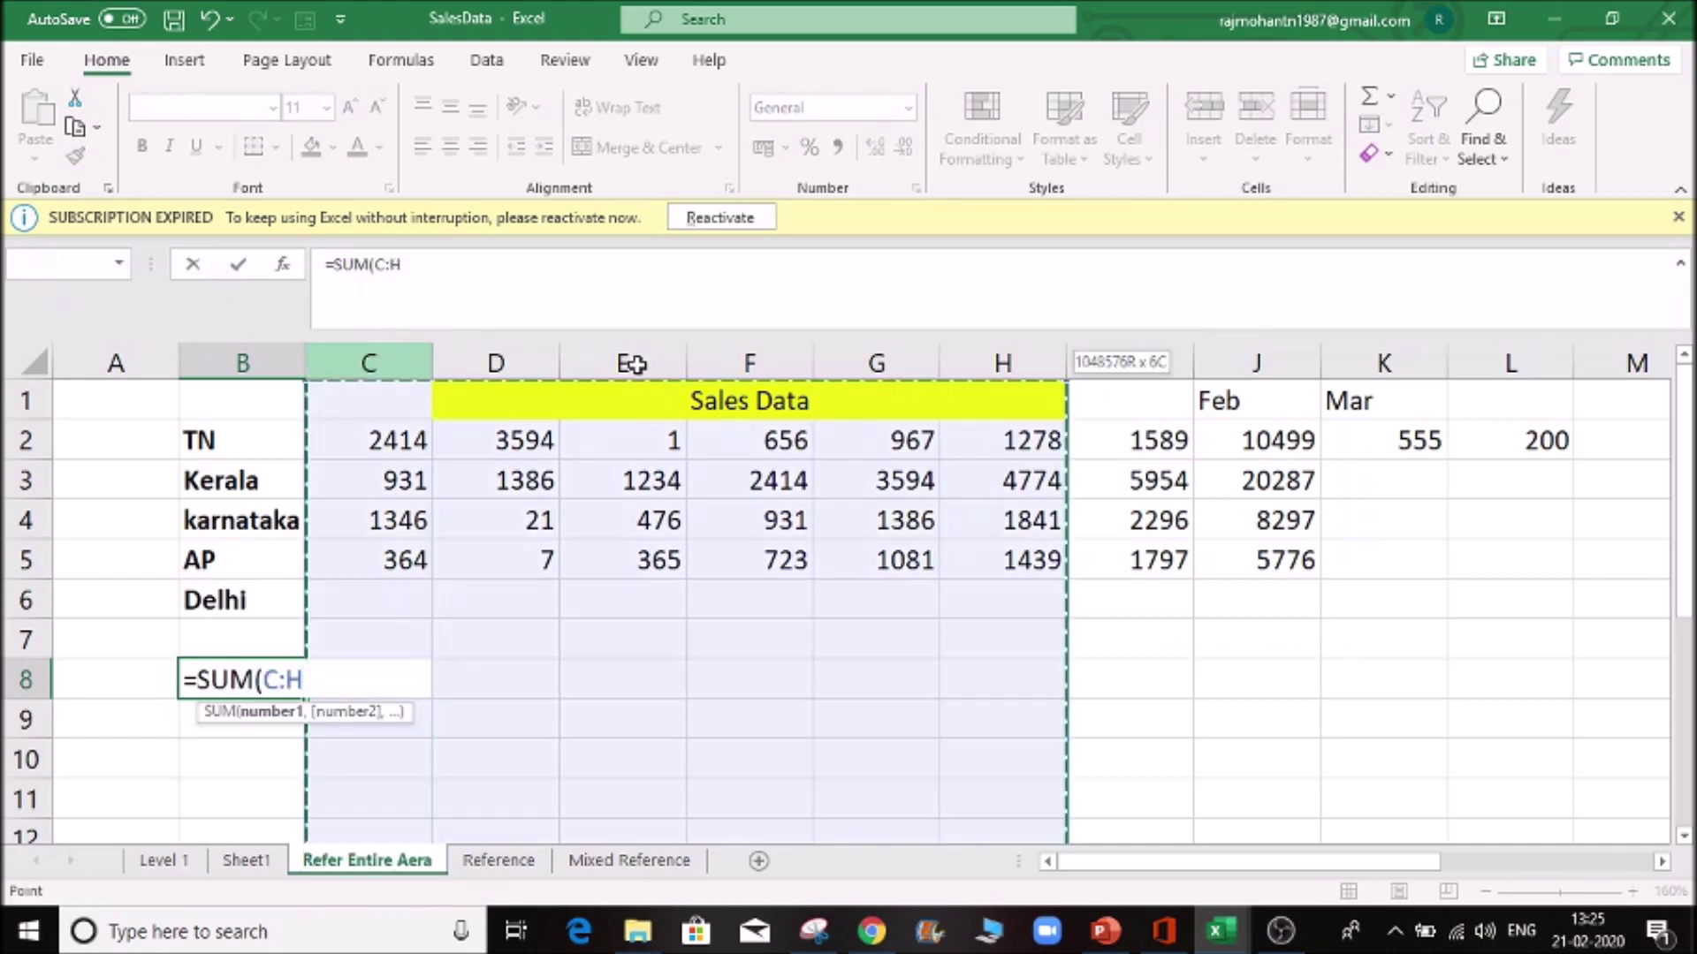
drag(482, 460, 393, 362)
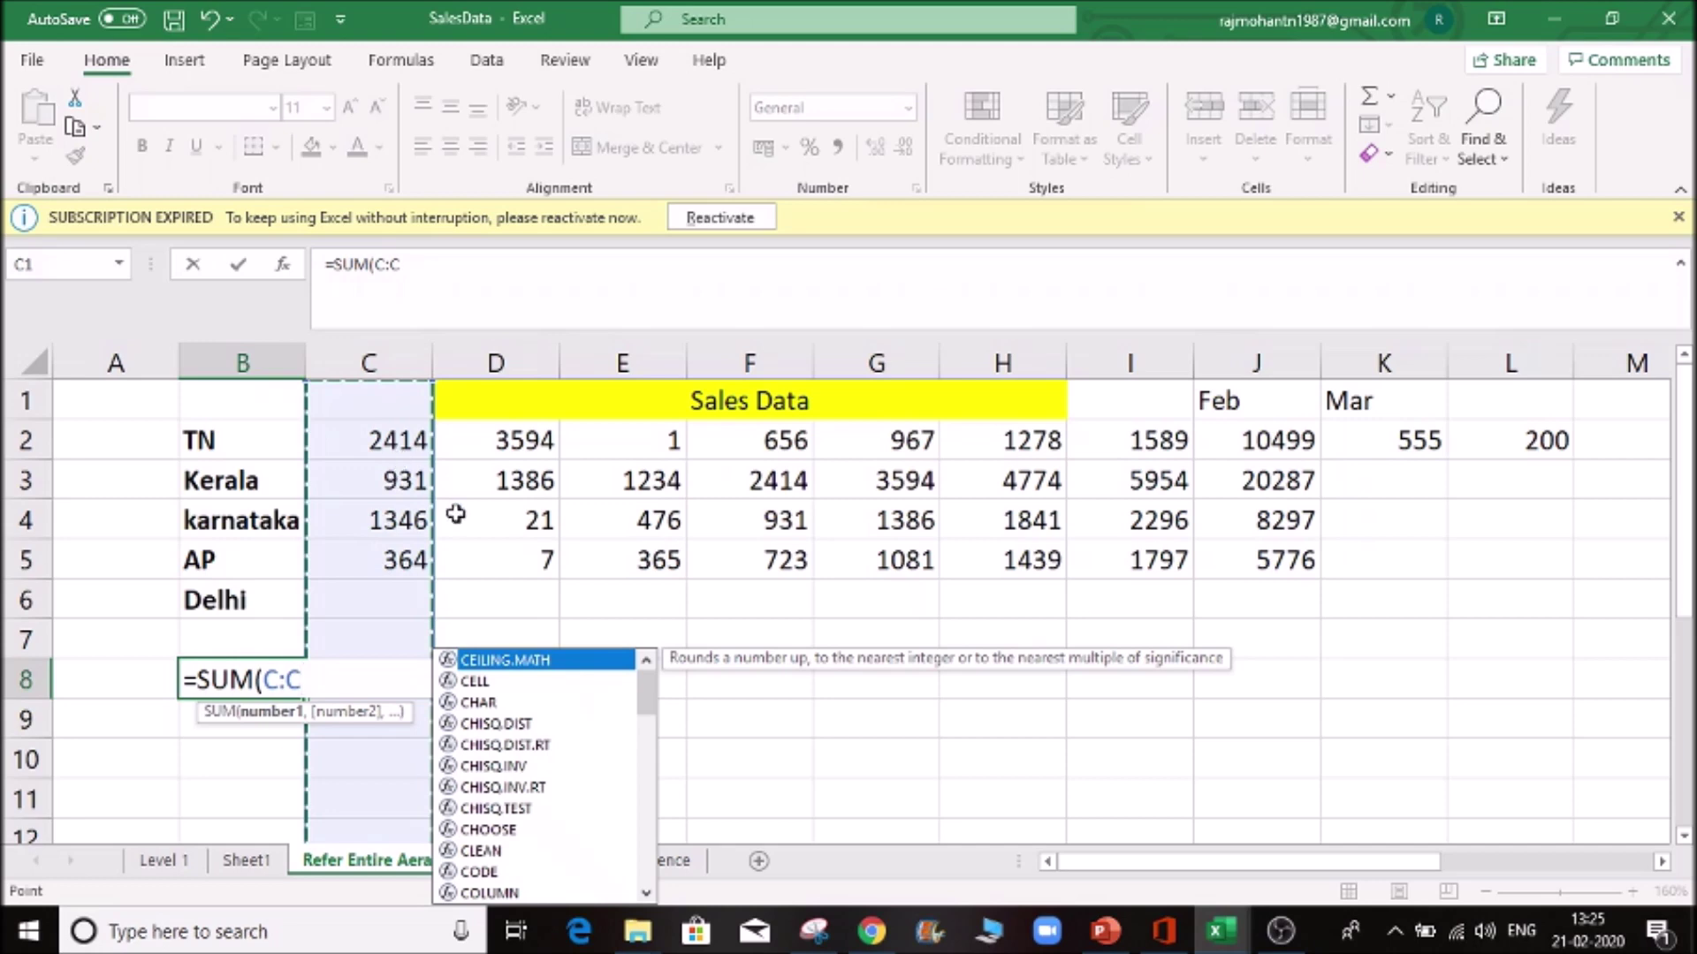
text())
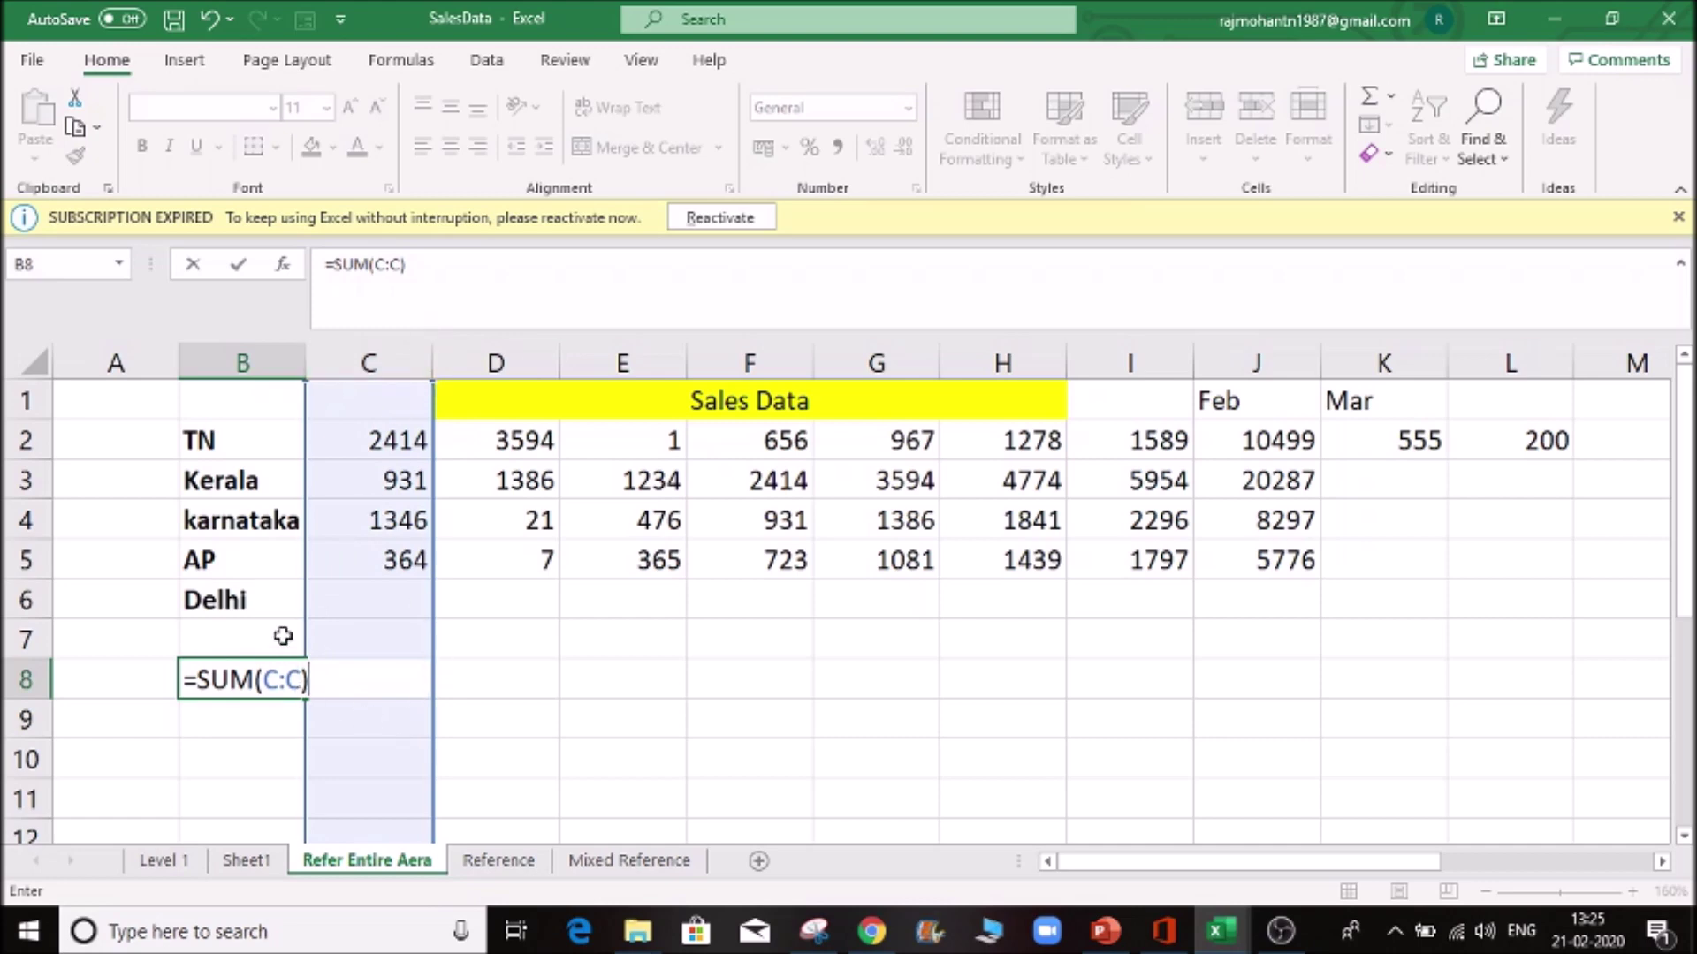
key(Return)
key(Up)
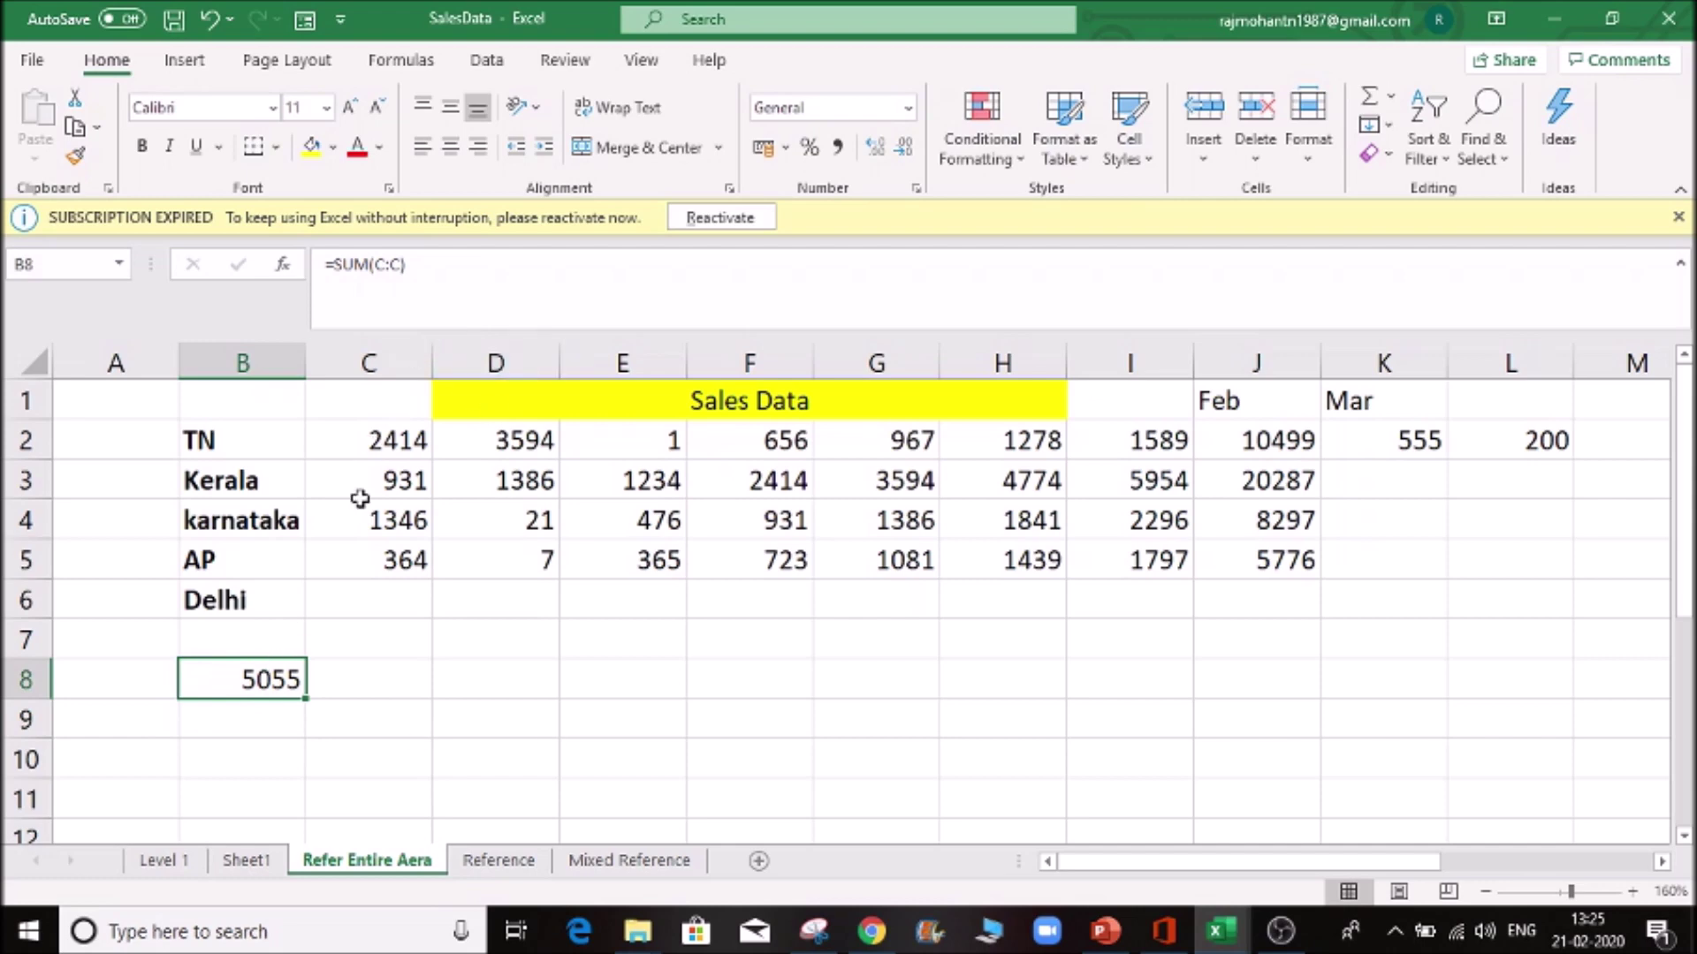
key(F2)
key(Escape)
- Clear B8 and enter =SUM(C:L) by selecting the entire columns C to L
key(Delete)
text(=sum)
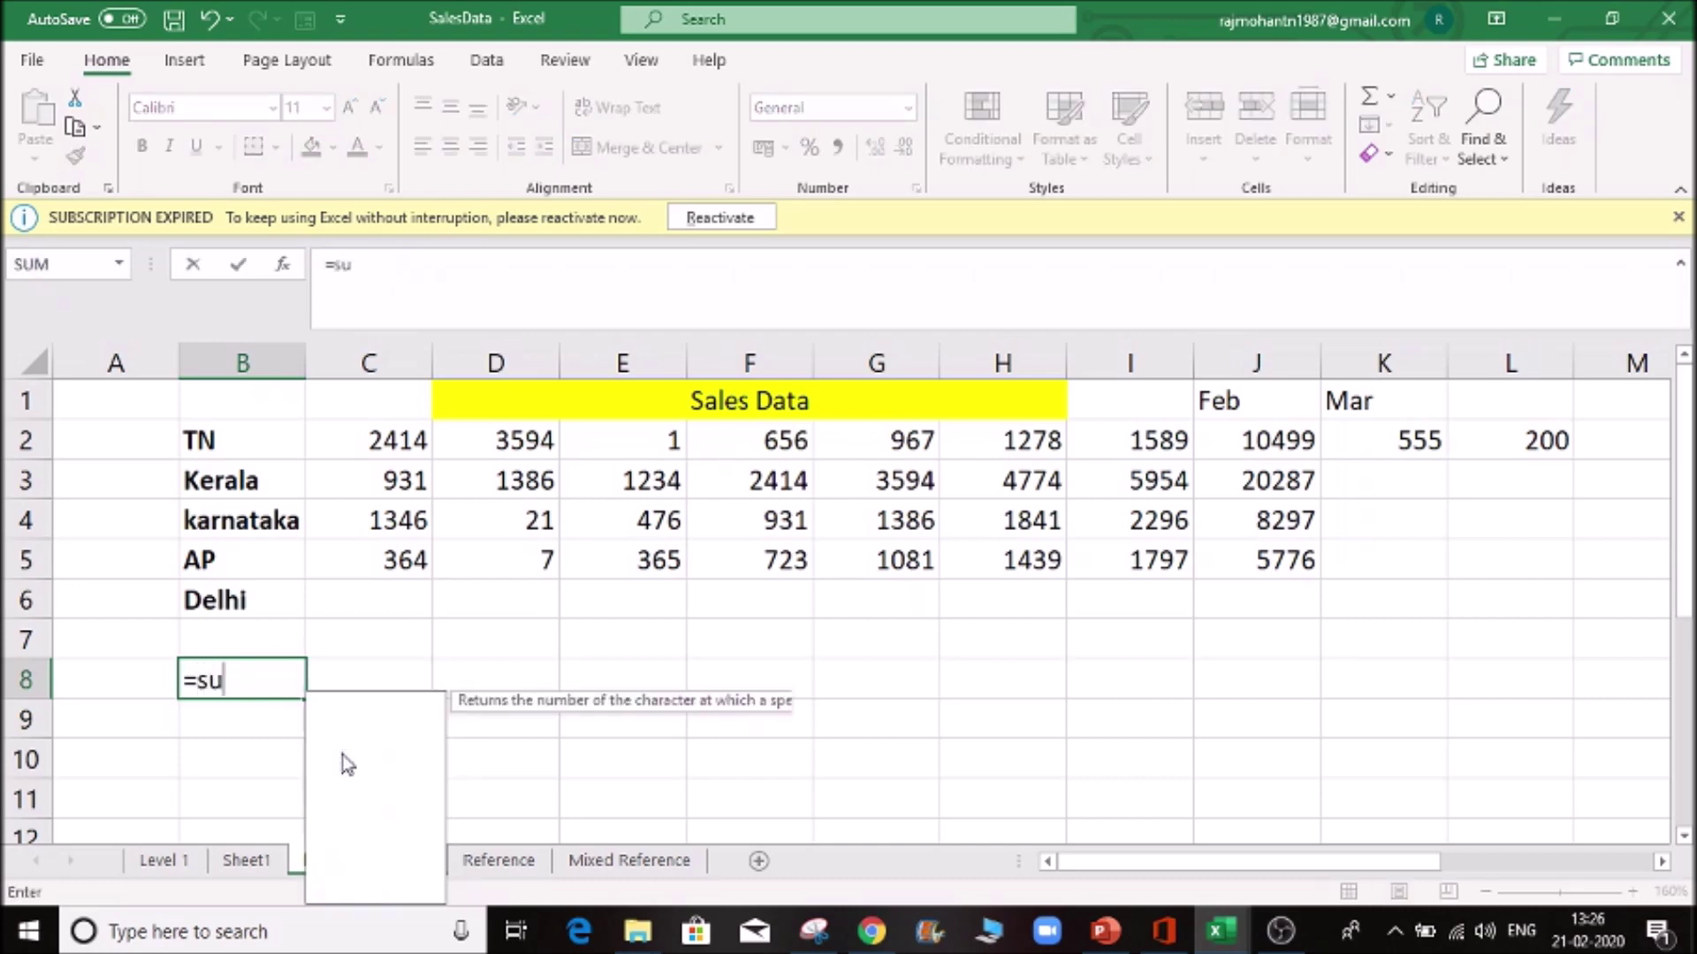
key(Tab)
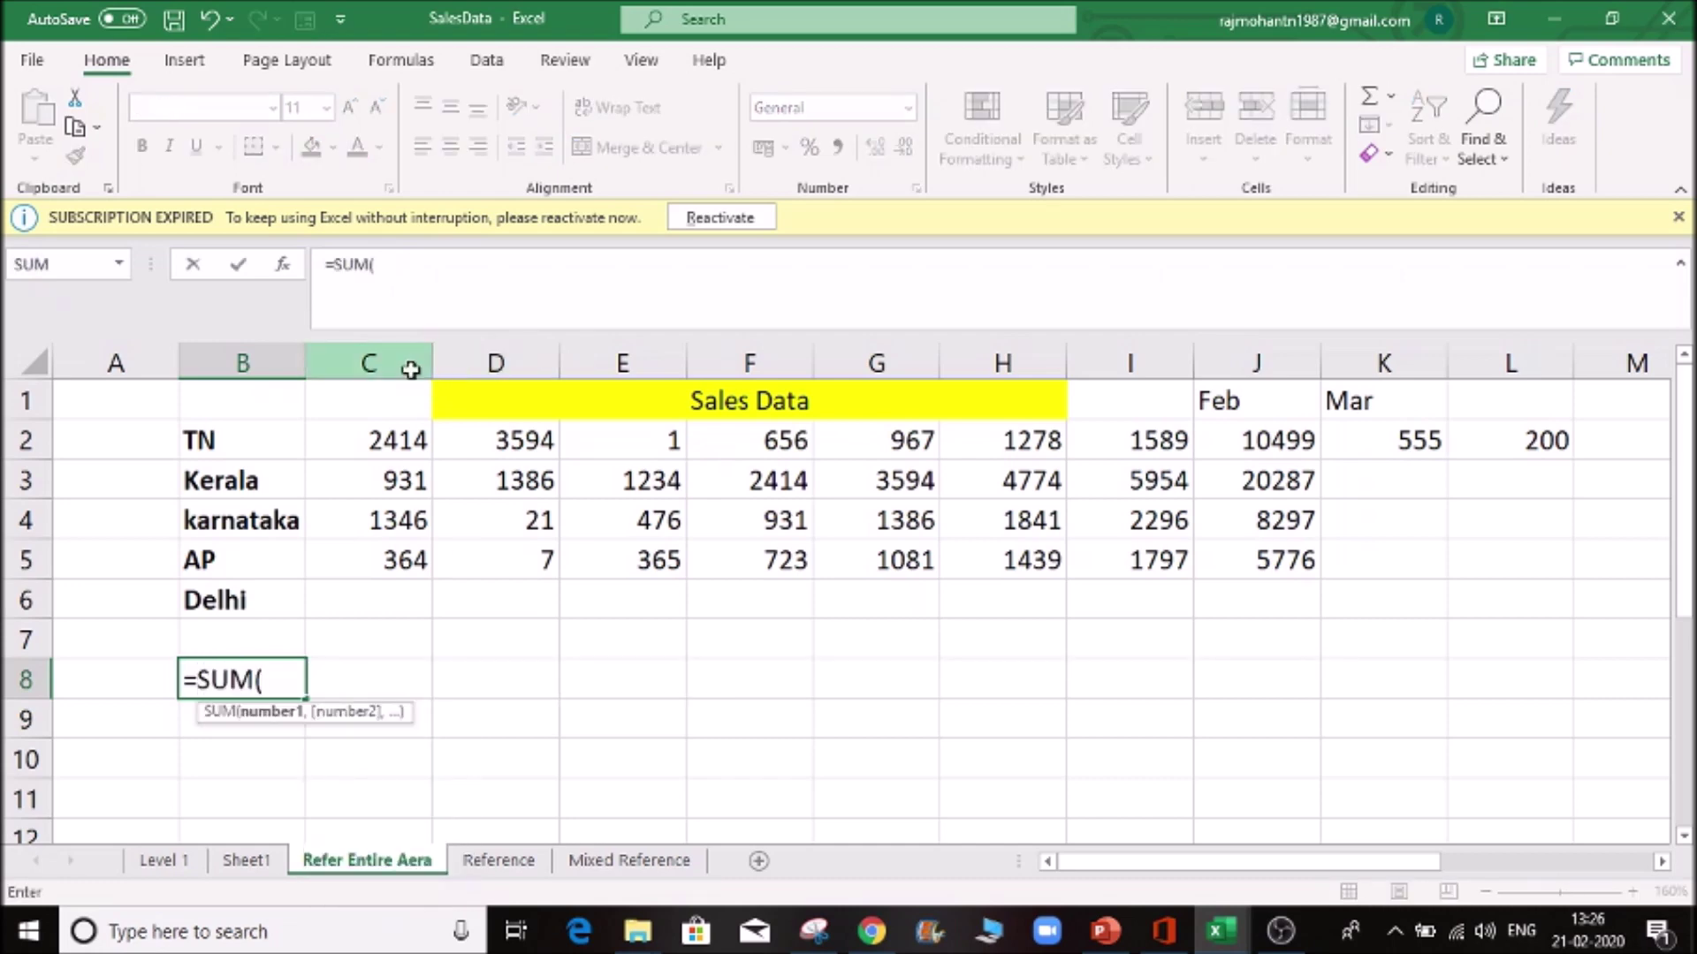
click(410, 366)
drag(484, 376, 1508, 394)
key(Return)
key(Up)
- Replace the content of B8 with =SUM(C:C), referencing only the whole of column C
key(Delete)
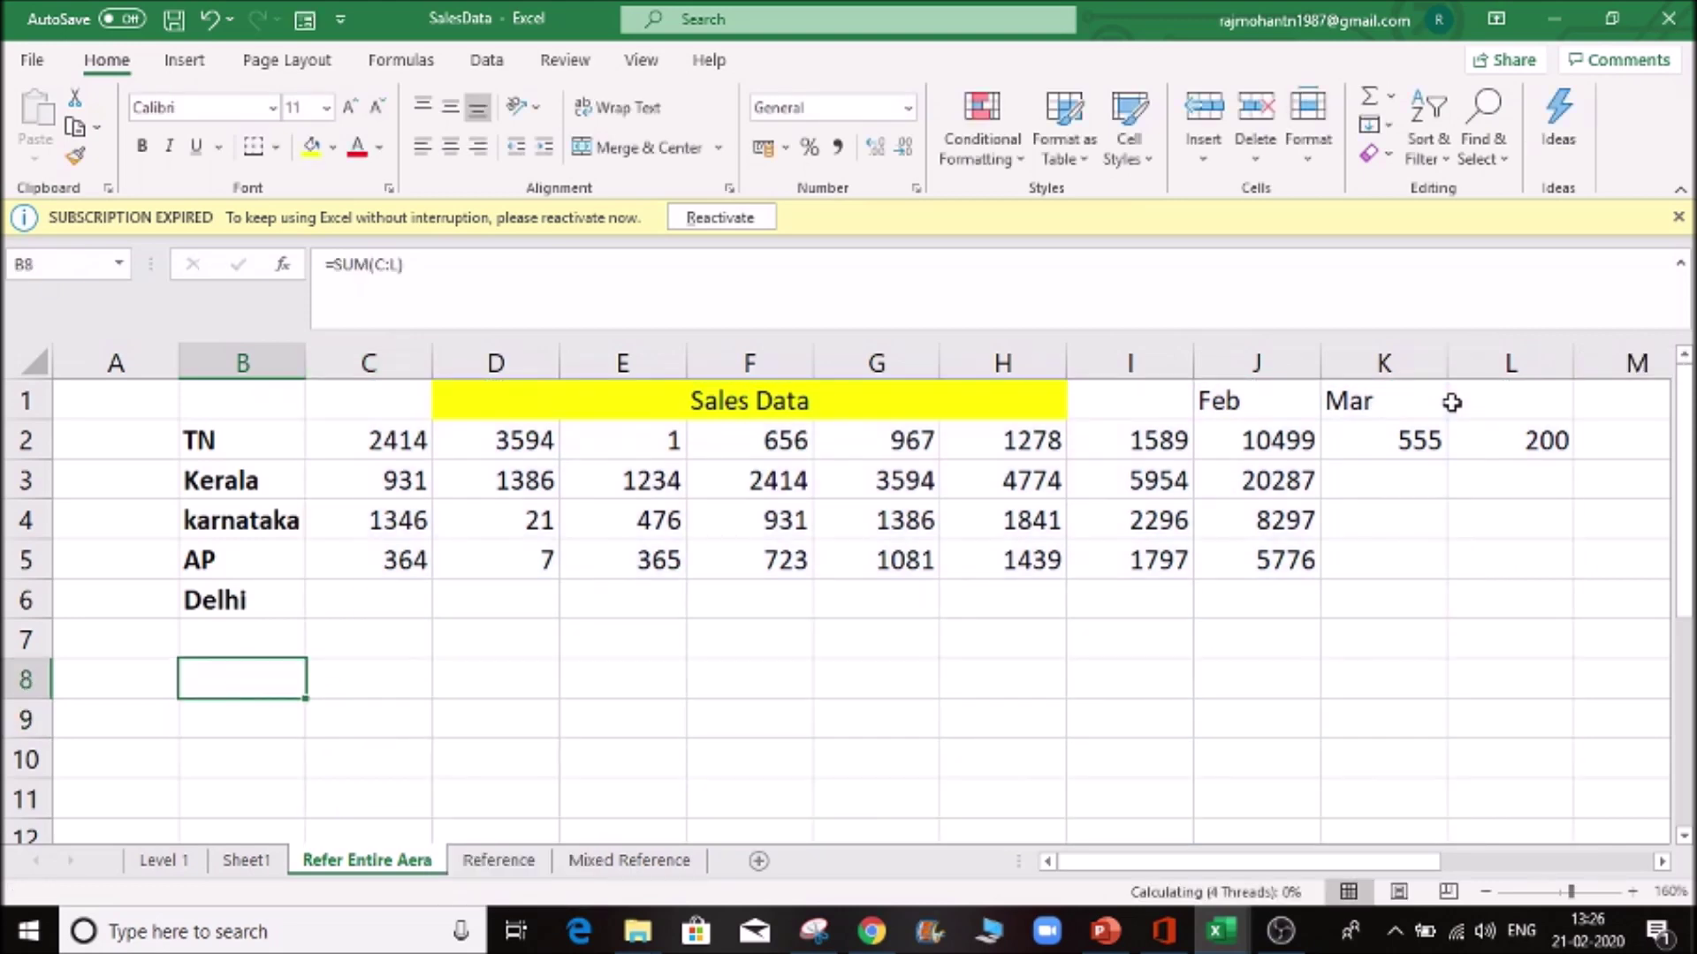
text(=)
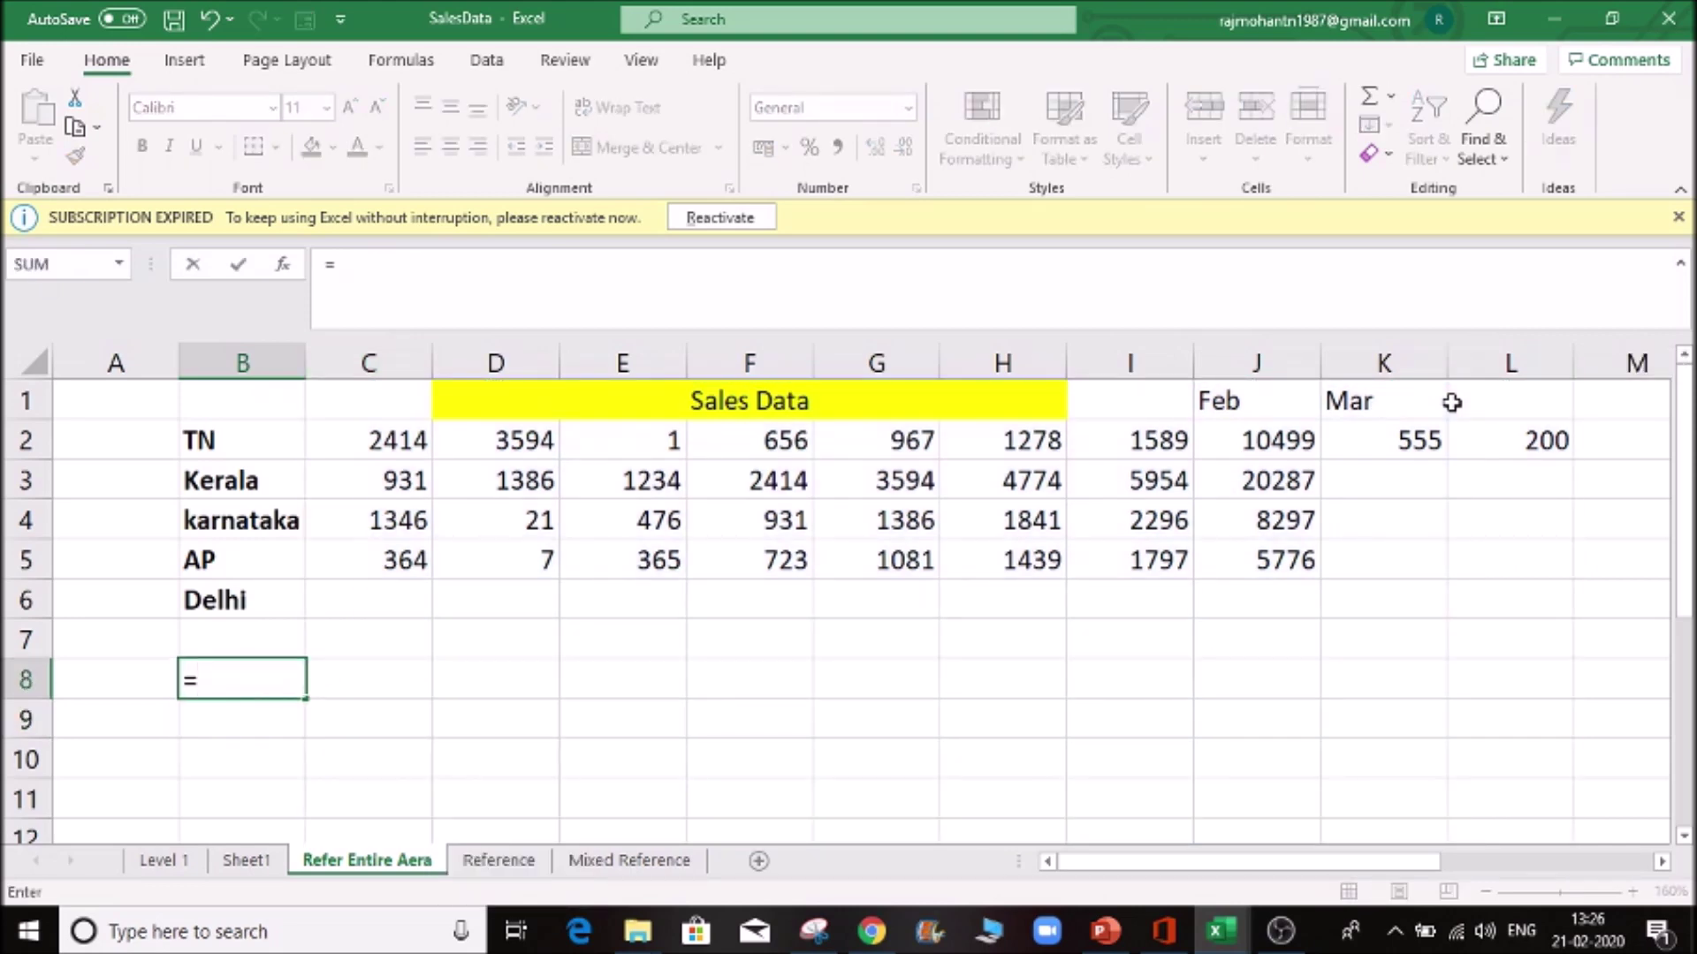
text(sum()
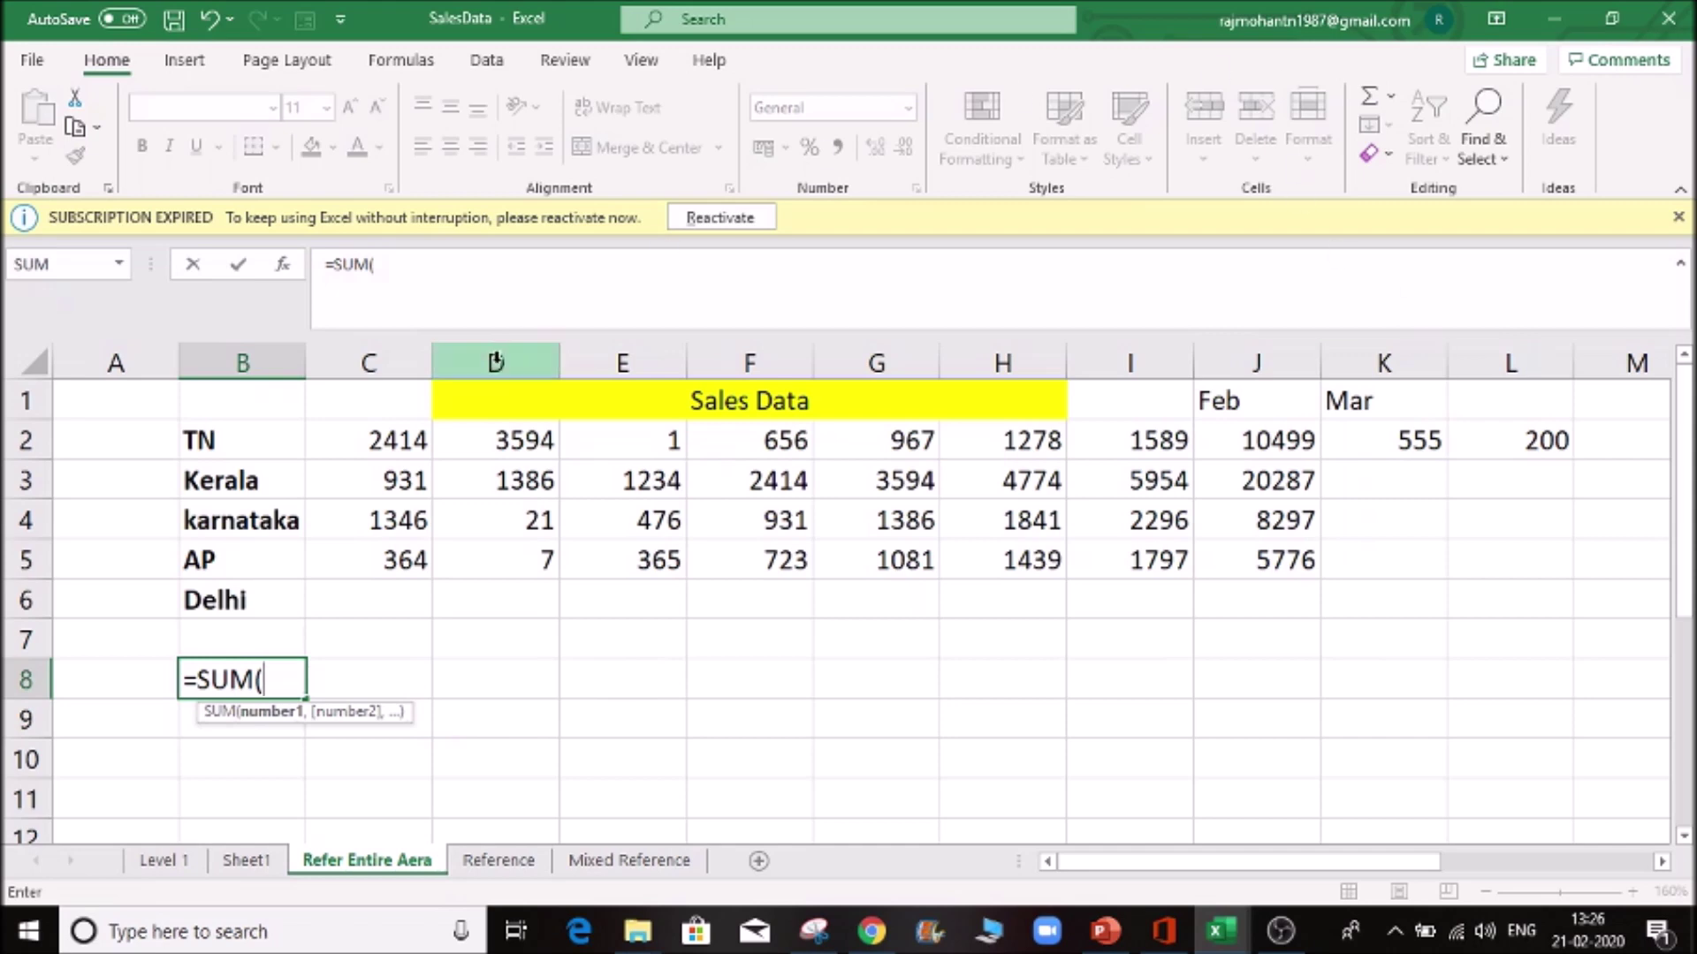
click(412, 363)
key(Return)
key(Up)
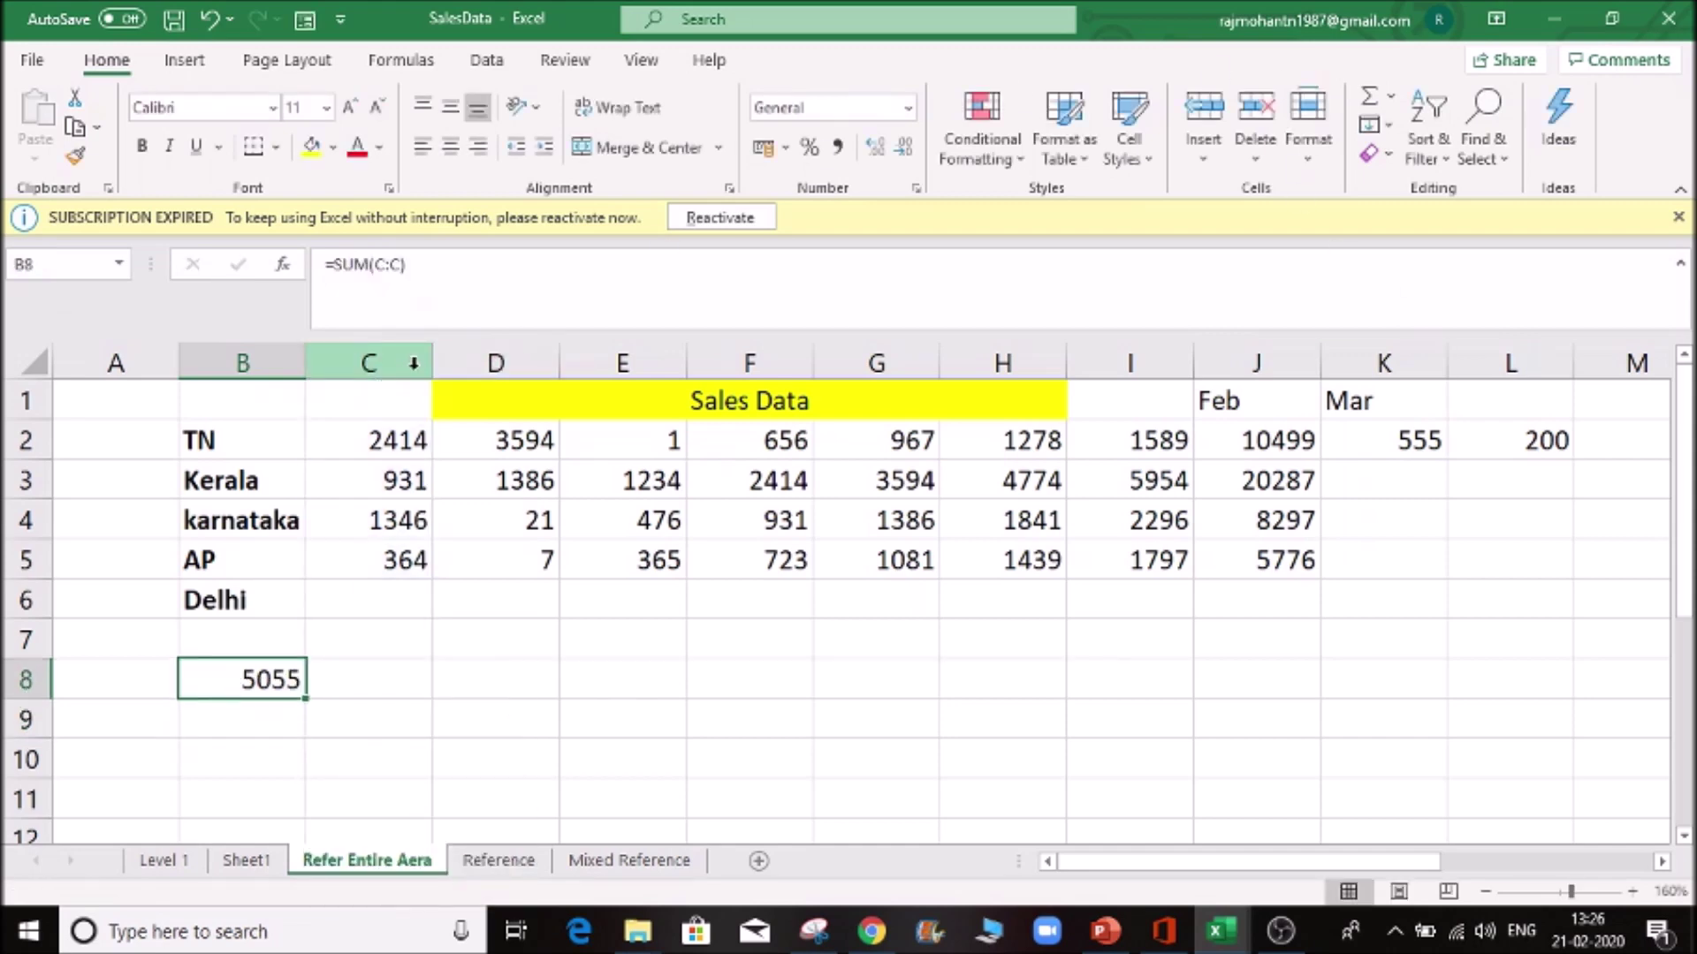
- Extend the formula in B8 to =SUM(C:L) by editing the end column, and review the columns it covers
click(394, 266)
key(Delete)
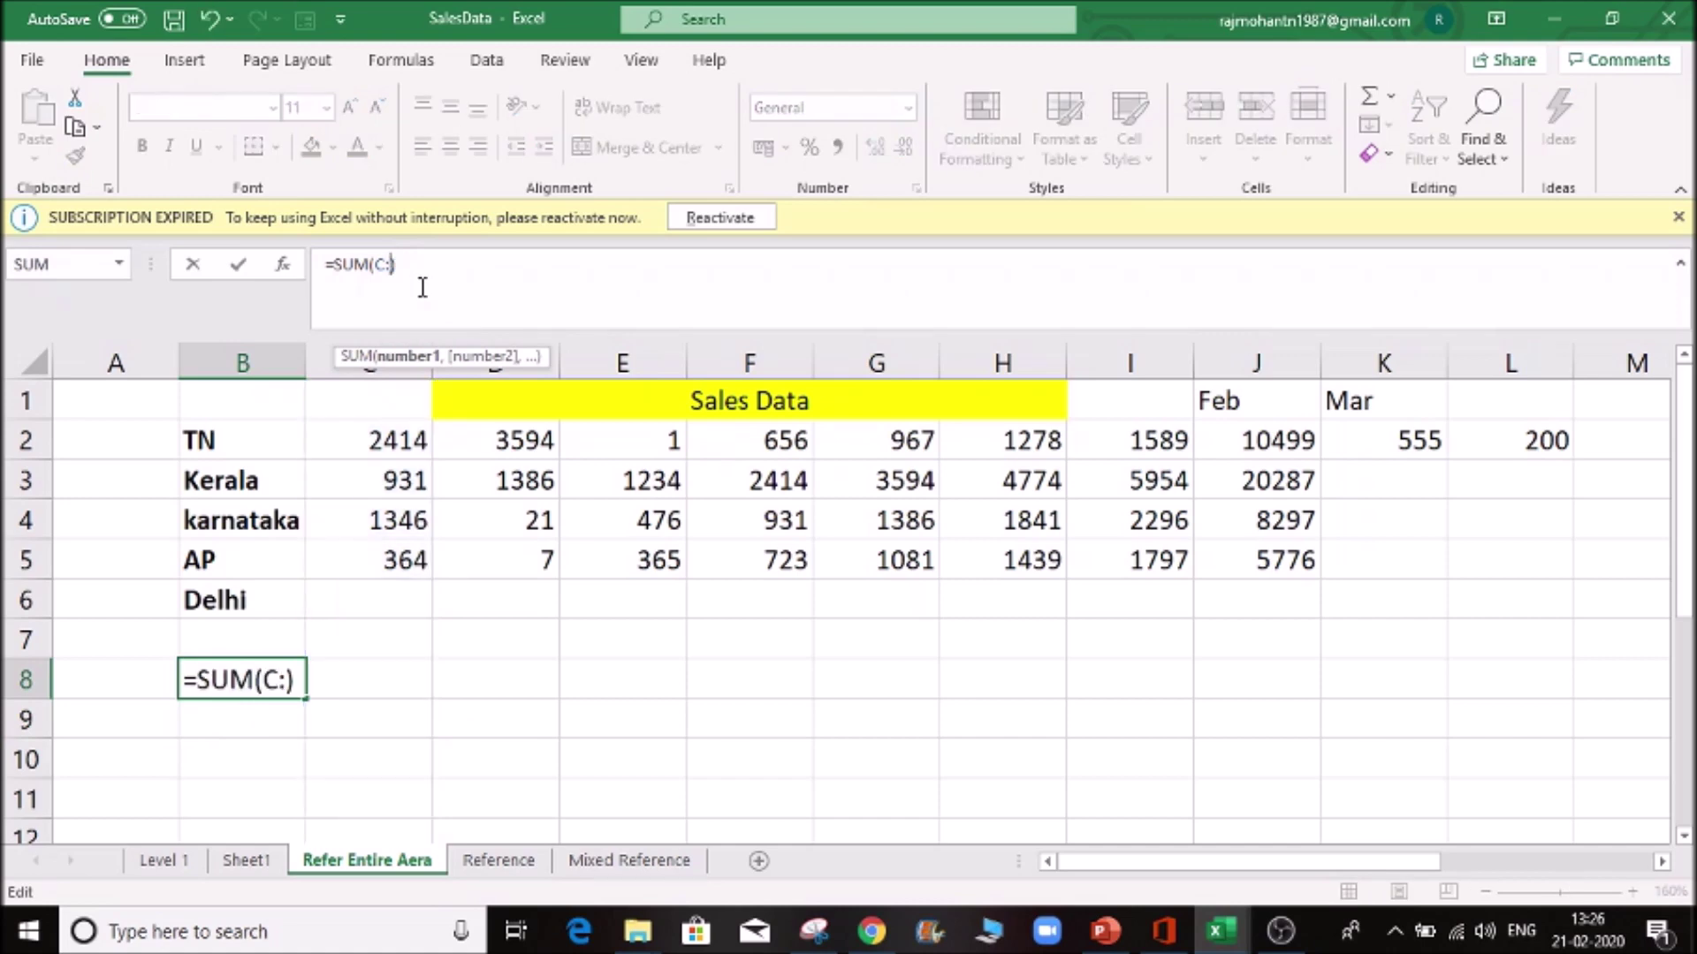
text(l)
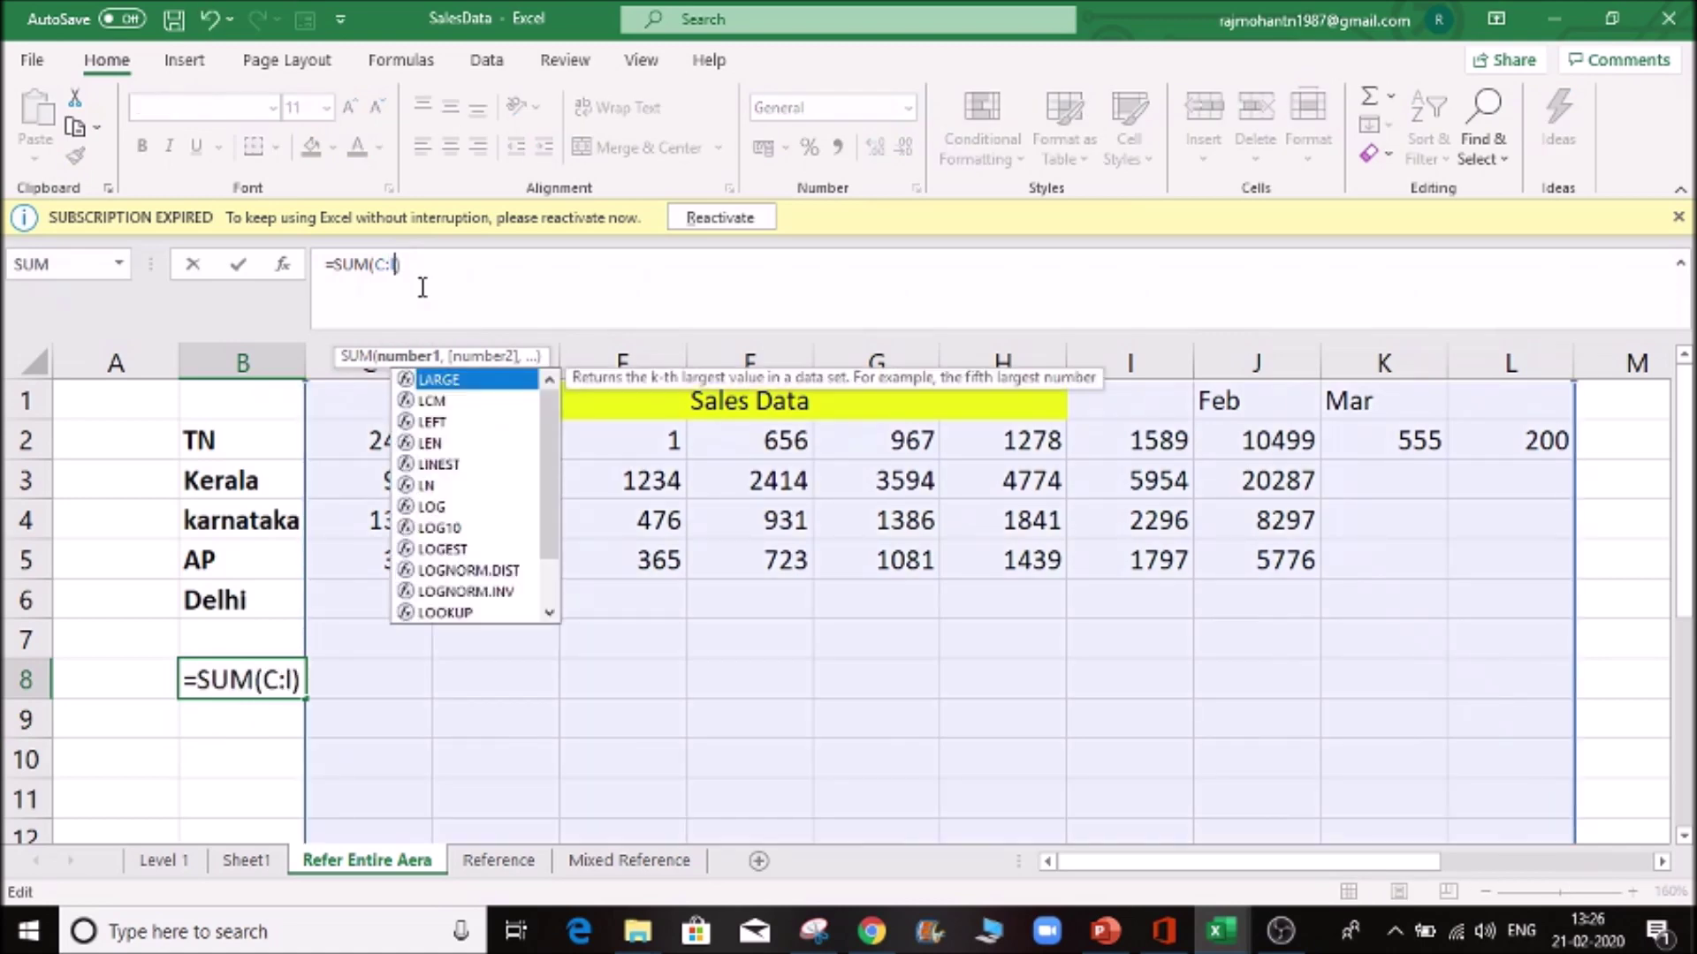
key(Return)
key(Up)
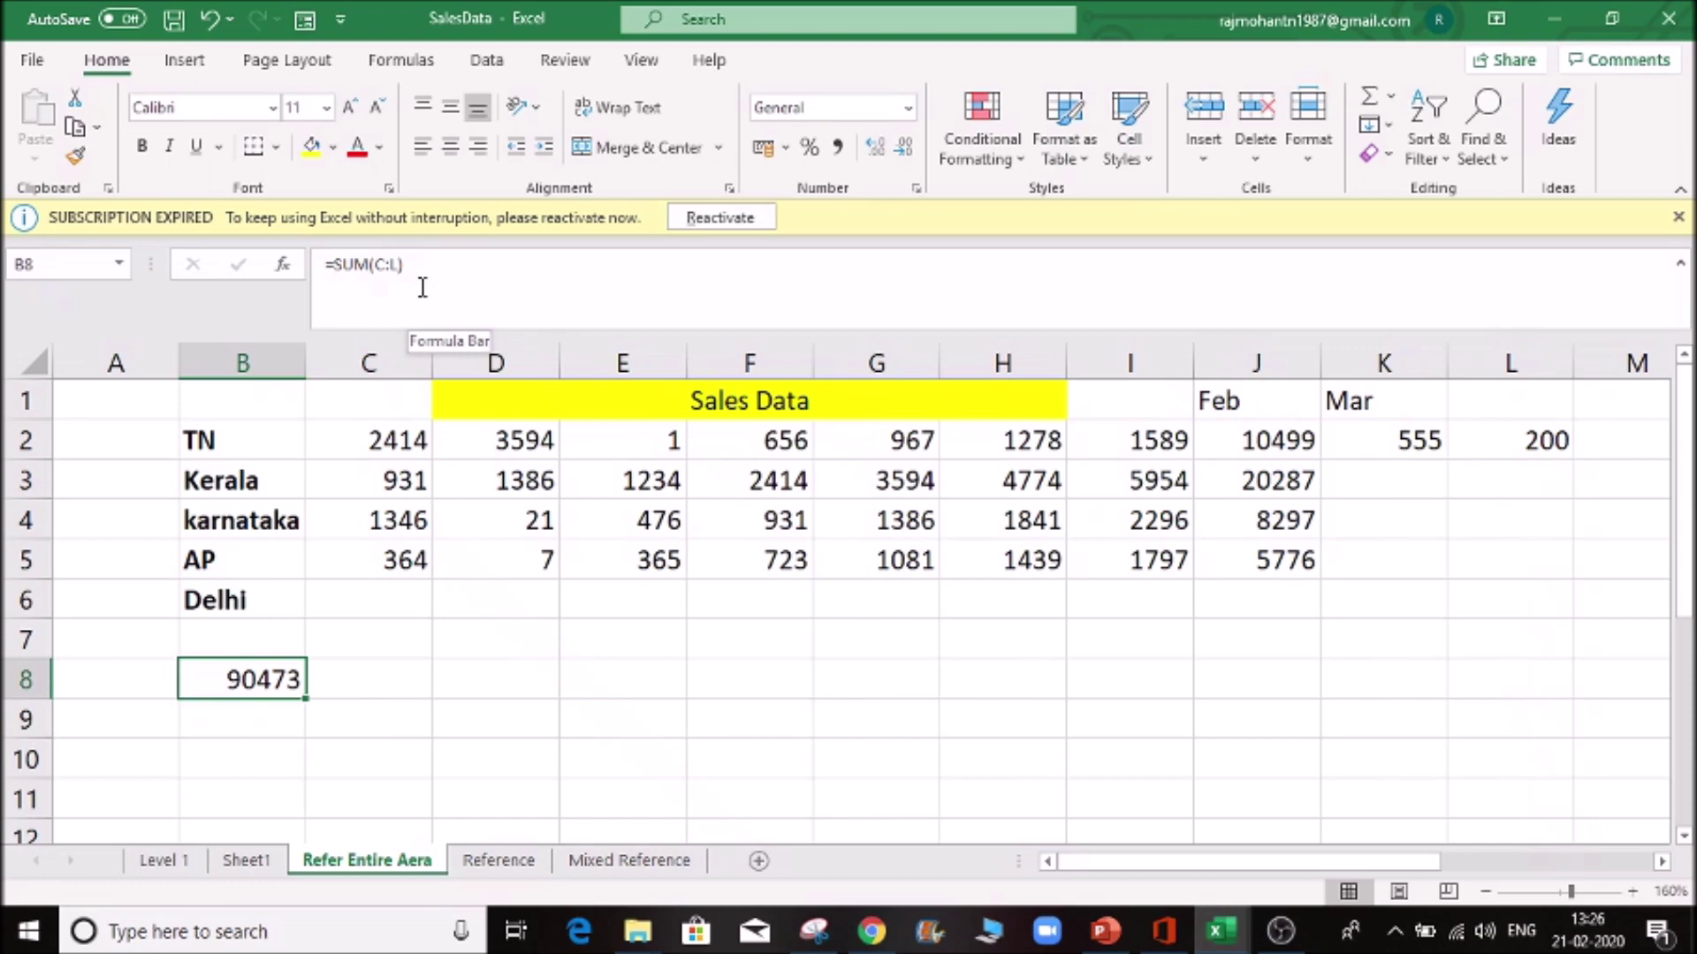
click(423, 287)
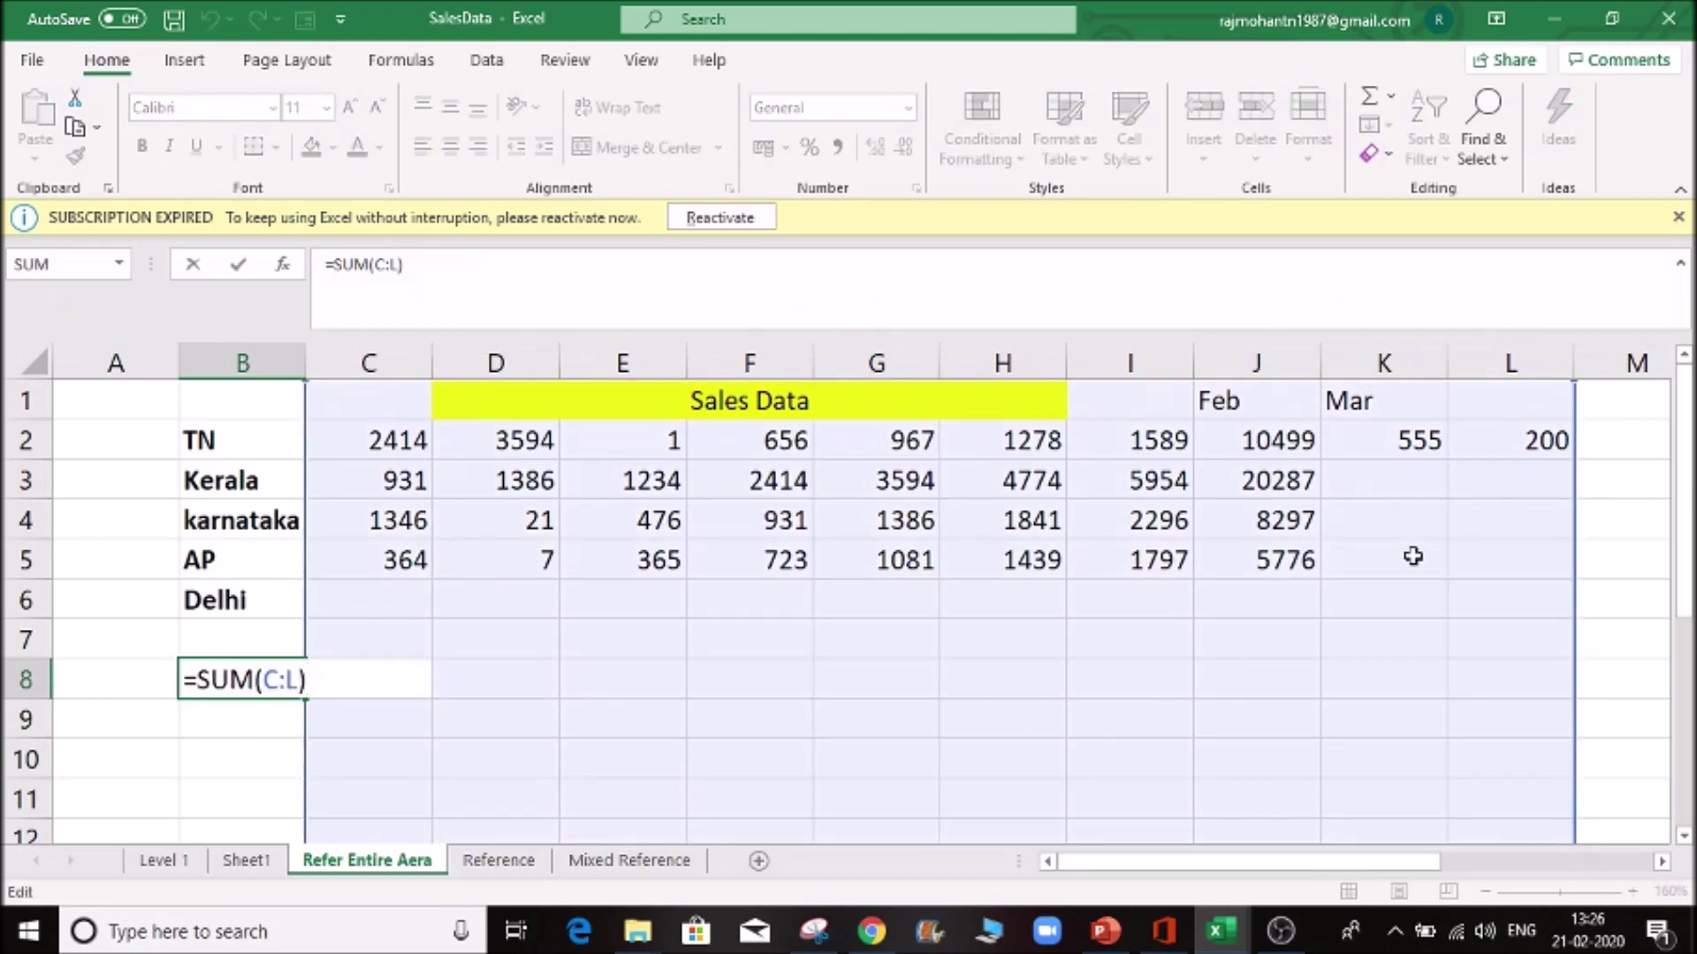
click(875, 612)
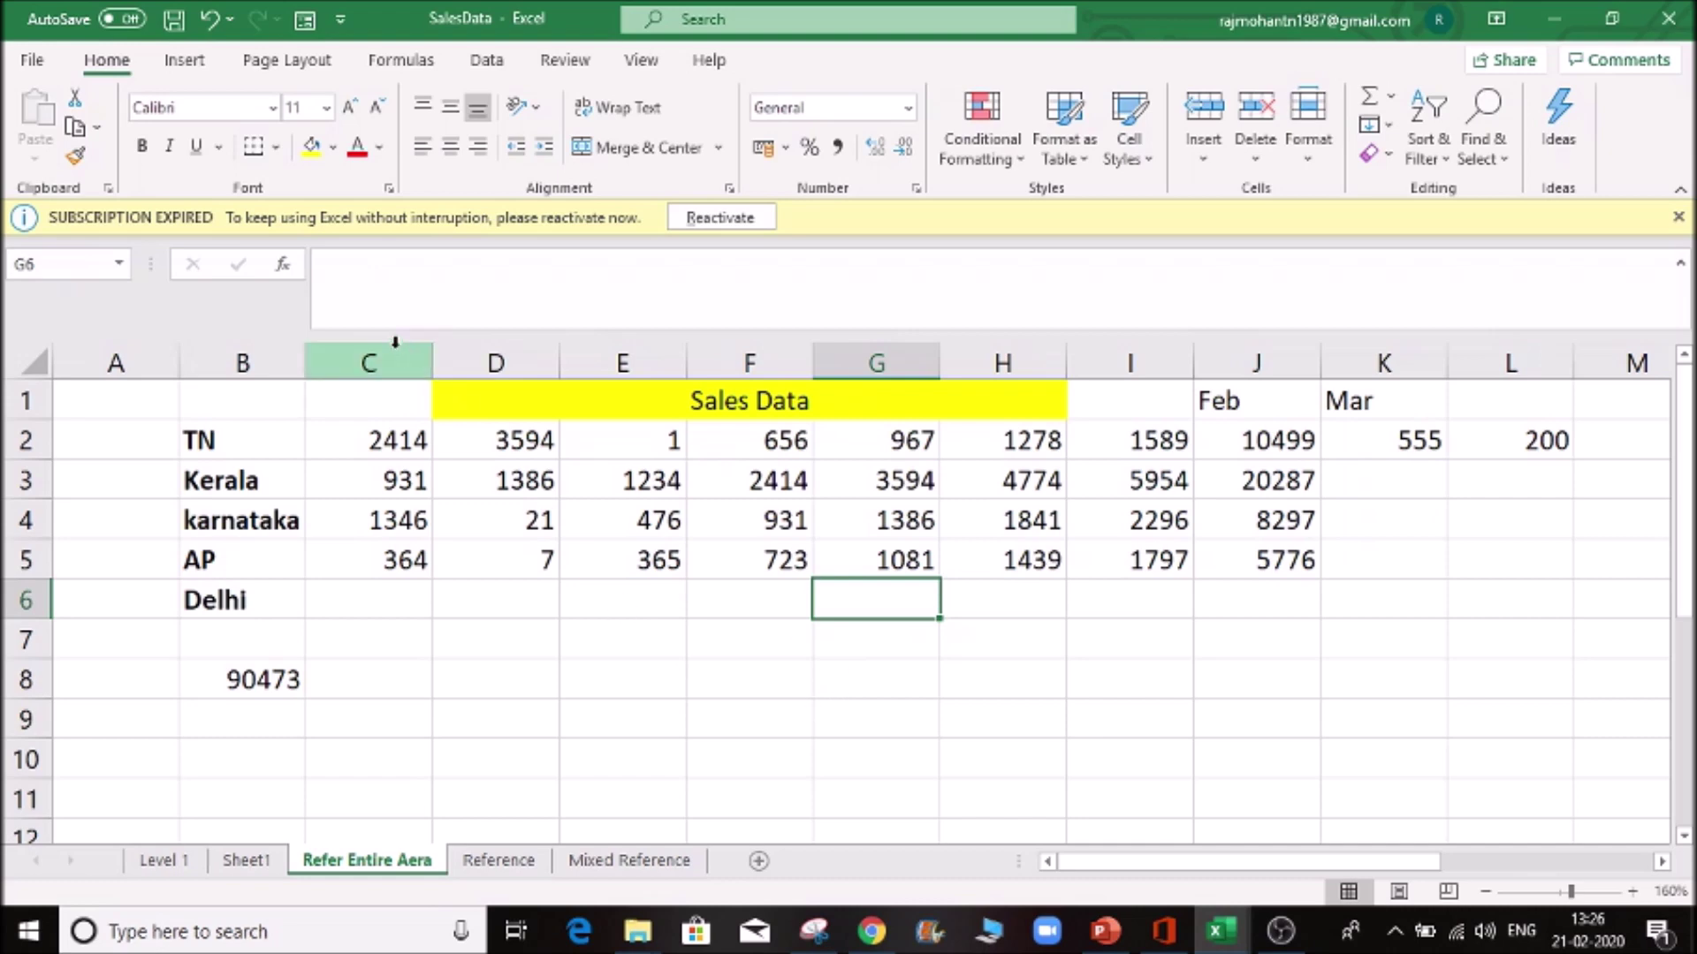
- Enter 200 in K7 as a test value within the columns summed in B8
click(1365, 622)
text(200)
key(Tab)
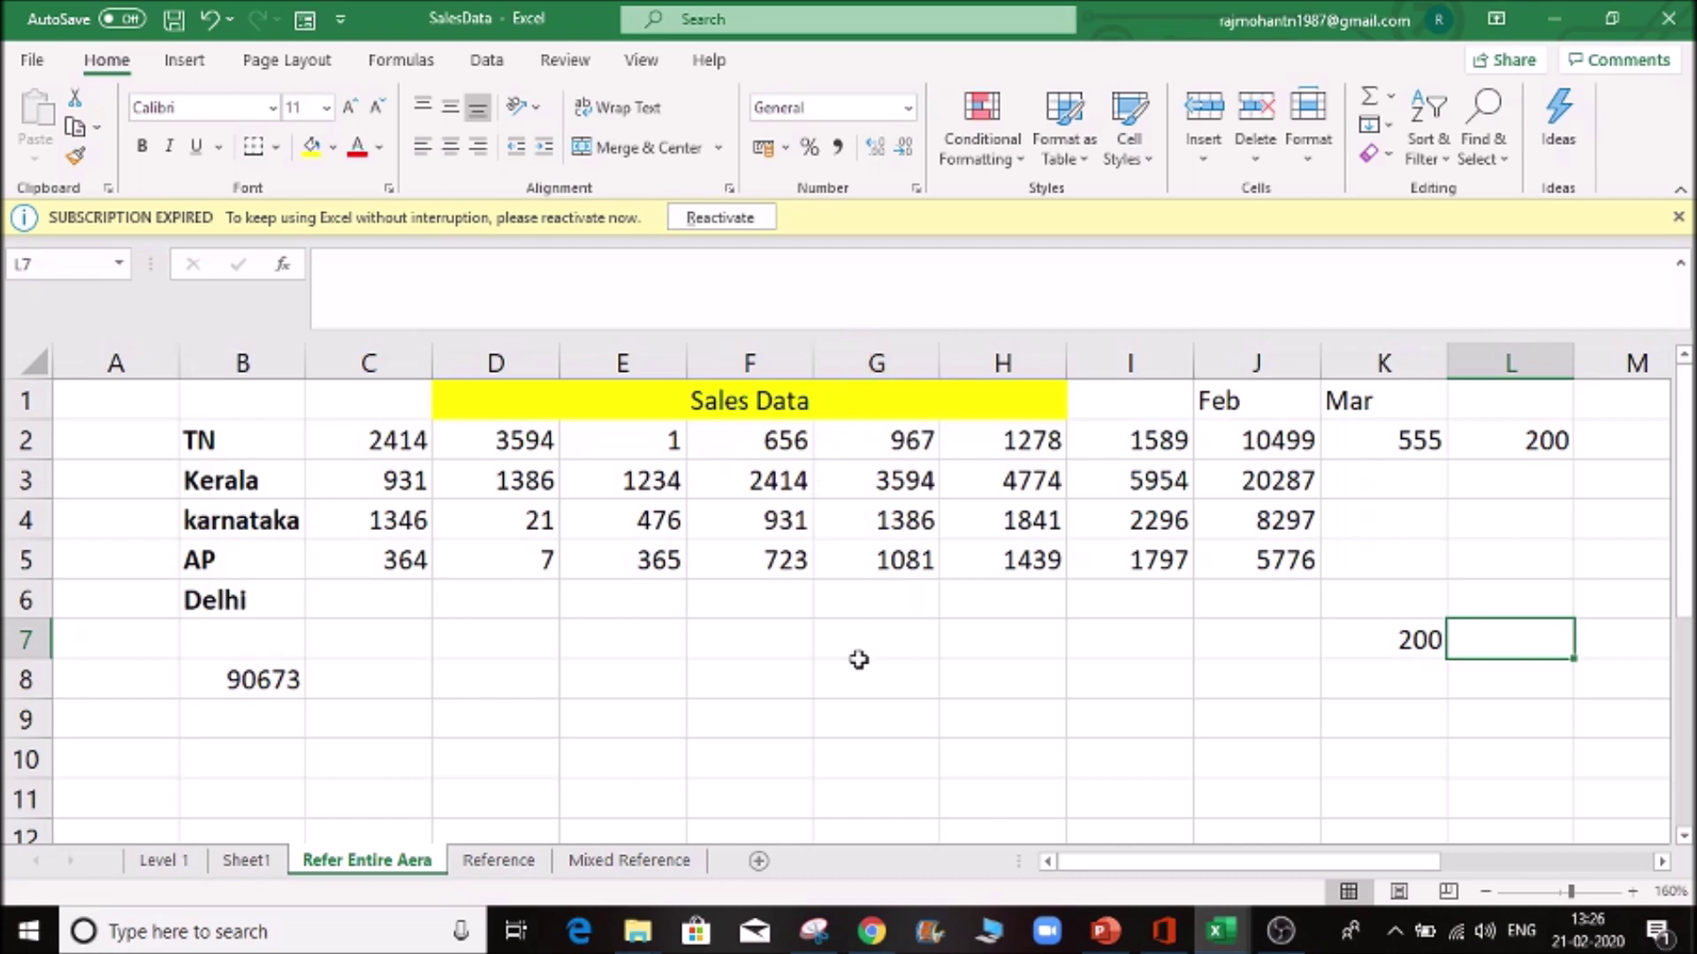
- Enter =SUM(C2:D2) in G7 as a test inside the columns summed by B8, and clear the cell again
click(861, 632)
text(=sum)
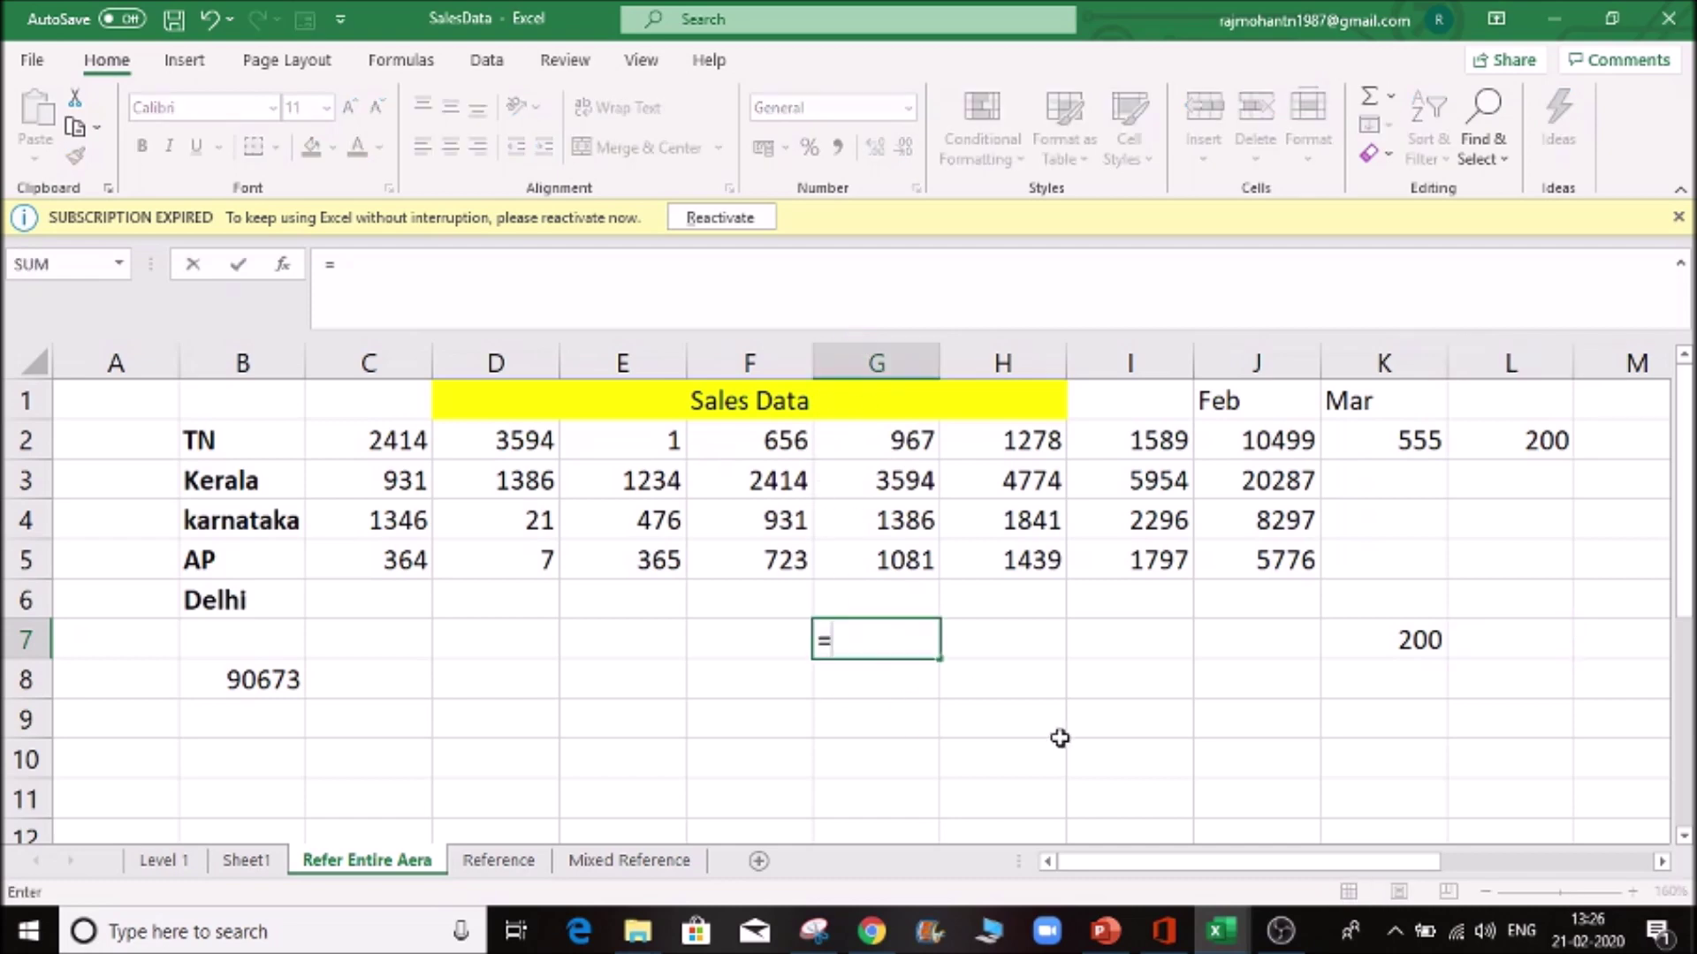
key(Tab)
drag(375, 435, 491, 446)
key(Return)
key(Up)
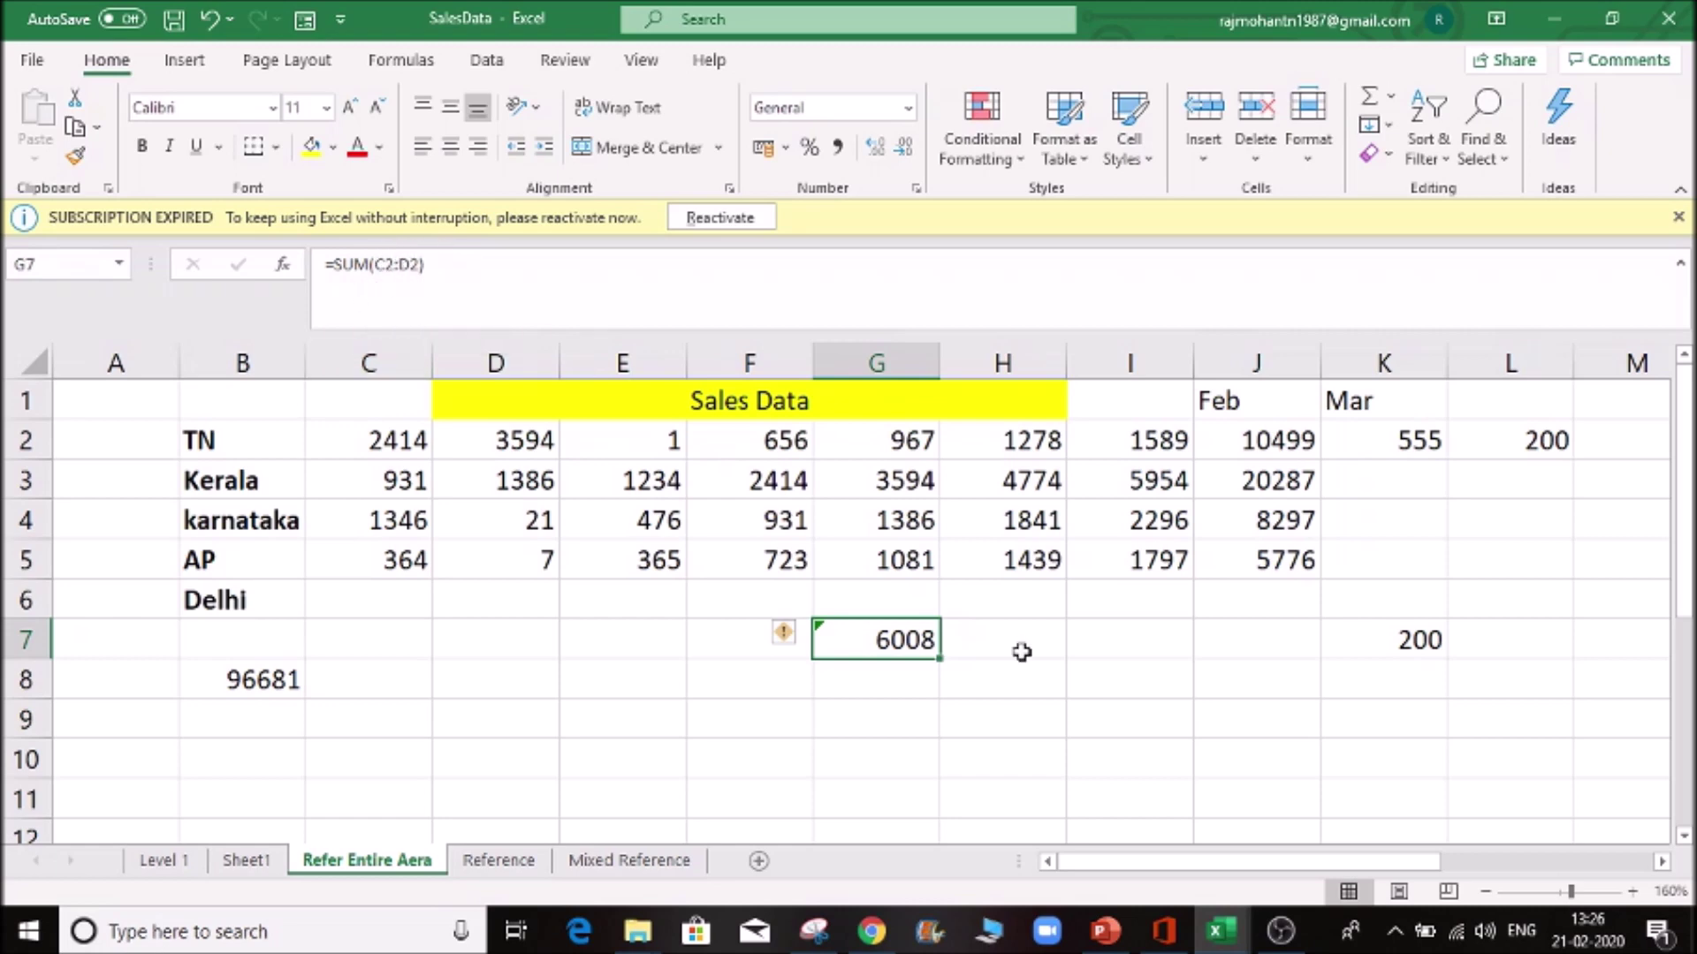
key(Delete)
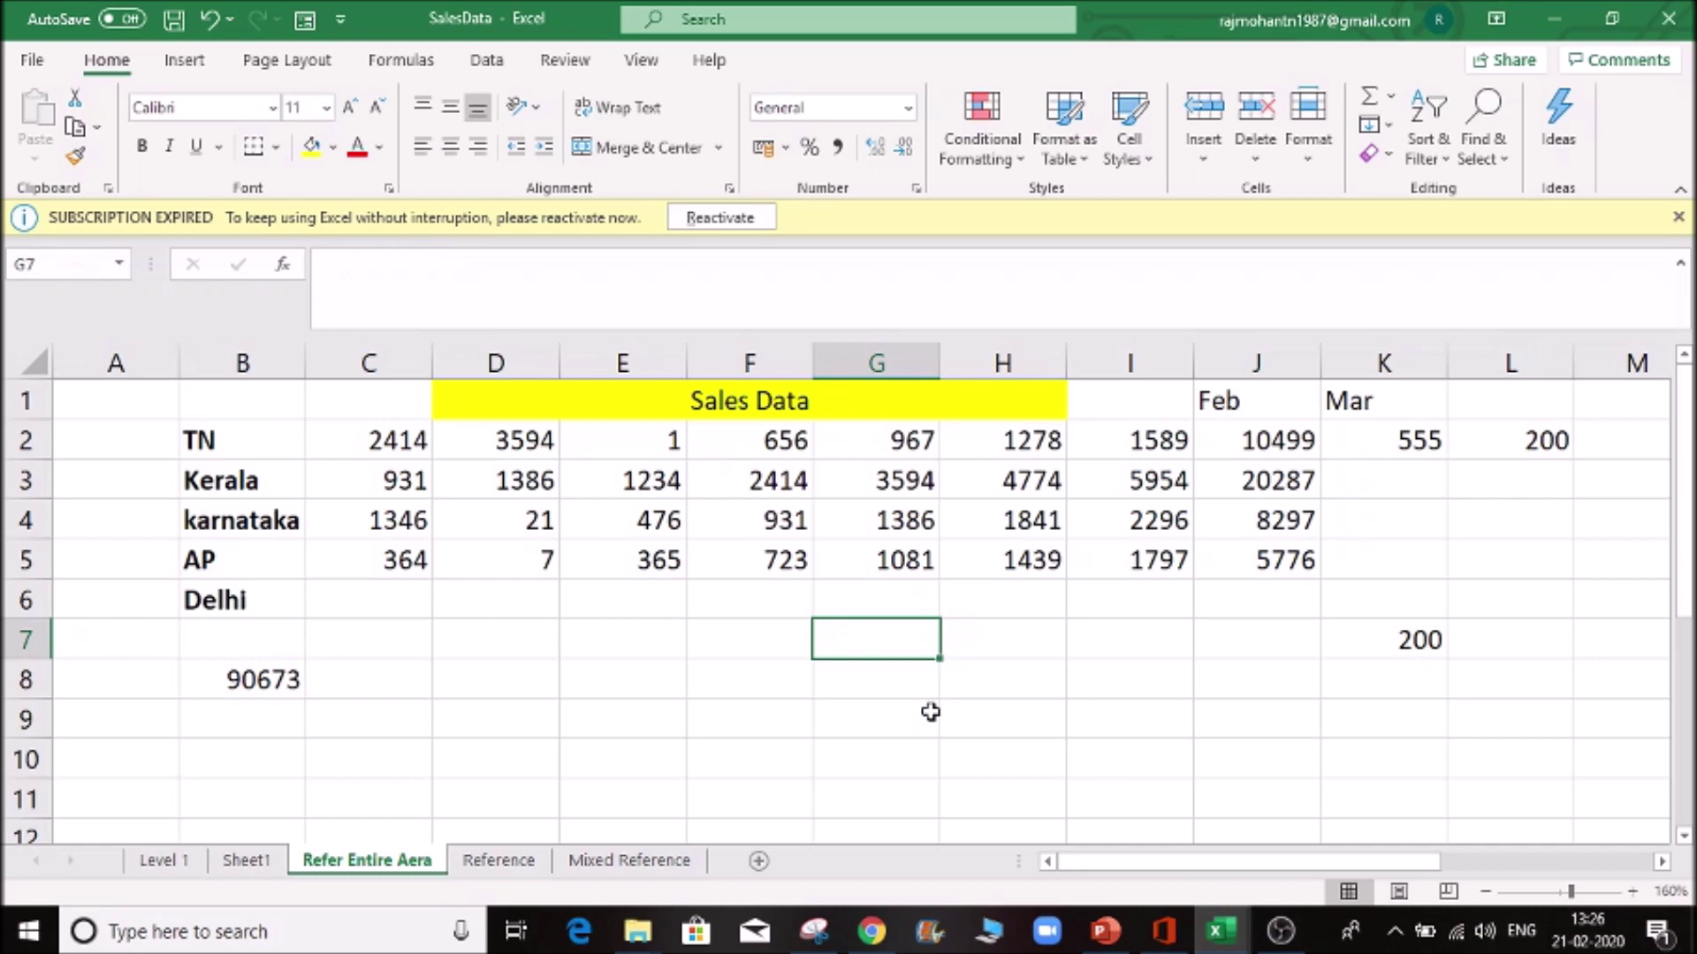
- Check the formula in B8 and the Absolute/Fixed label in K6 of the Reference sheet
click(260, 682)
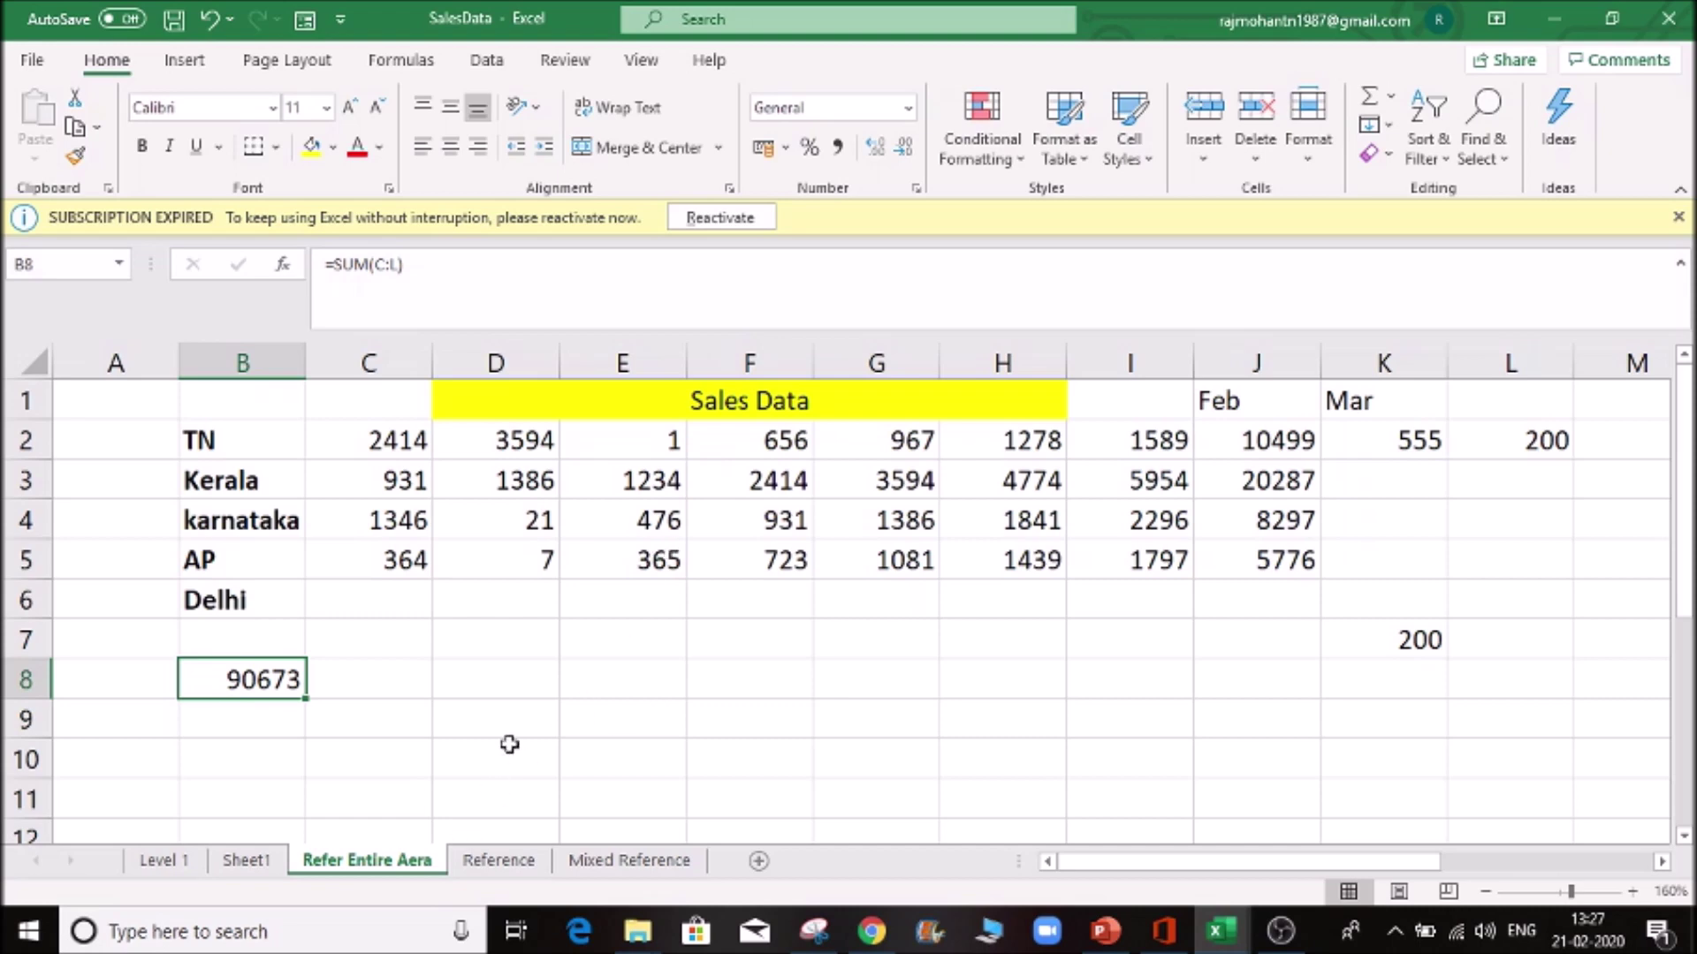
click(500, 864)
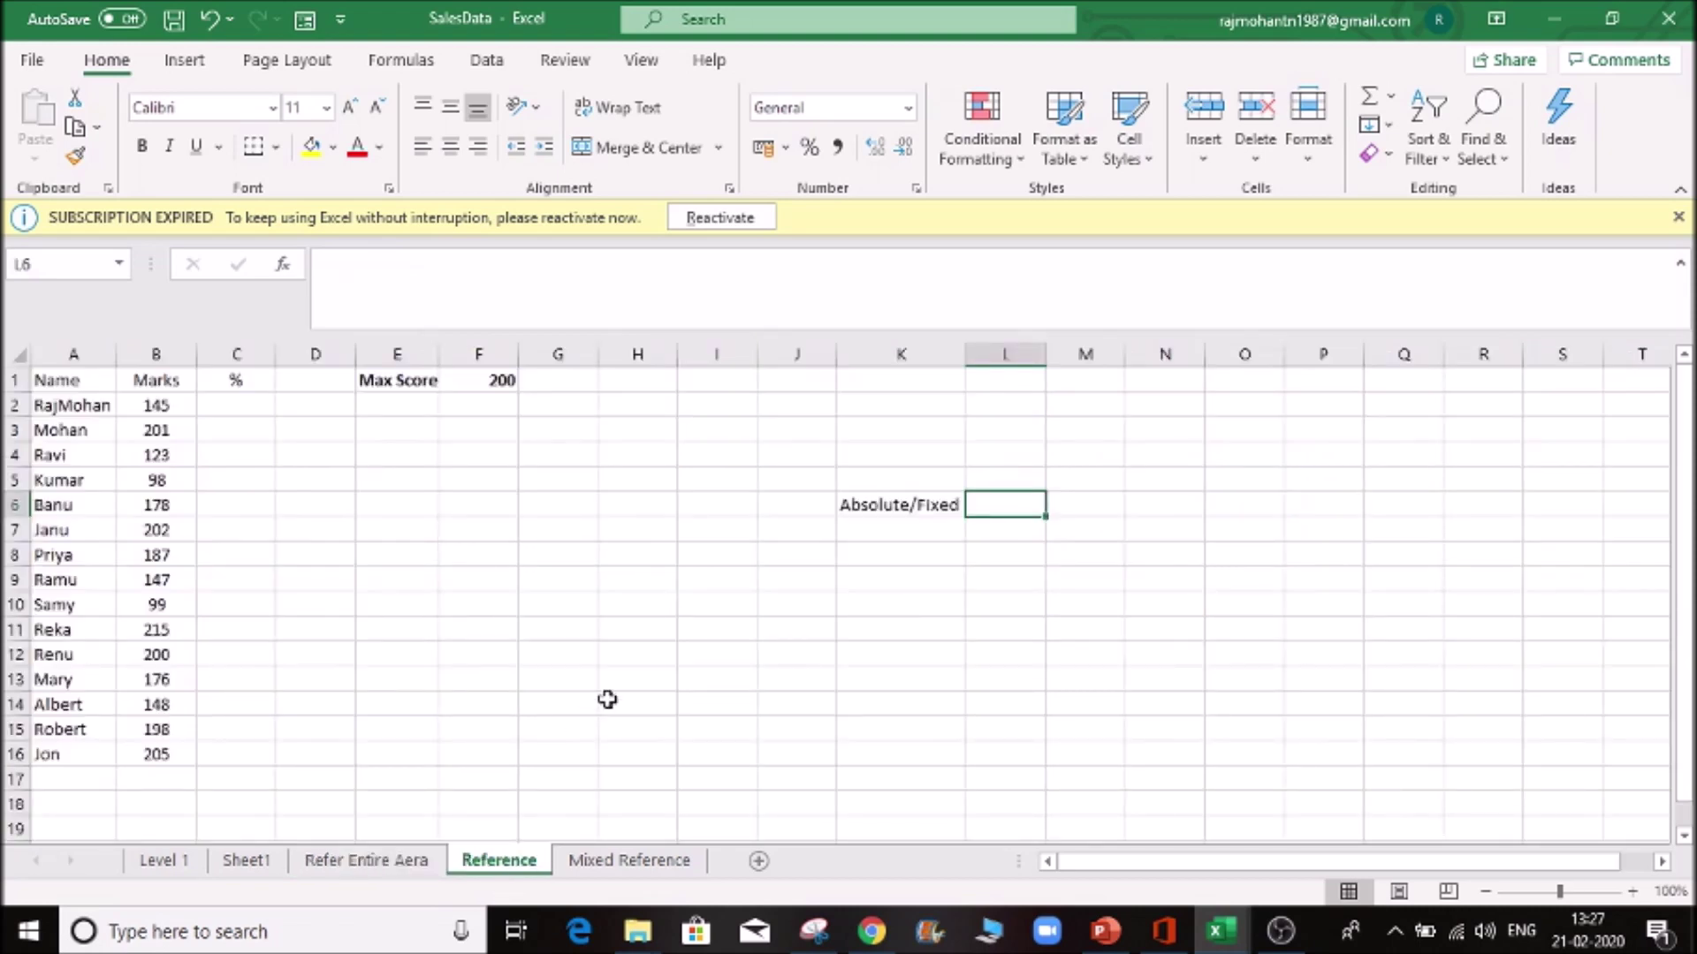
click(902, 500)
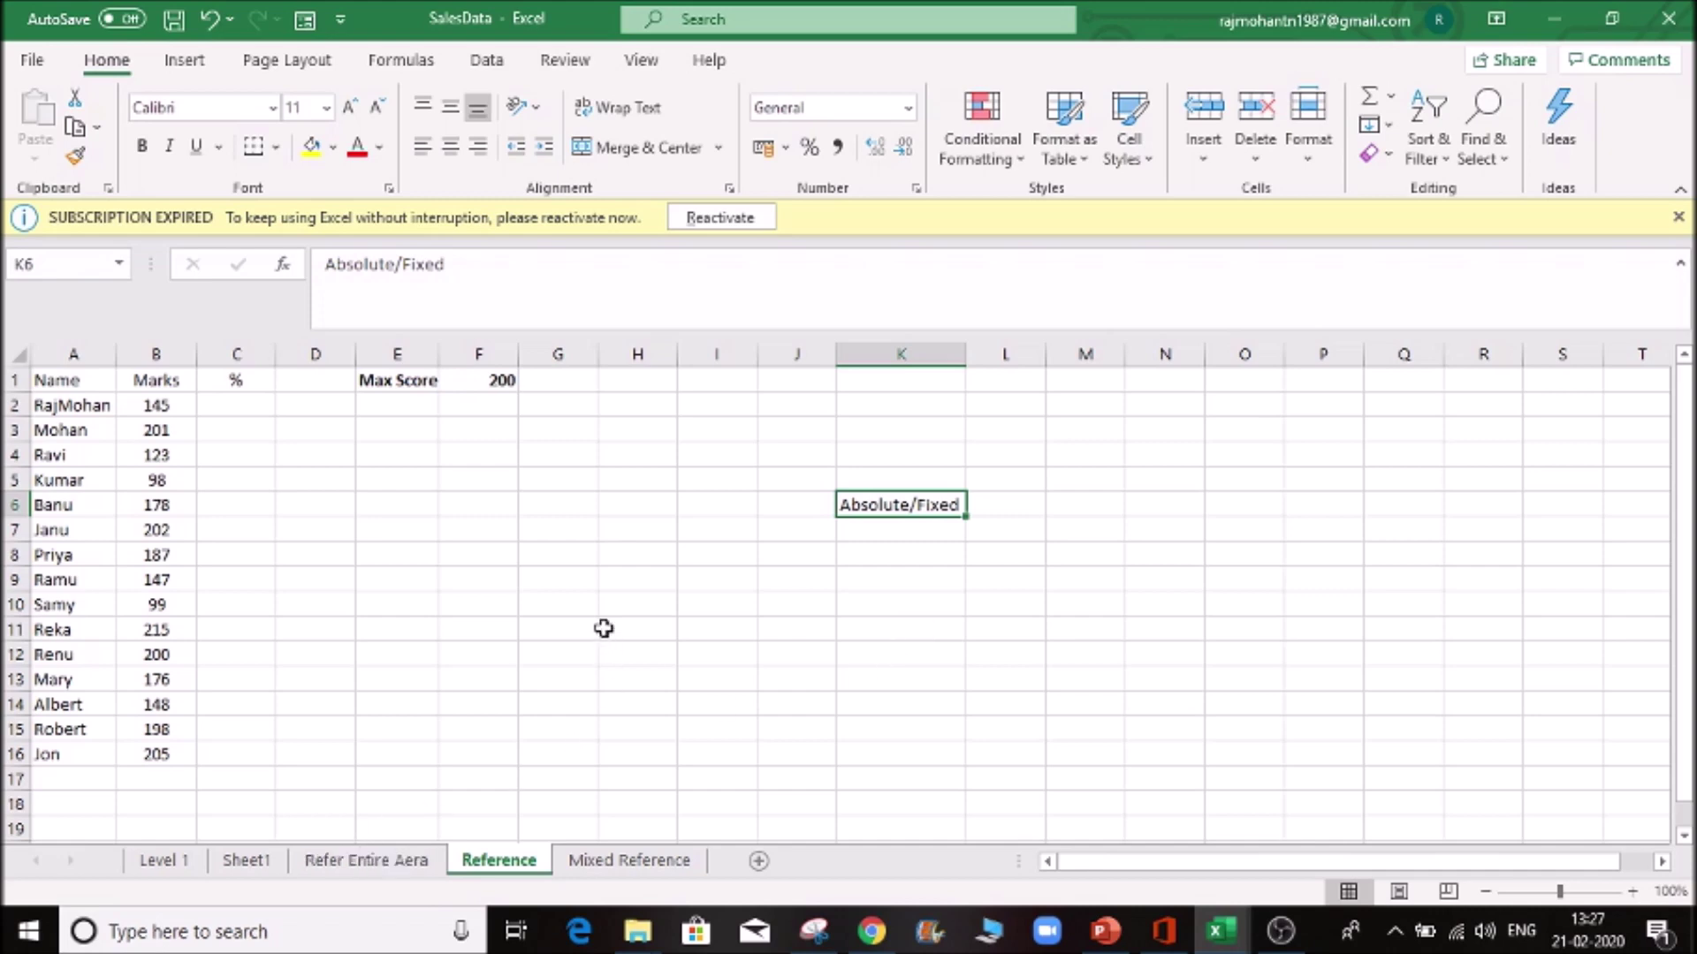
- Return to the Refer Entire Aera sheet and clear the contents of columns K and L
click(391, 859)
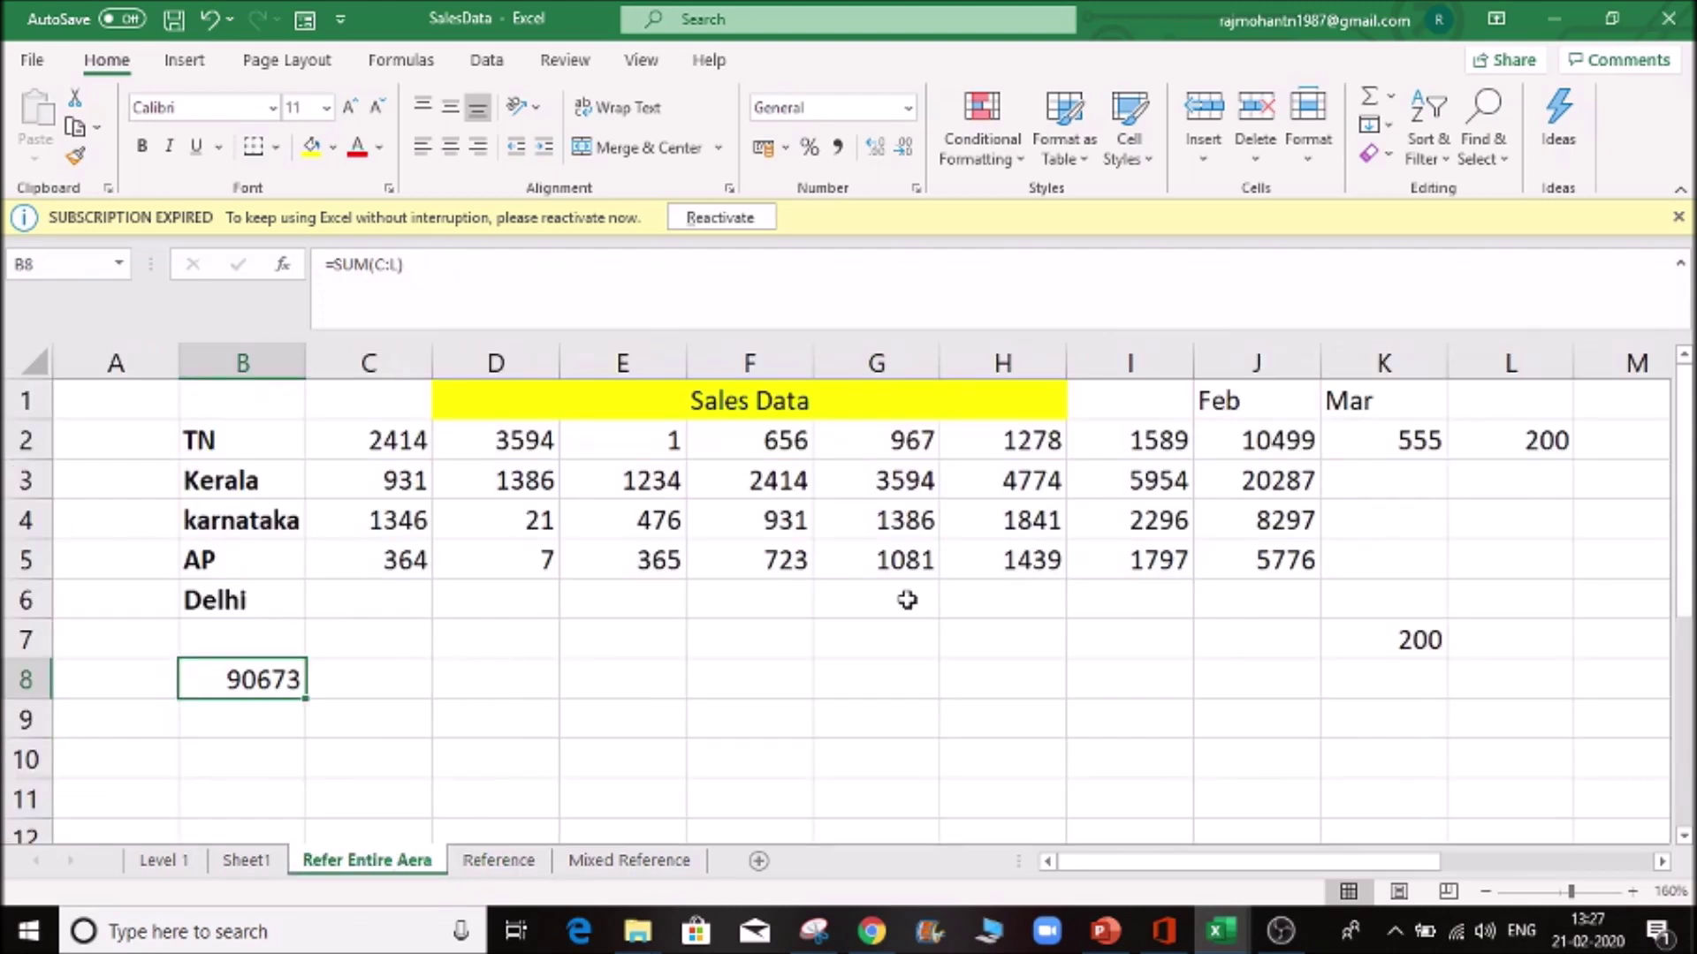
drag(1378, 363, 1485, 360)
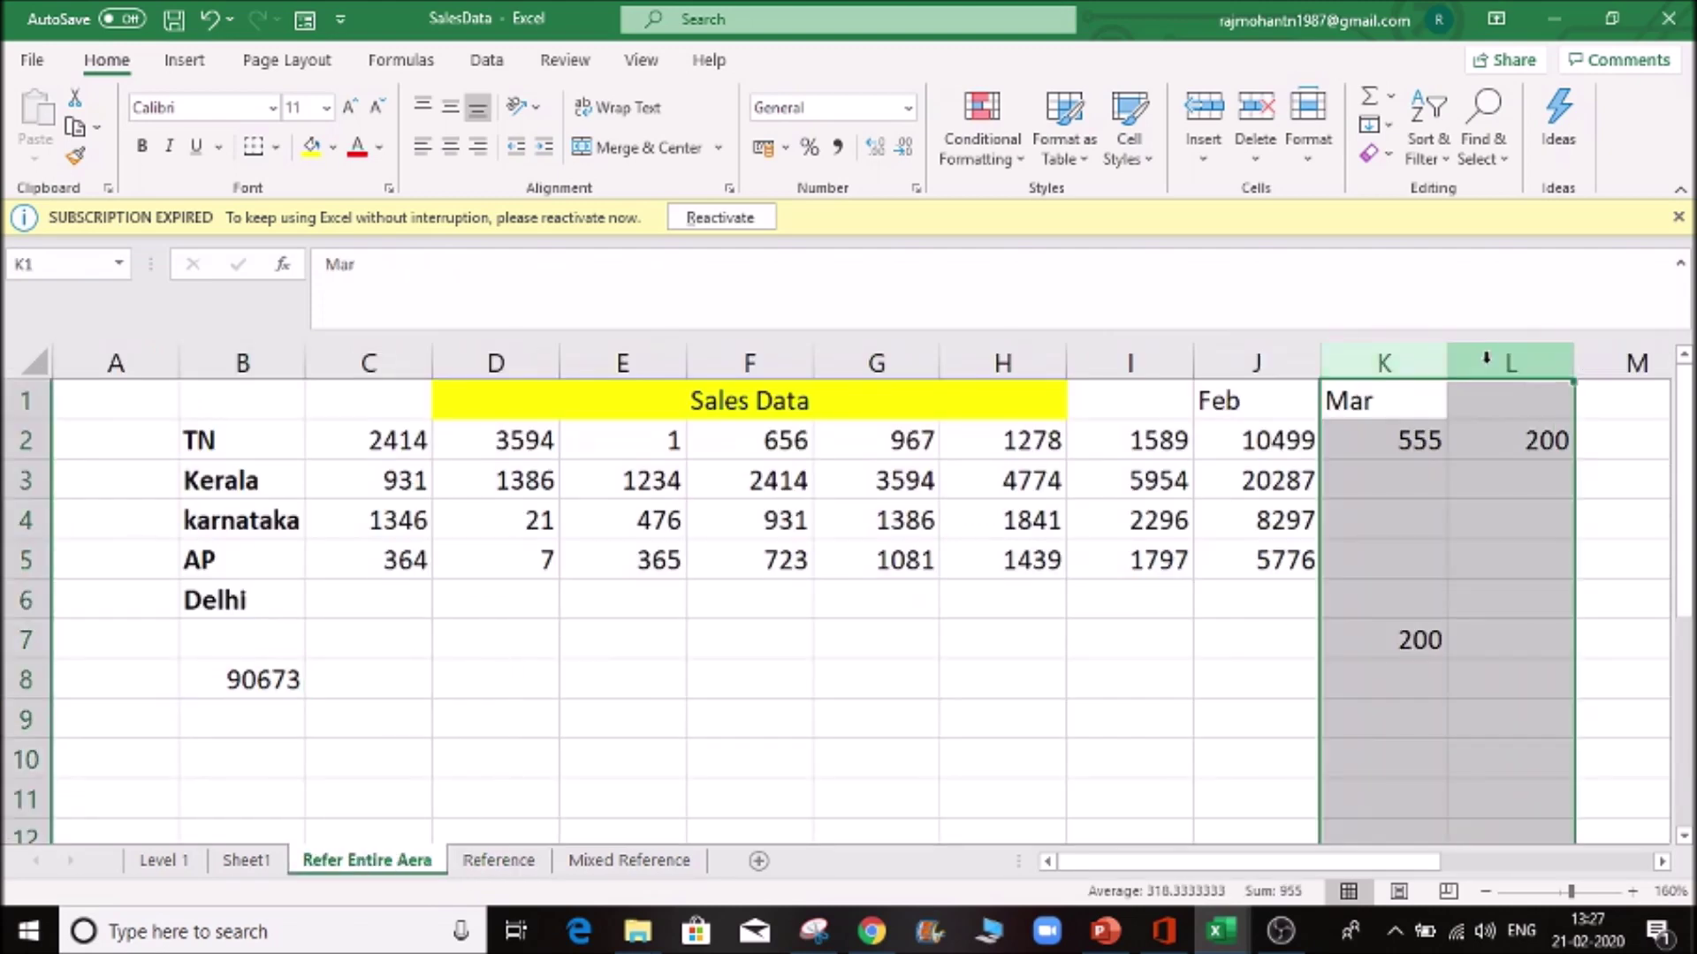
key(Delete)
- Enter =SUM(C2:J2) in K2 to total the TN row, and fill the formula down to the Delhi row
click(1409, 444)
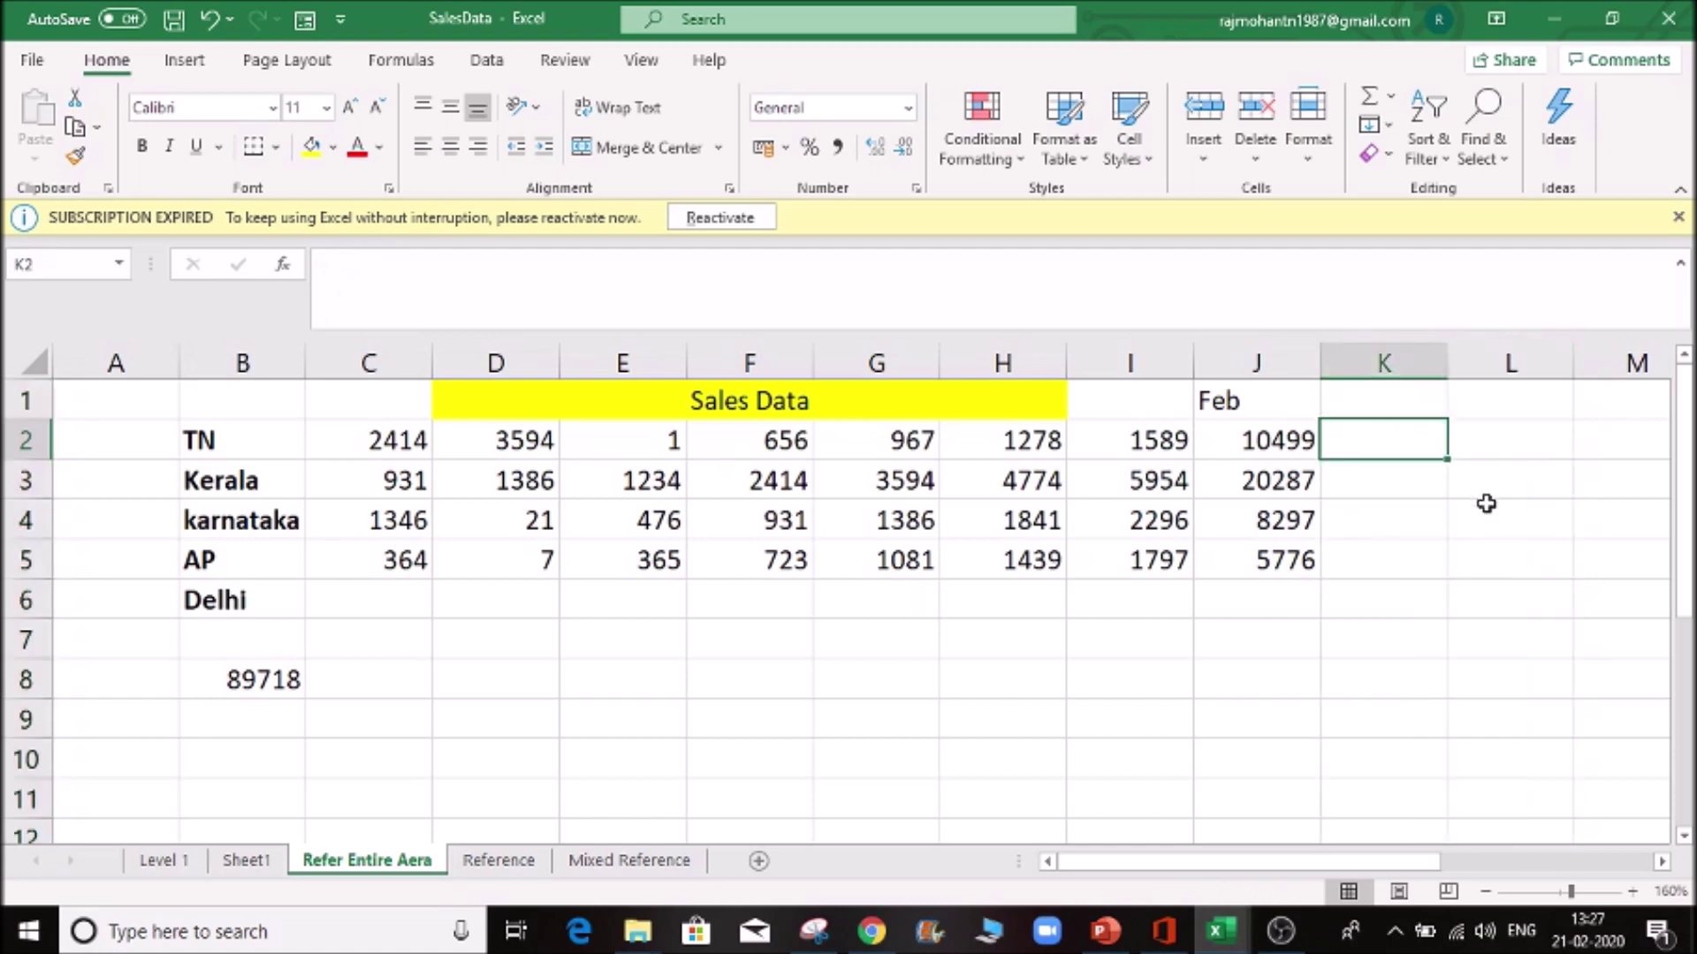
text(=sum)
key(Tab)
drag(386, 441, 1210, 442)
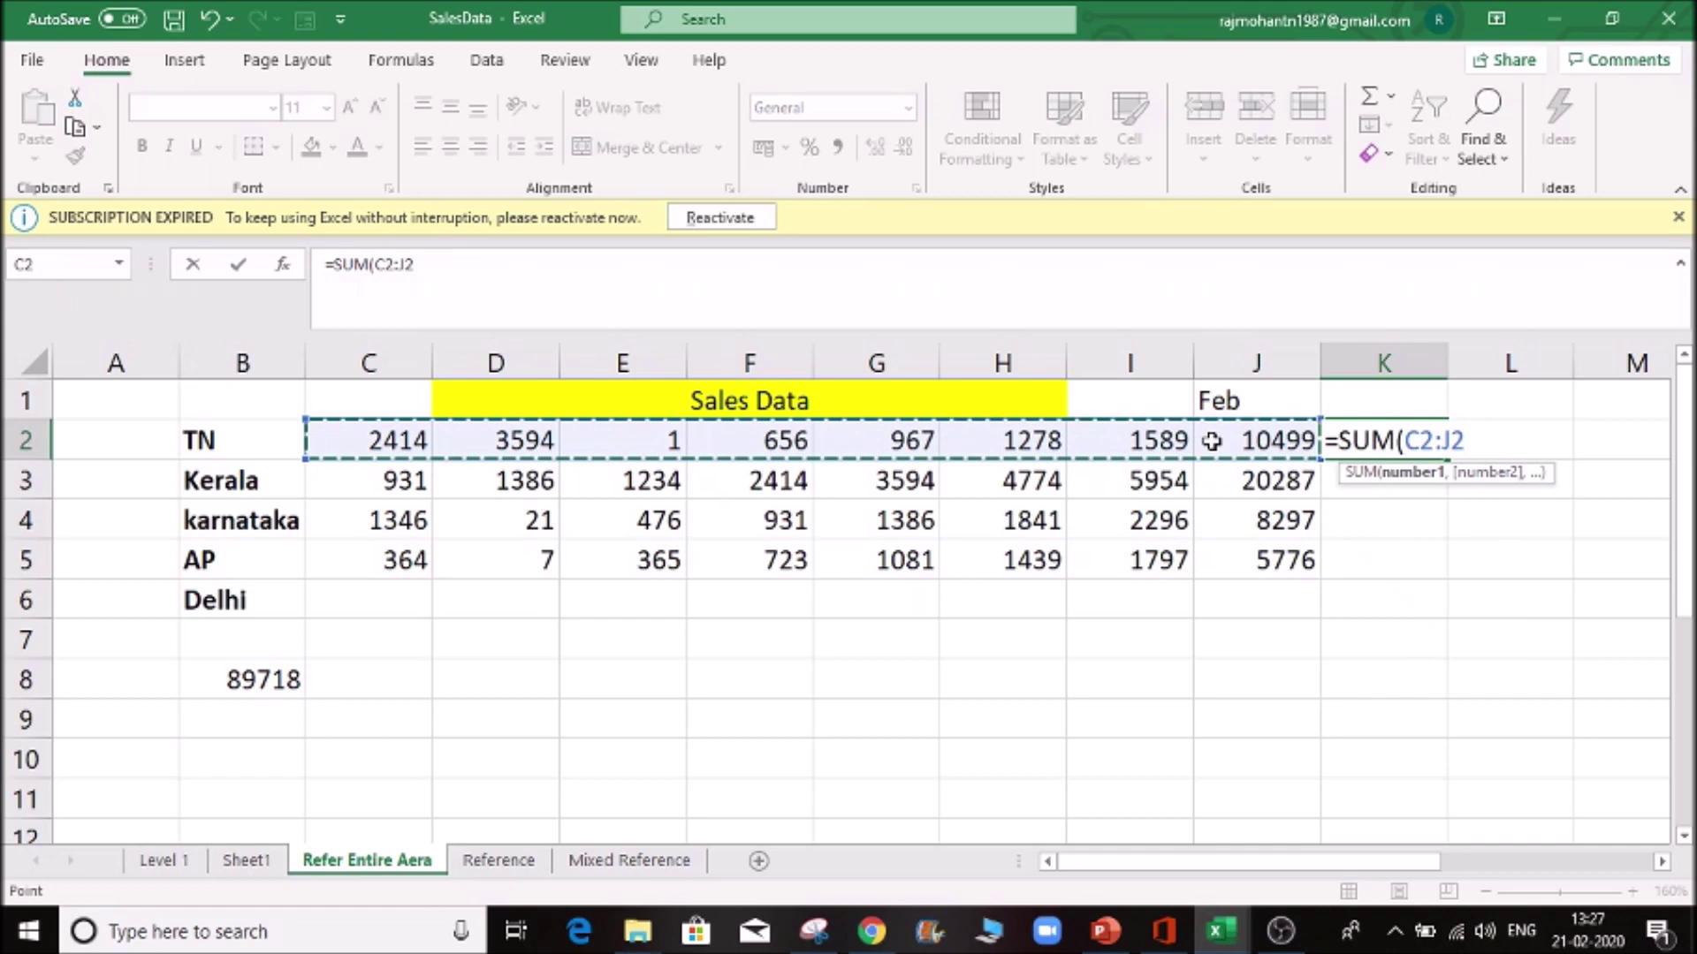
key(Return)
key(Up)
key(F2)
key(Escape)
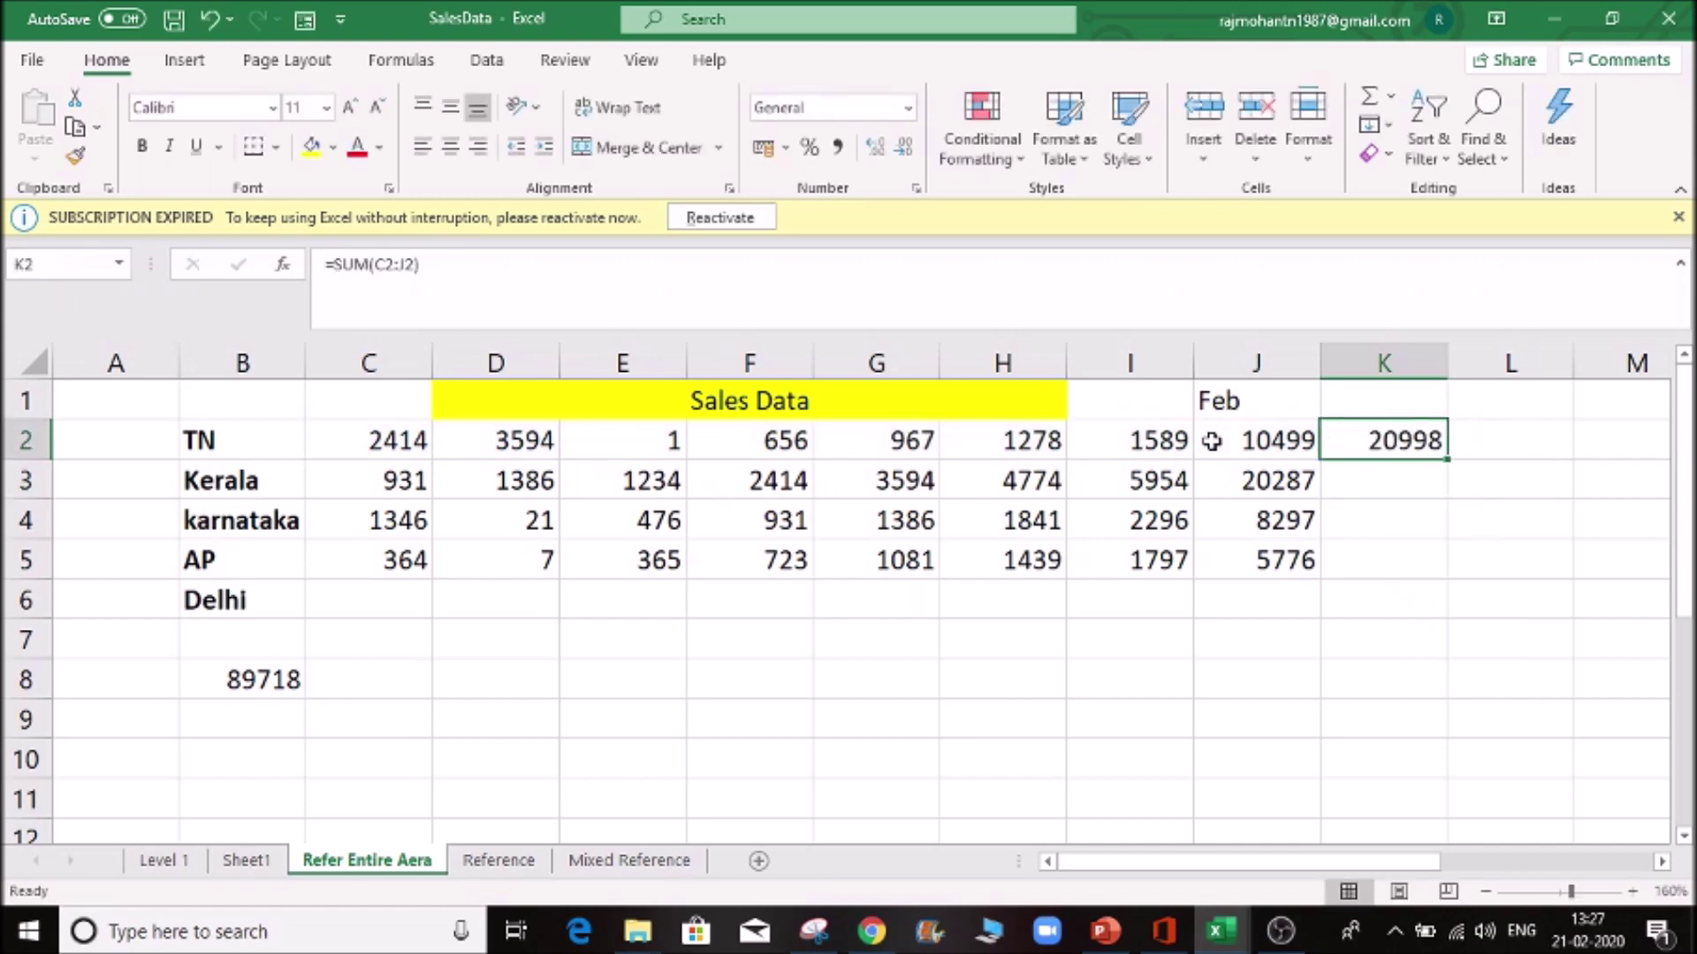
double_click(1447, 465)
- Examine how the row references change in the formulas copied down from K2 to K5
click(1405, 435)
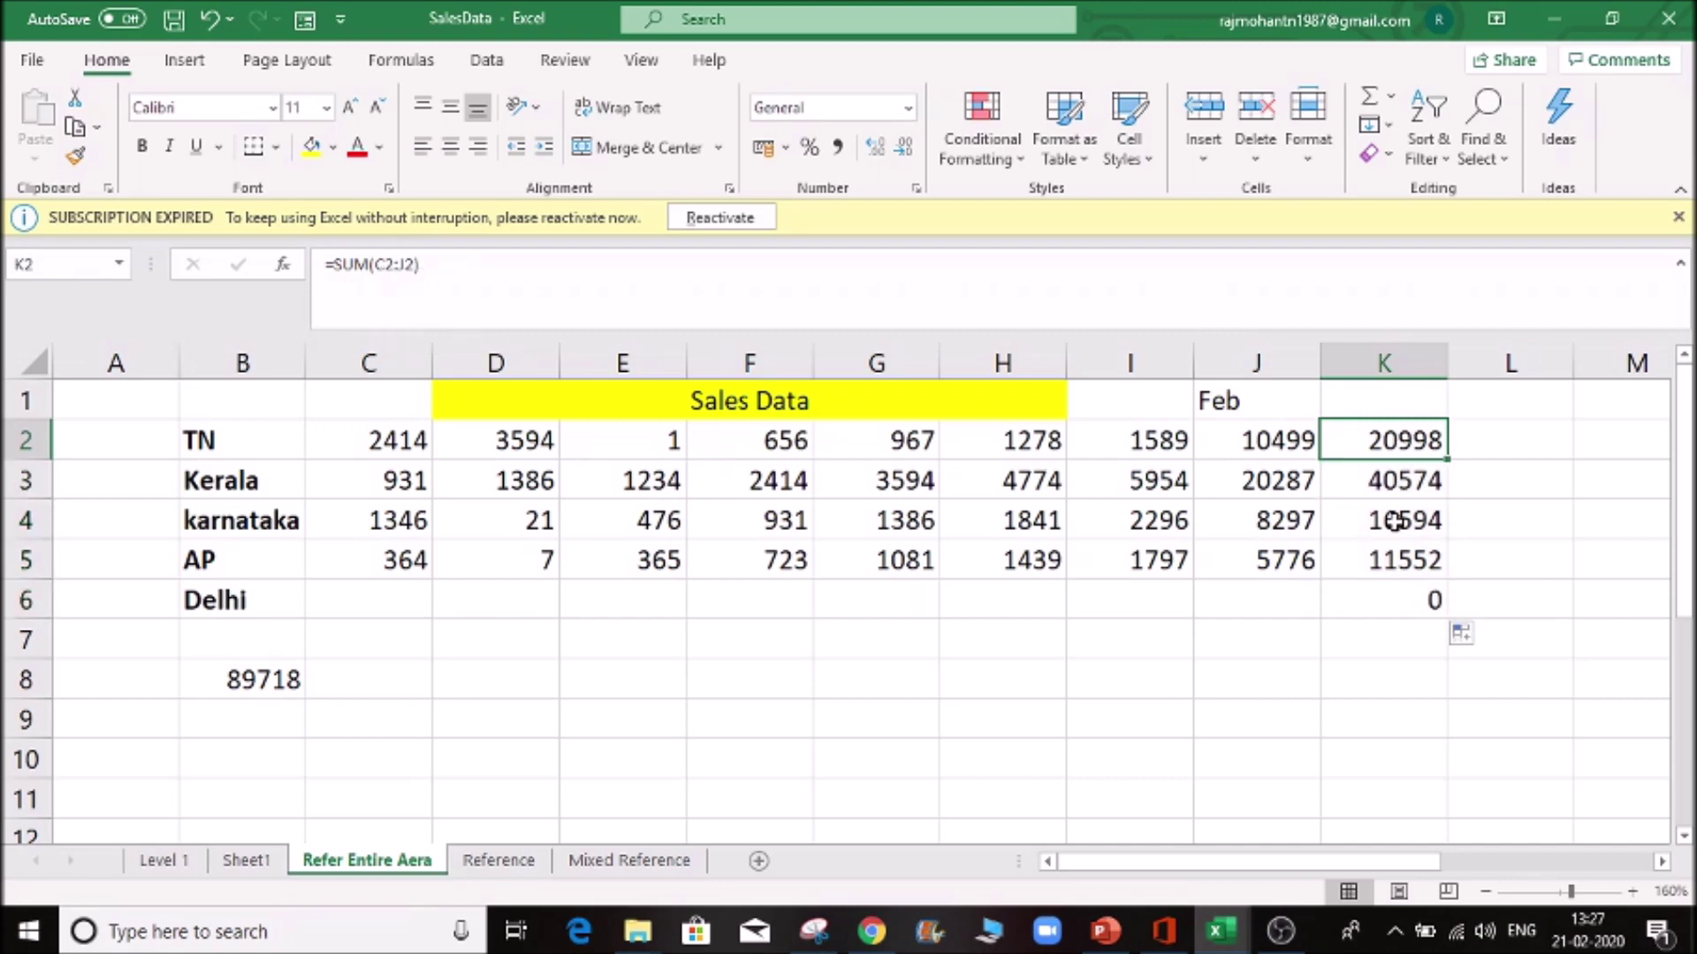
click(1392, 477)
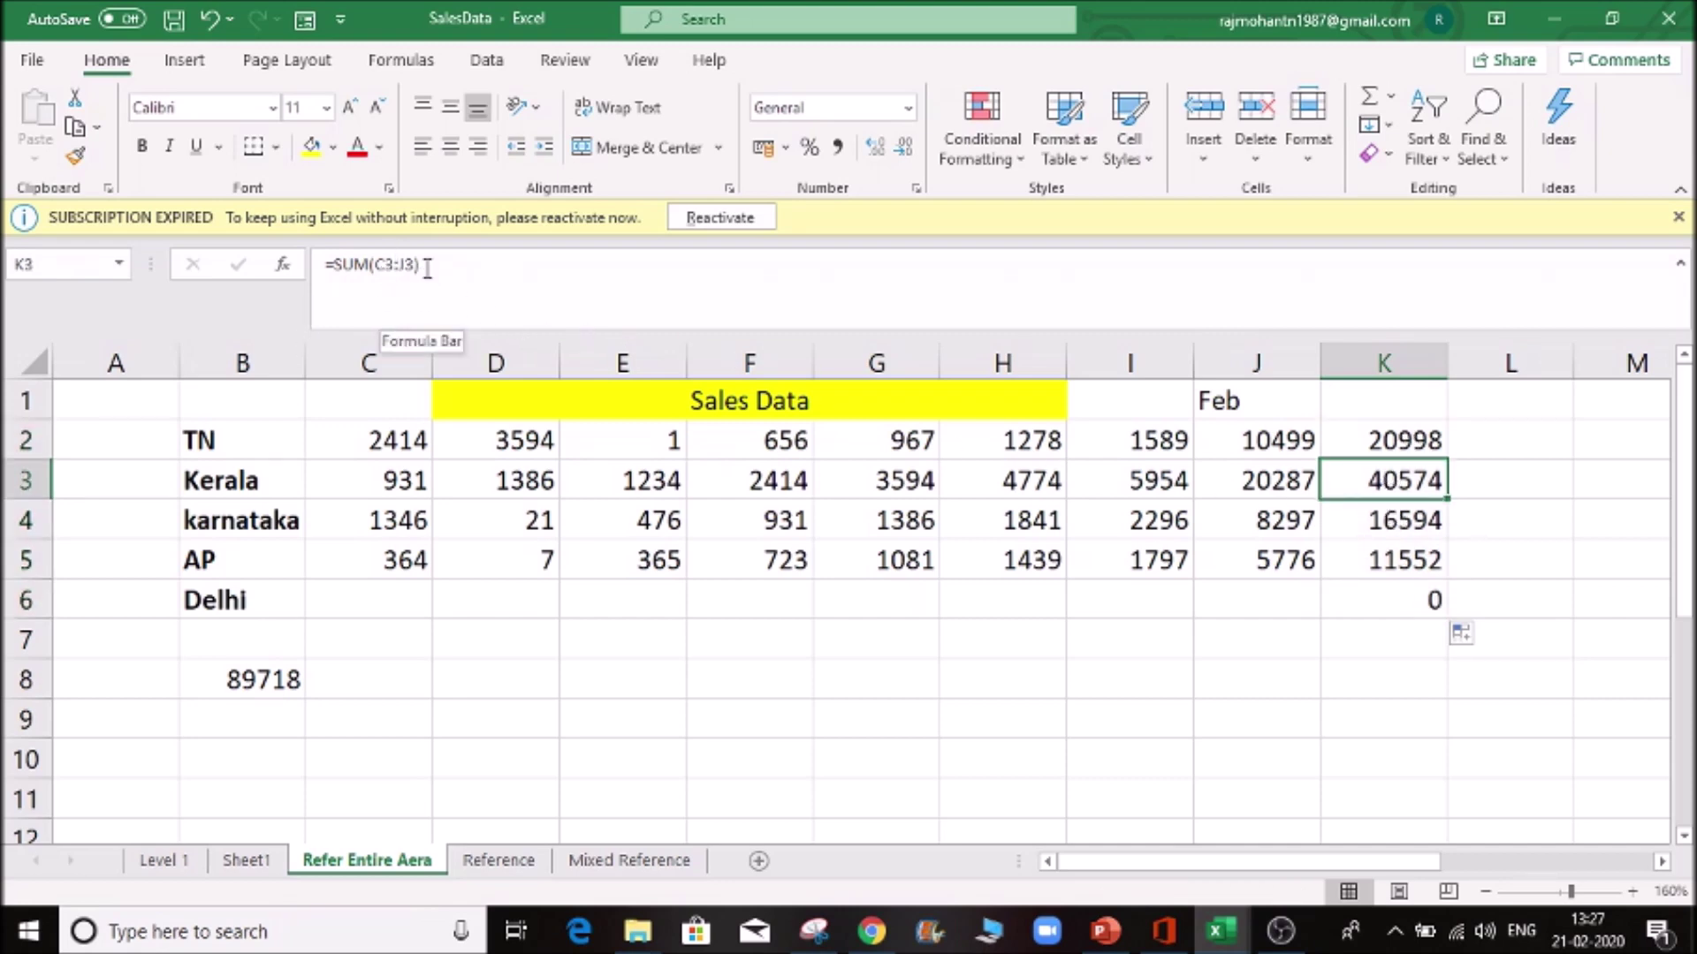
click(1405, 517)
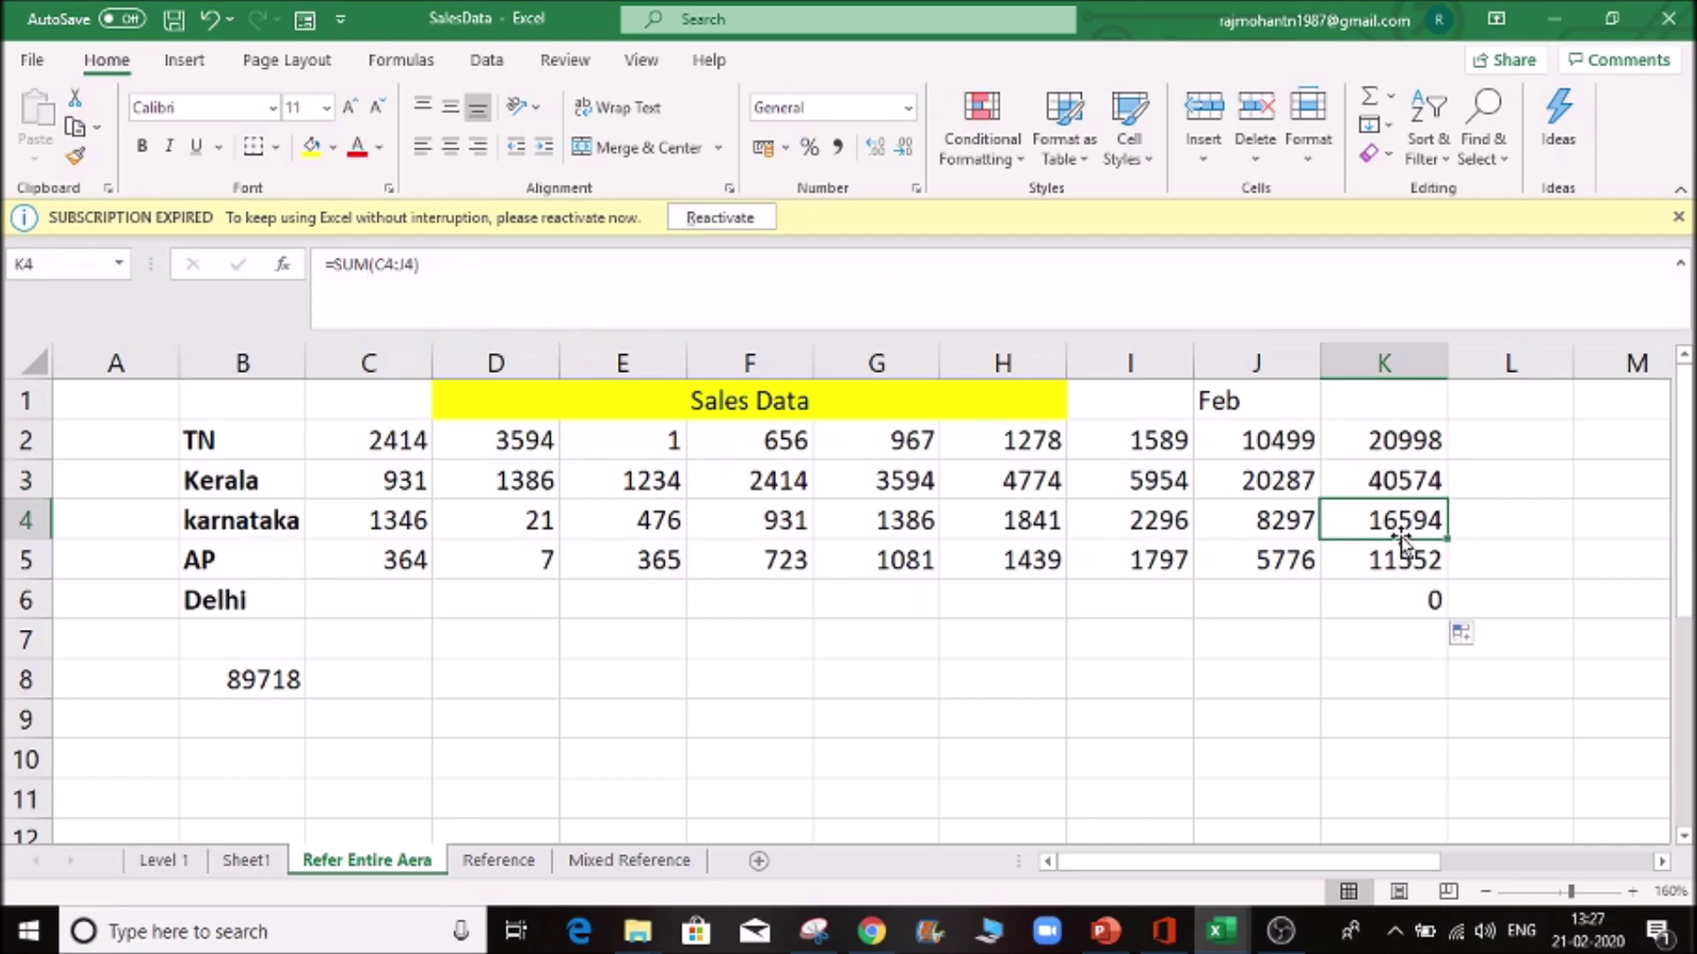
click(1386, 442)
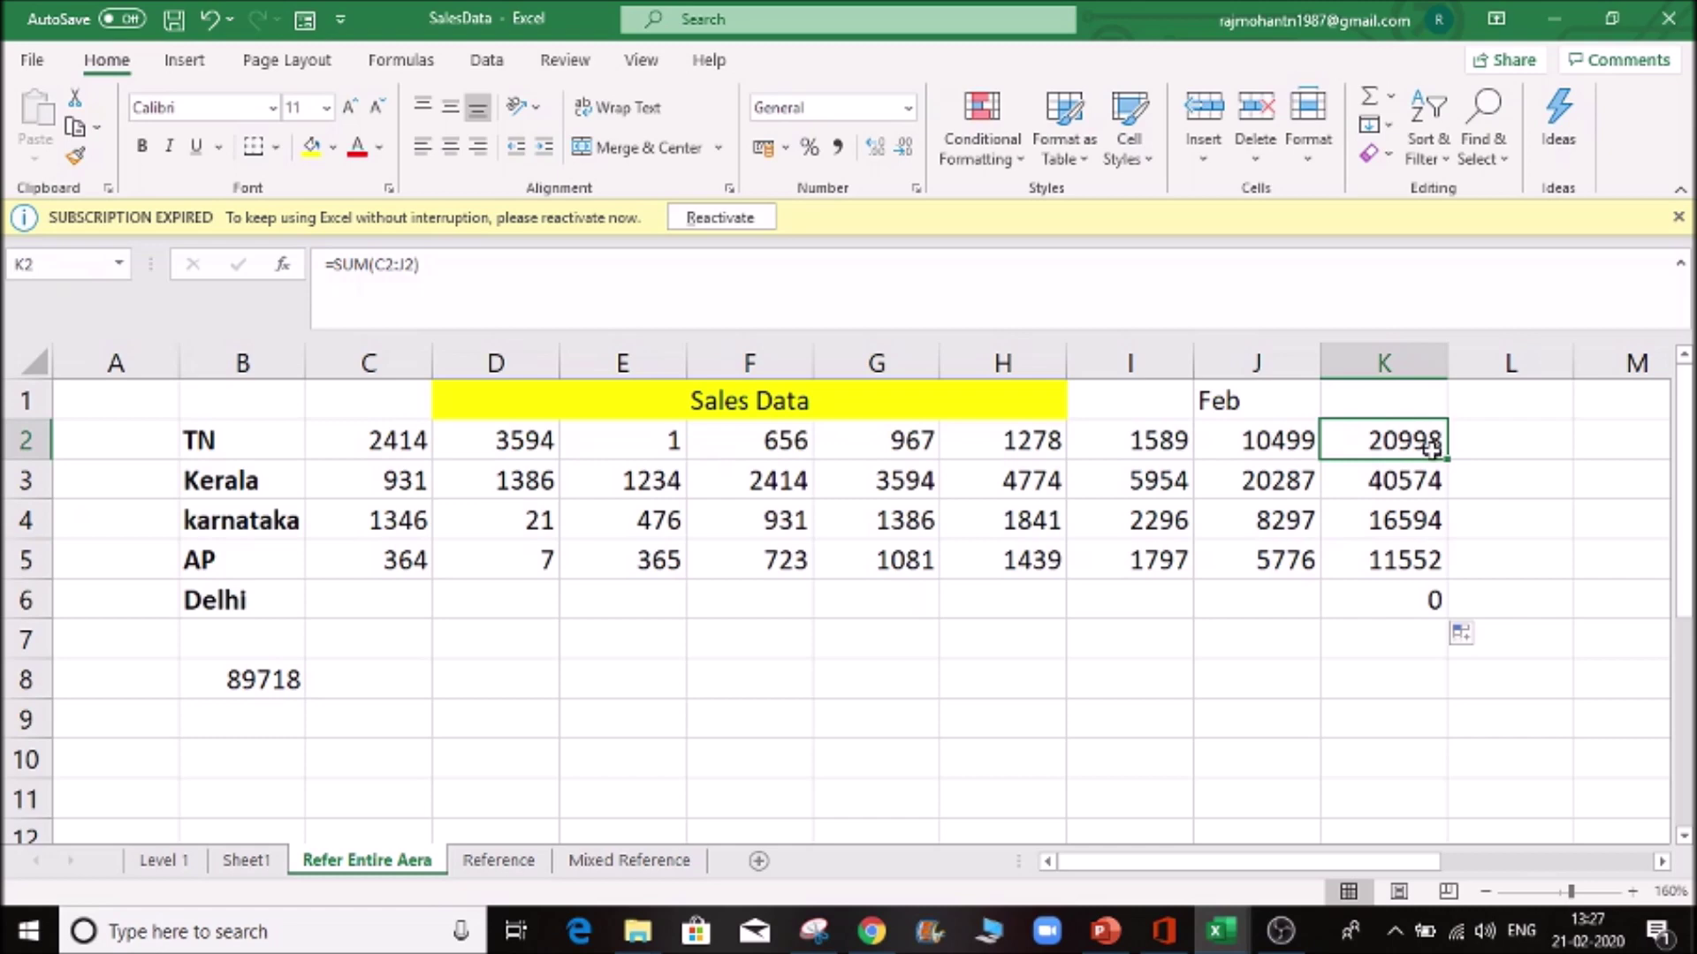
click(1415, 562)
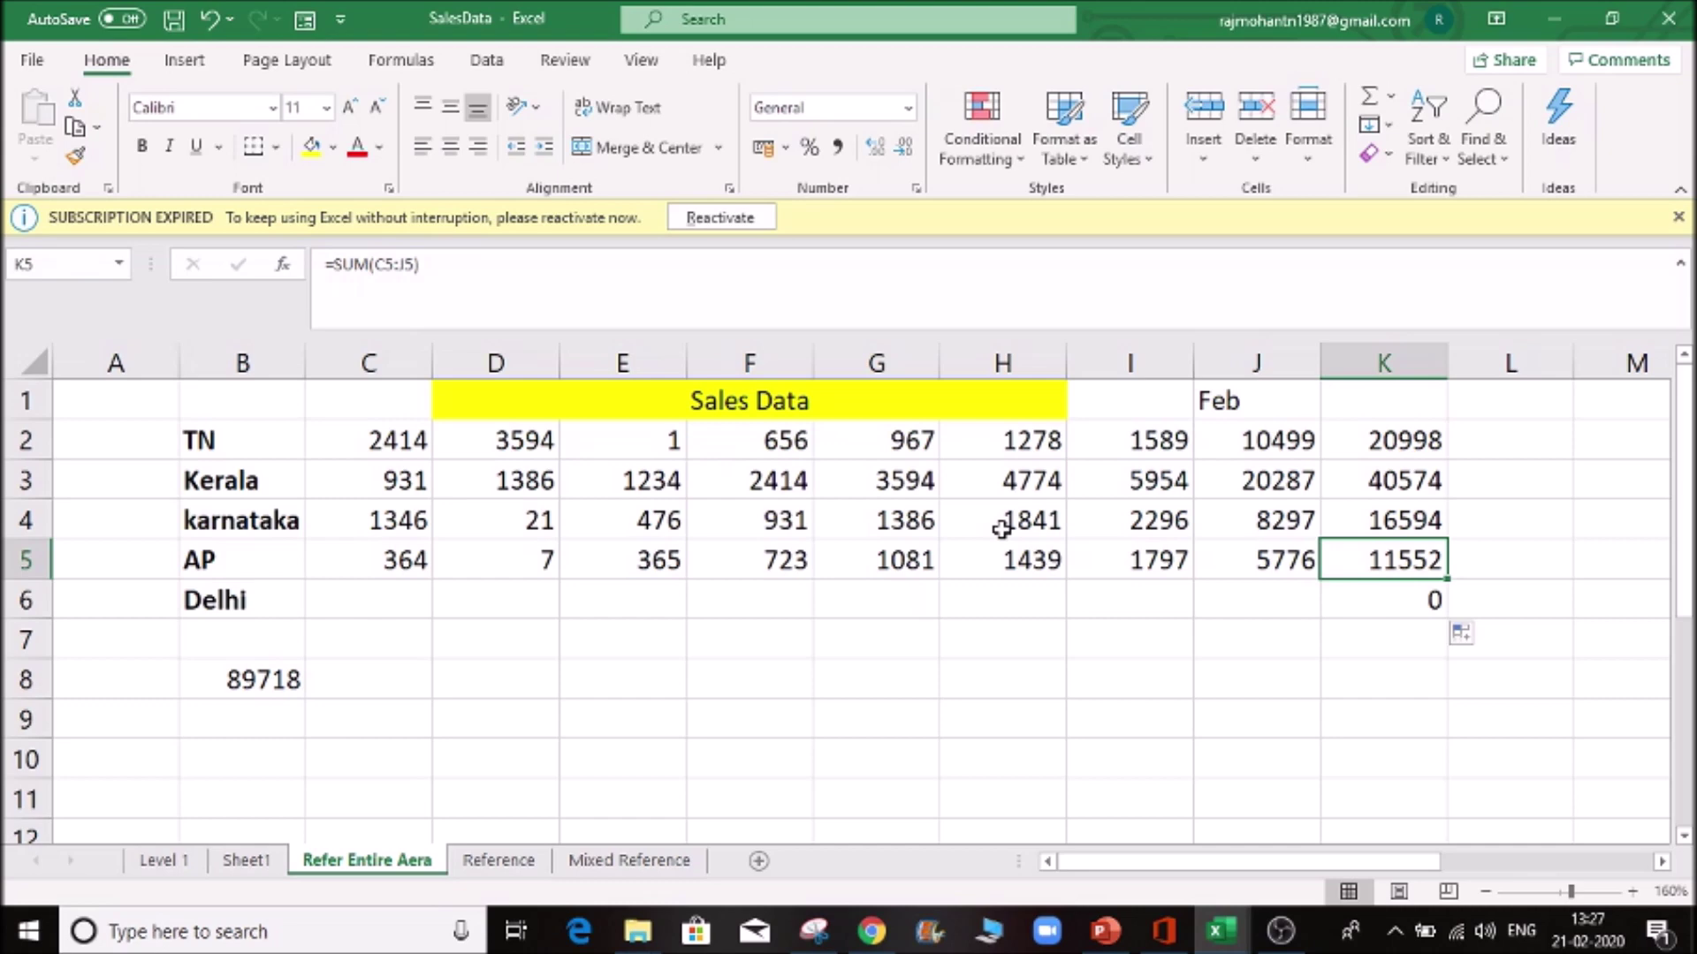
key(F2)
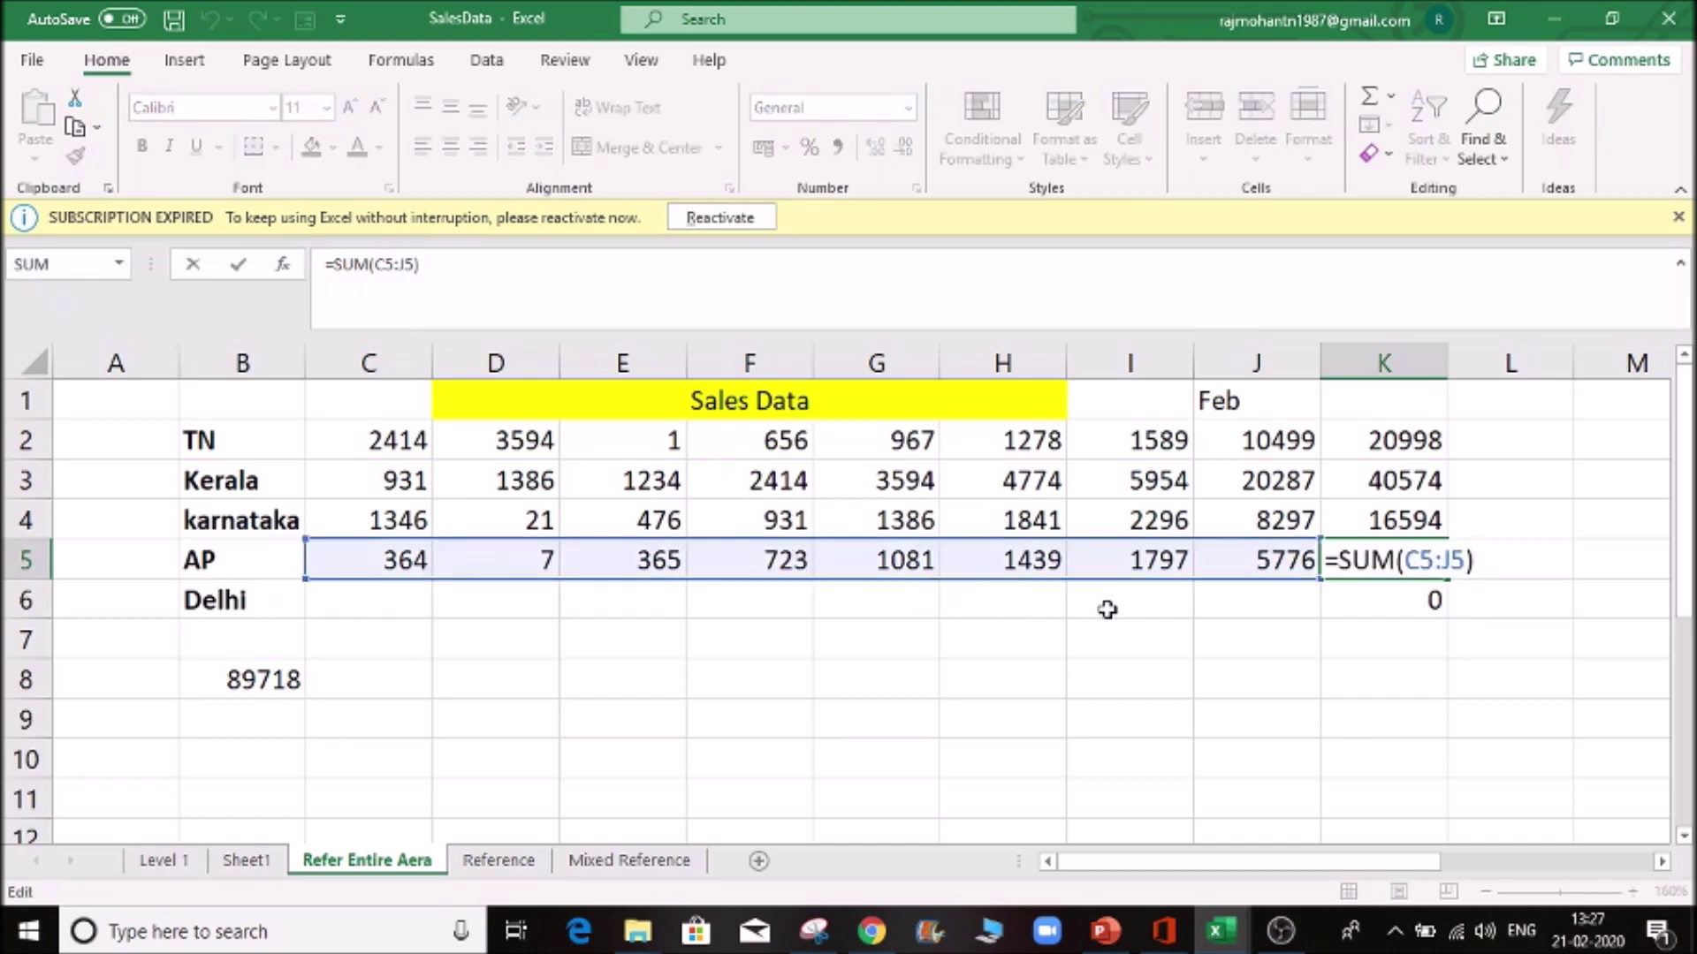
key(Escape)
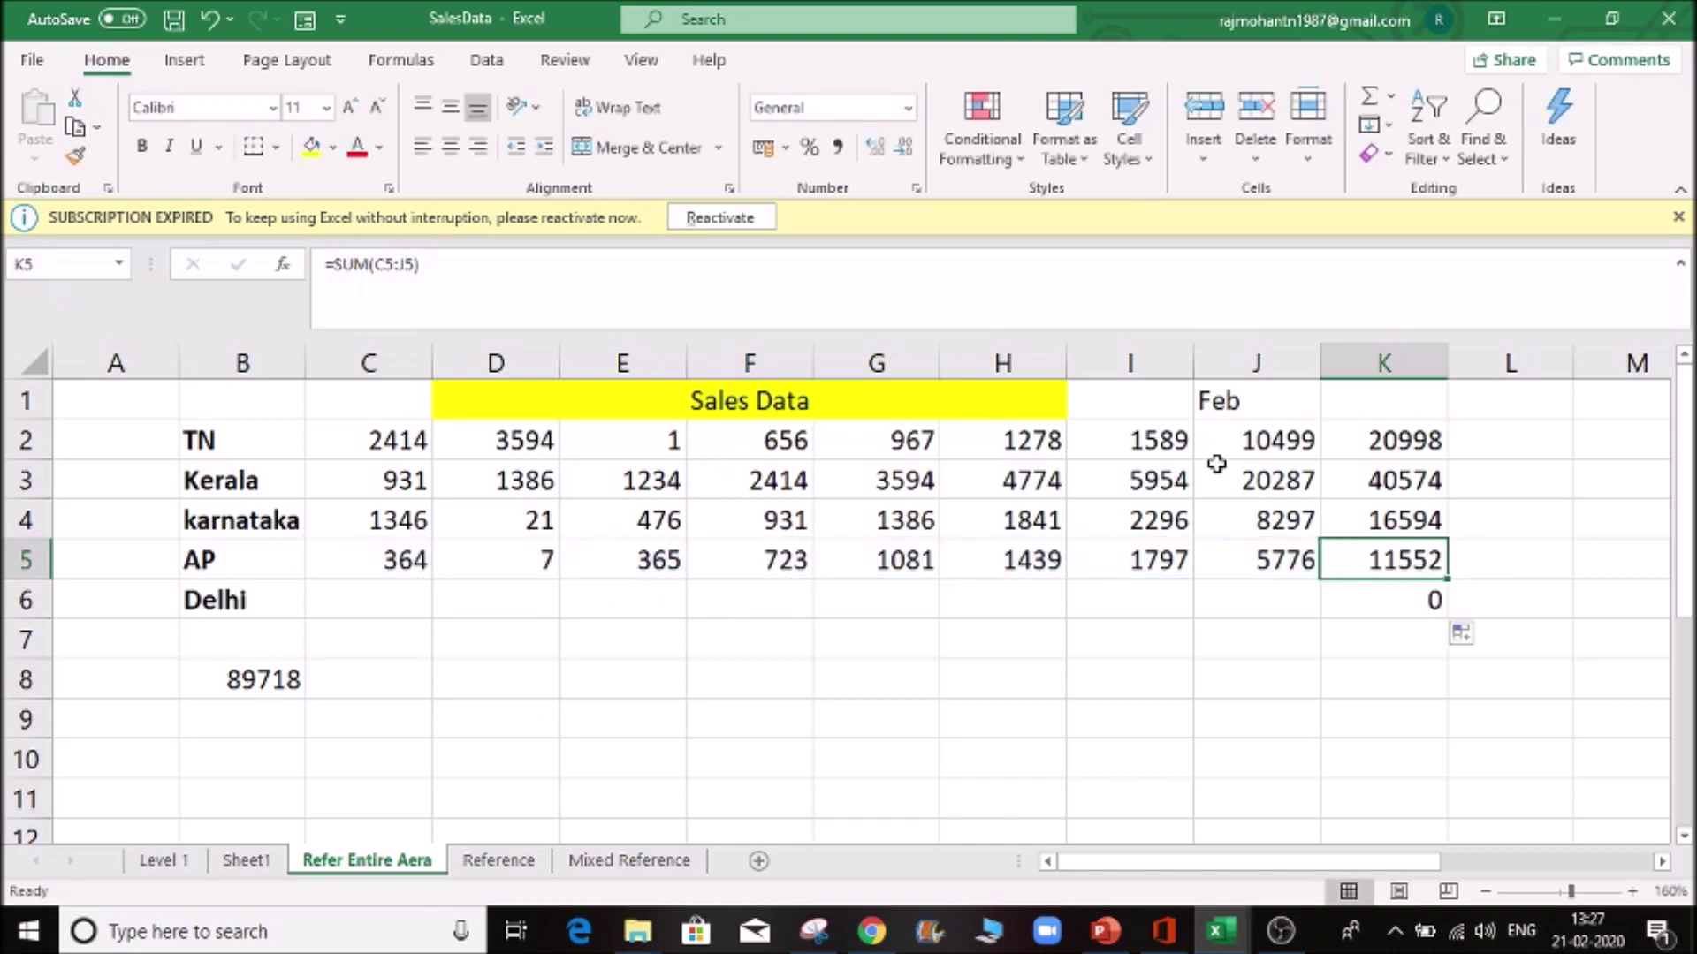
- Clear the row total formulas from K2:K6
click(1379, 445)
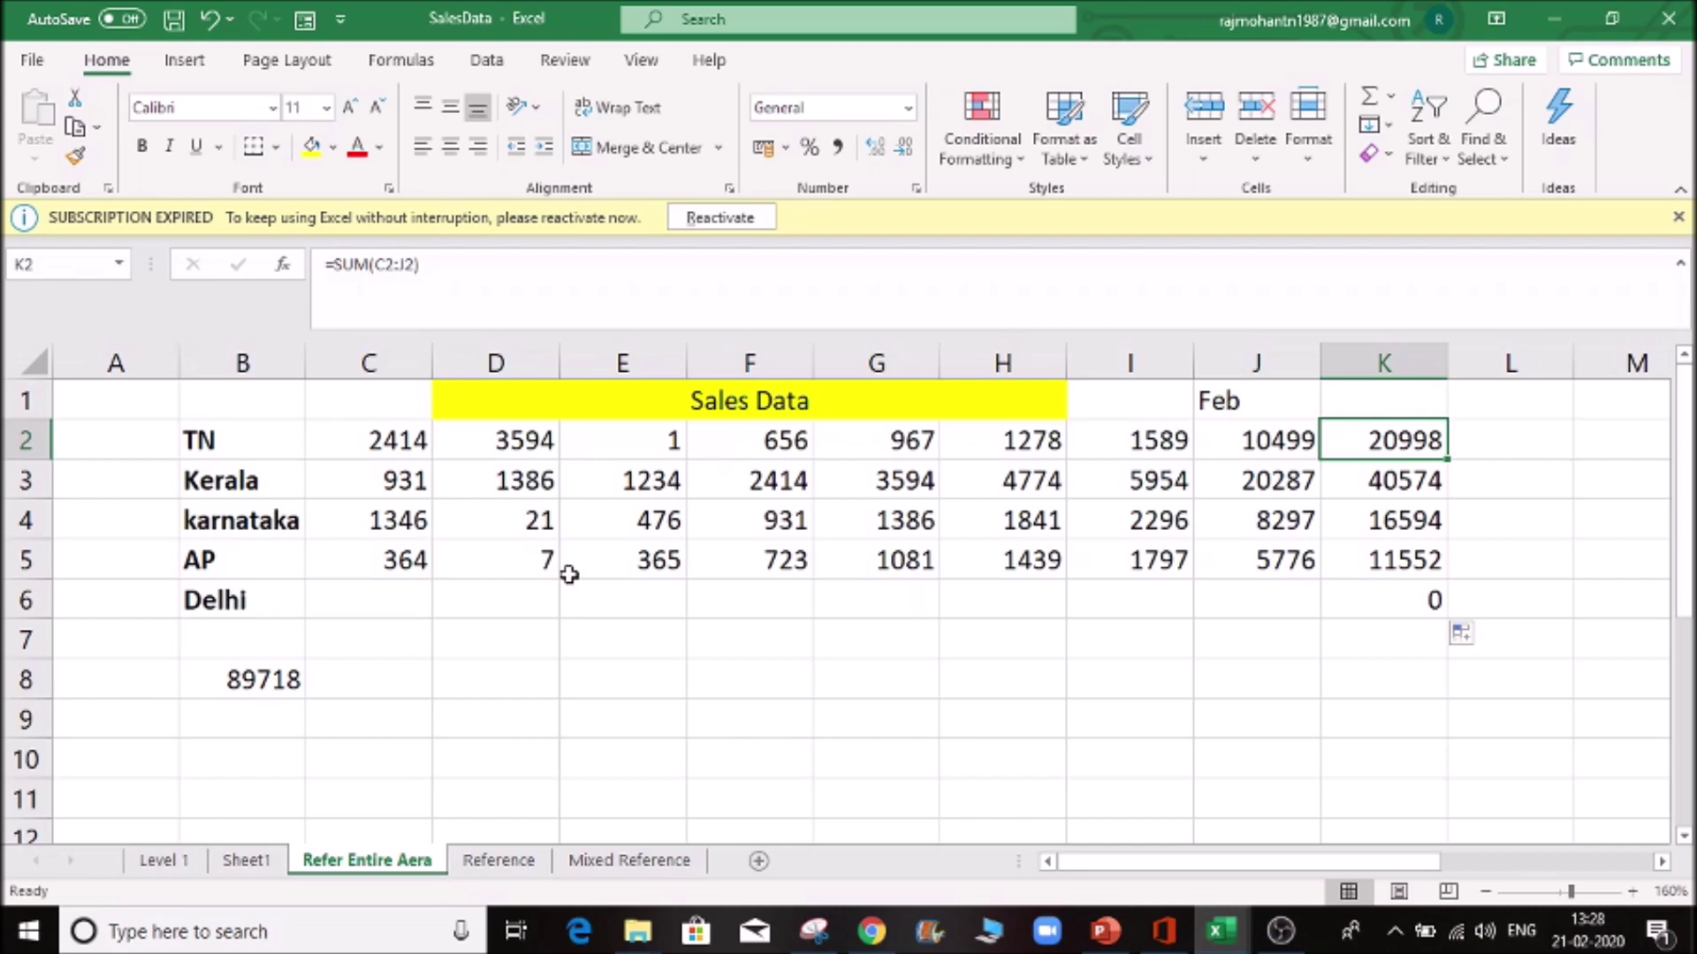
key(shift+Down)
key(shift+Down)
key(shift+Down)
key(shift+Down)
key(ctrl+c)
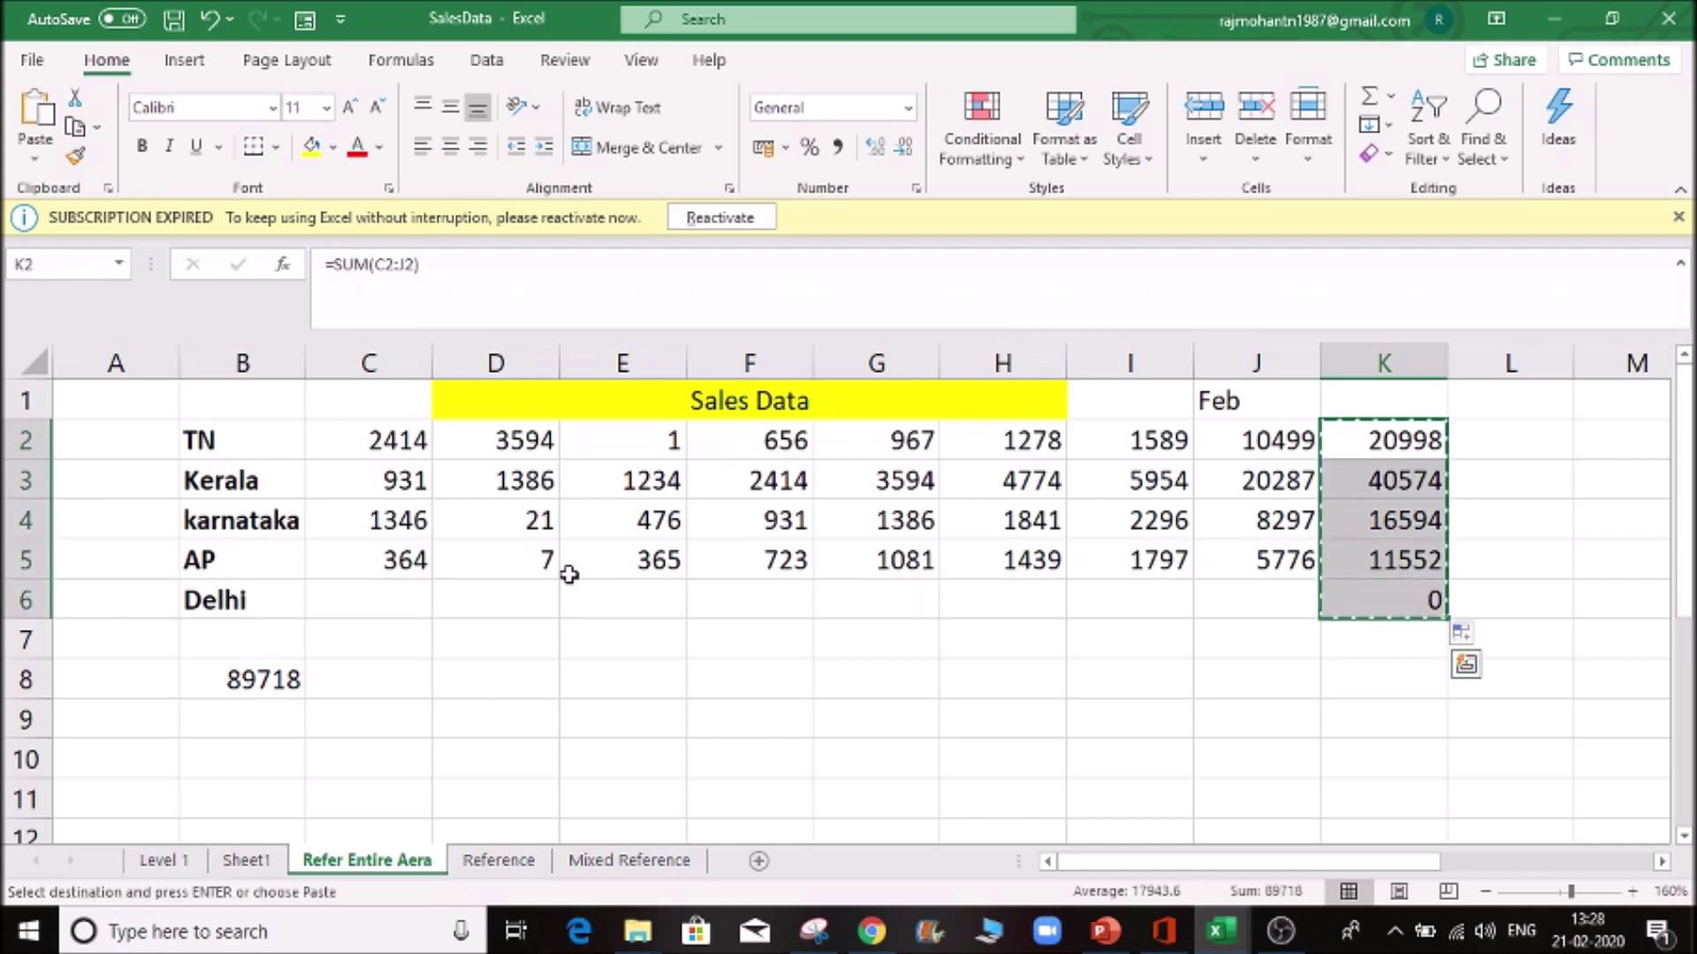
key(Delete)
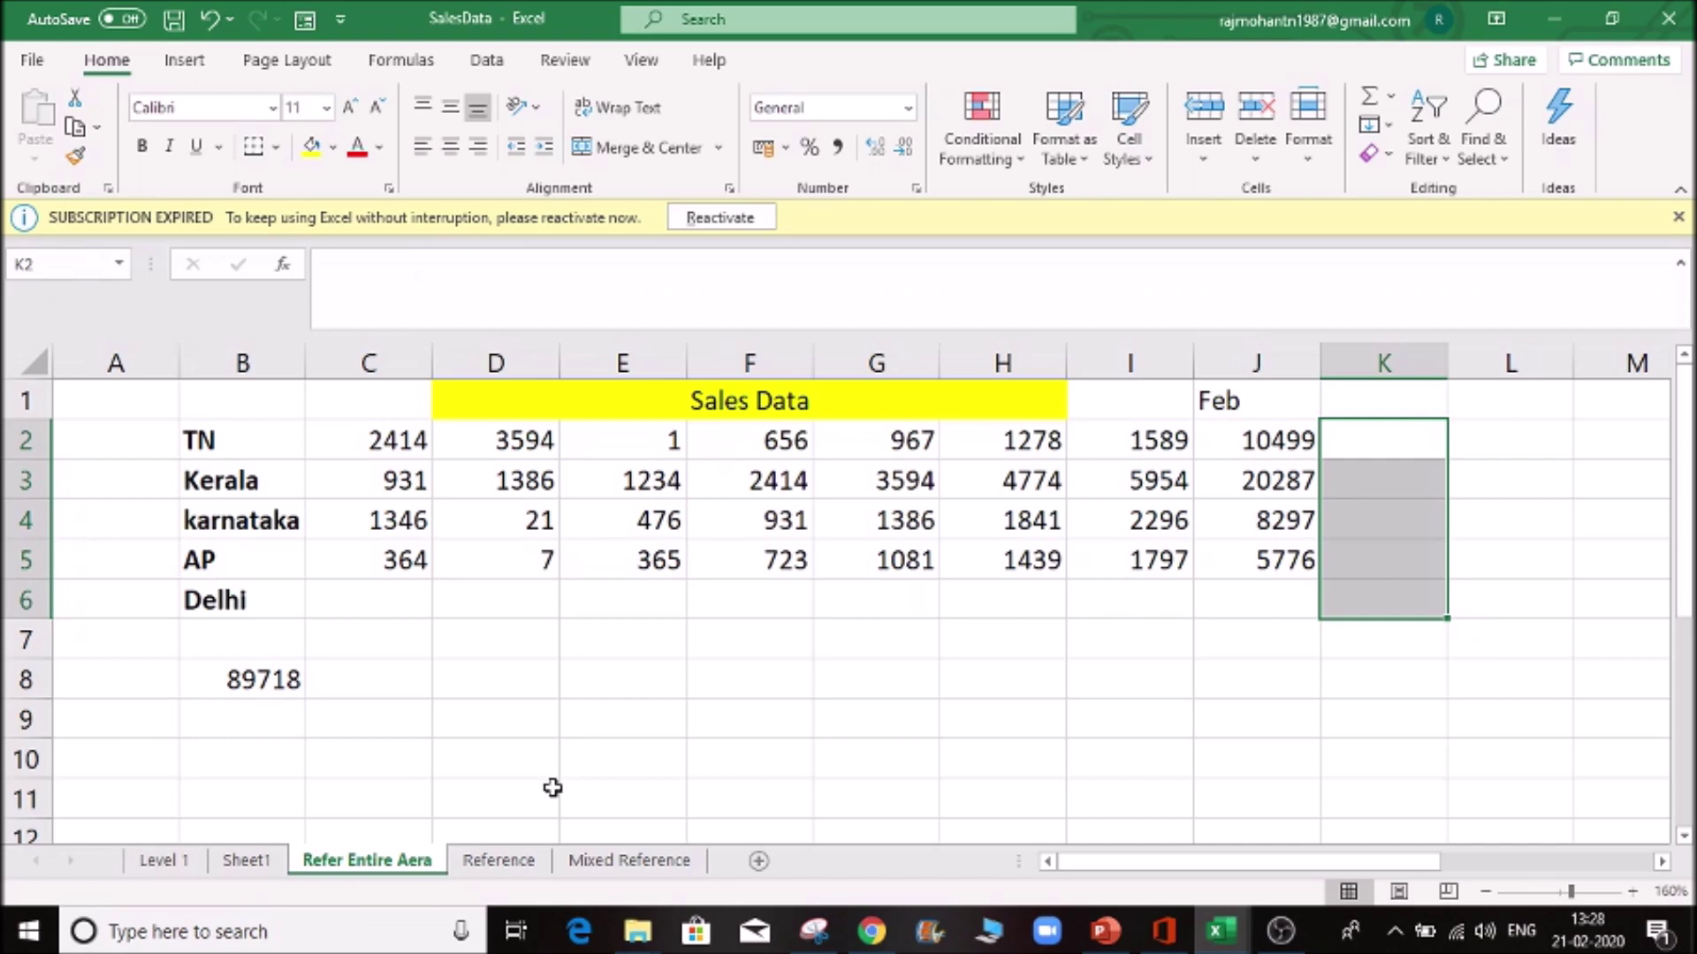
- Look through the Reference and Mixed Reference sheets to compare their example tables
click(497, 861)
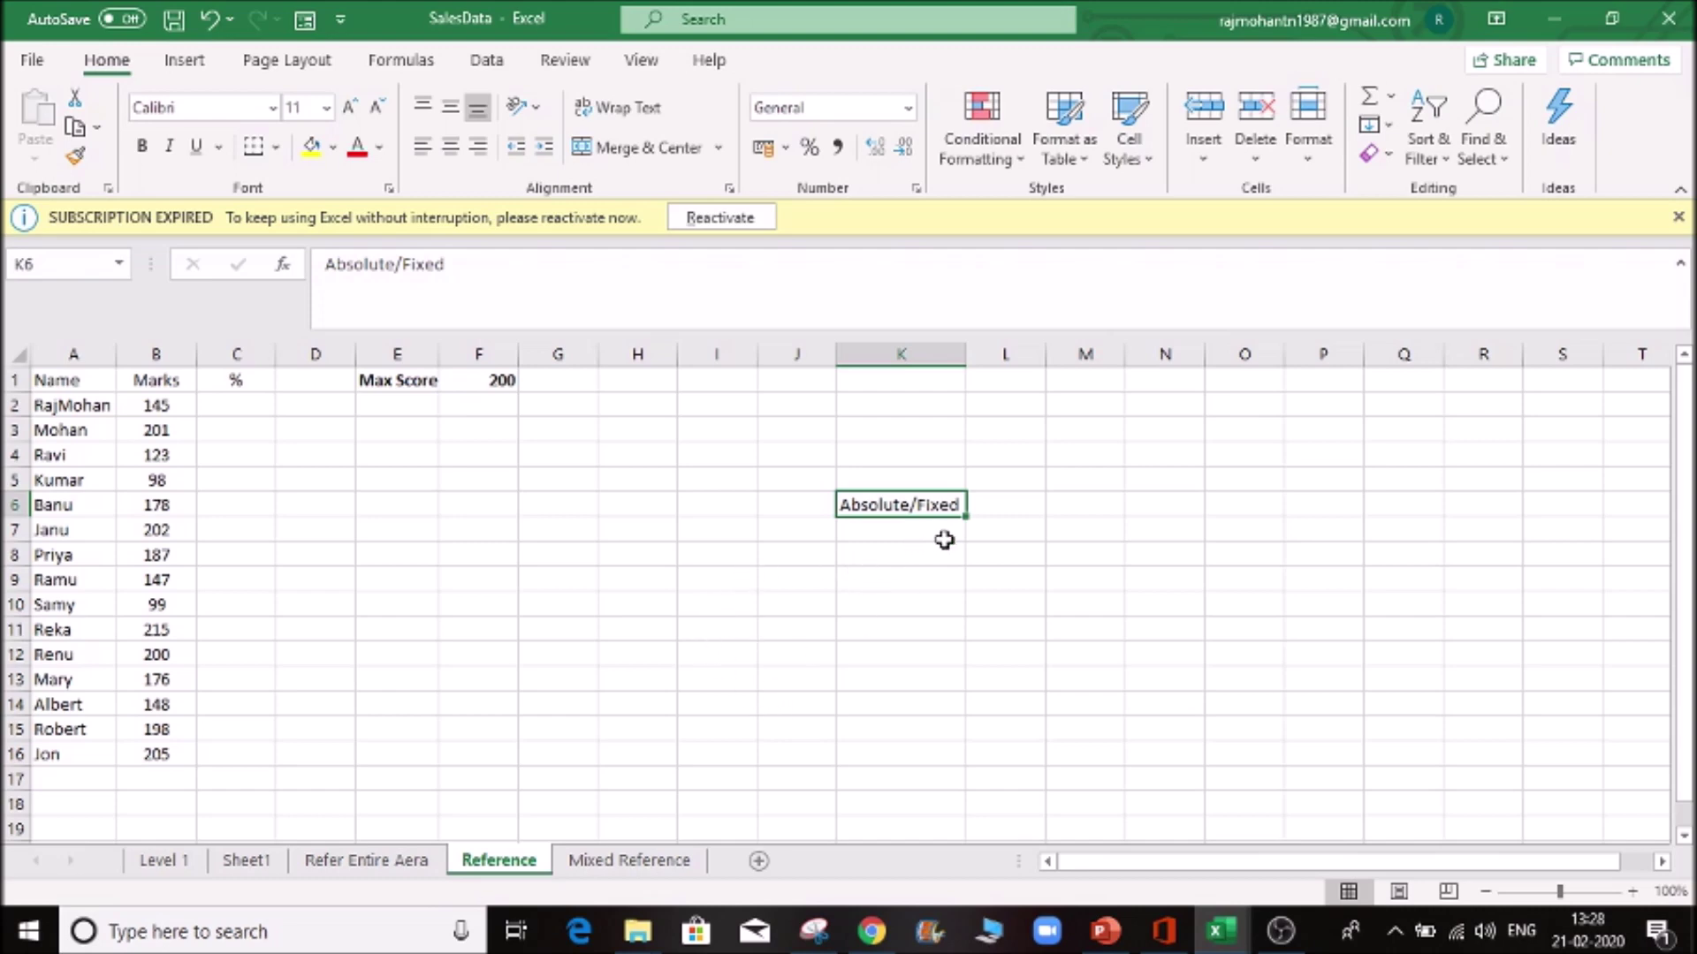
click(629, 862)
click(512, 862)
click(382, 864)
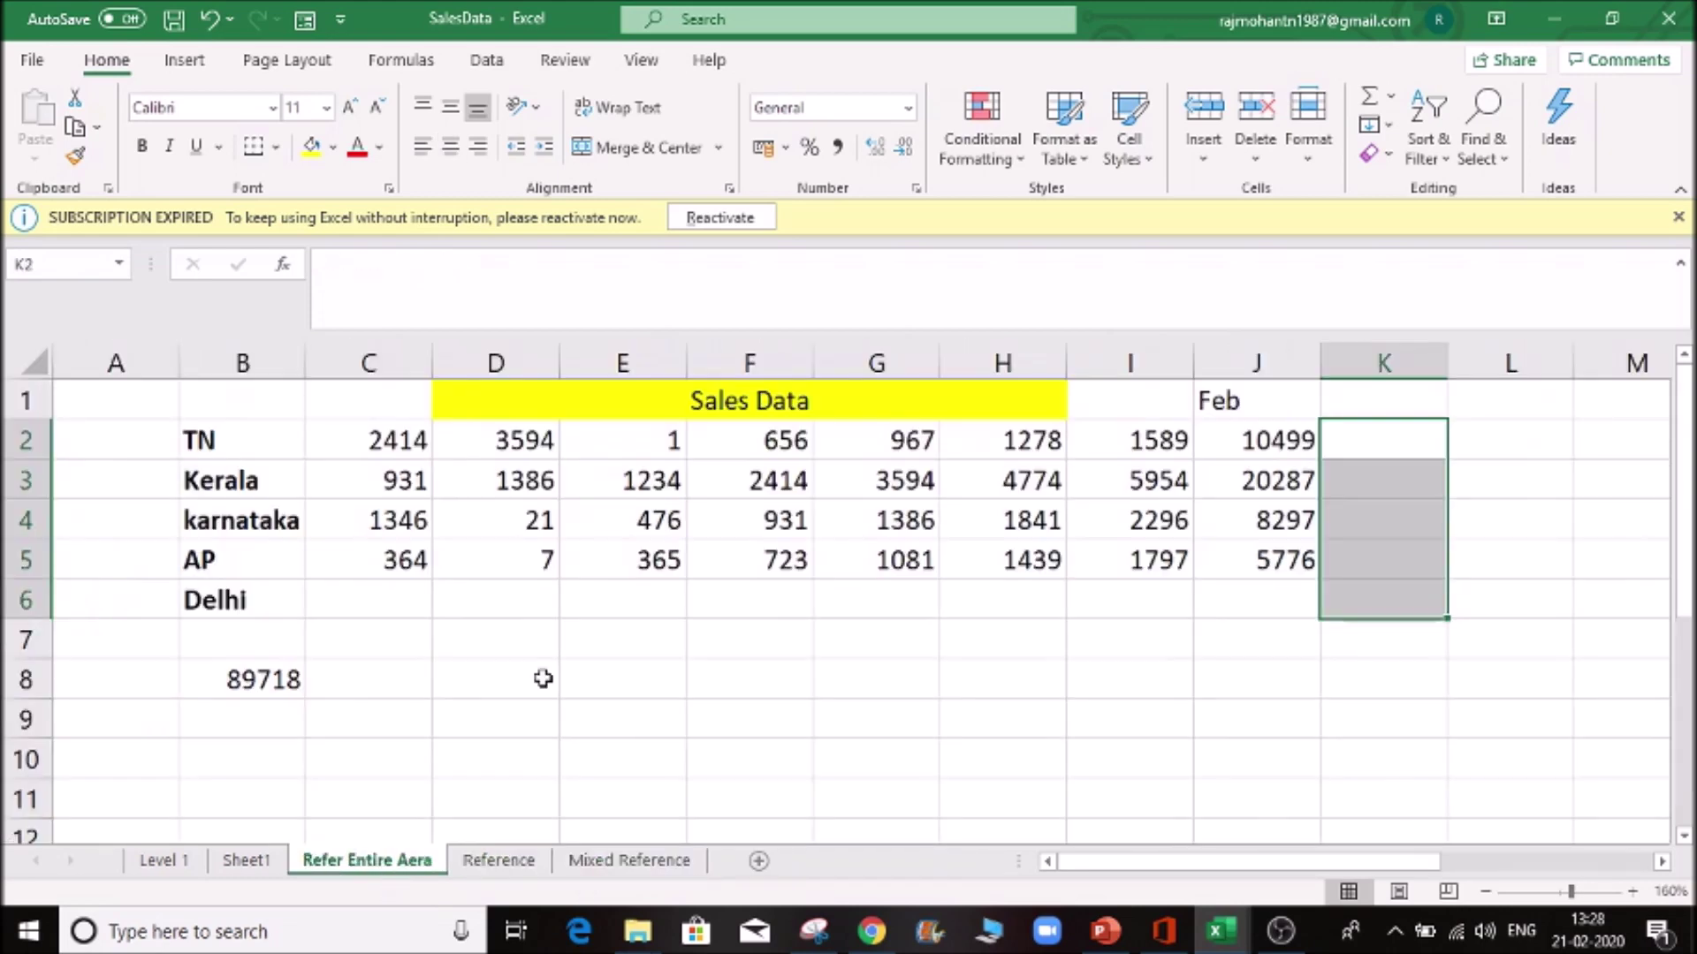
click(499, 861)
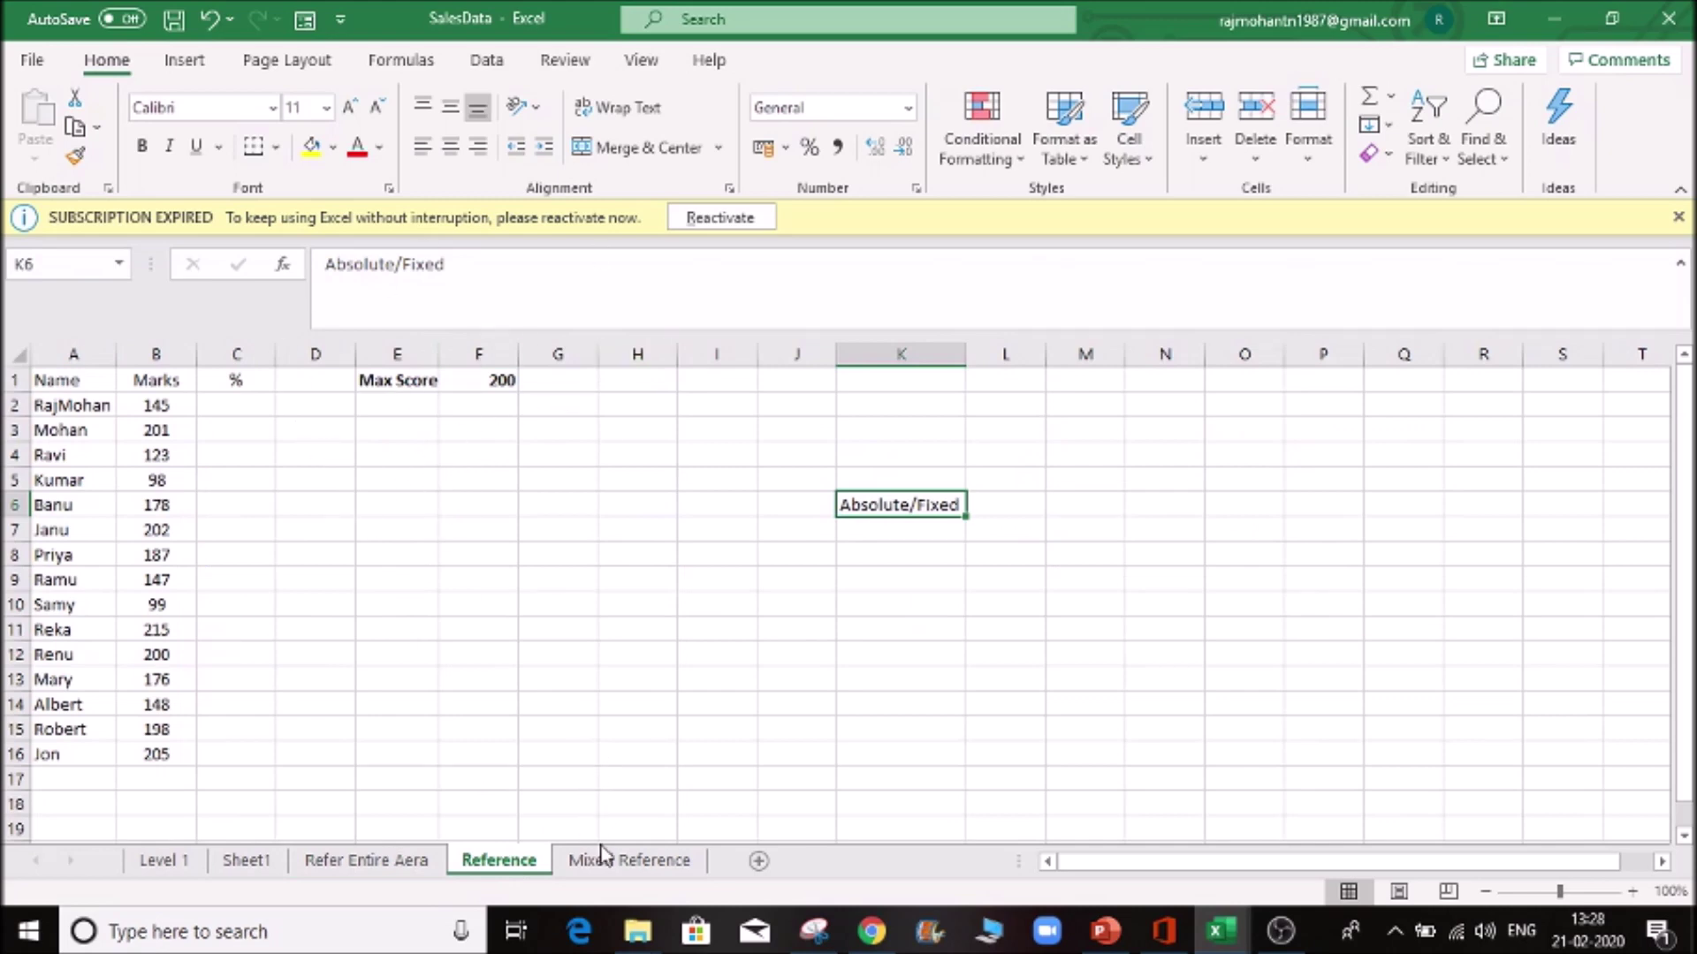
click(636, 855)
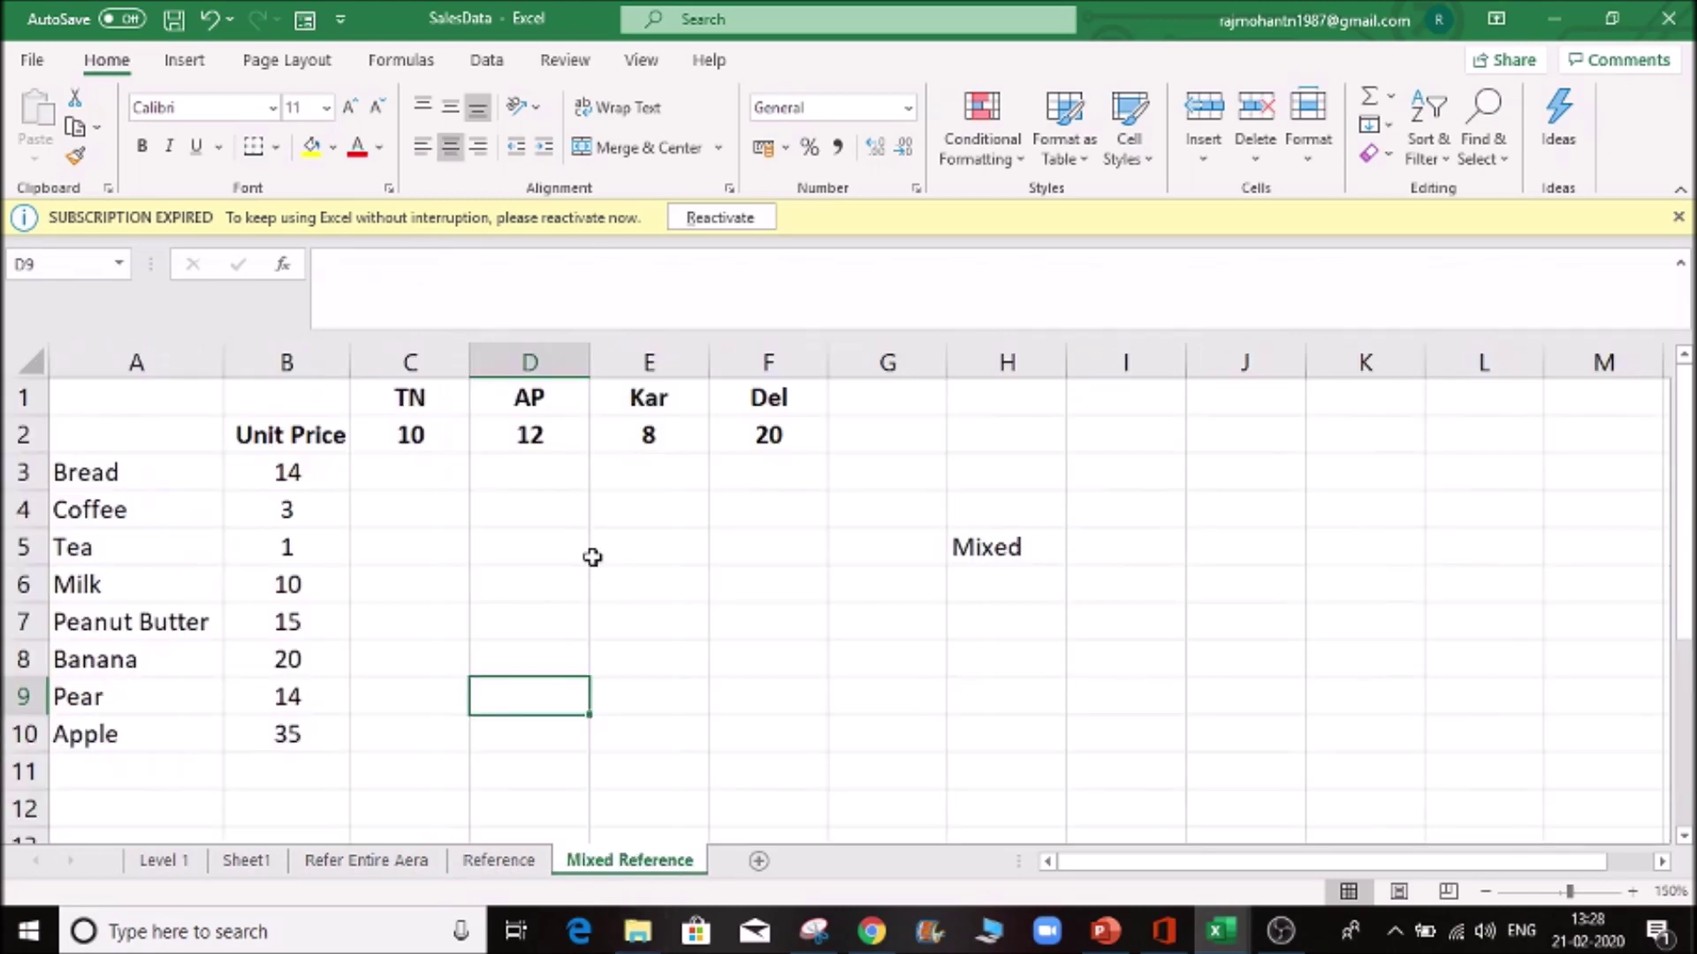
- On the Reference sheet, set the Max Score in F1 to 250
click(497, 862)
click(1632, 890)
click(1632, 890)
click(1632, 891)
click(1632, 891)
click(1632, 890)
scroll(1034, 641, up, 1)
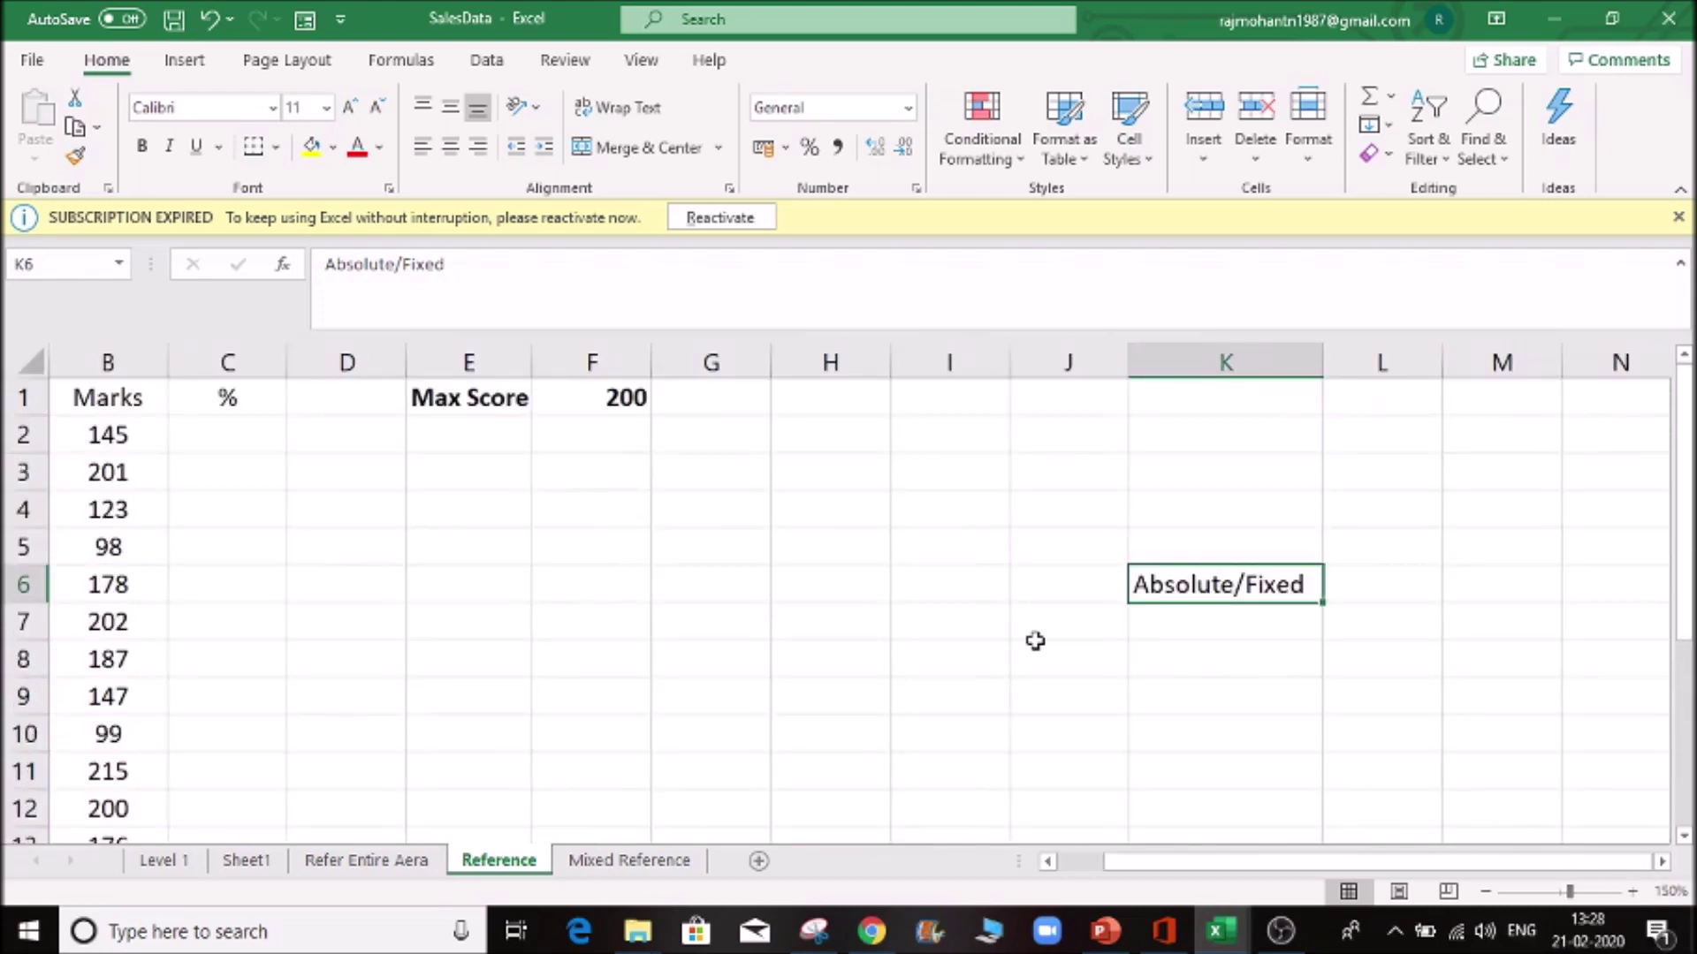
drag(1175, 864, 1131, 866)
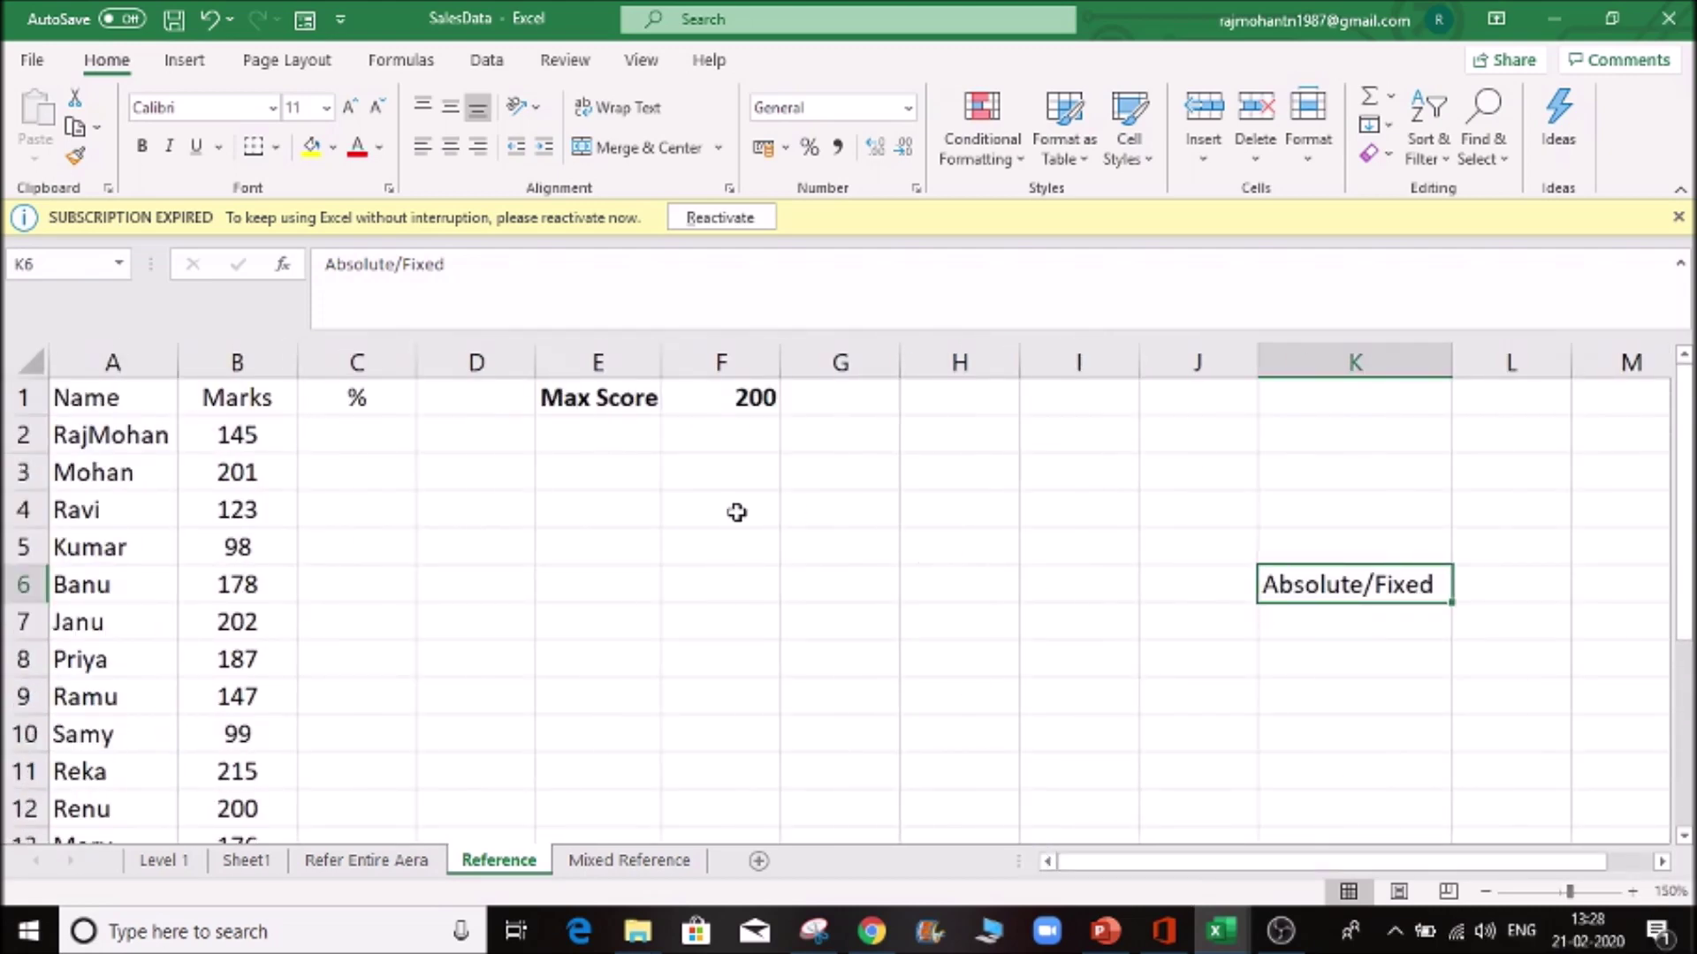
click(397, 437)
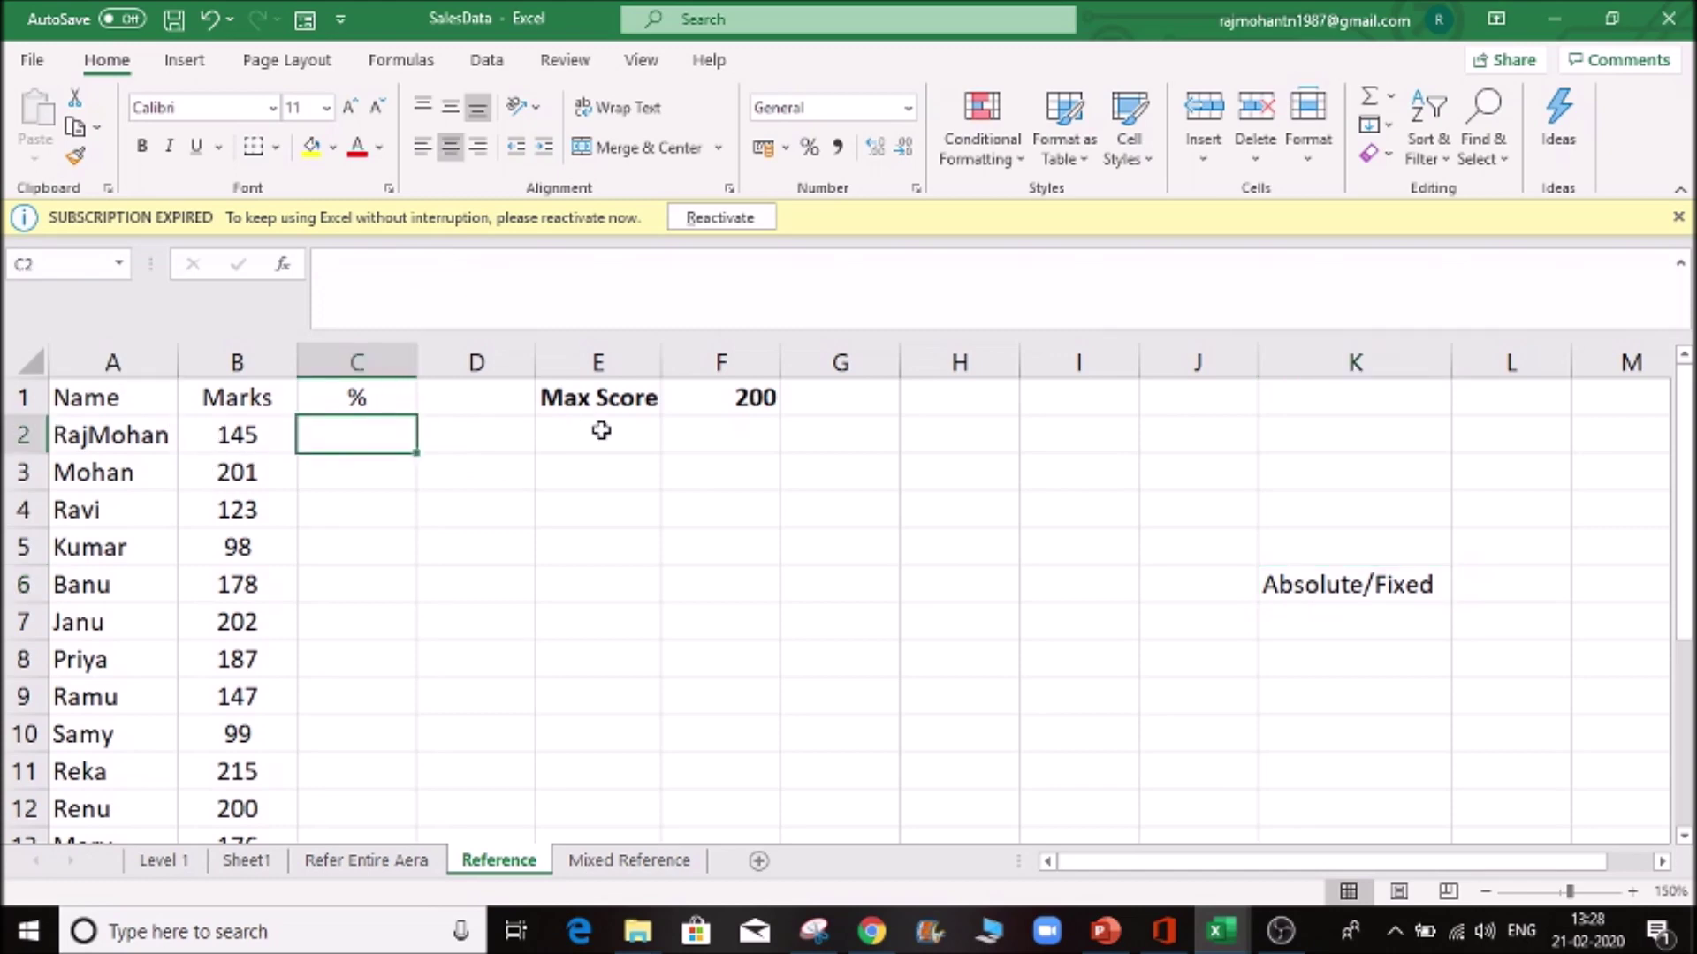
click(773, 401)
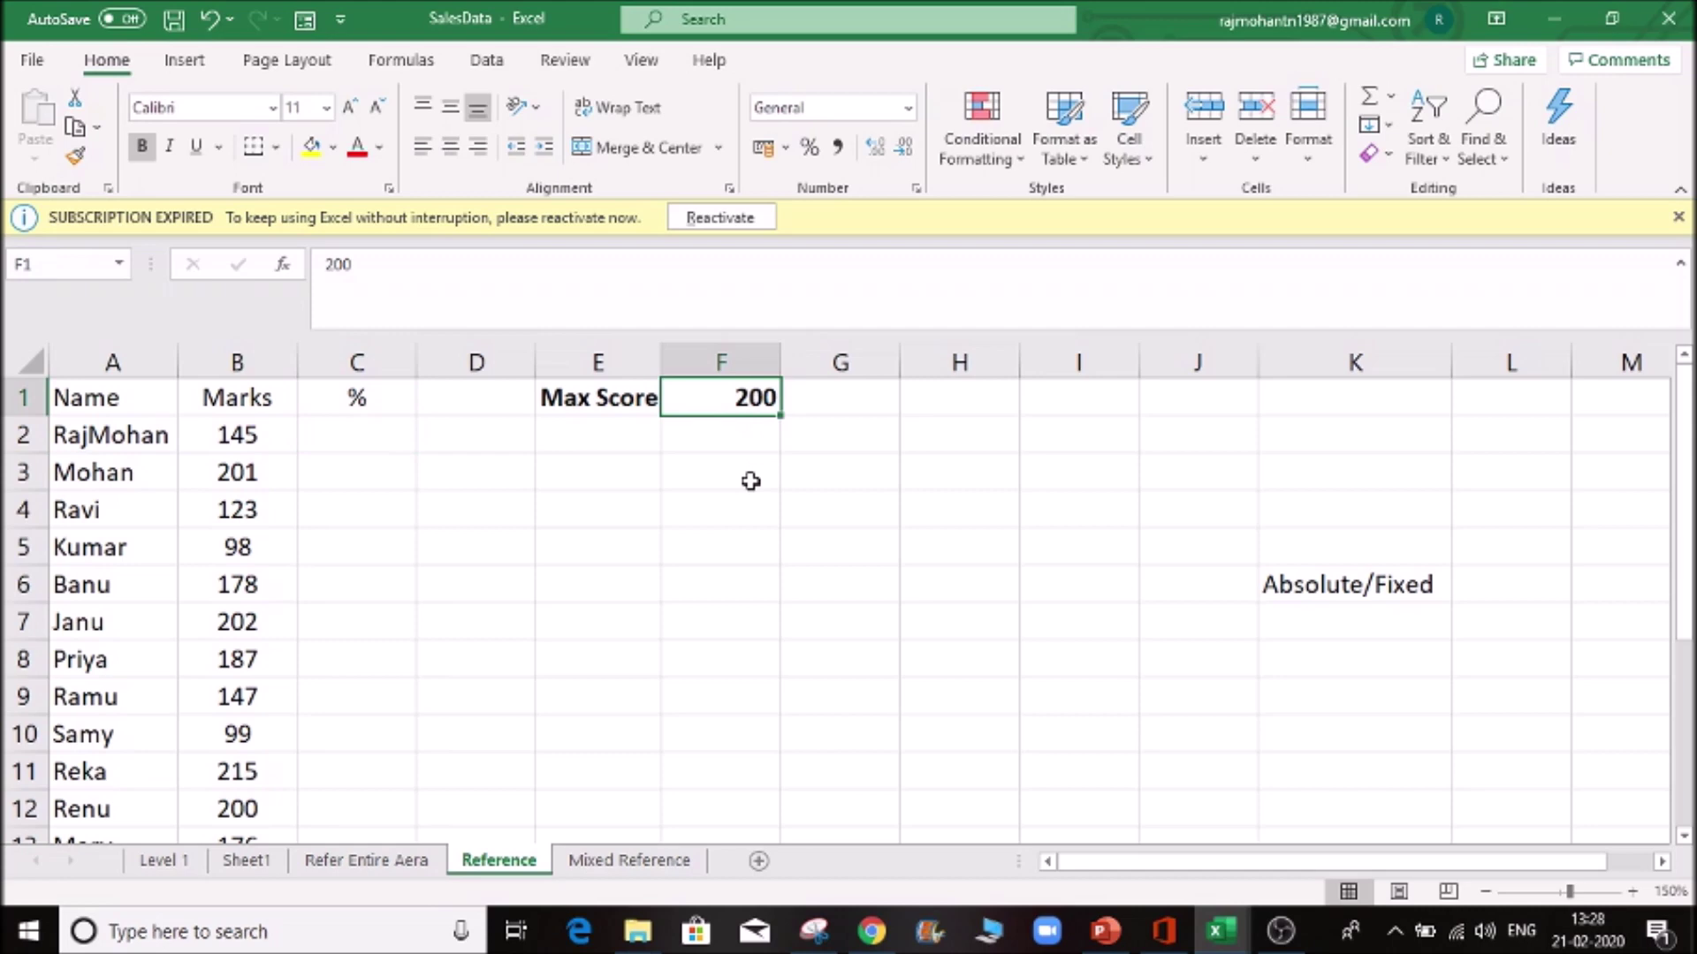
text(250)
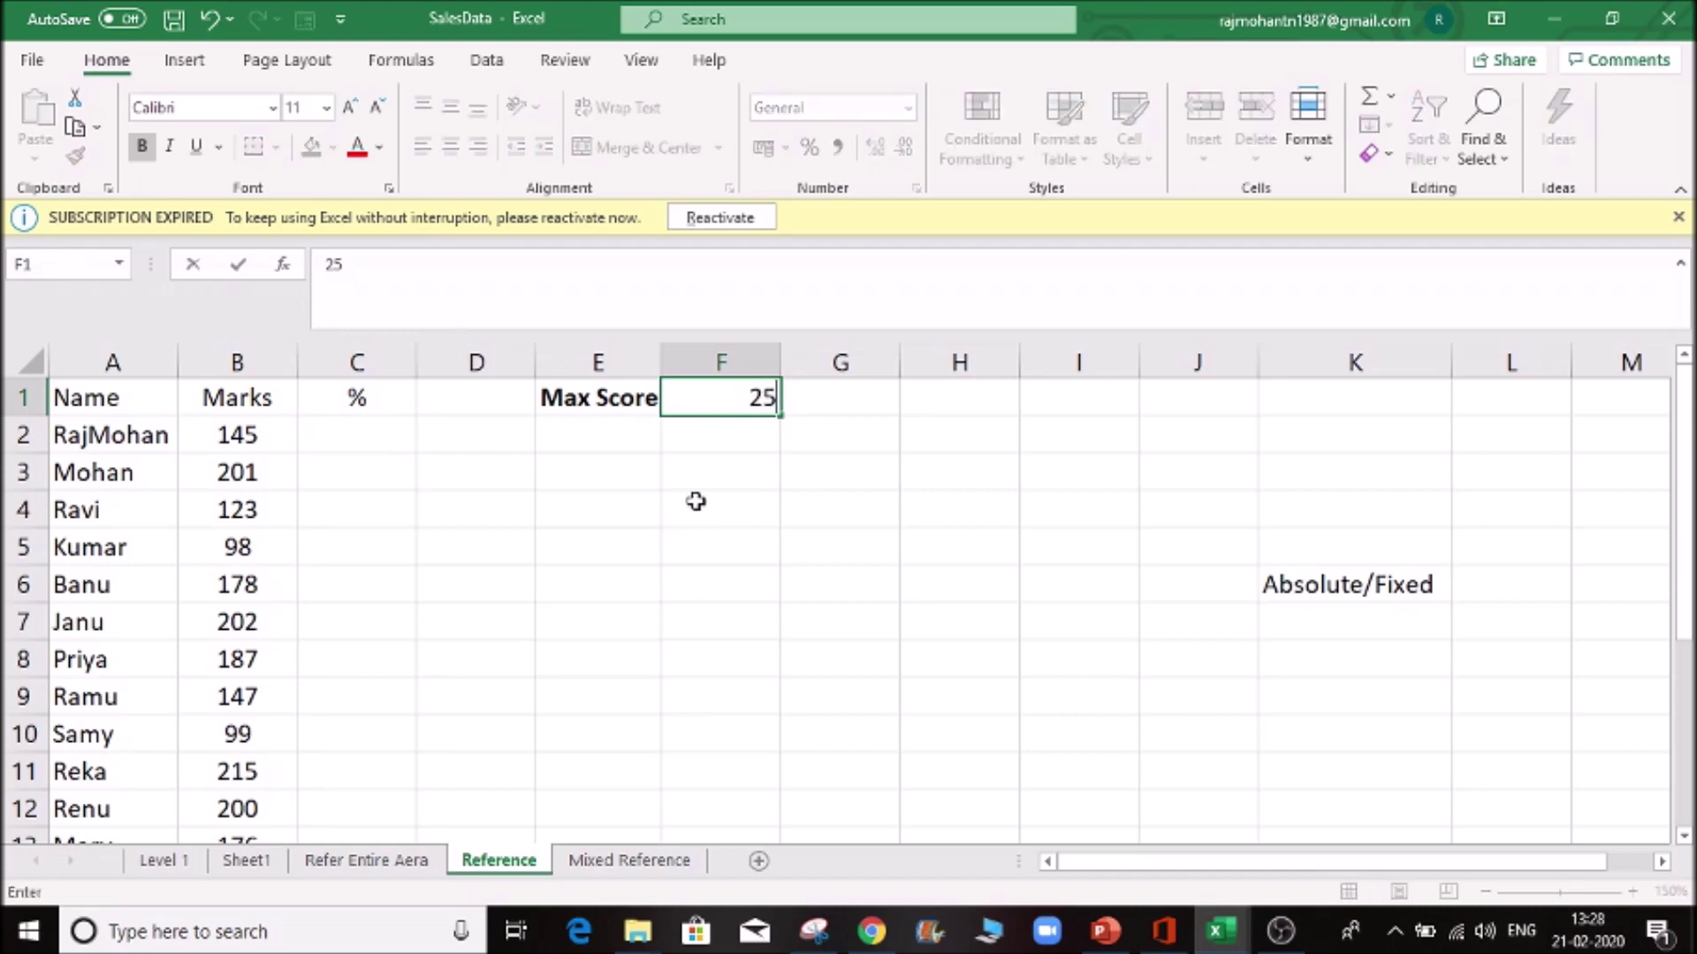
key(Tab)
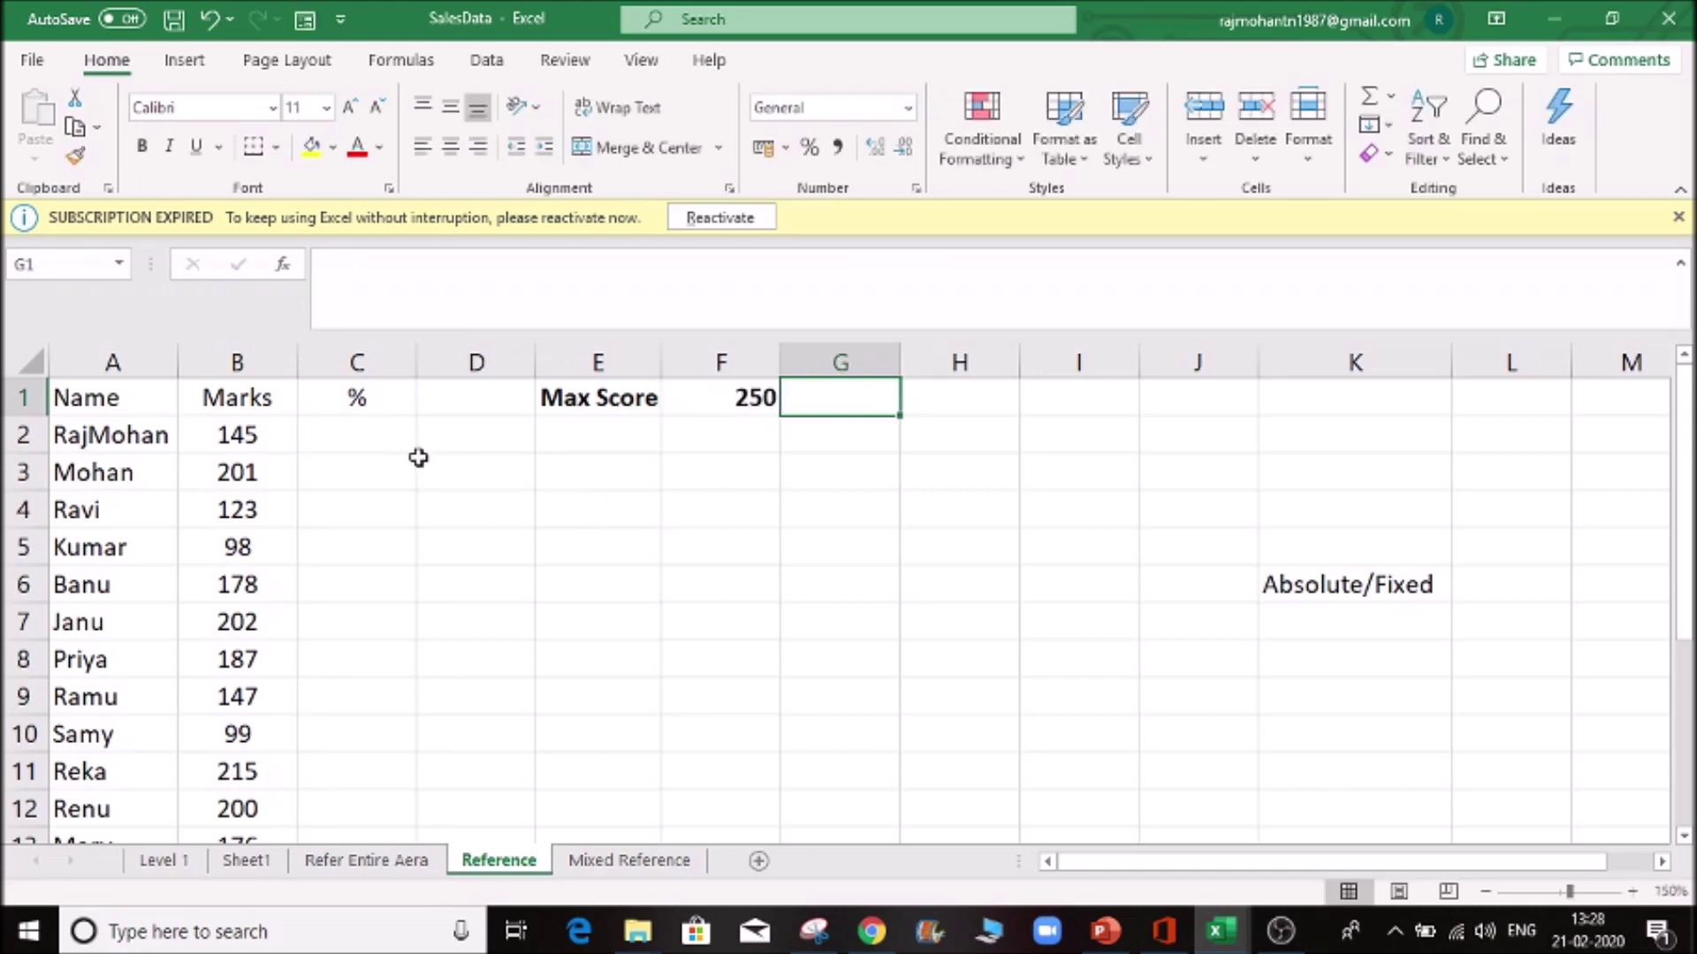
- Enter a formula in C2 that divides the marks in B2 by the Max Score in F1, using relative references
click(347, 444)
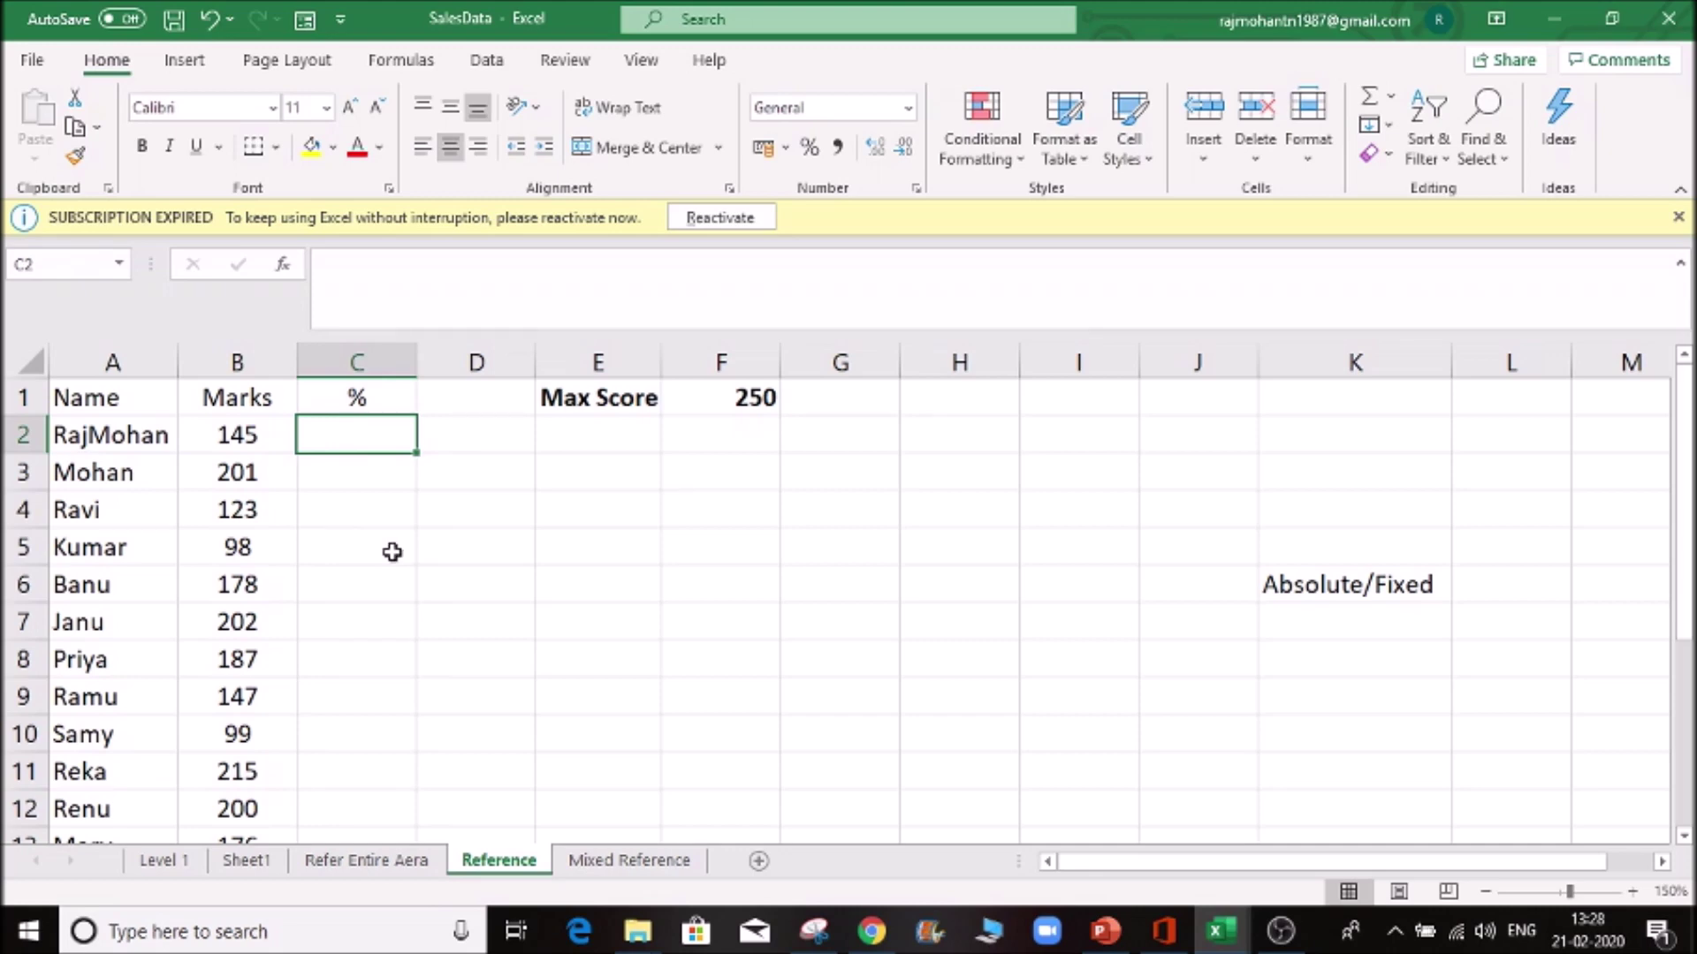
text(=sum)
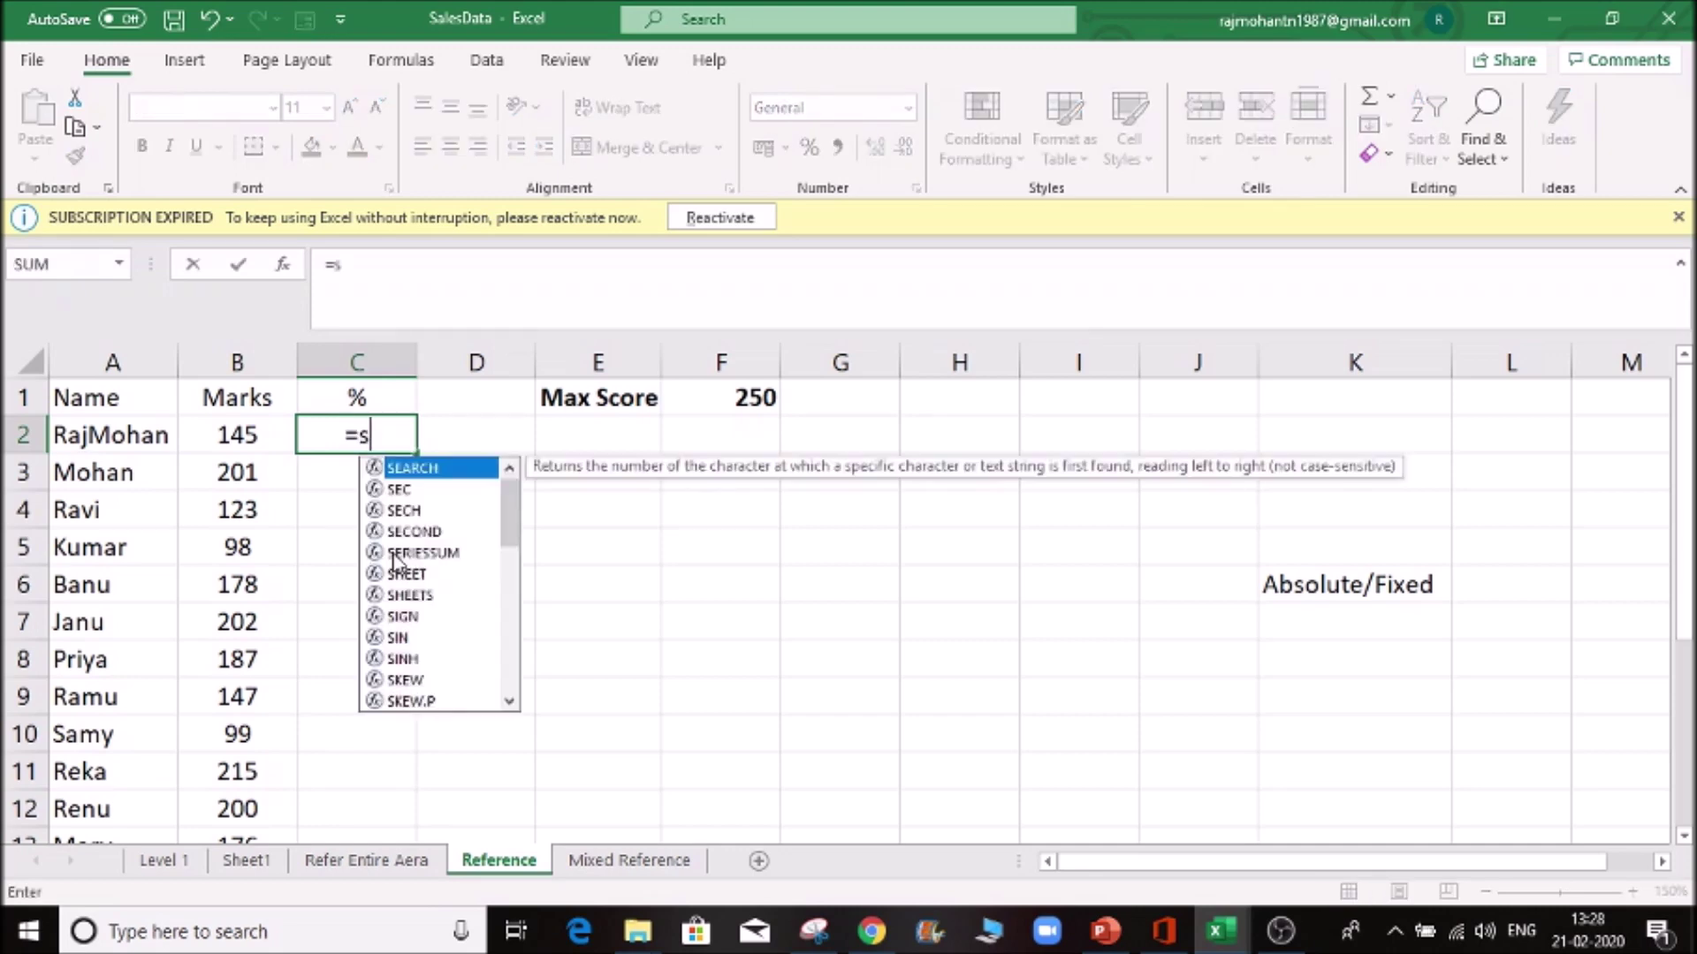
key(BackSpace)
key(BackSpace)
key(BackSpace)
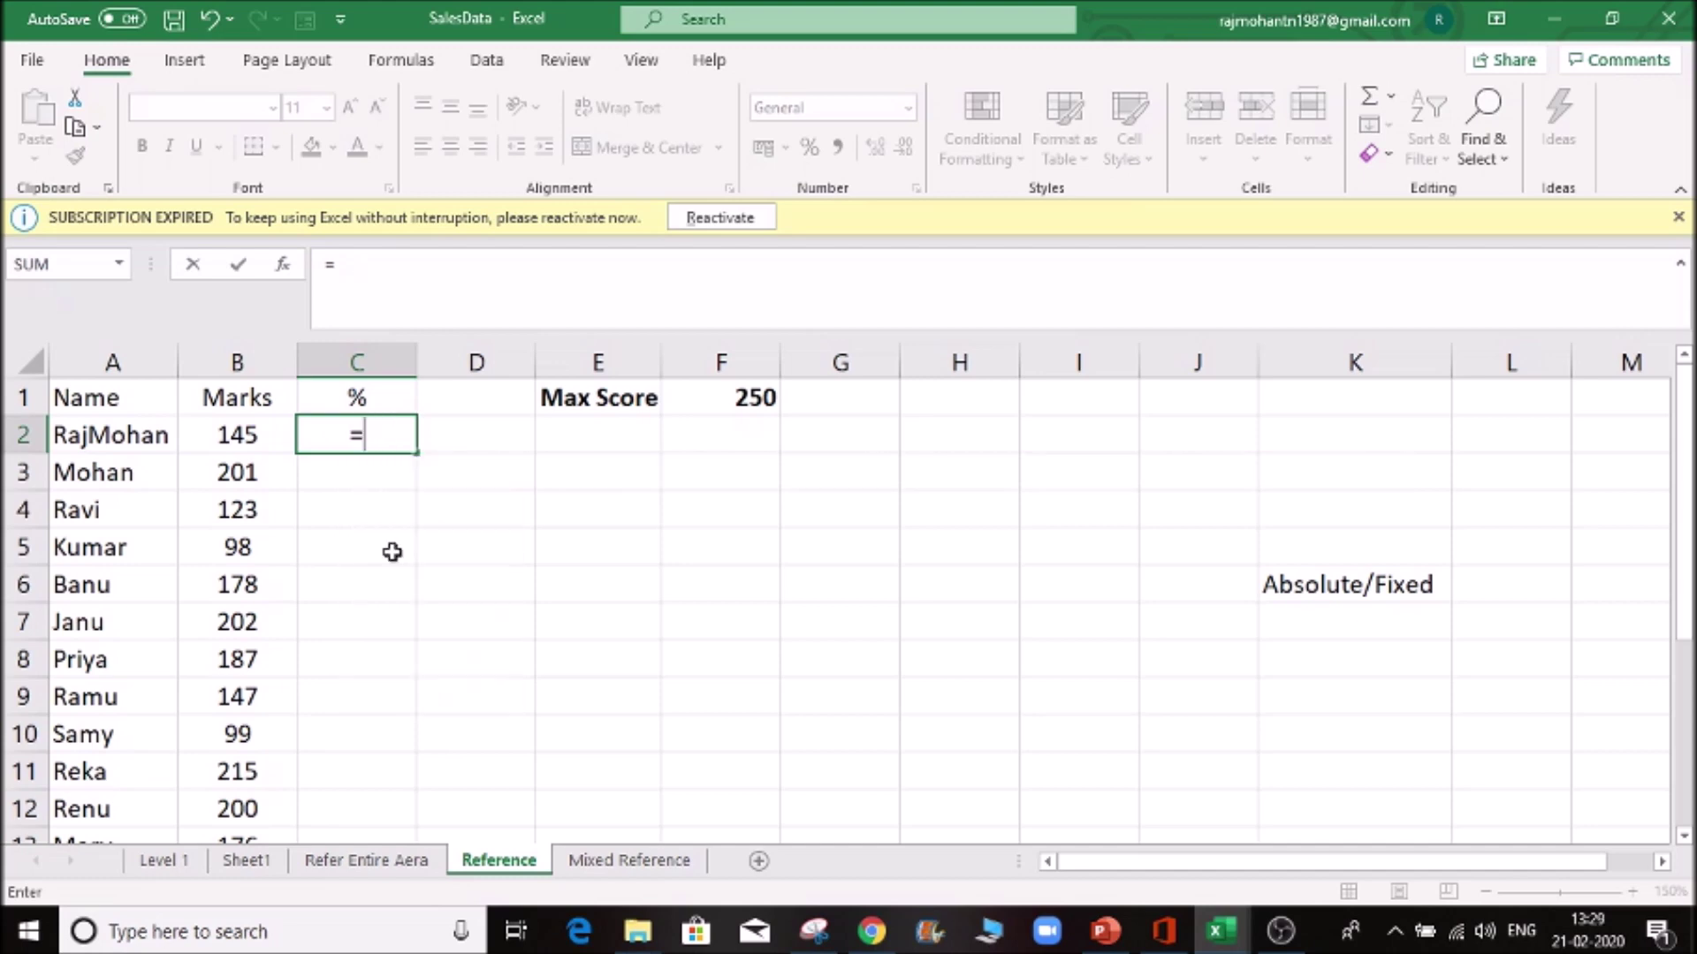
click(249, 430)
text(/)
click(744, 399)
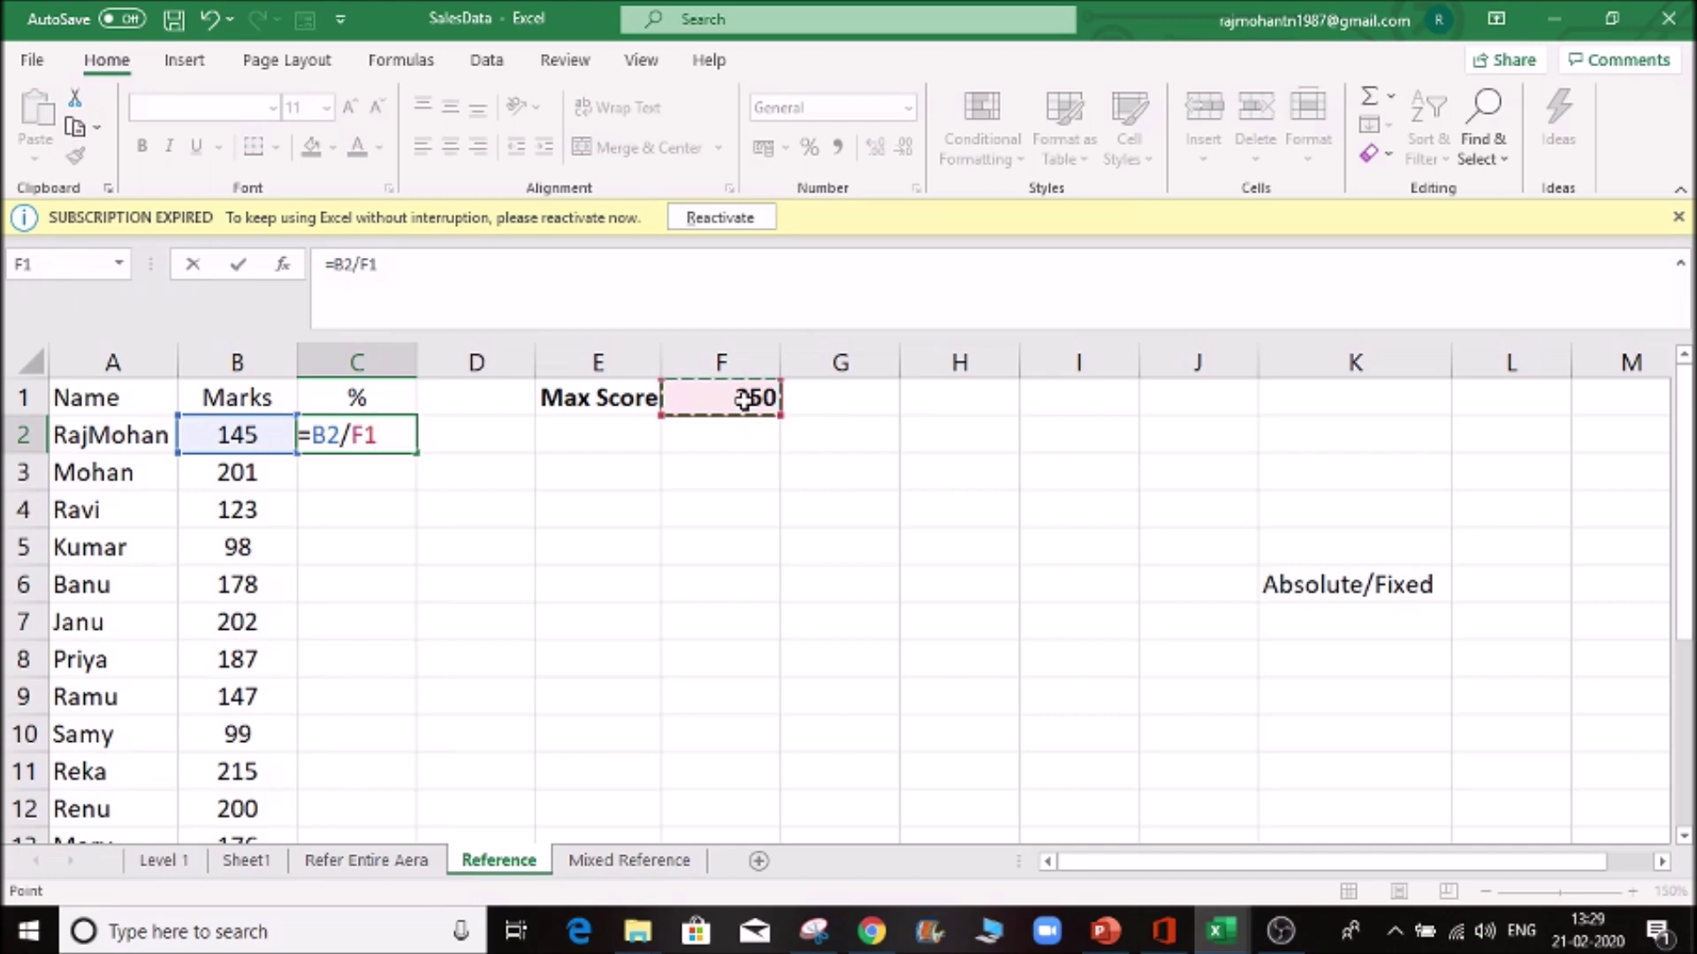
key(Return)
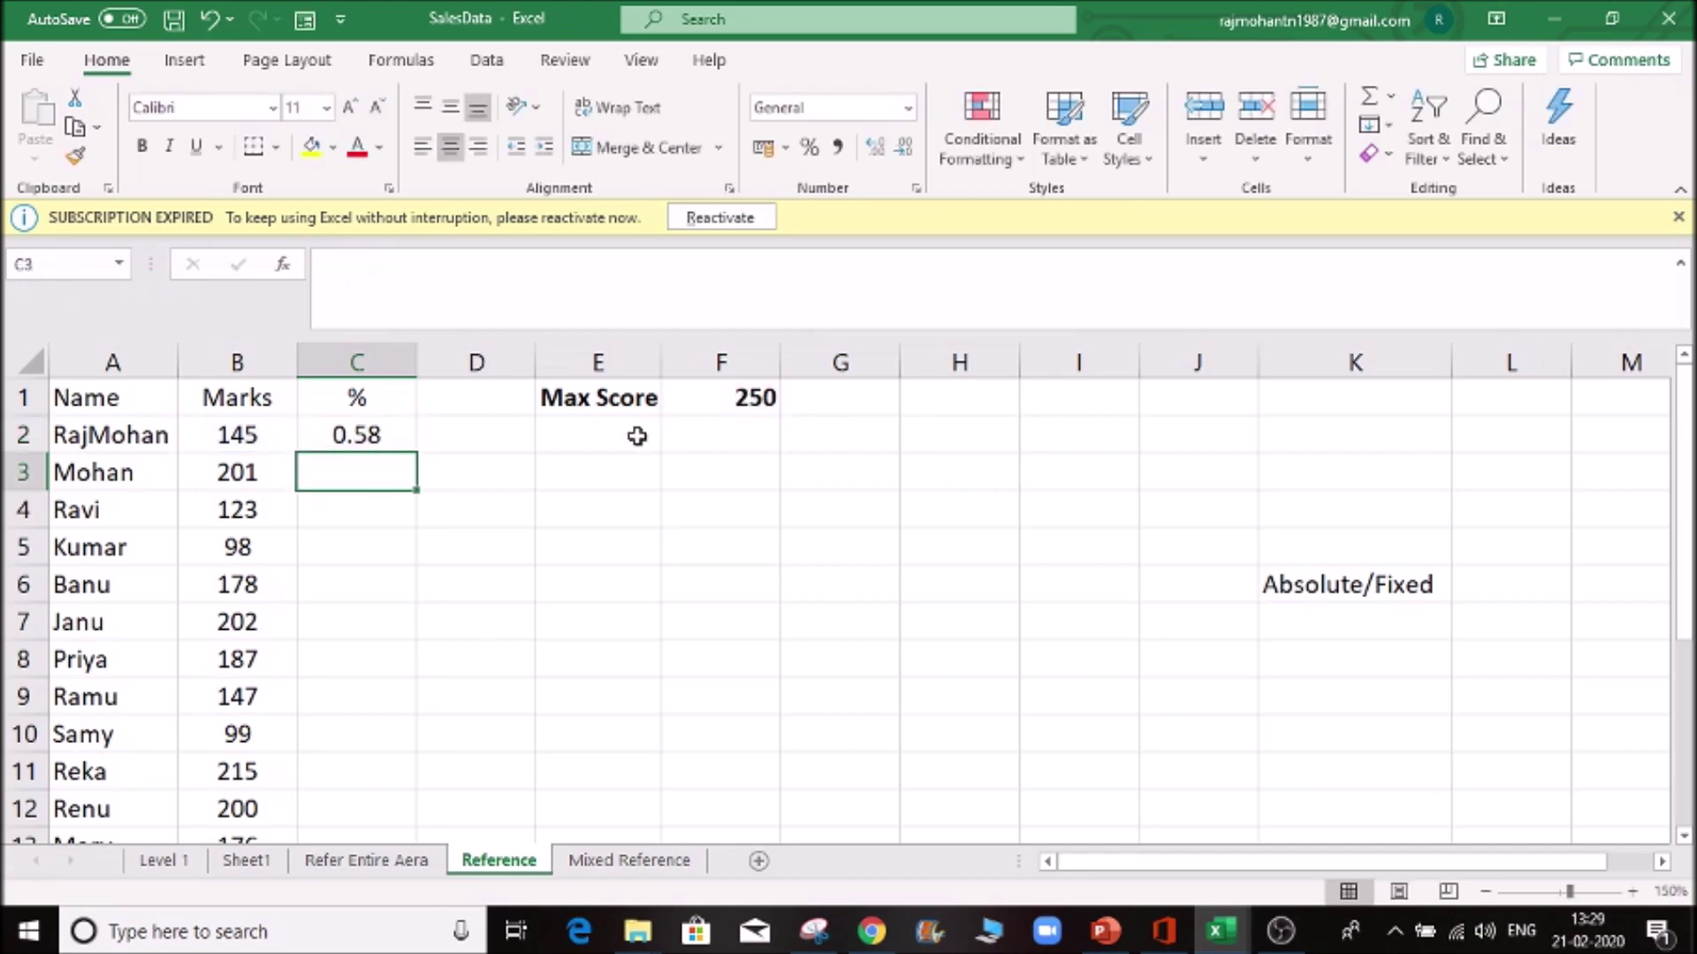
- Format C2 as a percentage with two decimal places
click(375, 432)
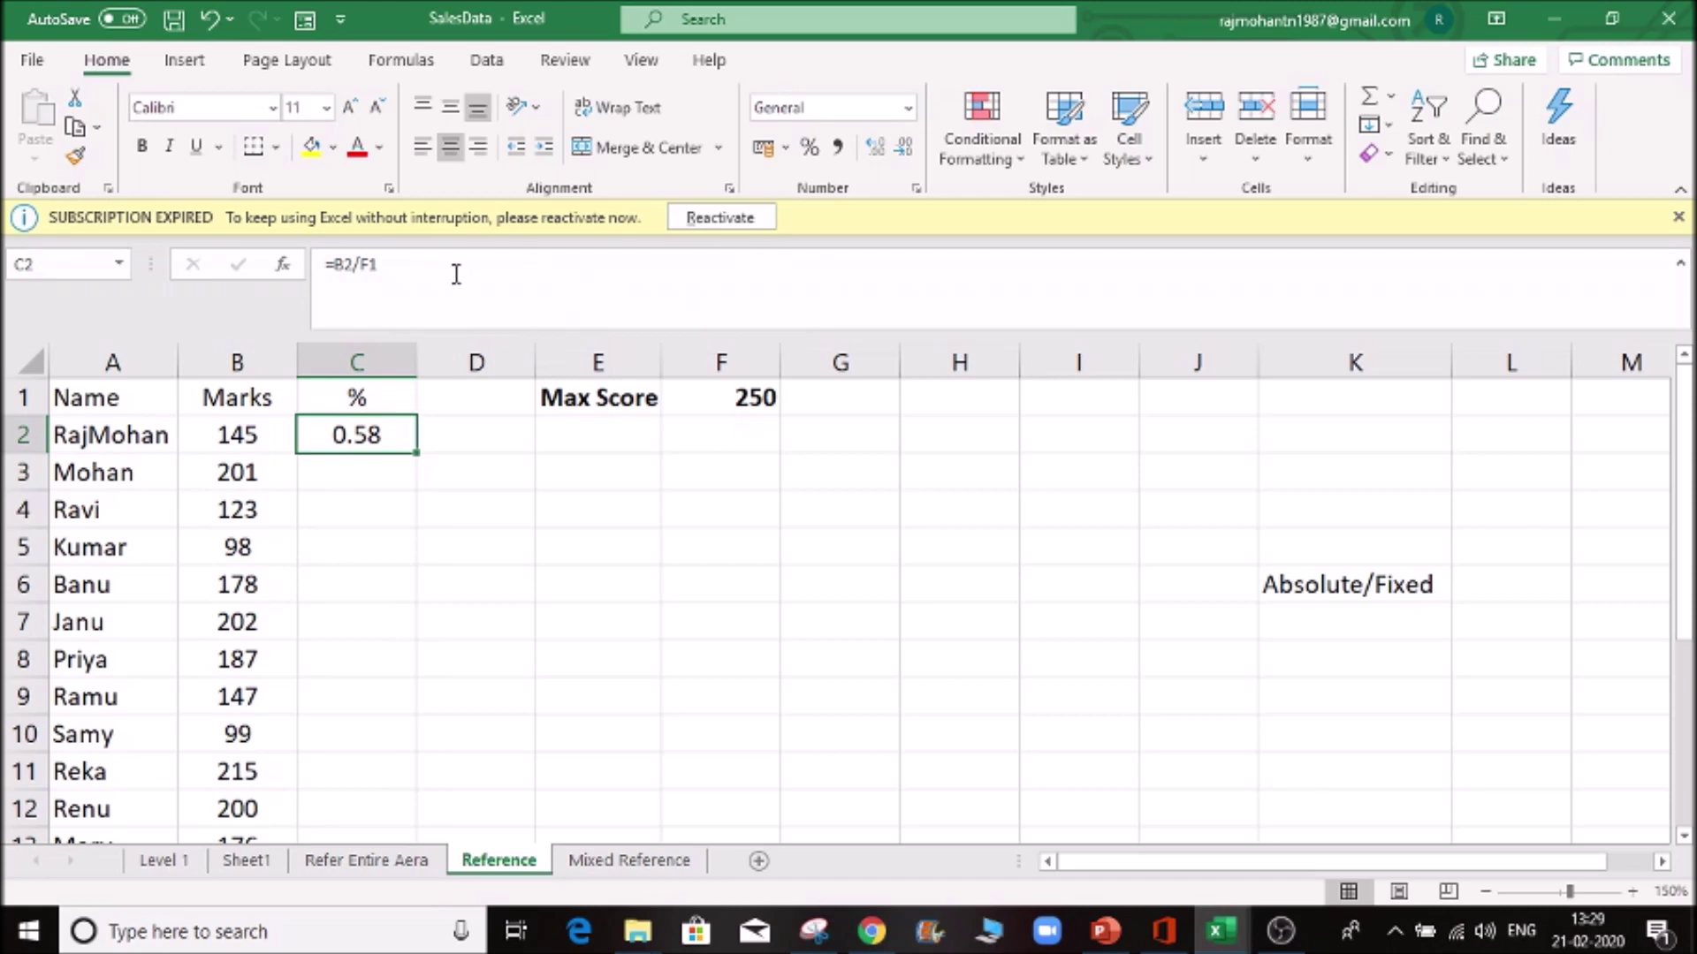
click(810, 146)
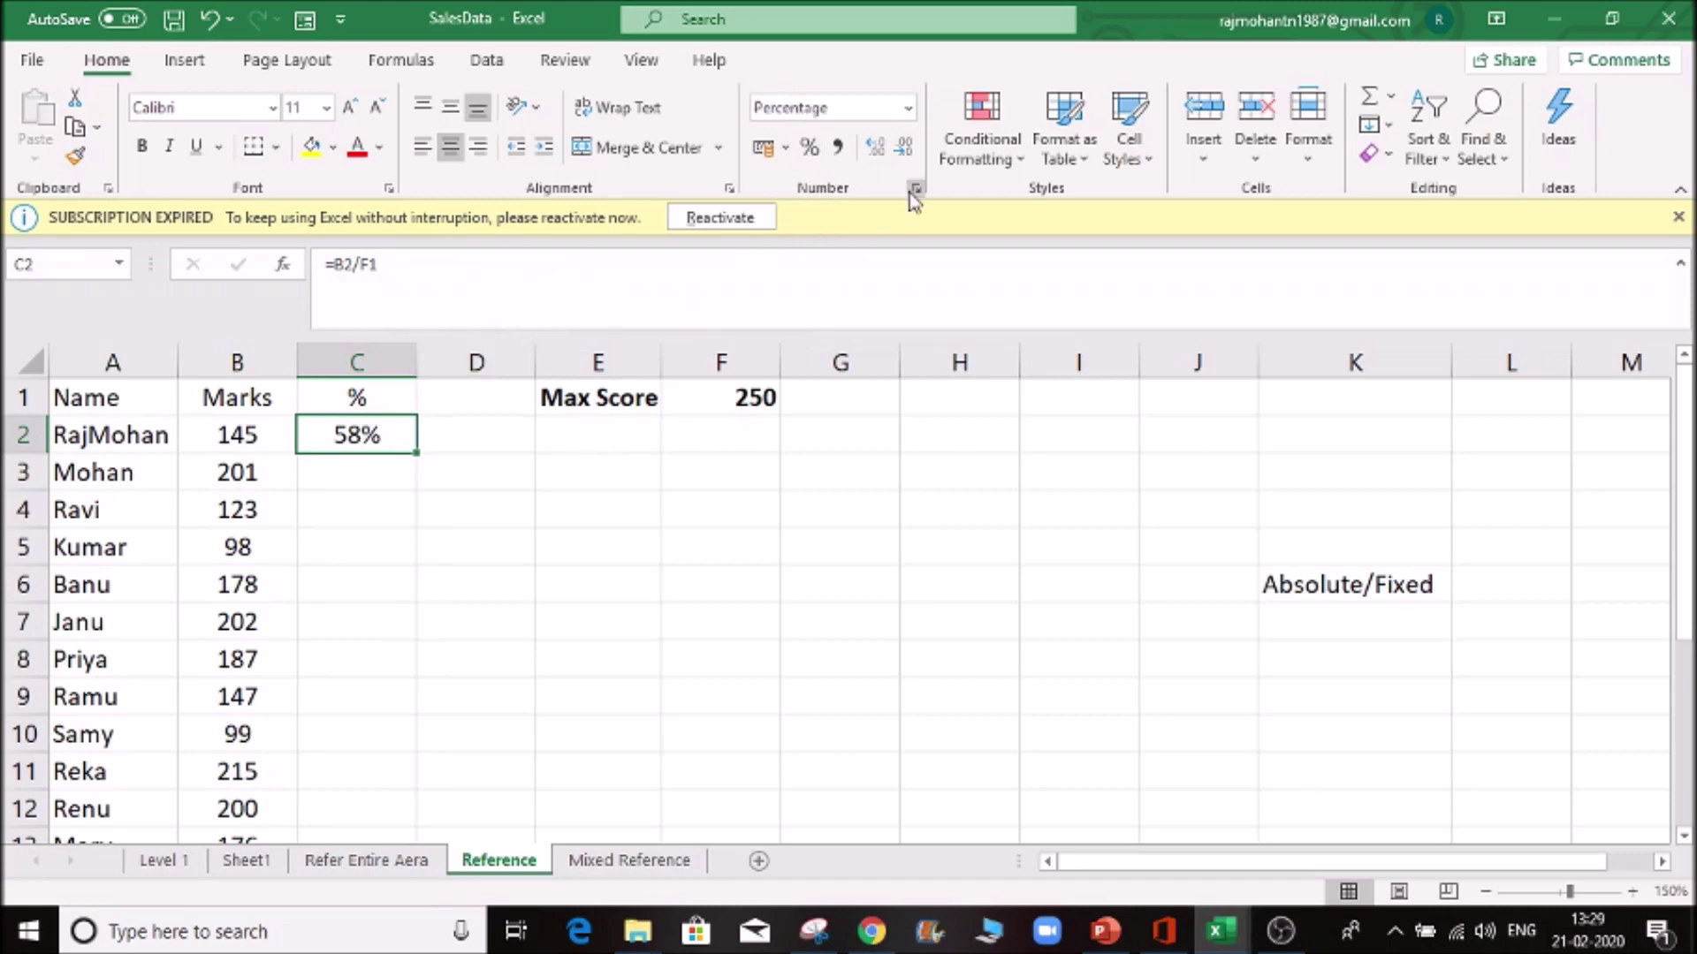
click(875, 147)
click(875, 147)
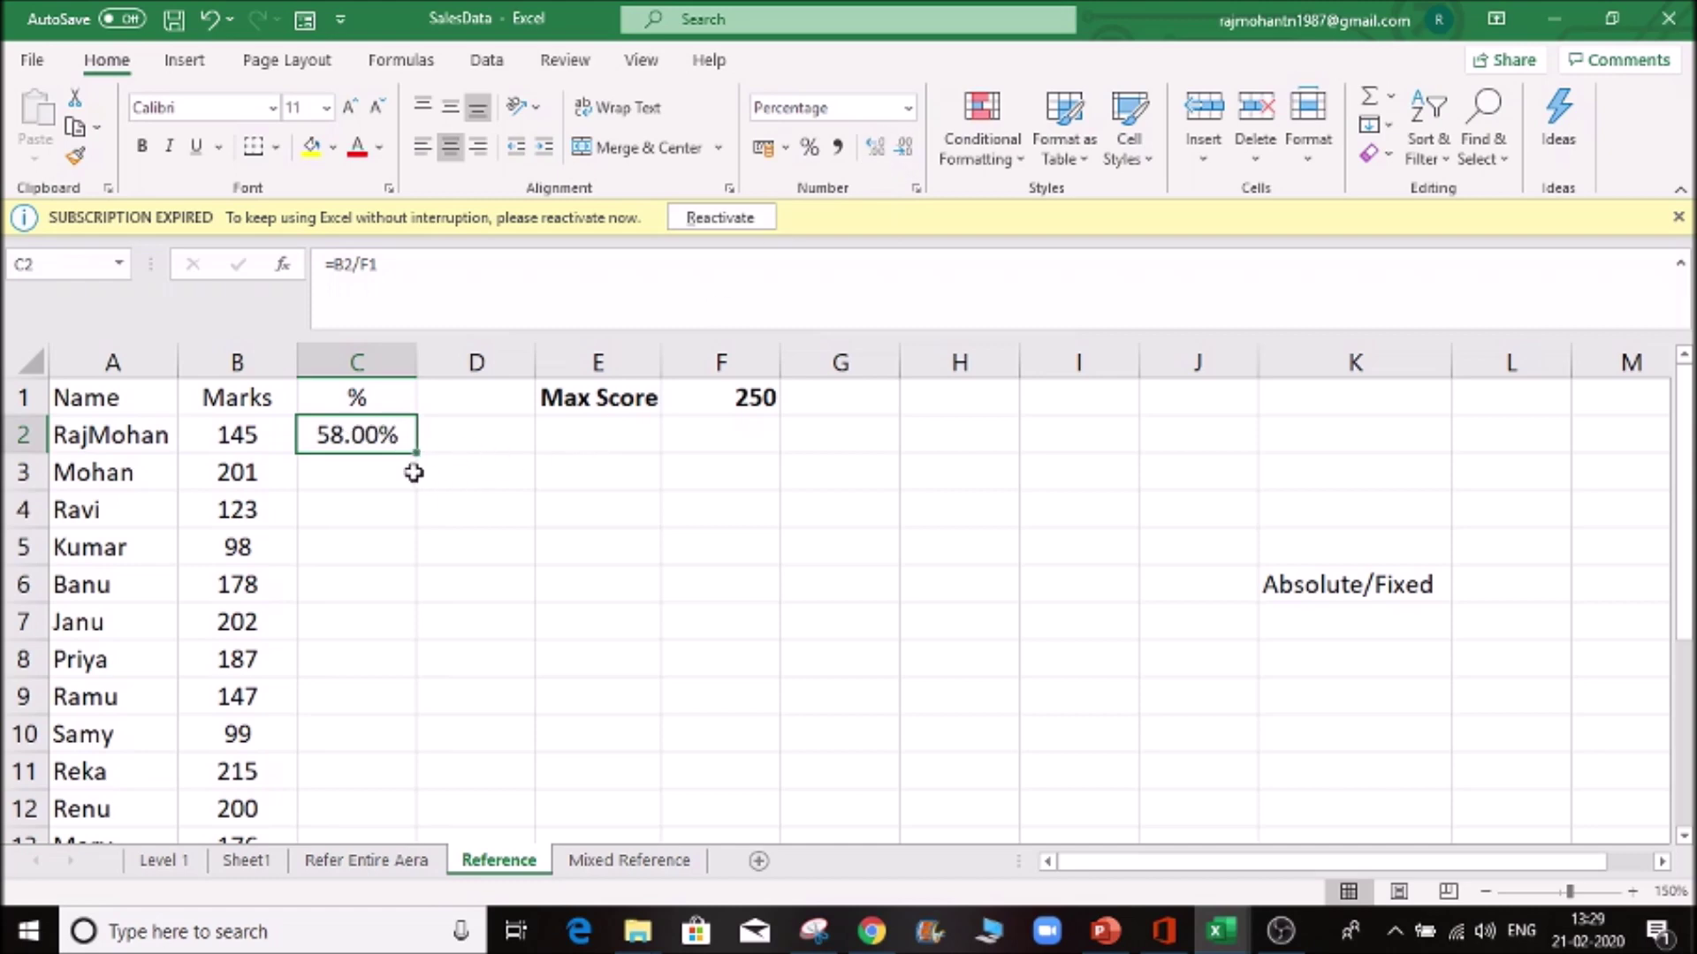
- Fill the relative formula =B2/F1 from C2 down the % column
click(228, 442)
click(692, 388)
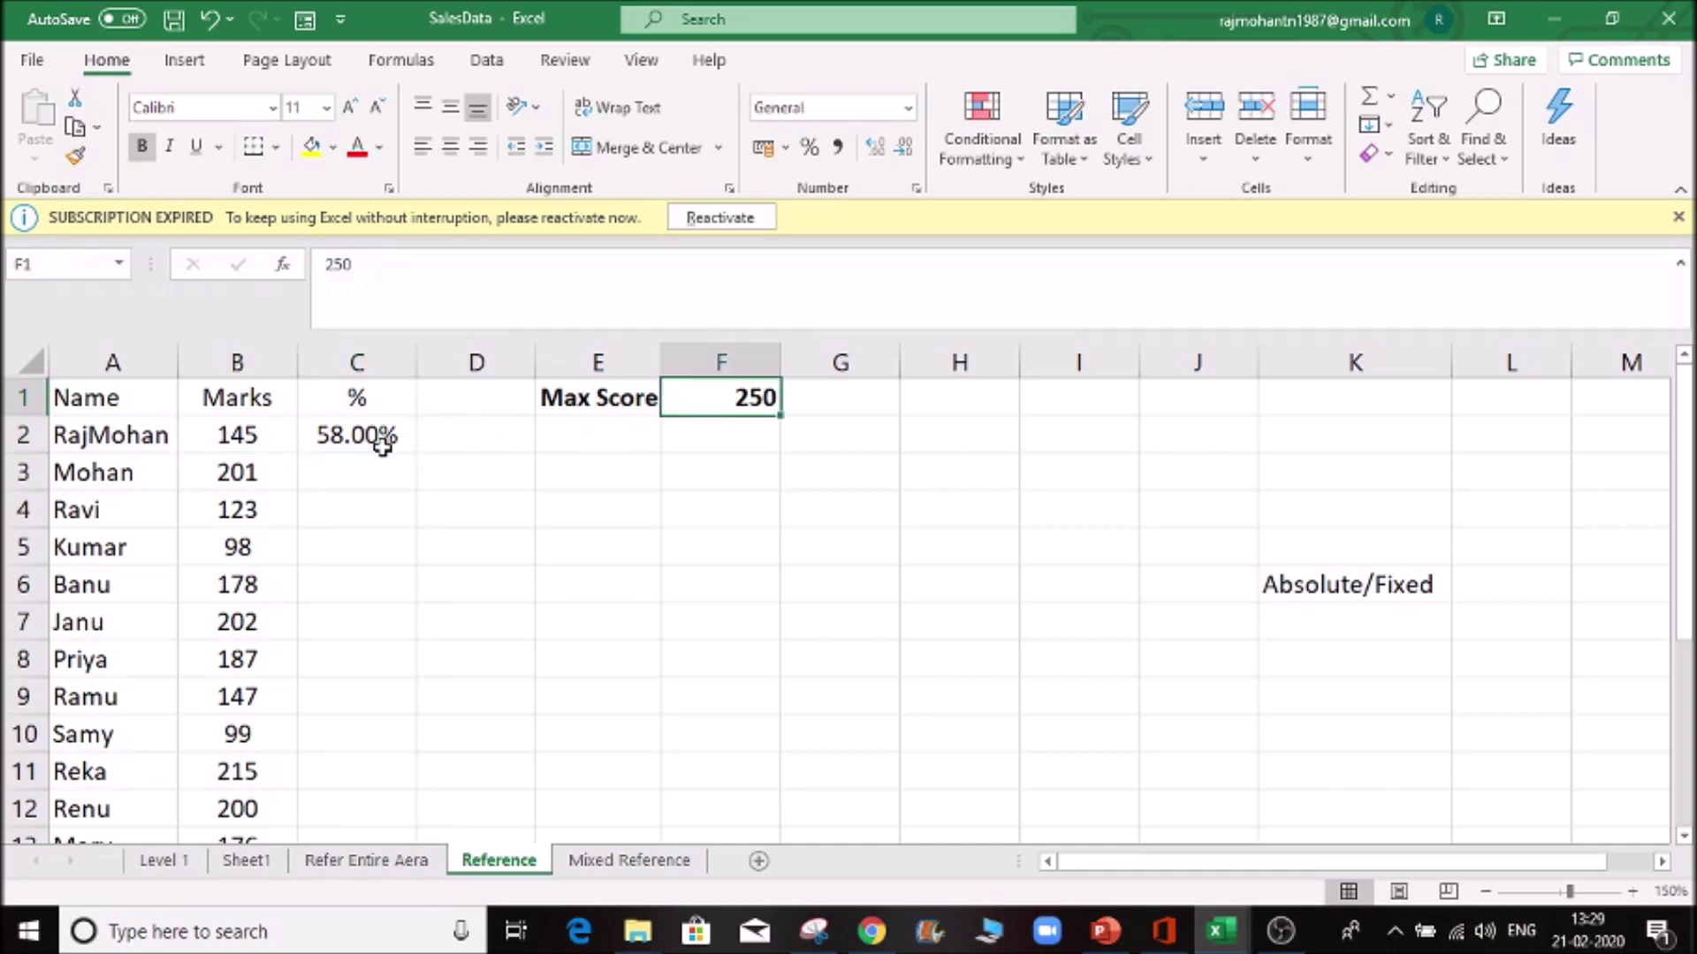
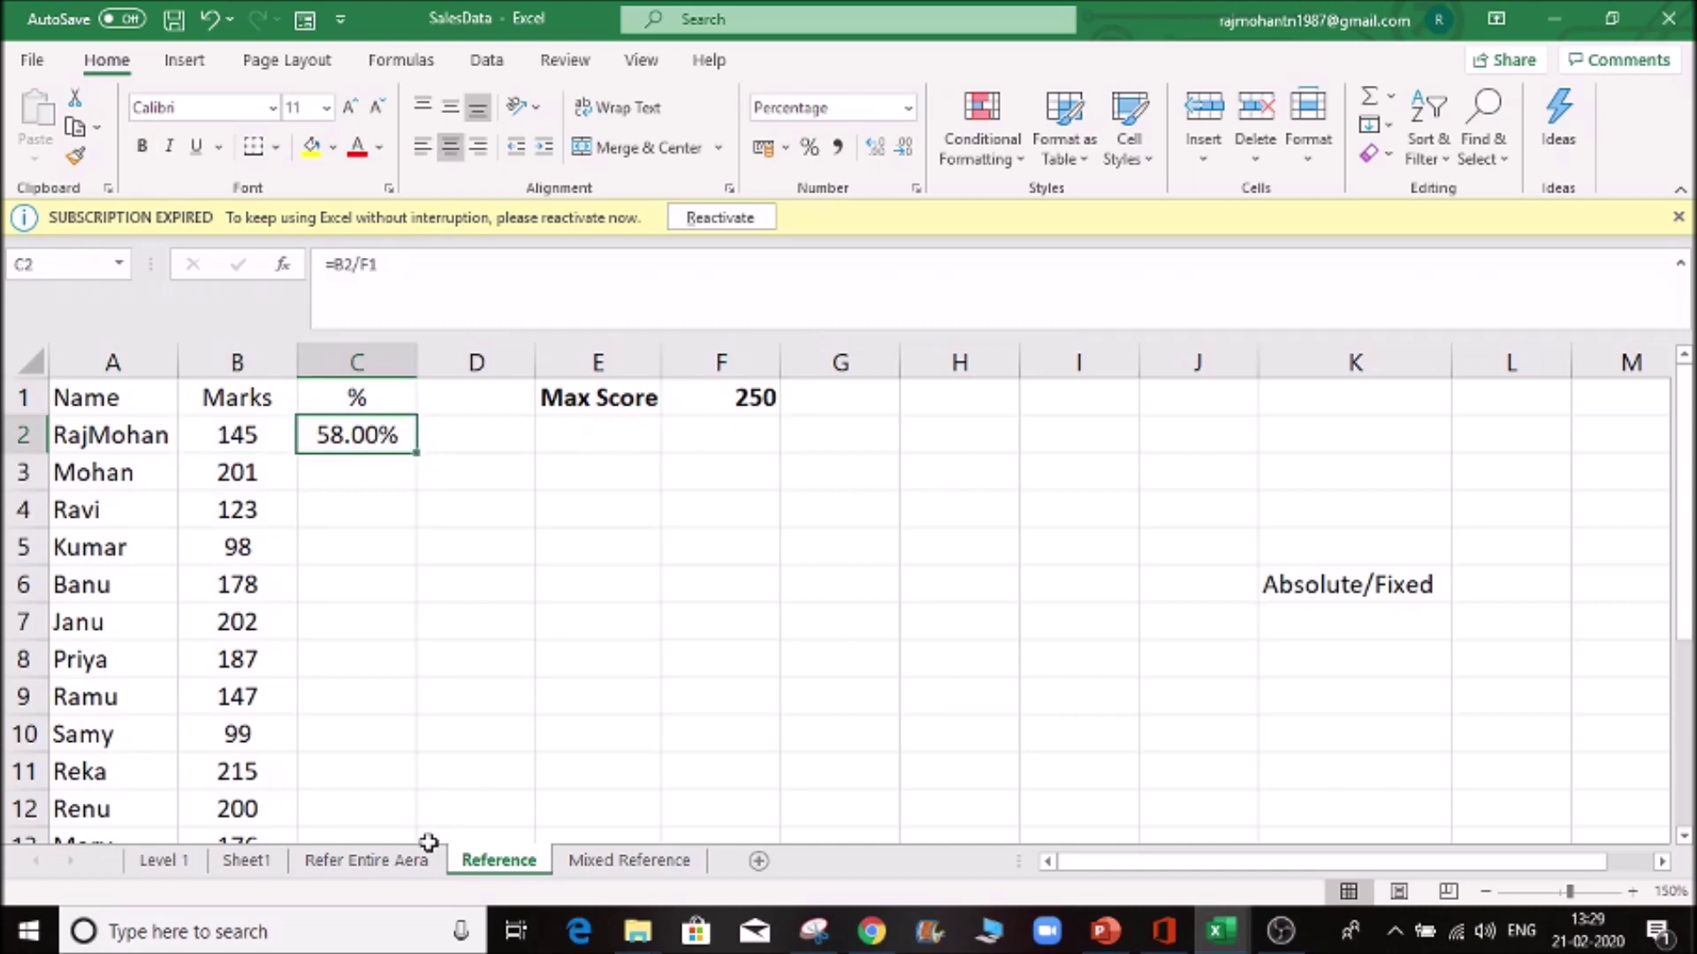
double_click(416, 453)
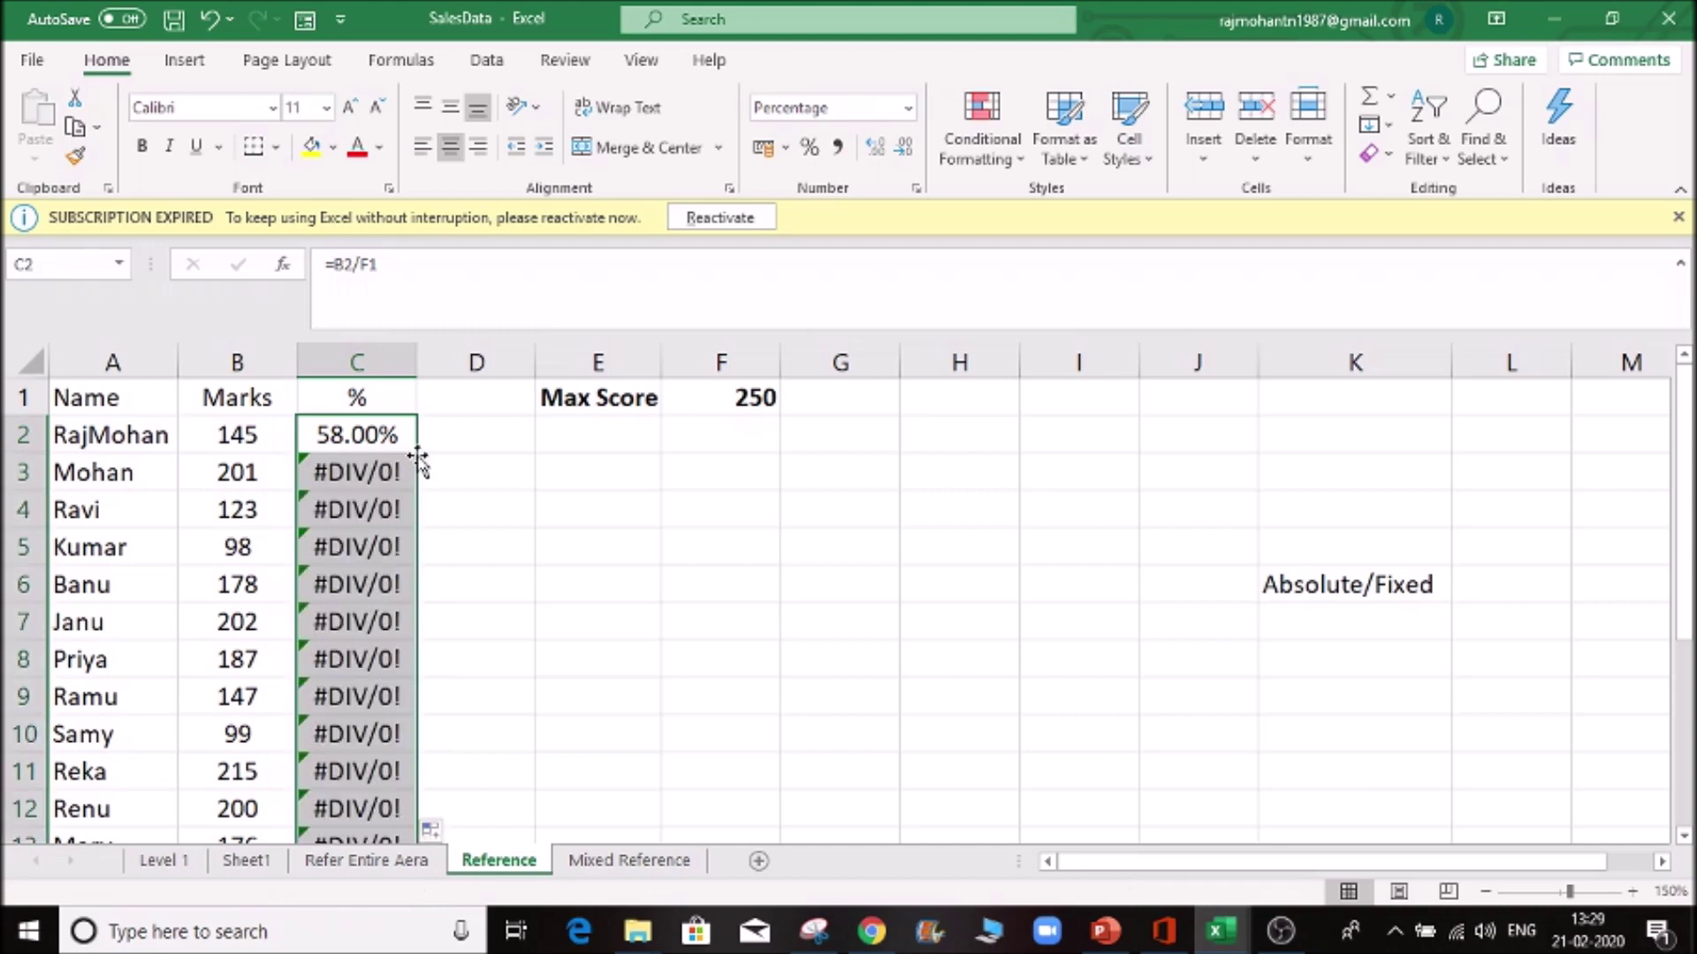
- Examine how the Max Score reference shifts in the copied % formulas, such as those in C3 and C10
click(595, 534)
click(386, 477)
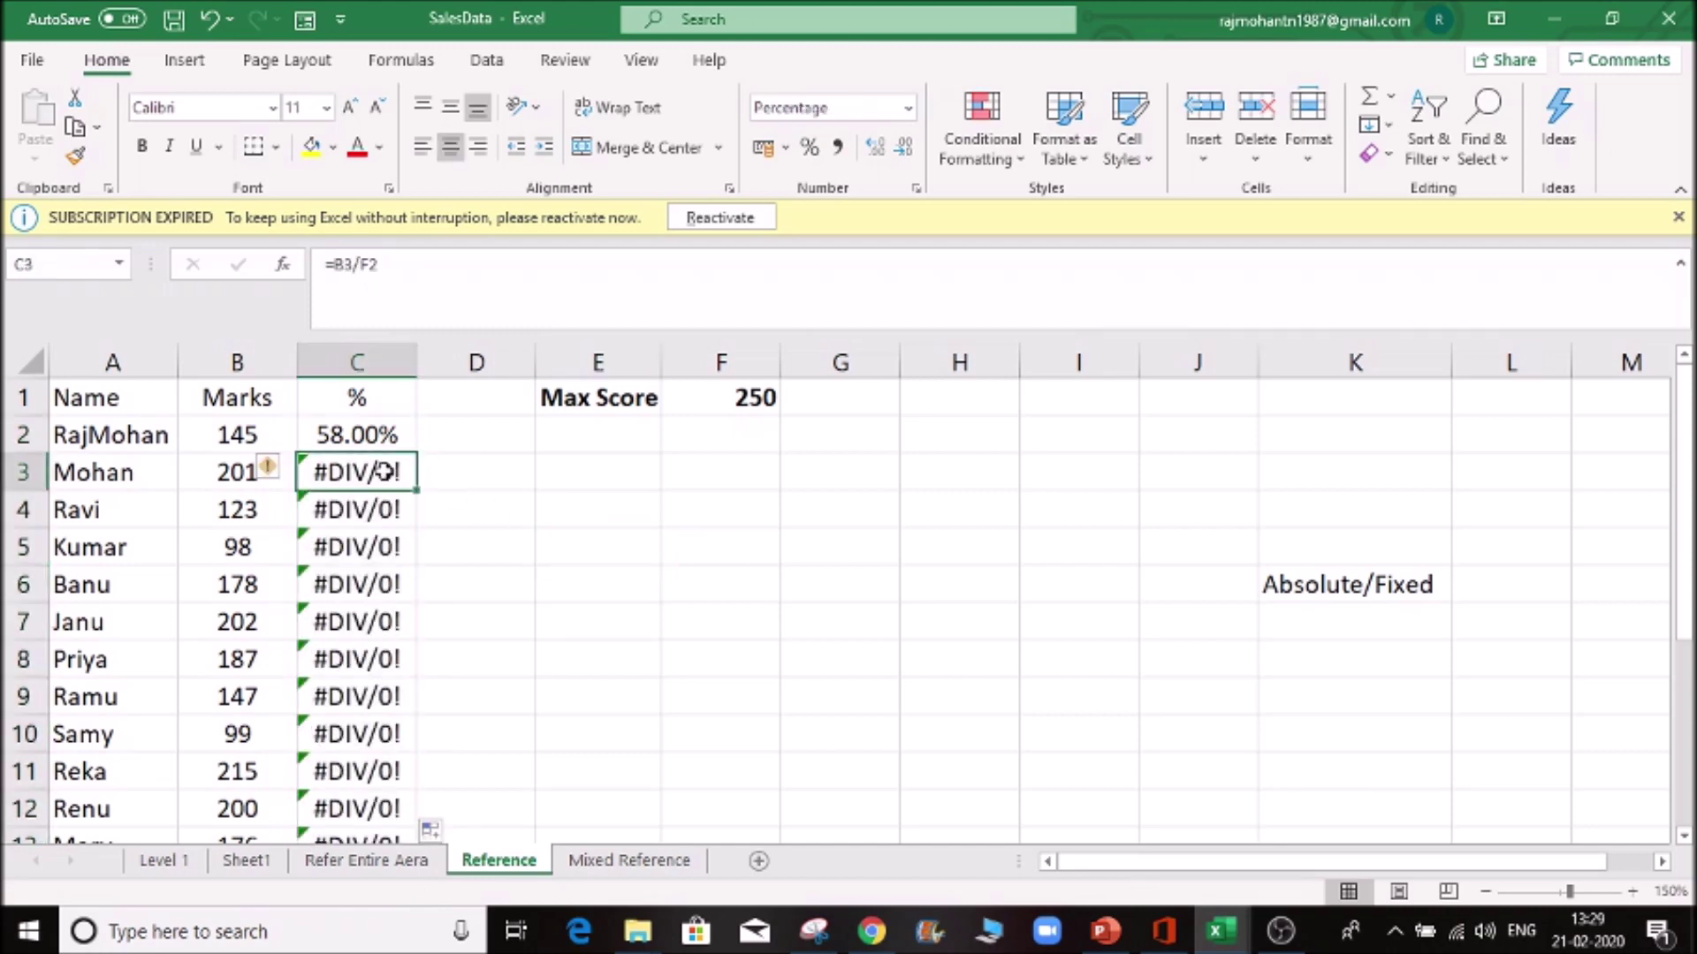
click(389, 587)
click(743, 393)
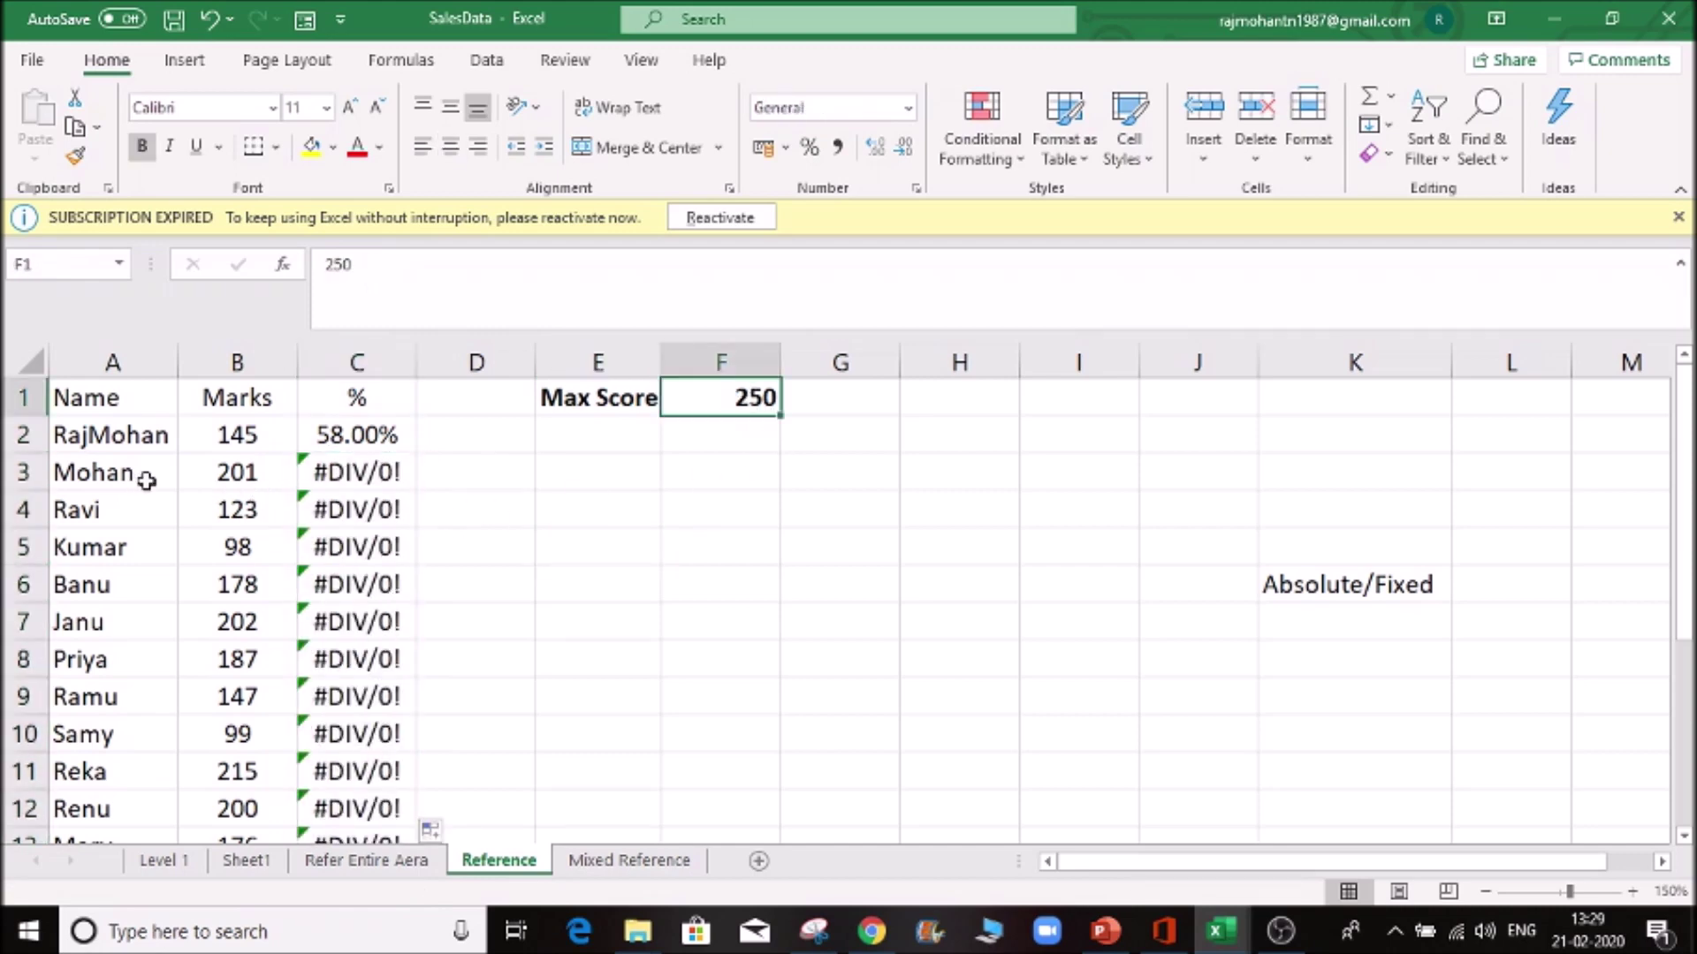
click(210, 433)
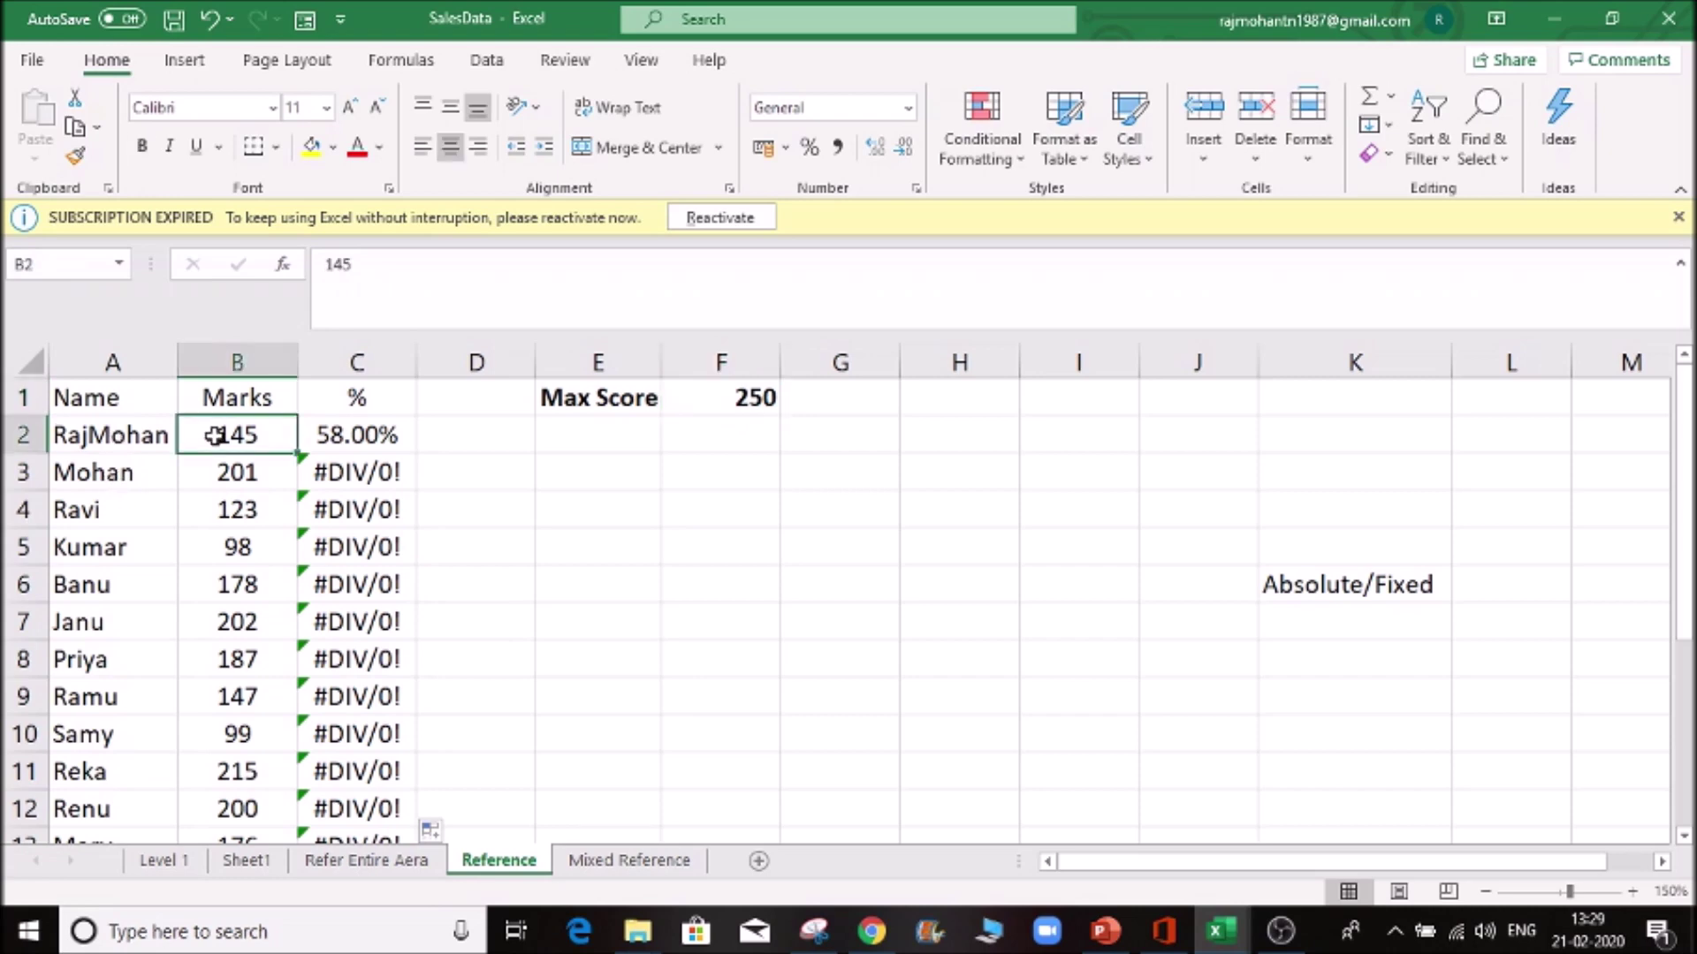
click(337, 436)
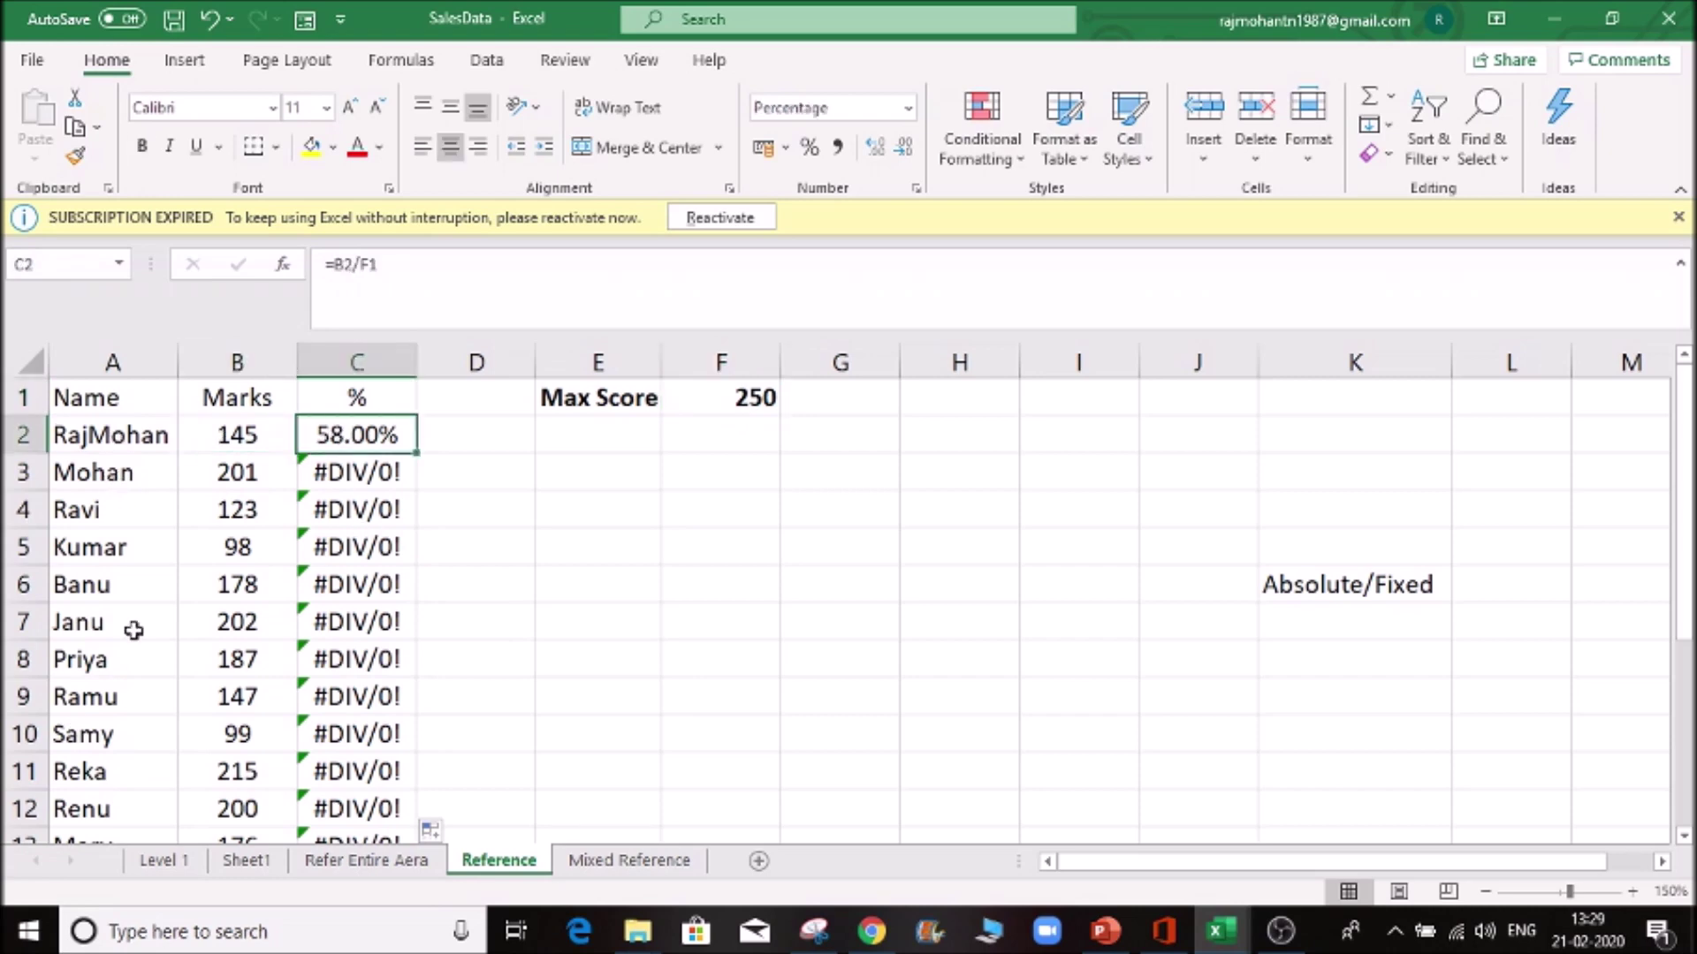
click(234, 474)
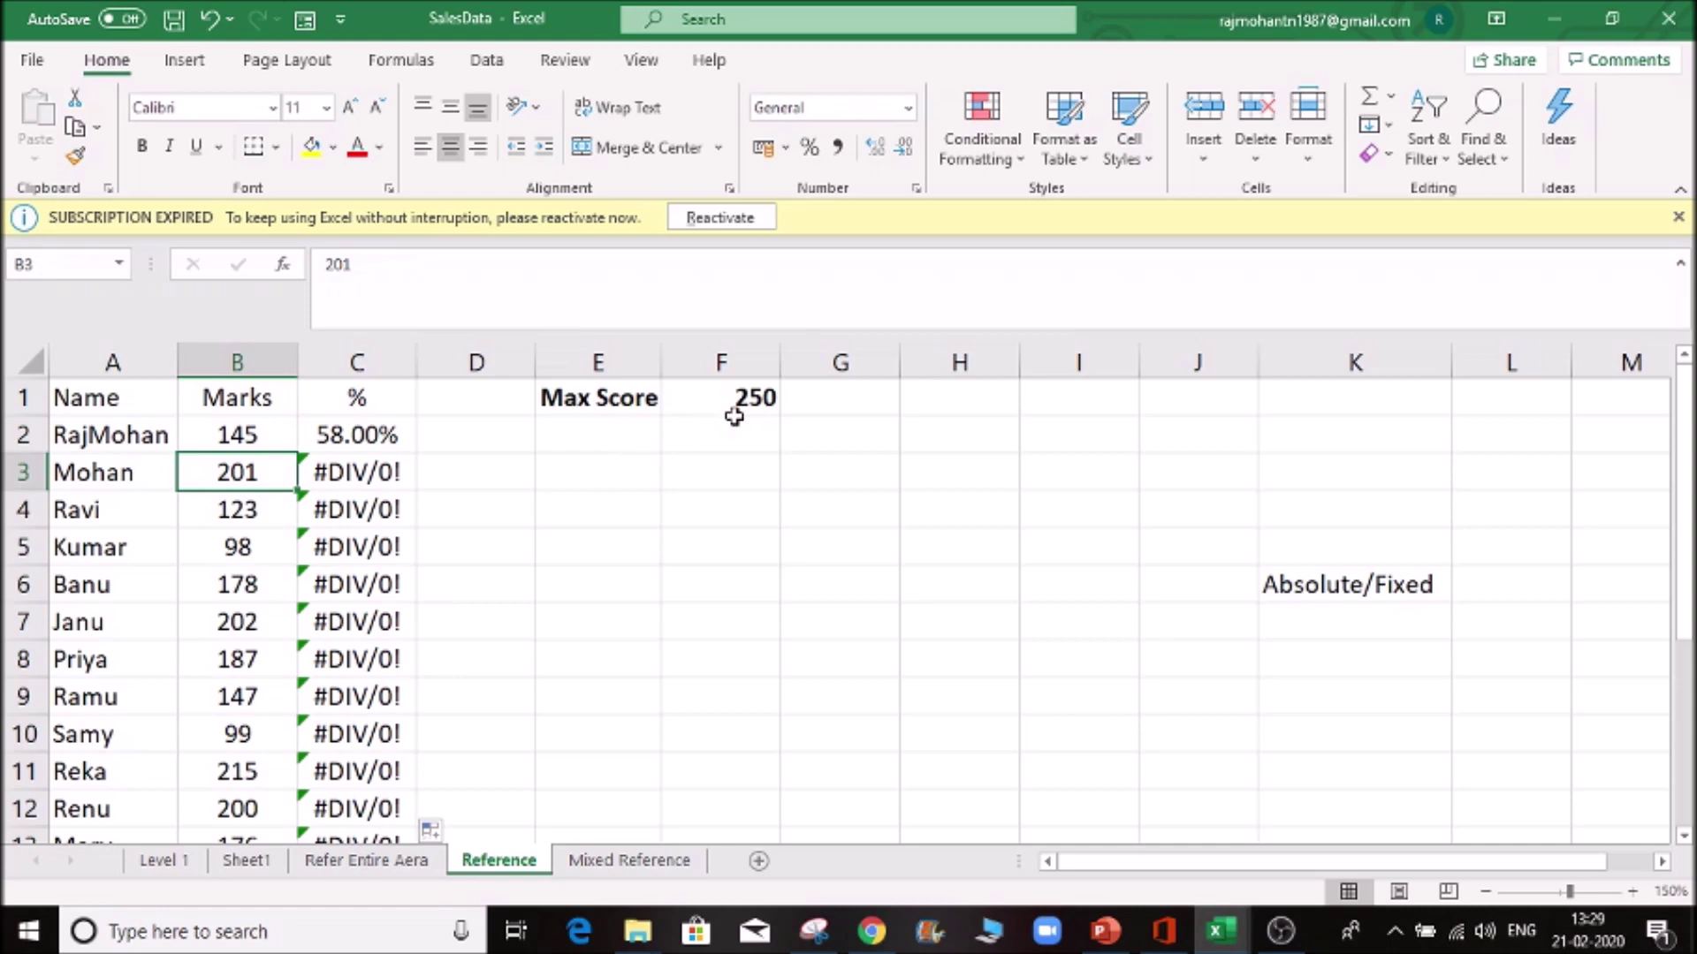
click(385, 461)
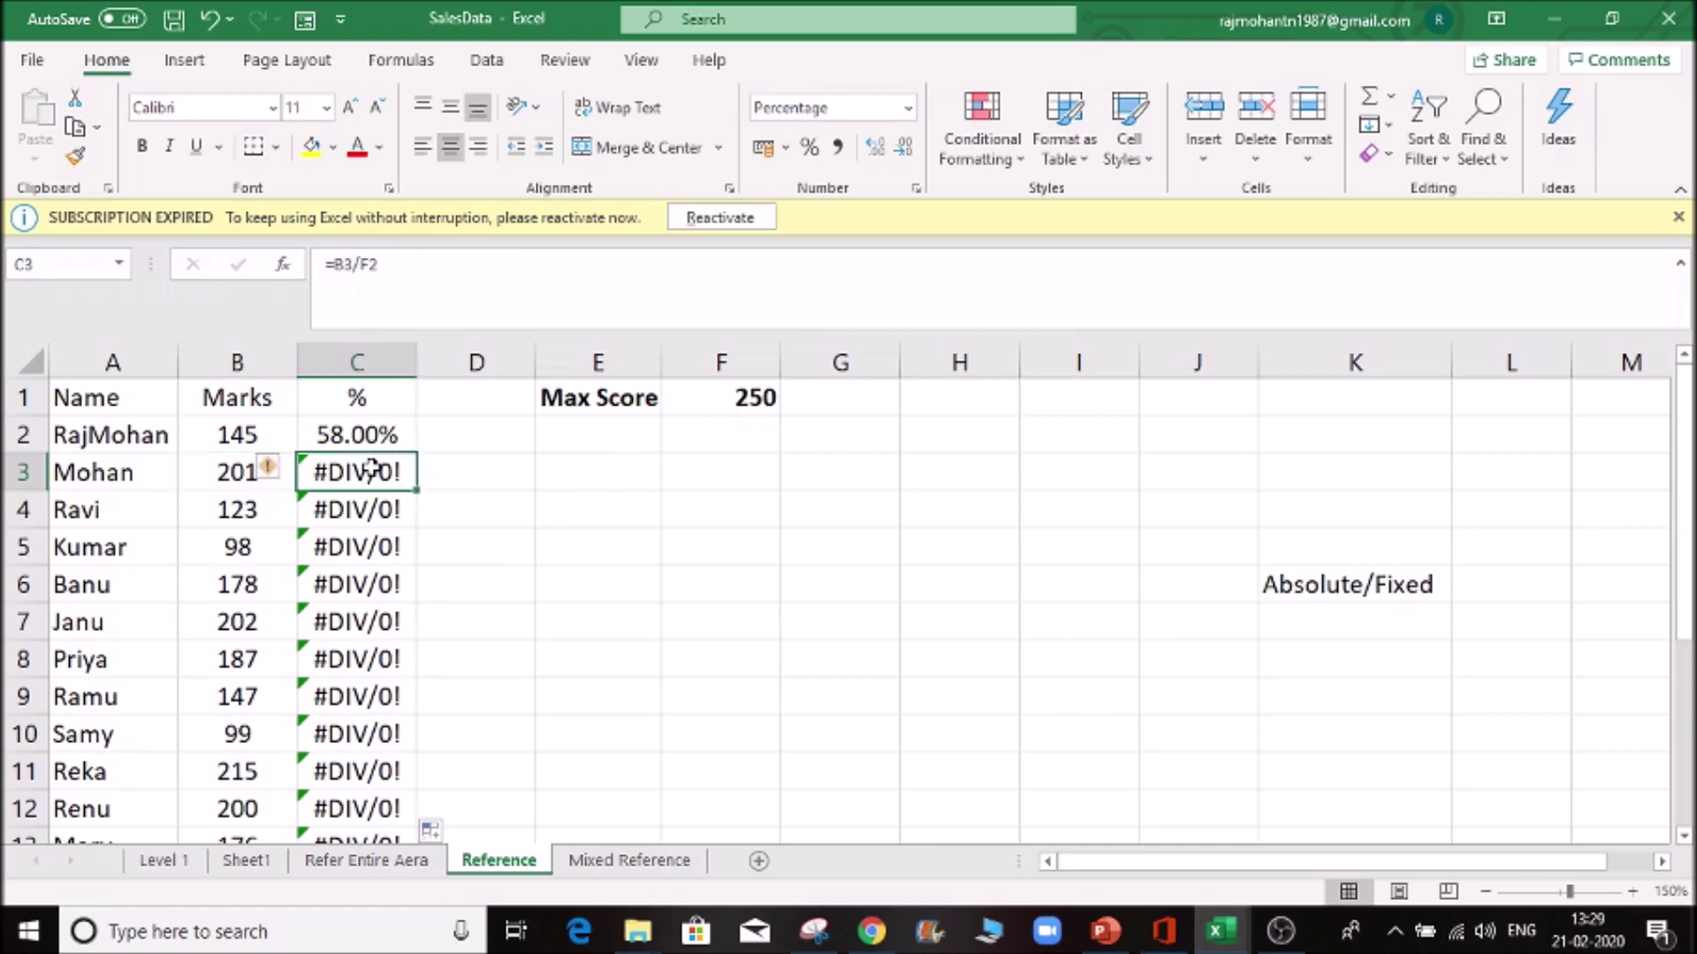
key(F2)
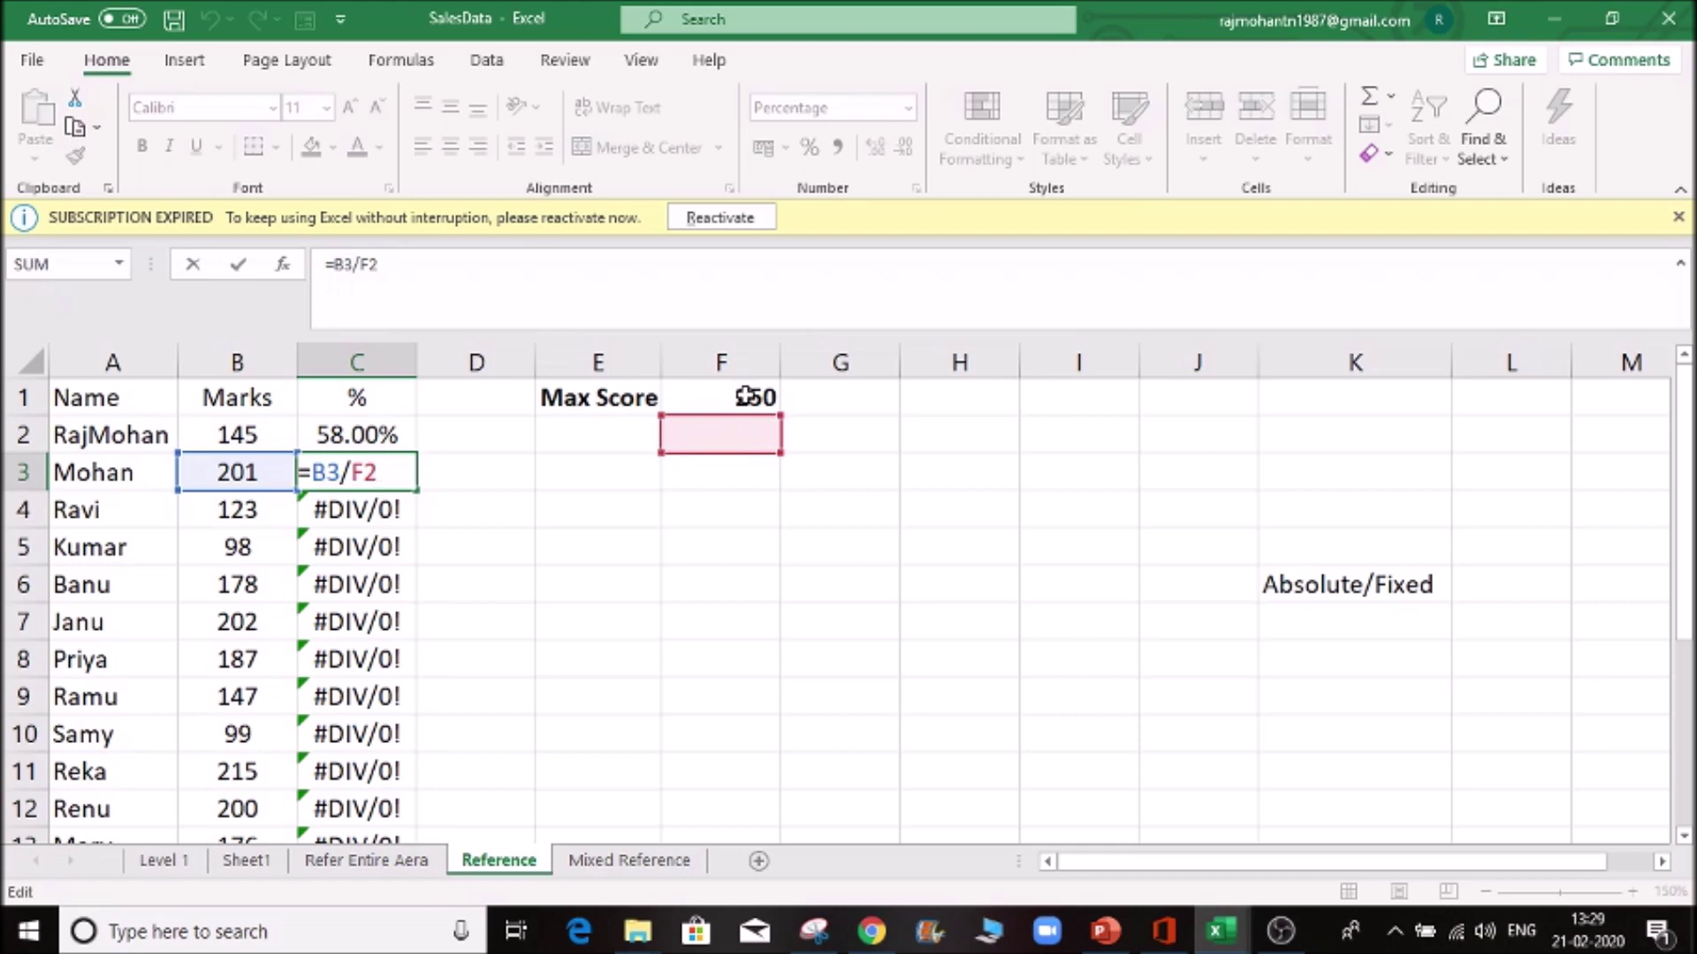
key(Return)
click(333, 723)
double_click(333, 723)
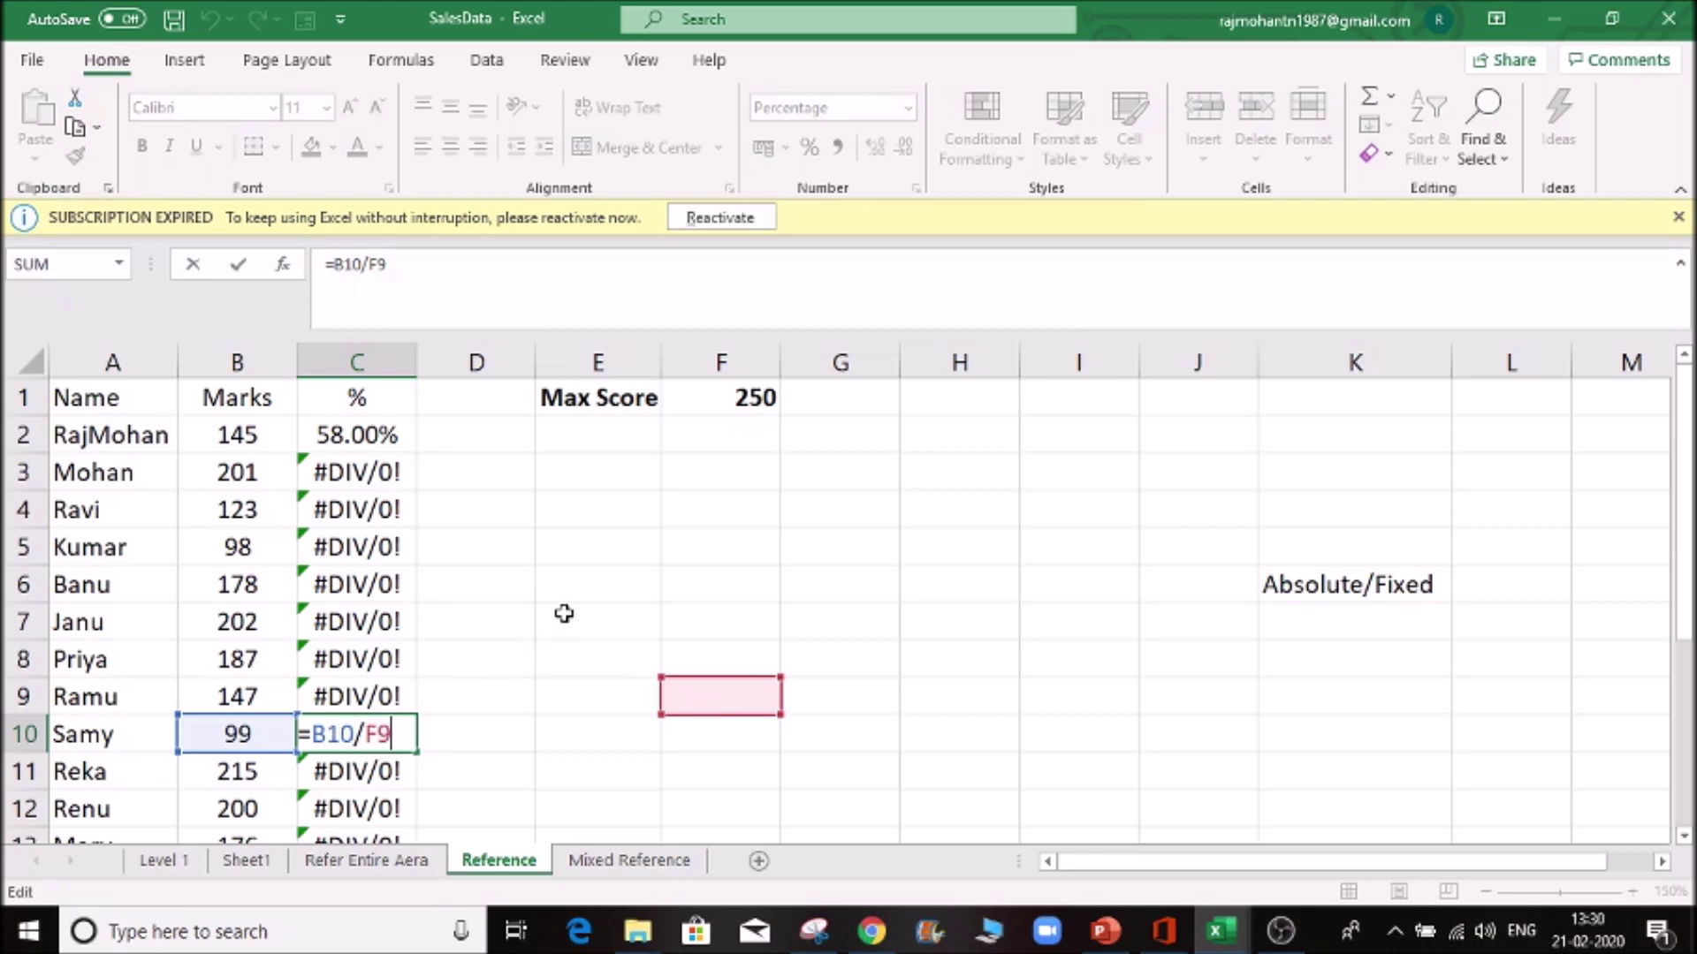
click(530, 560)
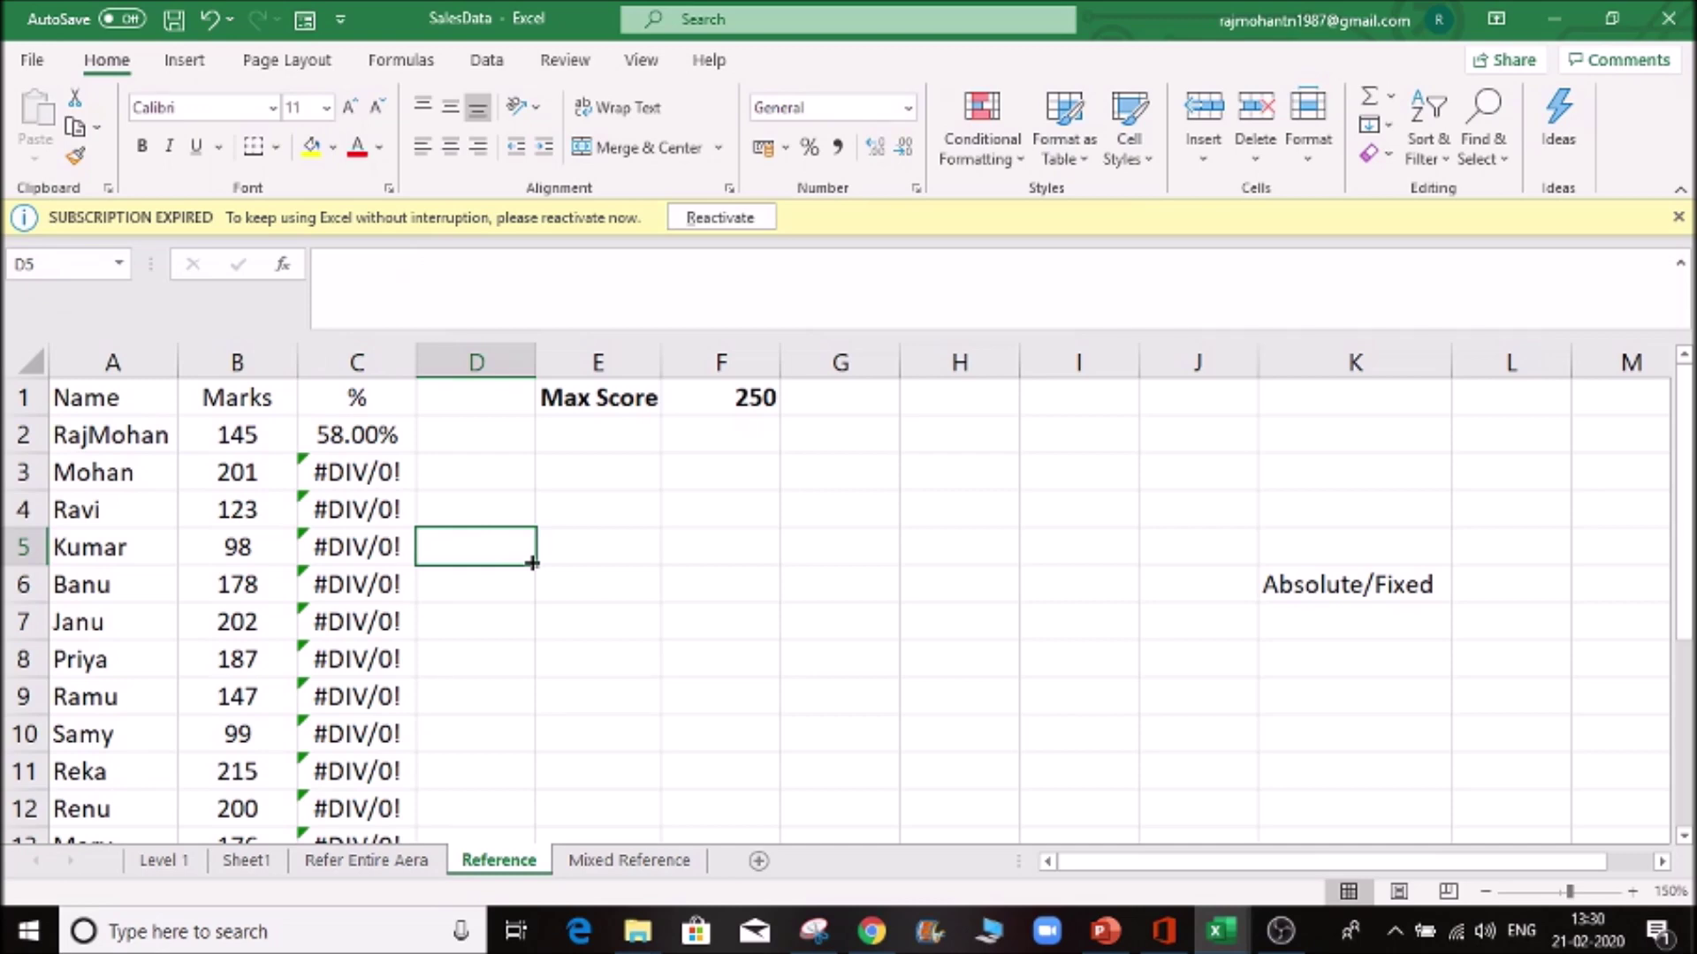
- Clear the copied % formulas from C3 down to the end of the column's data
click(382, 463)
key(ctrl+shift+Down)
key(Delete)
scroll(382, 463, up, 2)
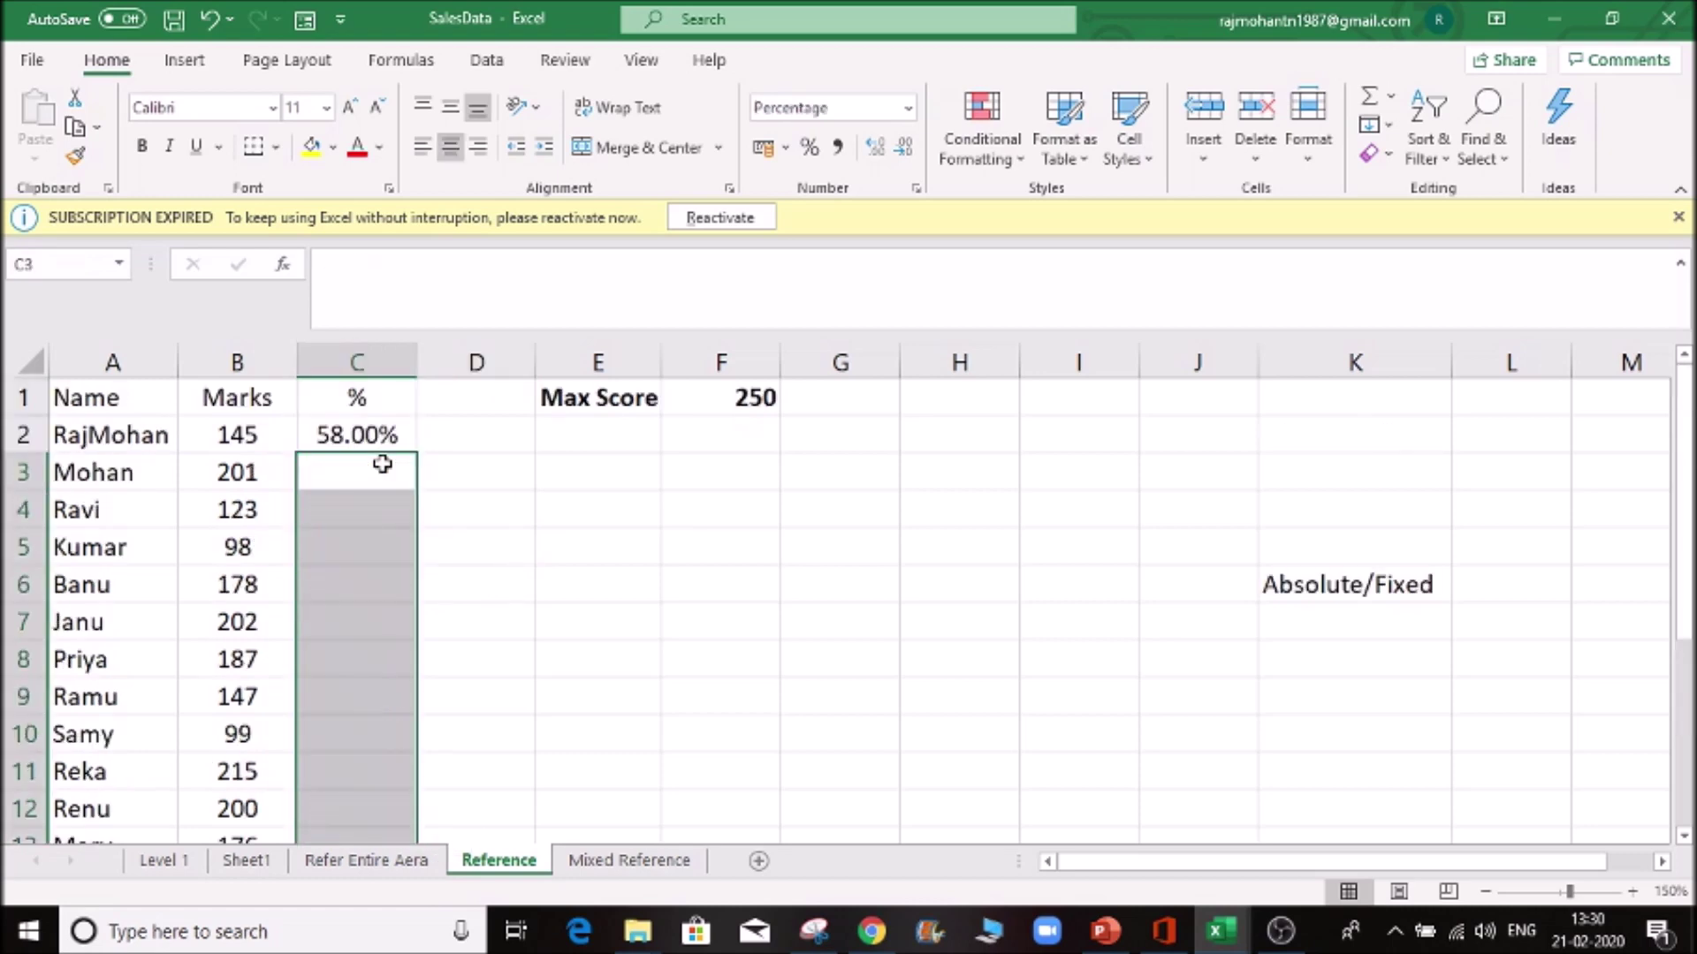
- Review how the formula in C2 refers to the marks in B2 and the Max Score in F1
key(Up)
key(Up)
key(Down)
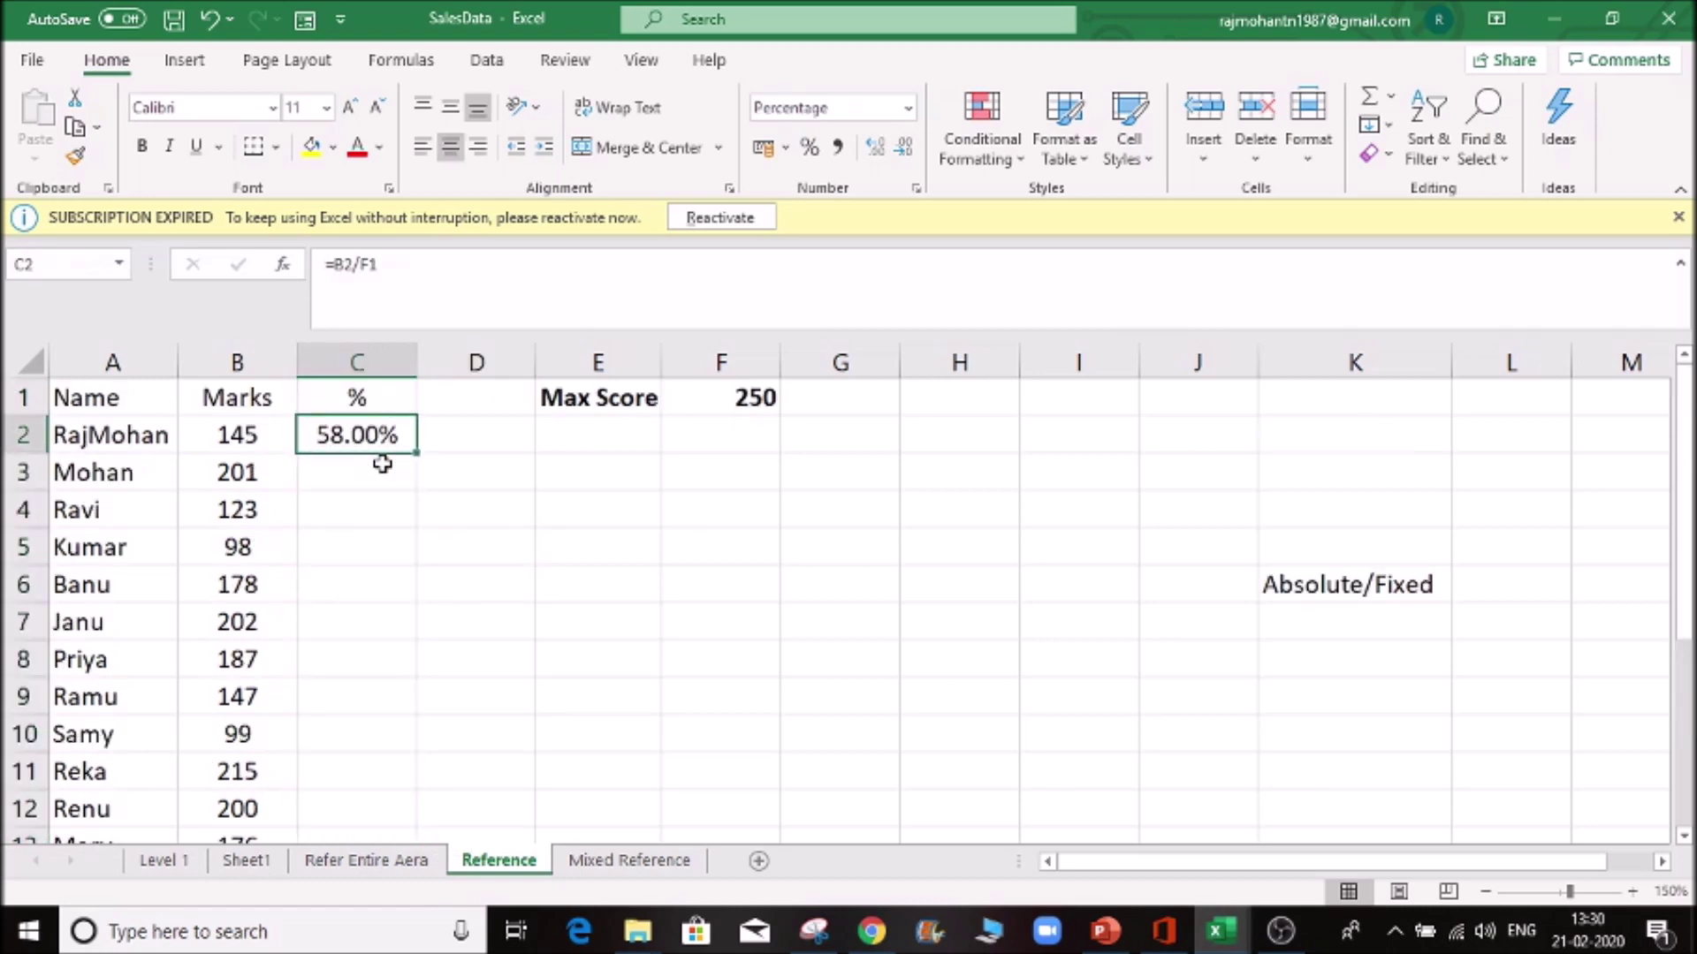
click(760, 397)
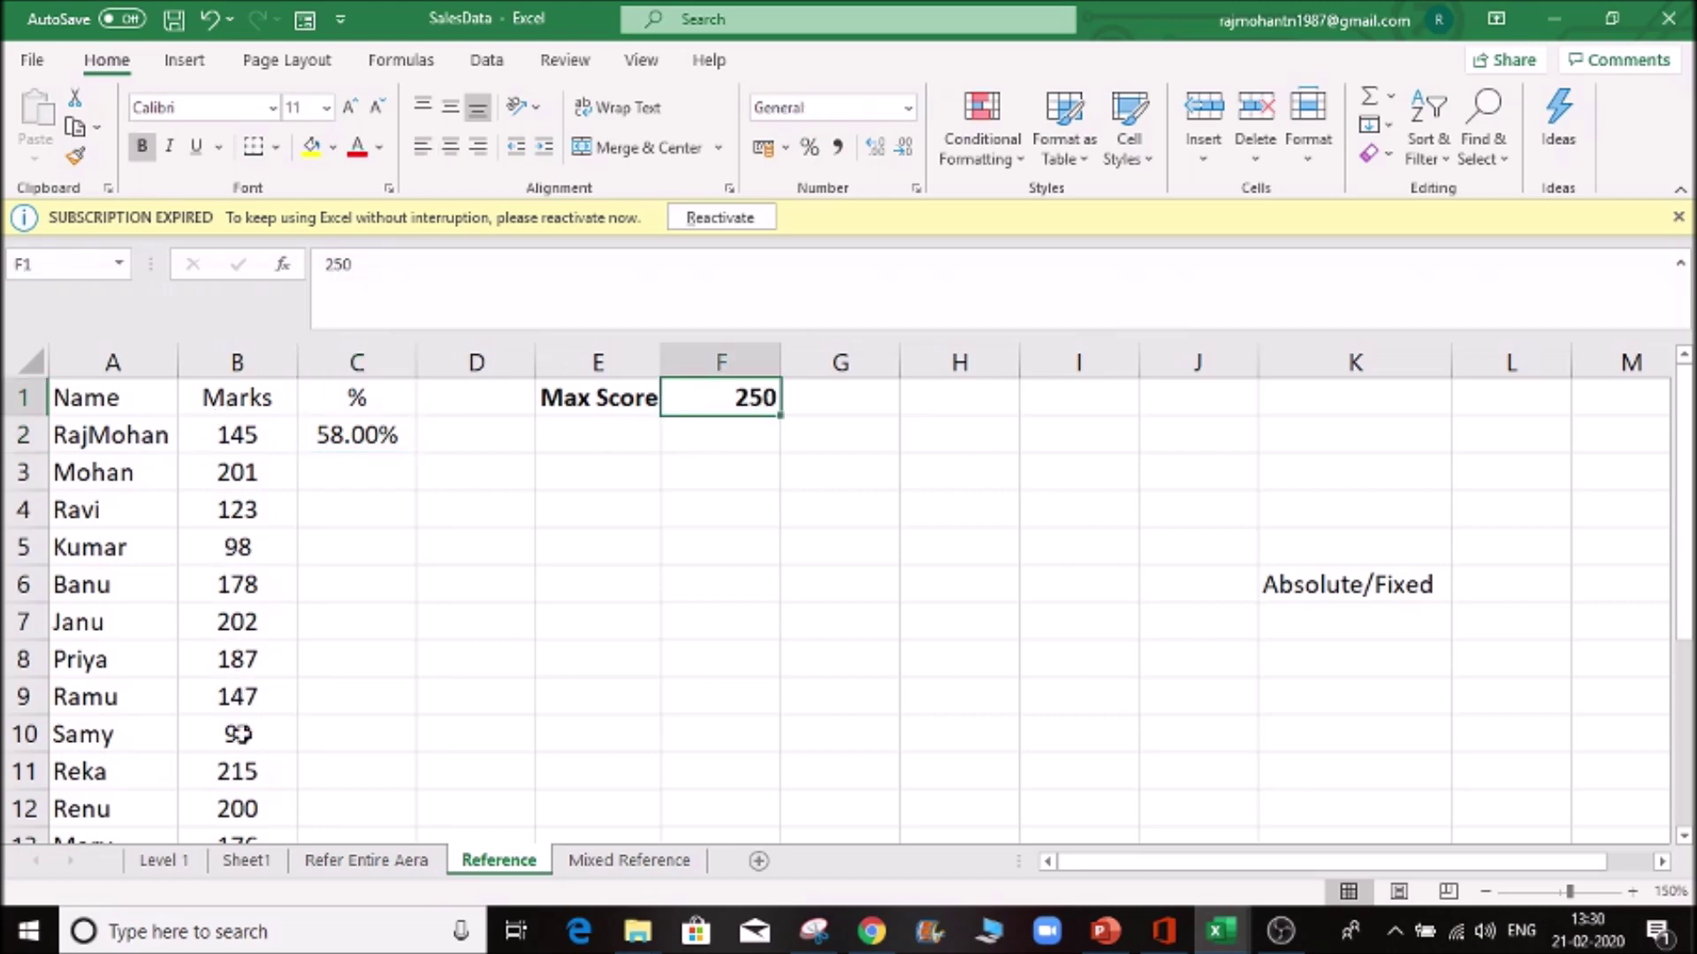
click(333, 436)
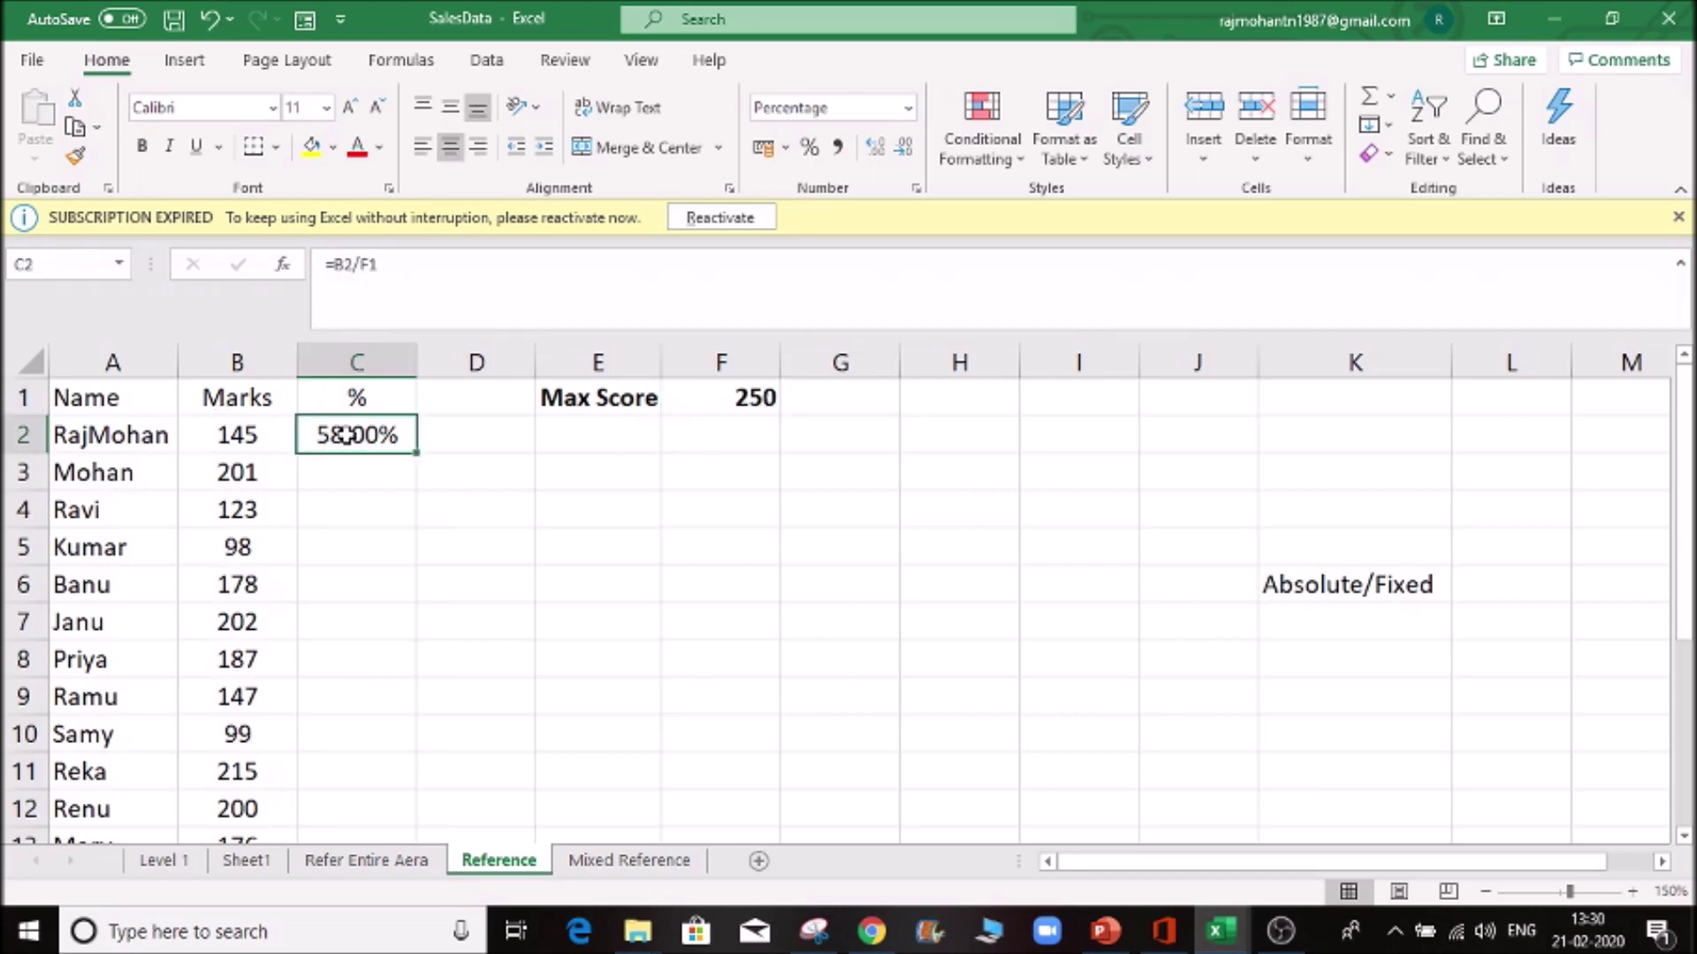
click(346, 471)
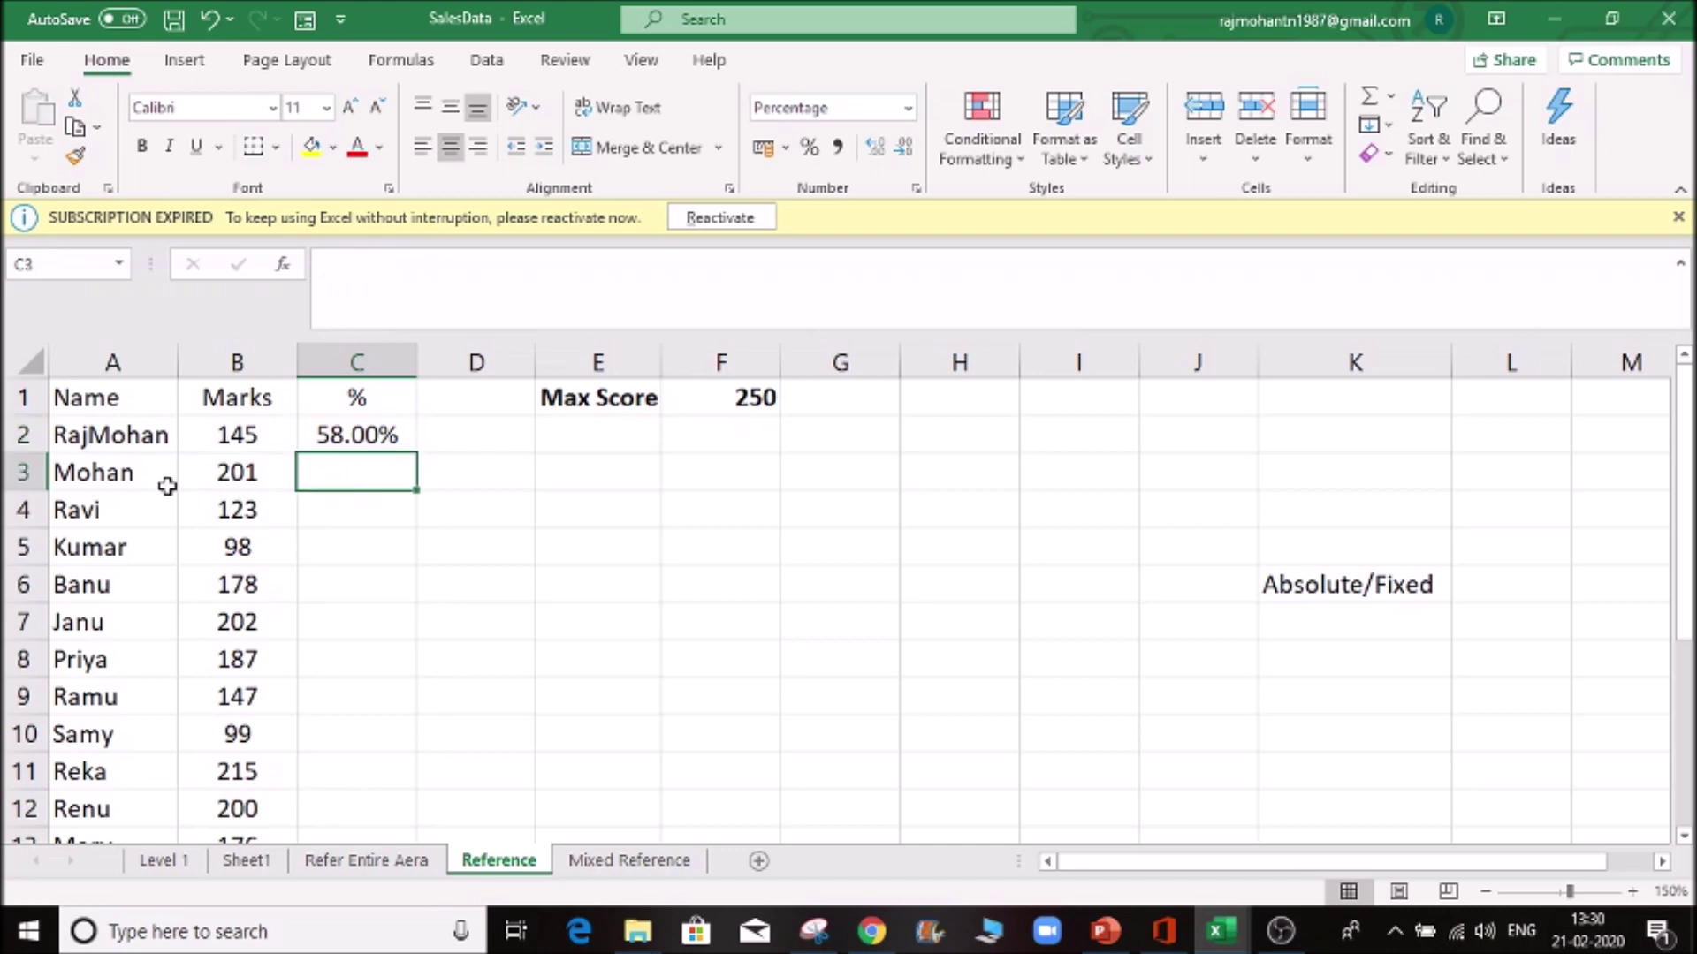
click(736, 388)
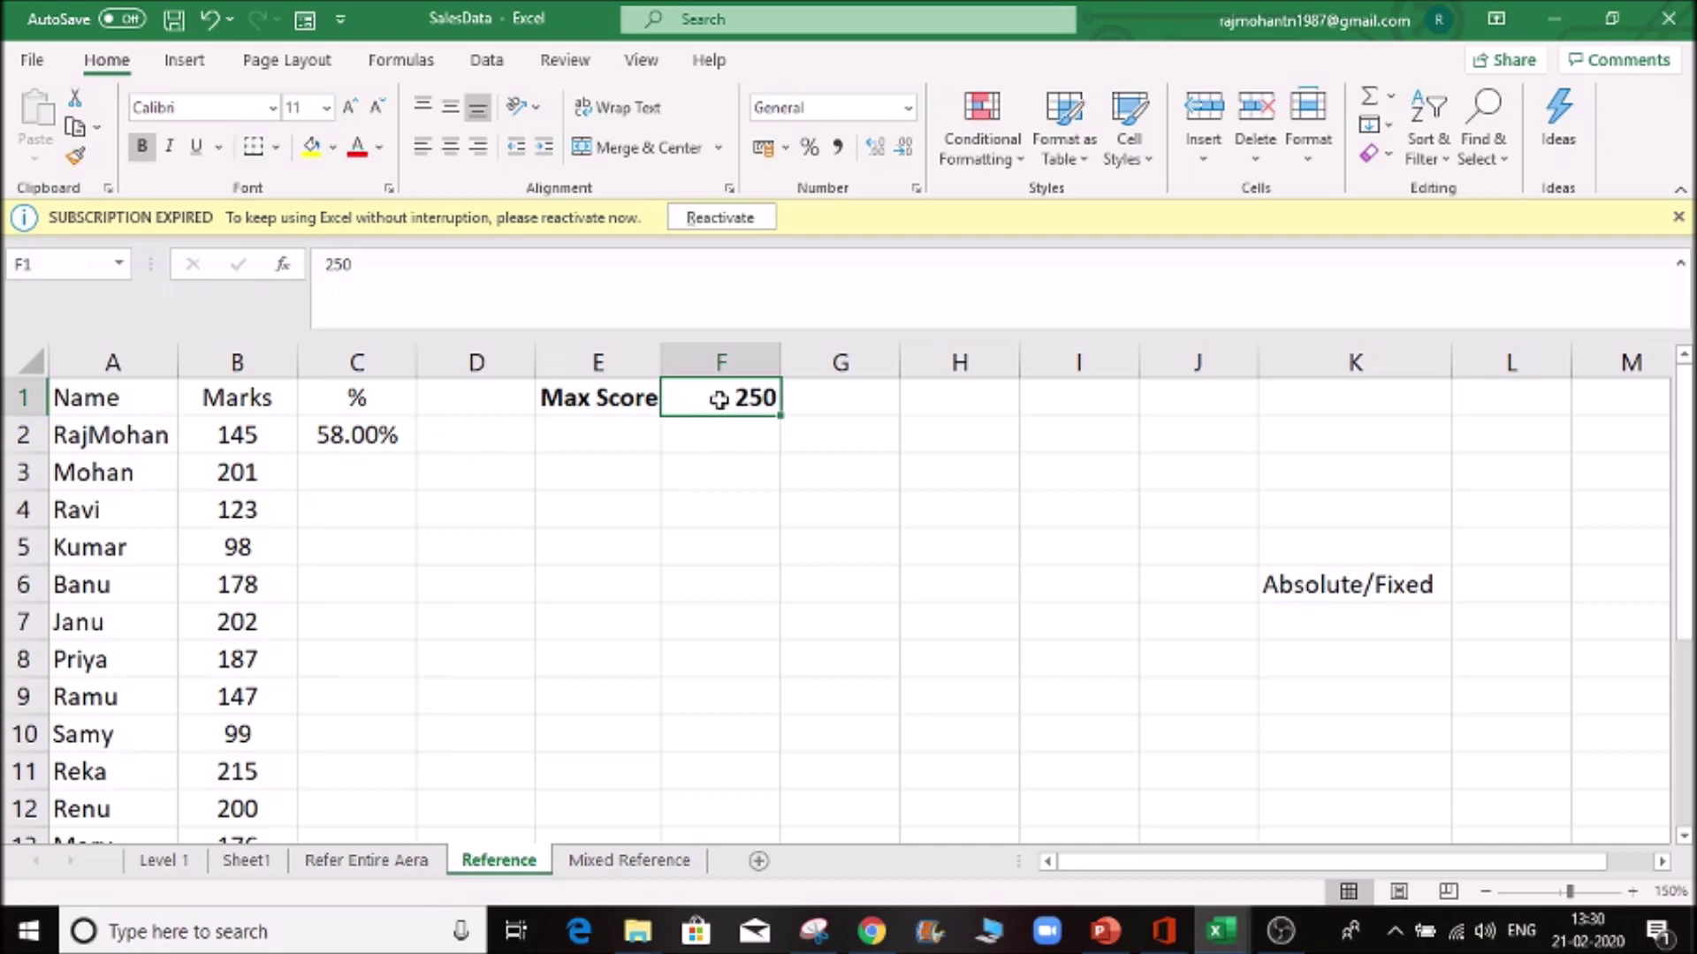
click(375, 440)
click(372, 264)
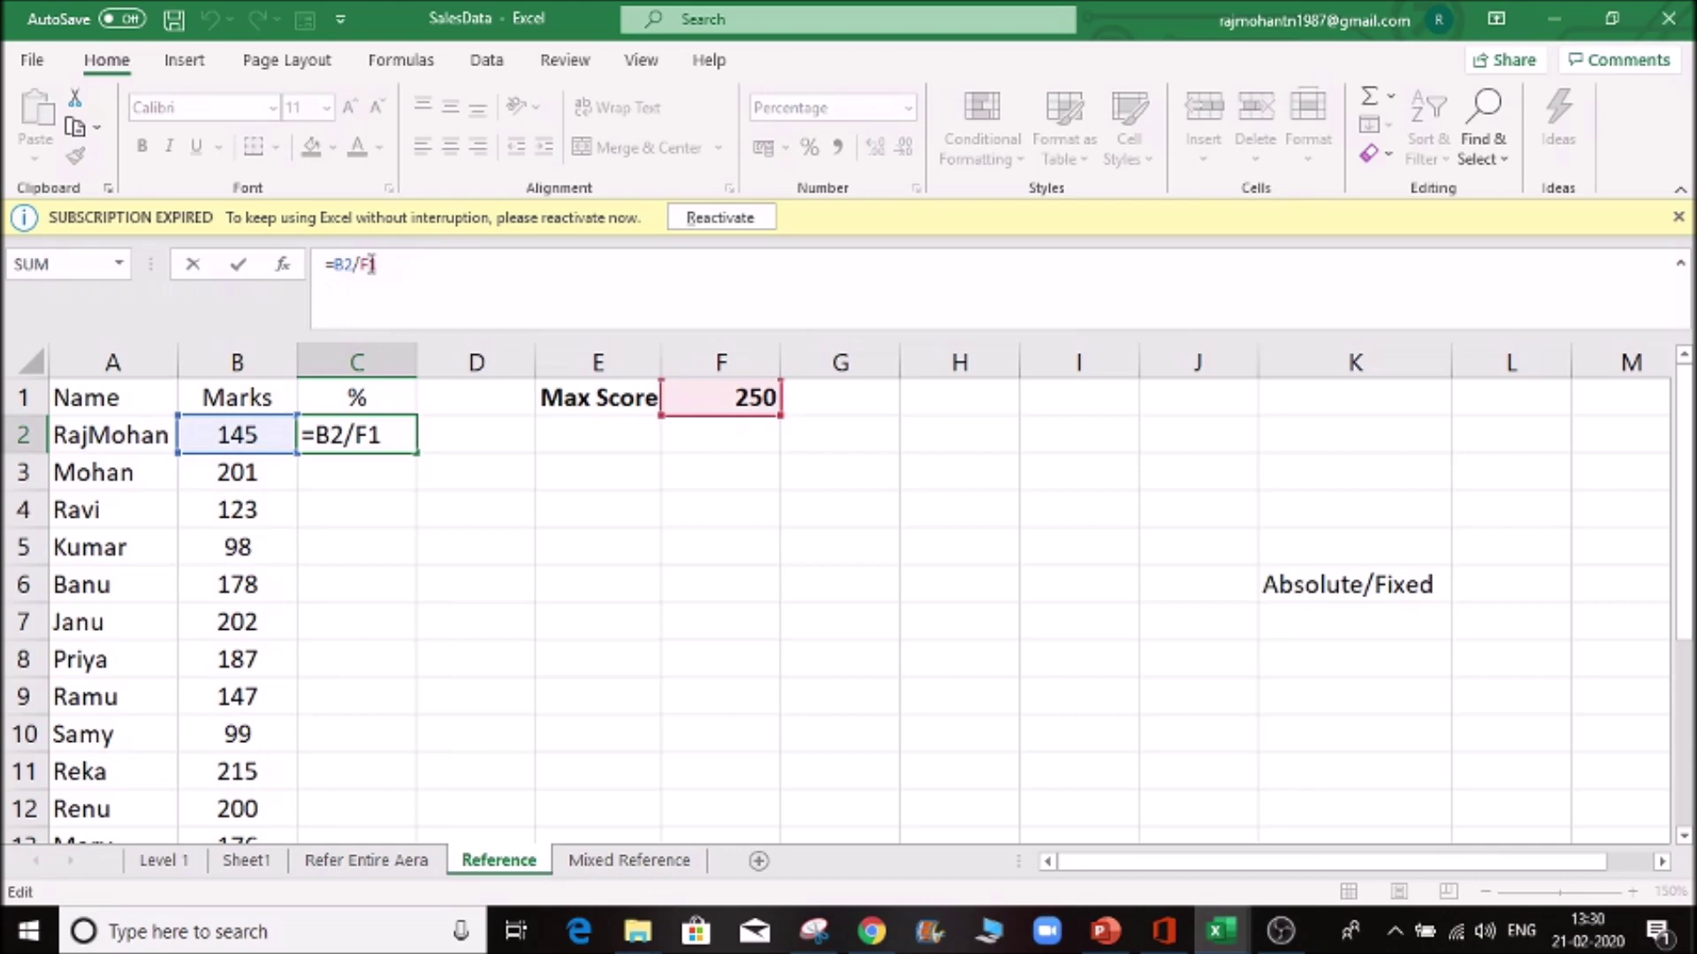
click(406, 519)
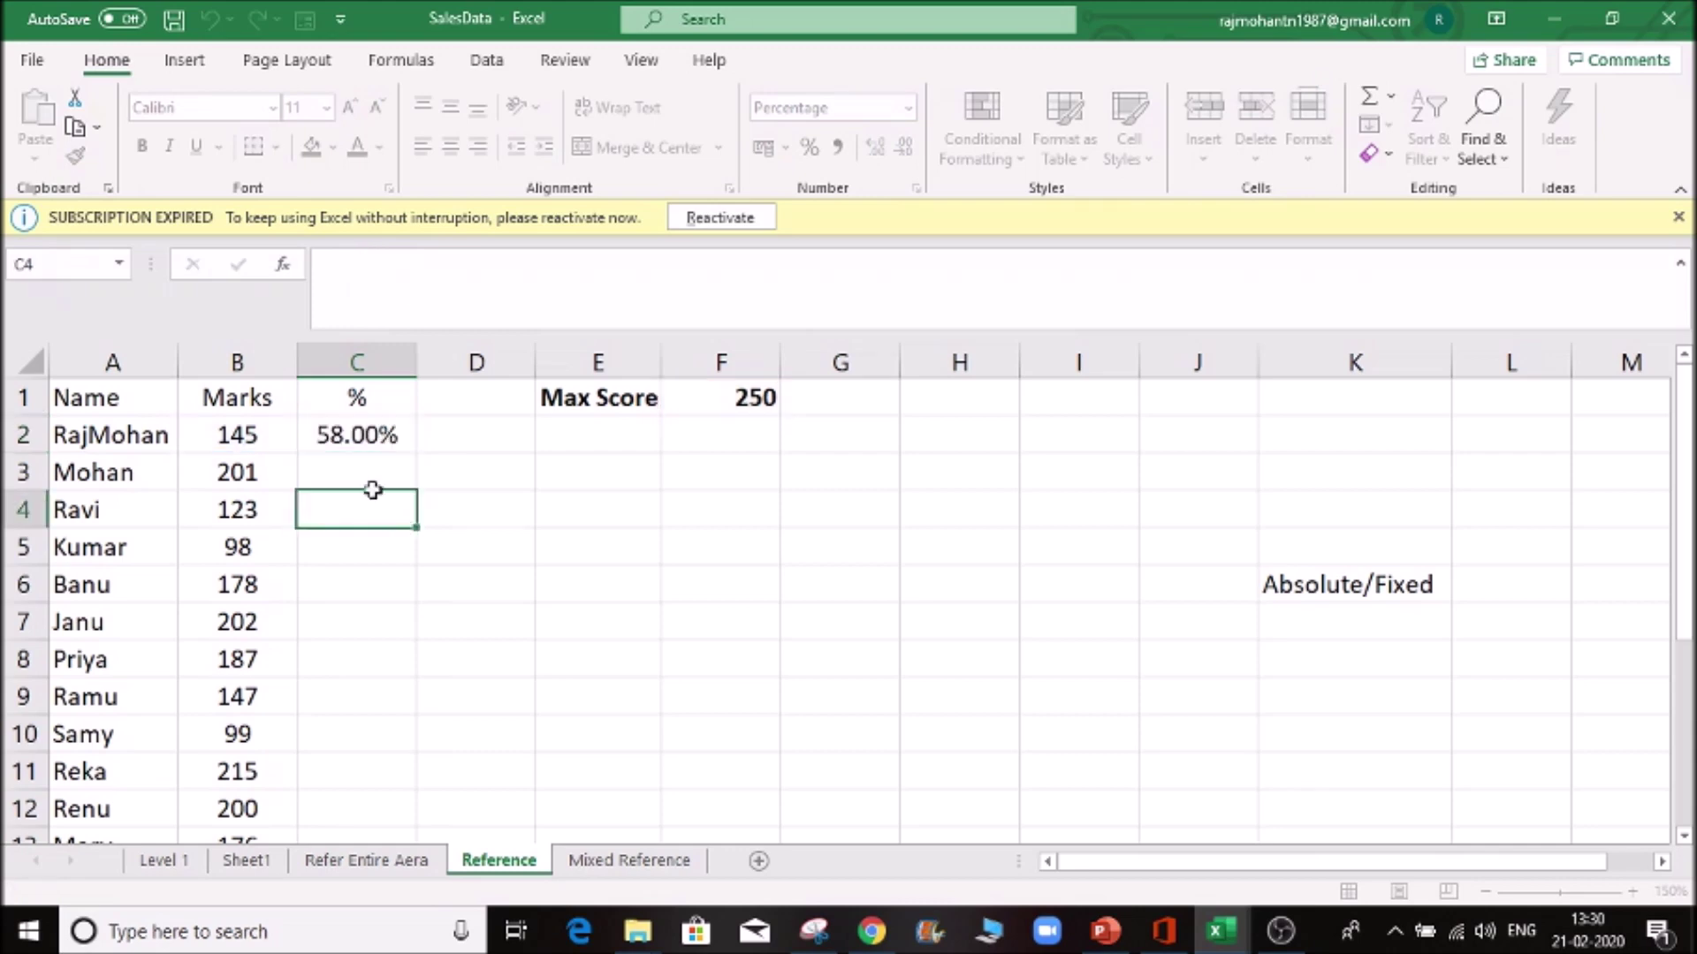
- Replace the C2 formula with =B2/$F$1 so that the Max Score reference is absolute
click(341, 439)
key(Delete)
text(=)
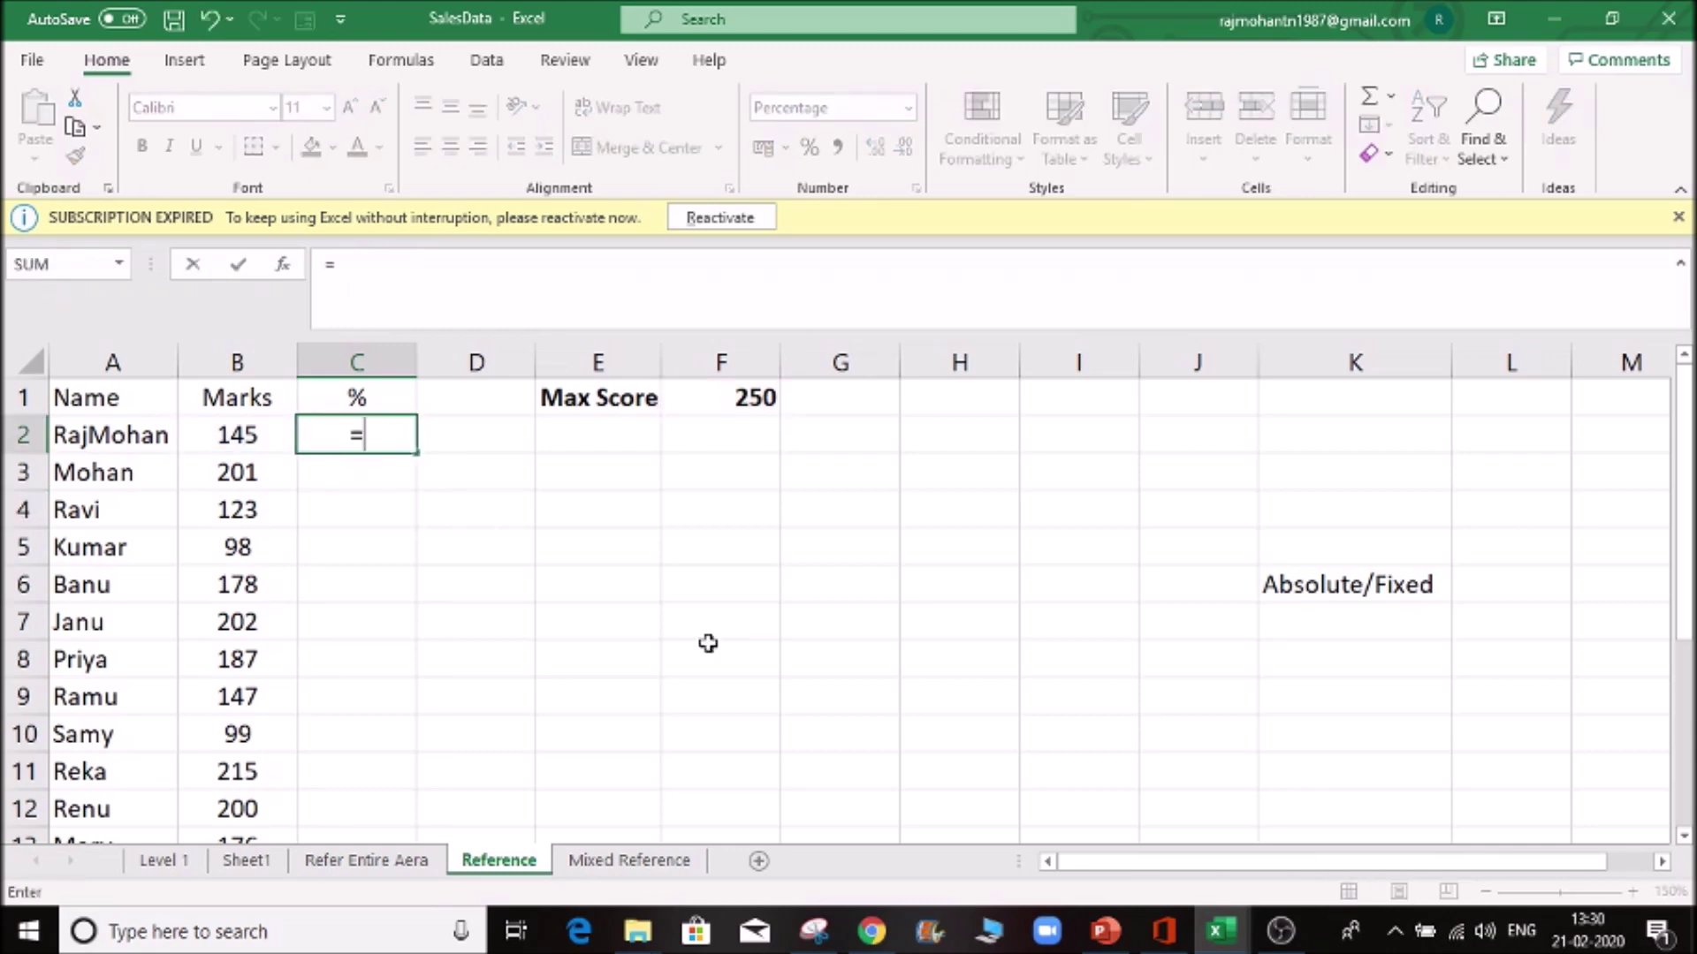
click(215, 435)
text(/)
click(727, 397)
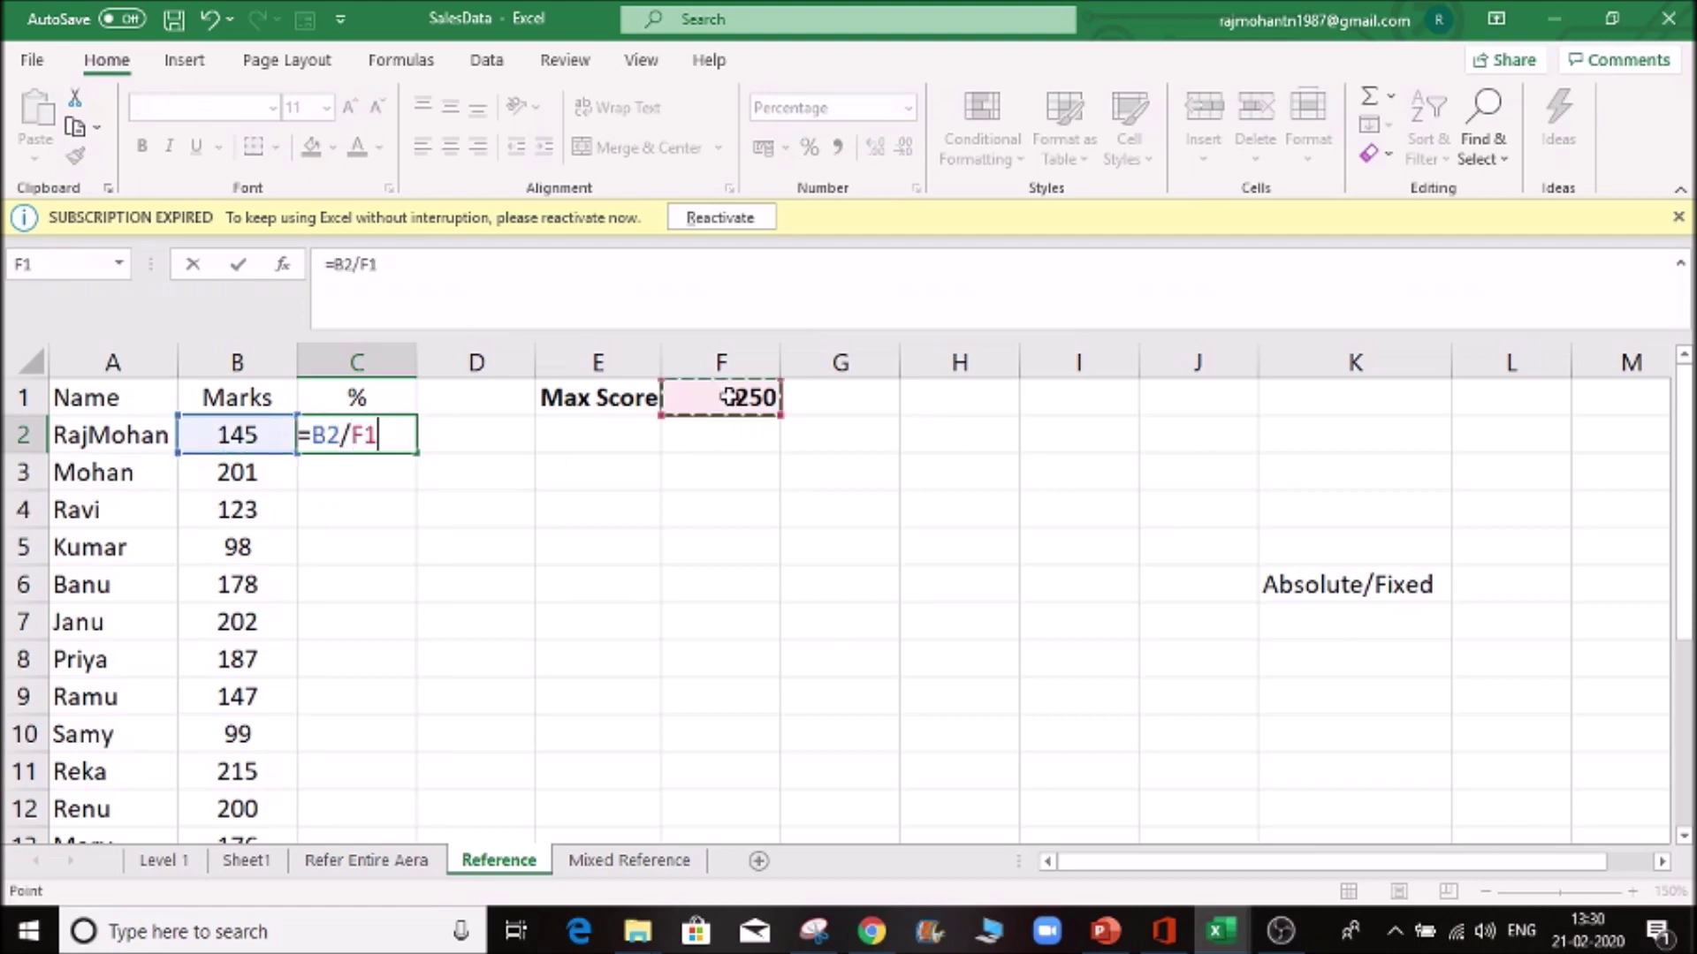
key(F4)
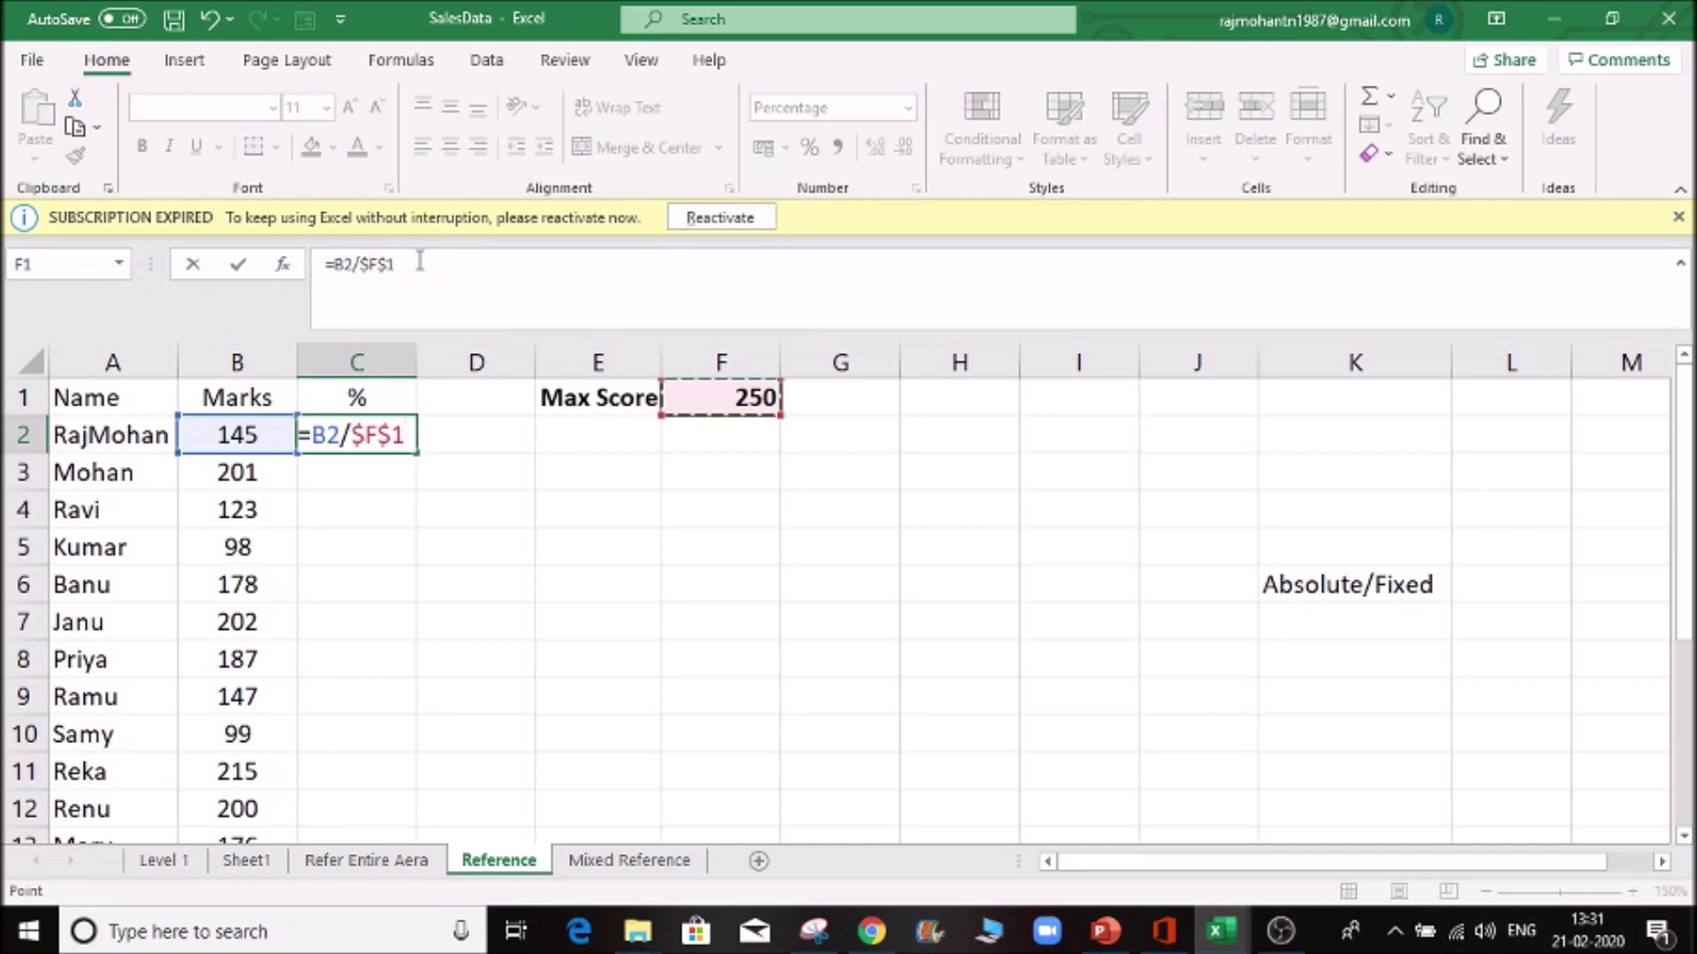
key(Return)
key(Up)
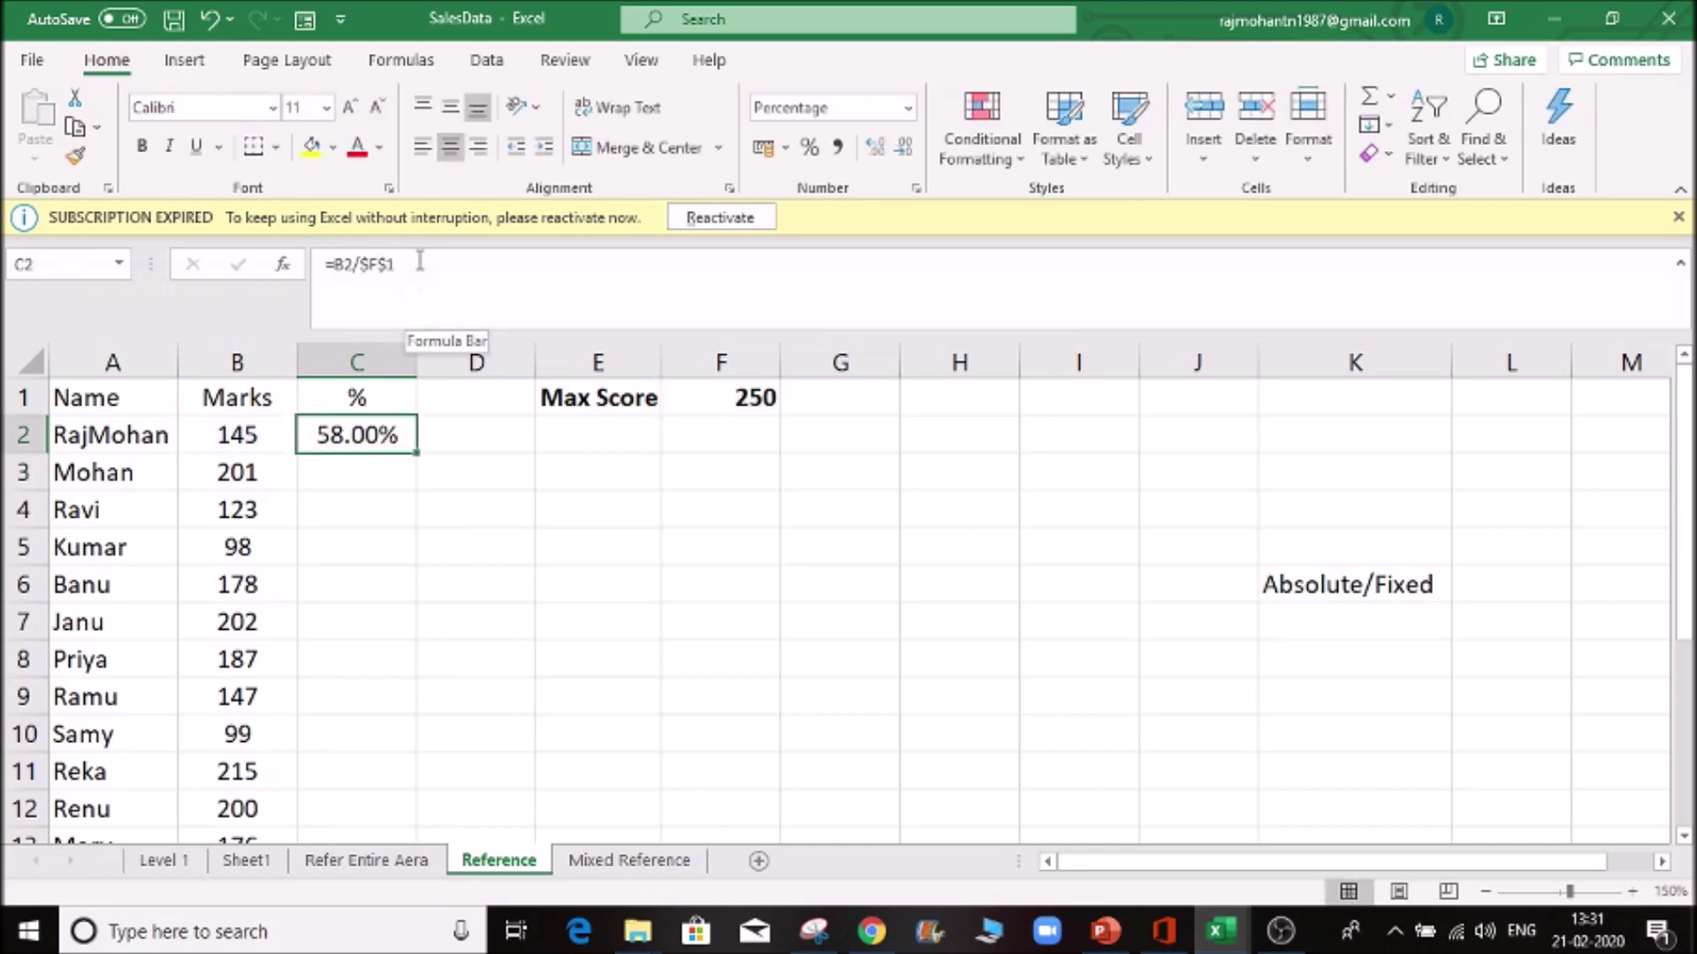
- Fill the C2 formula down the % column and check the cell references in C6 and C7
double_click(418, 452)
scroll(357, 550, down, 4)
scroll(357, 549, up, 4)
click(362, 578)
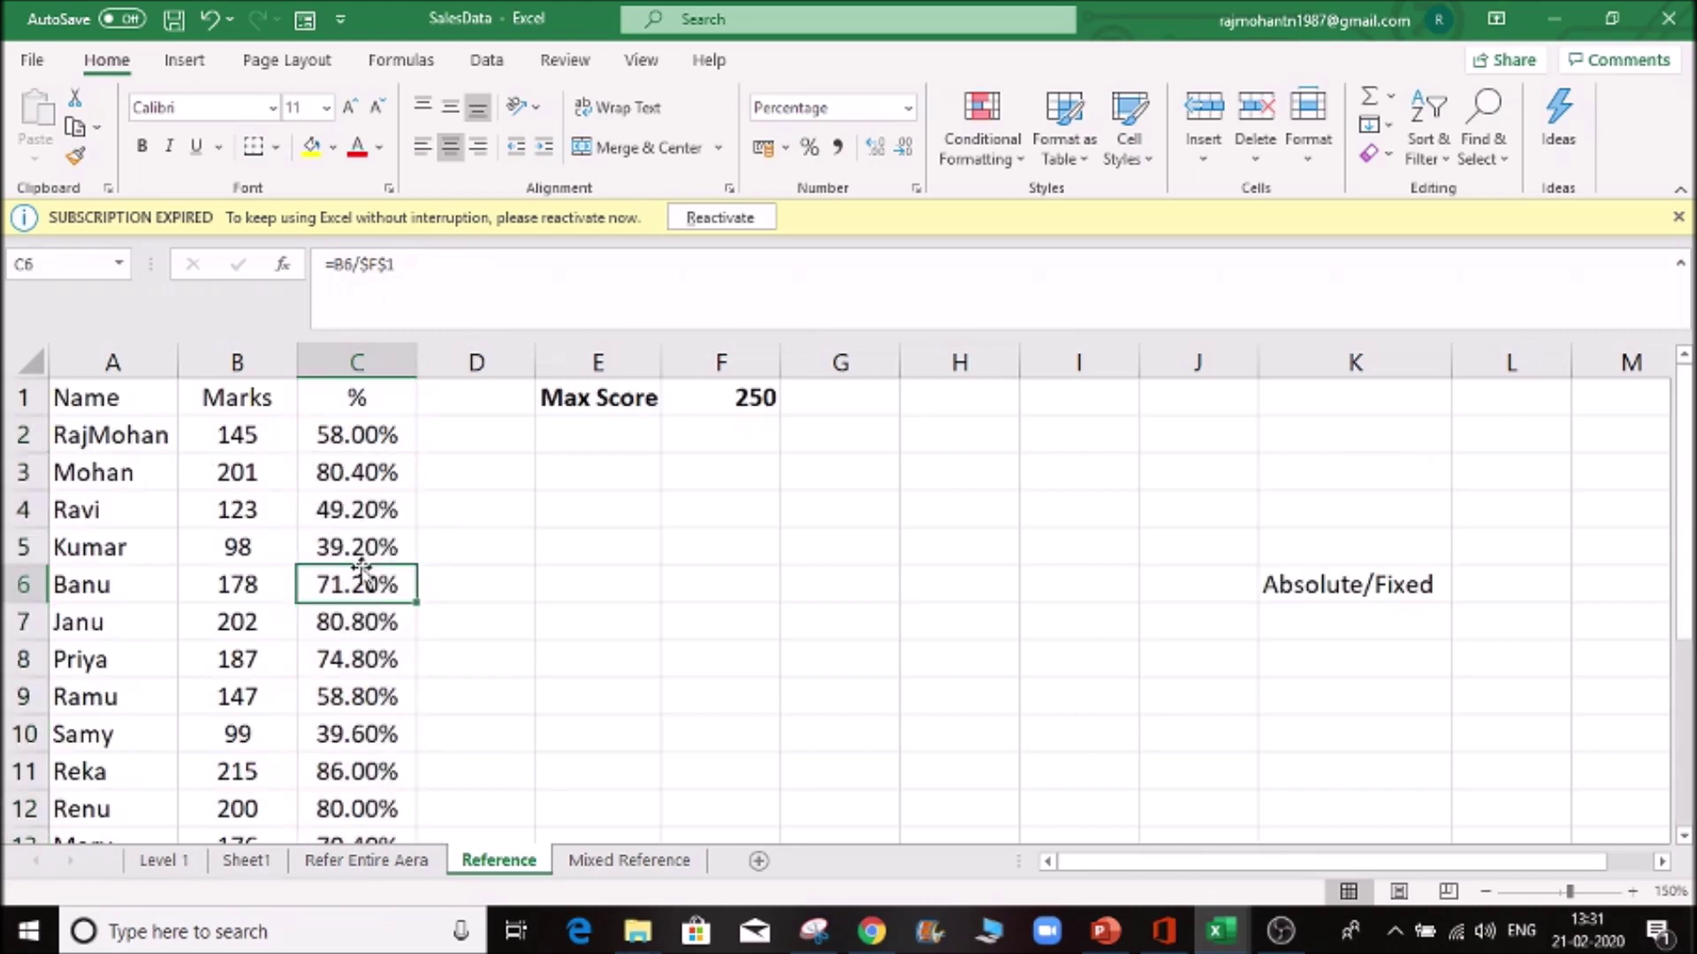
double_click(361, 570)
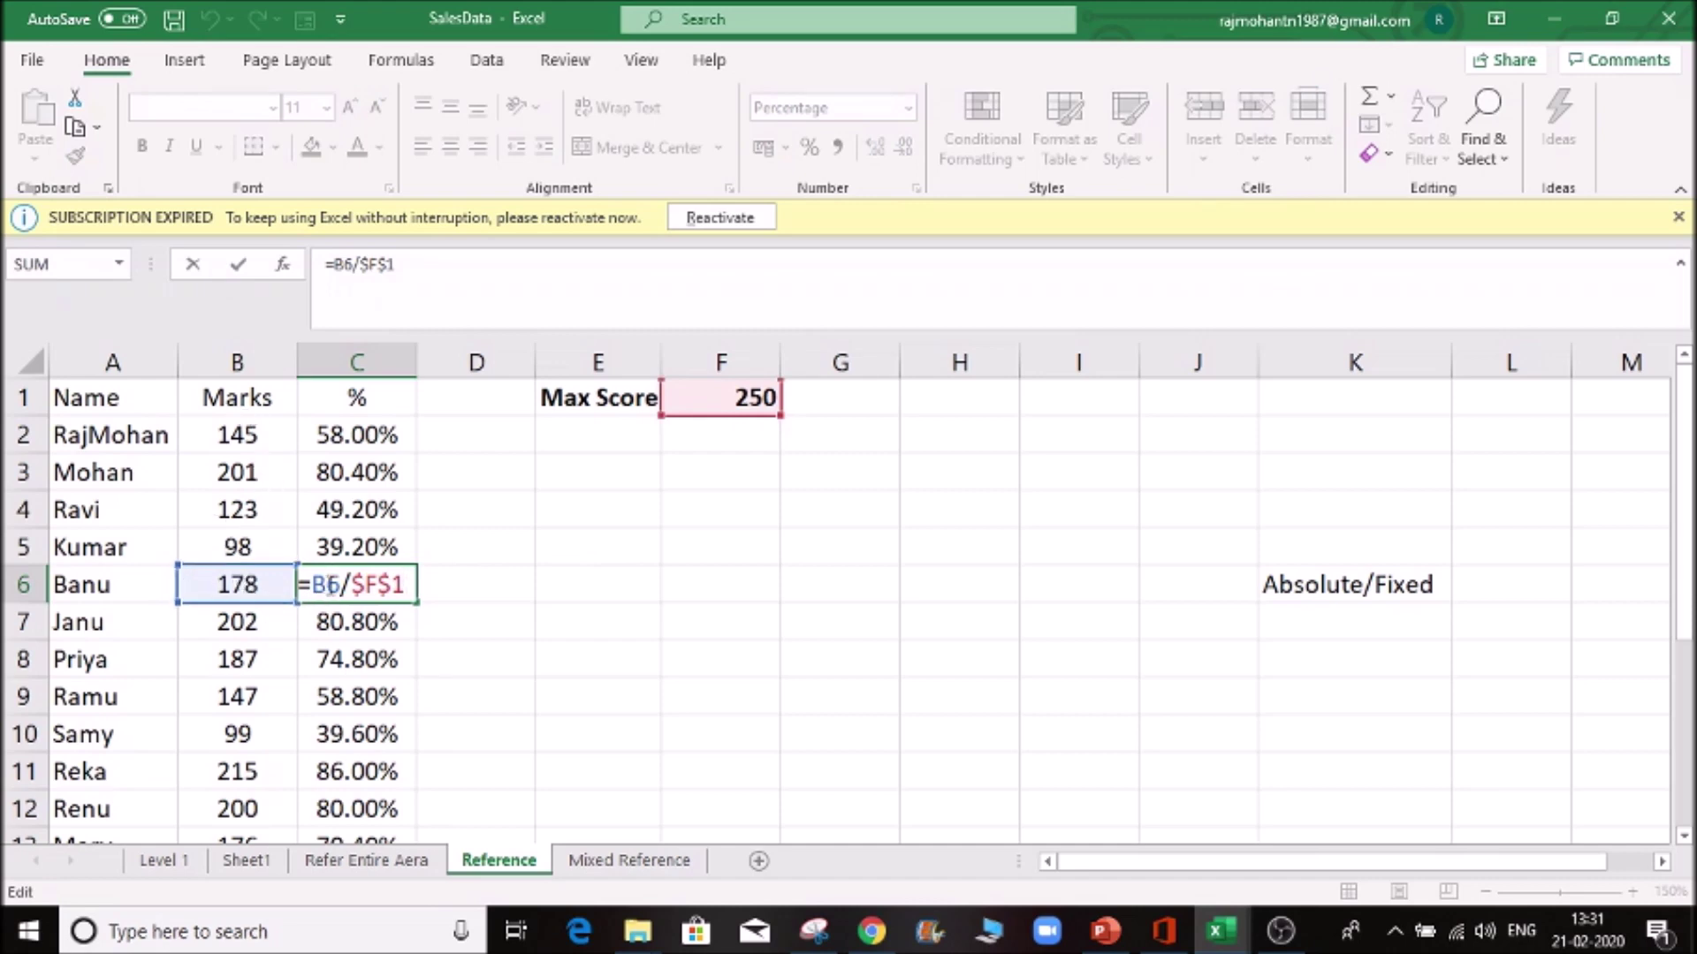
click(335, 623)
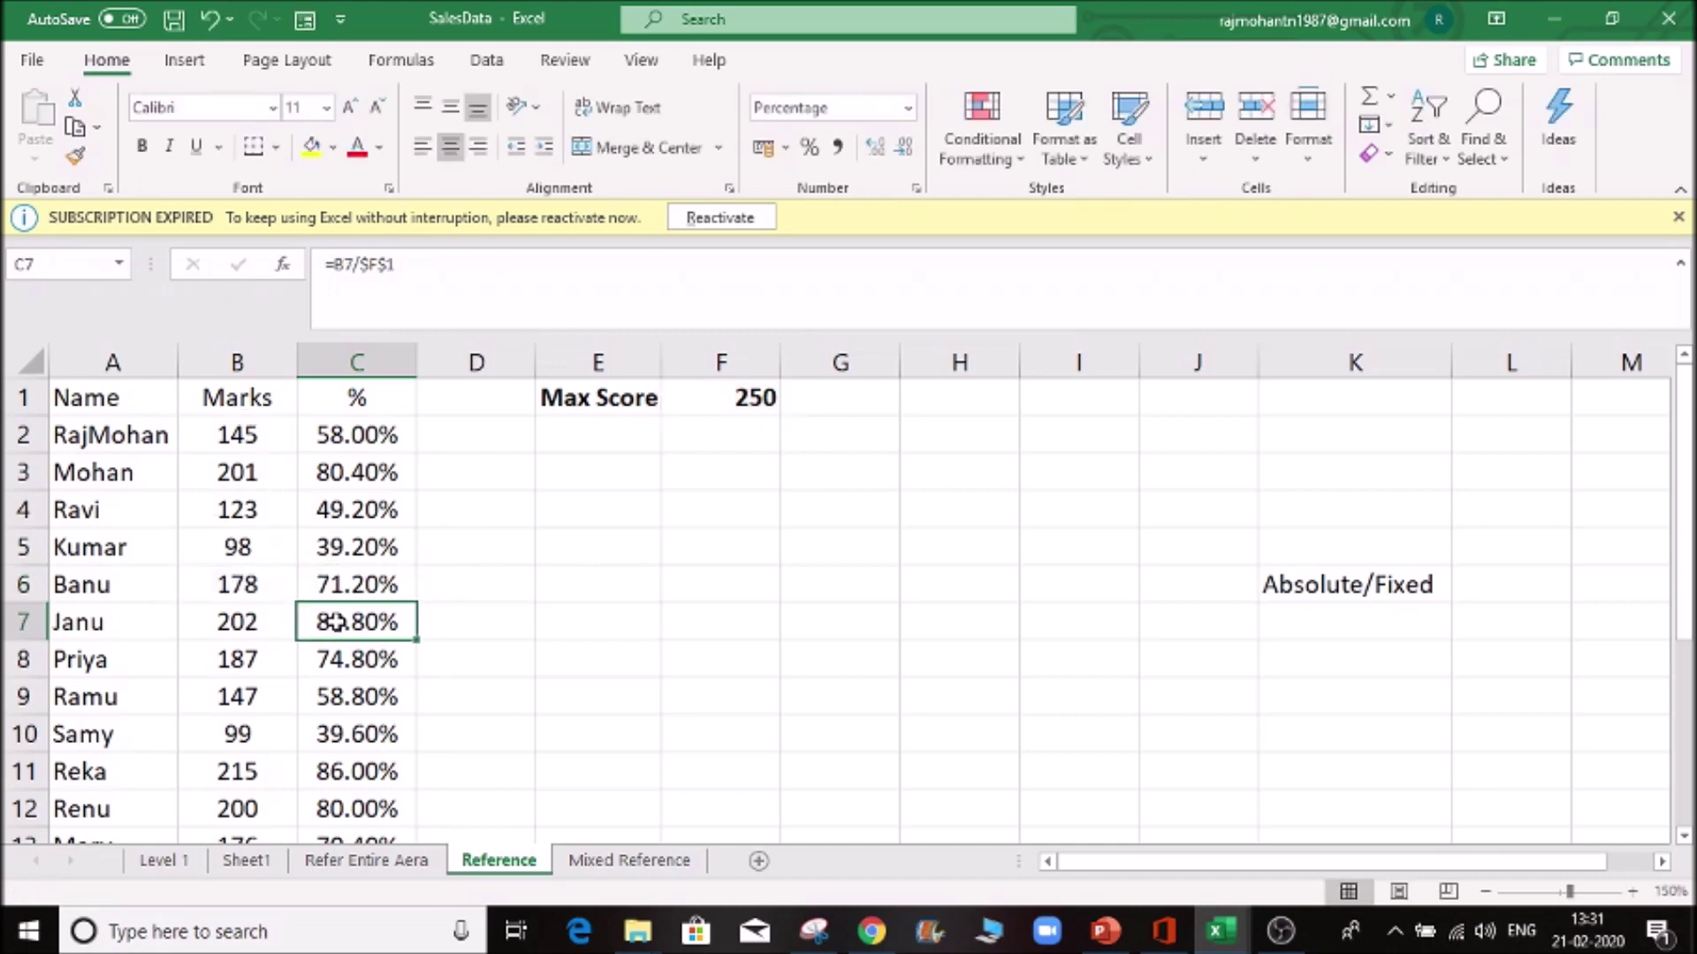
- Check the cell references of the copied % formulas in C8 and C6
click(353, 649)
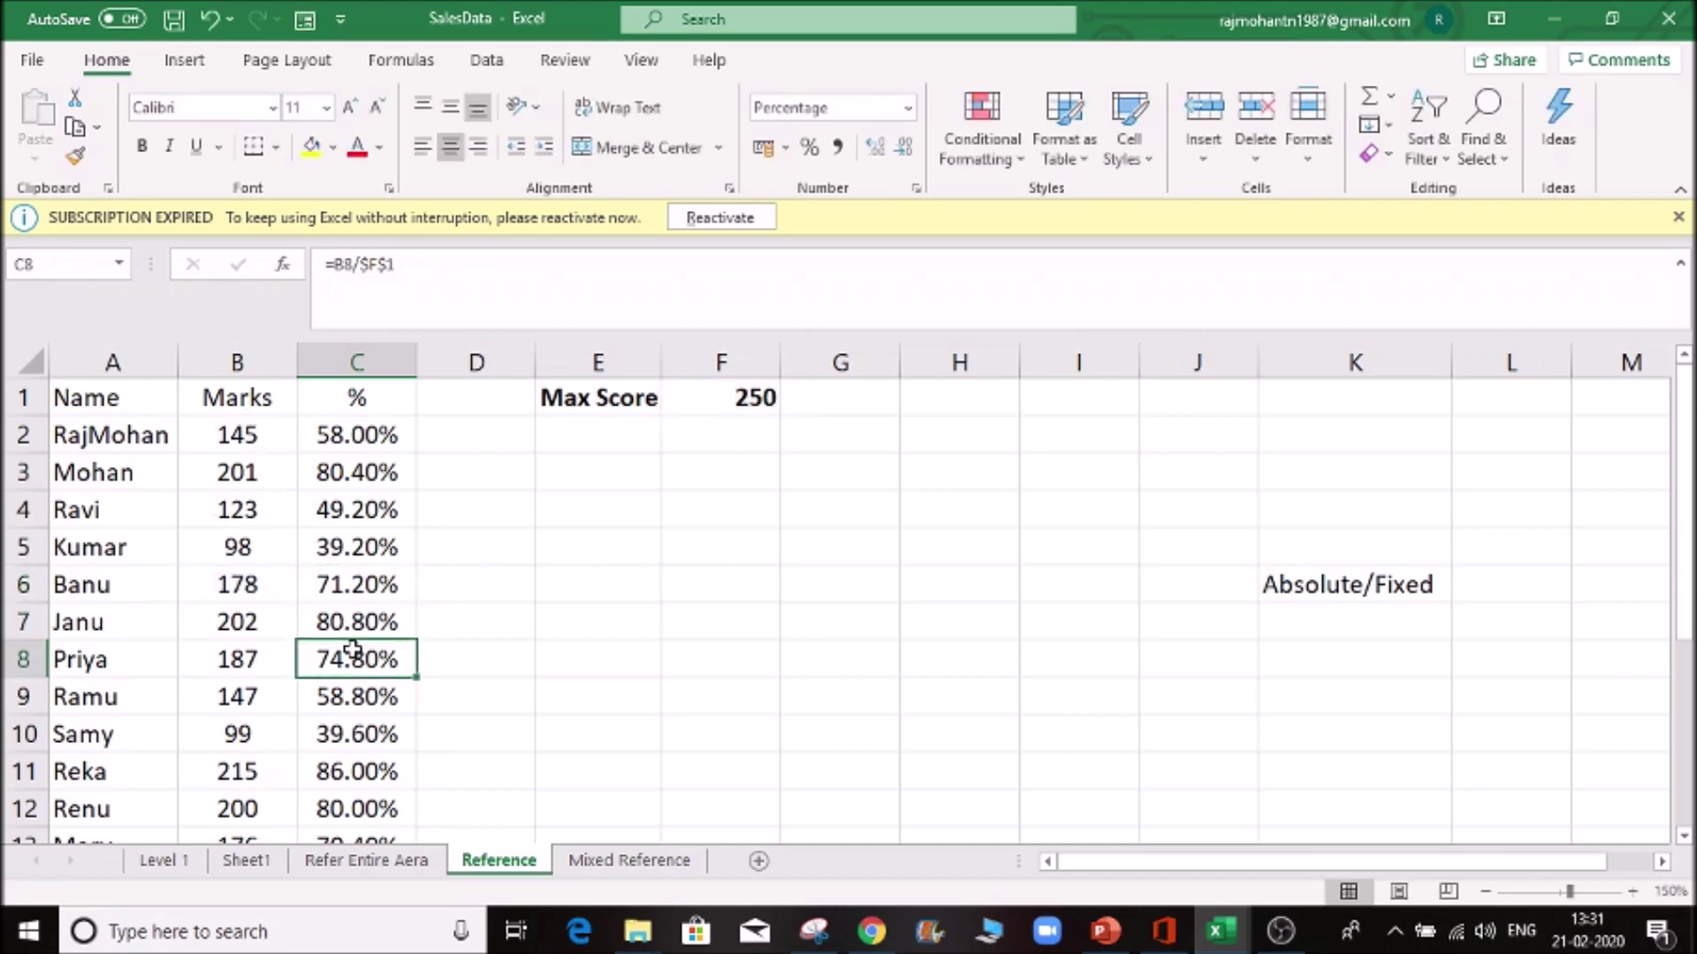
click(354, 589)
double_click(365, 576)
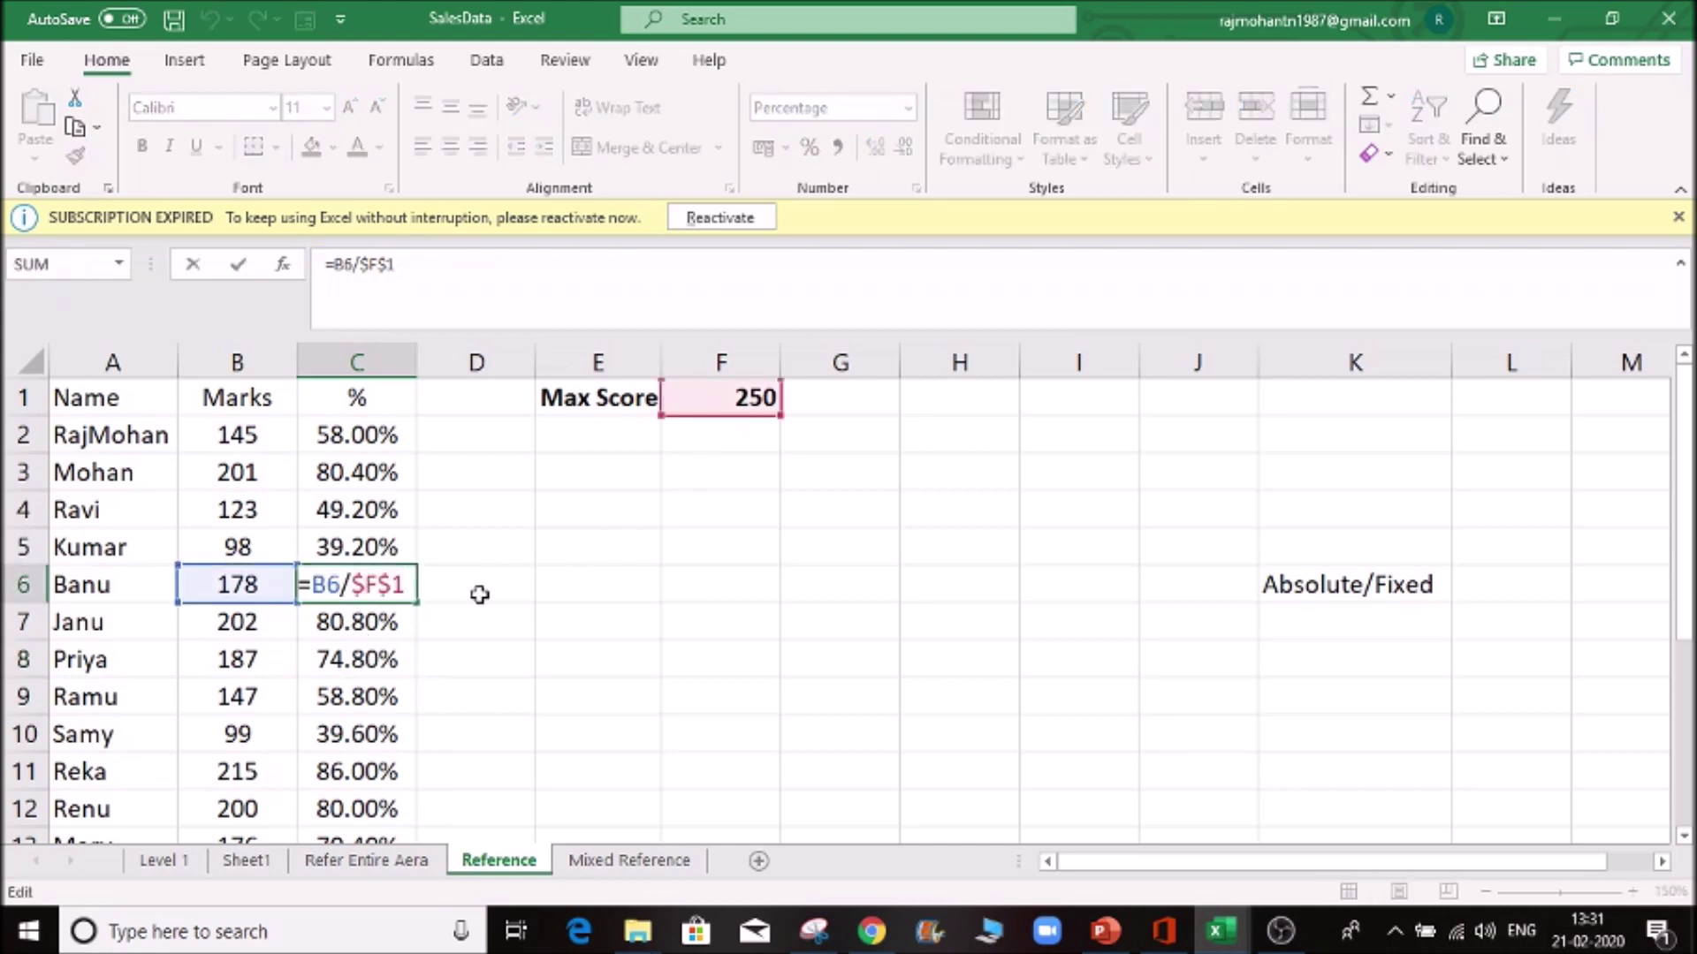
- Cycle the F1 reference in the C2 formula through its reference types and return it to $F$1
click(393, 446)
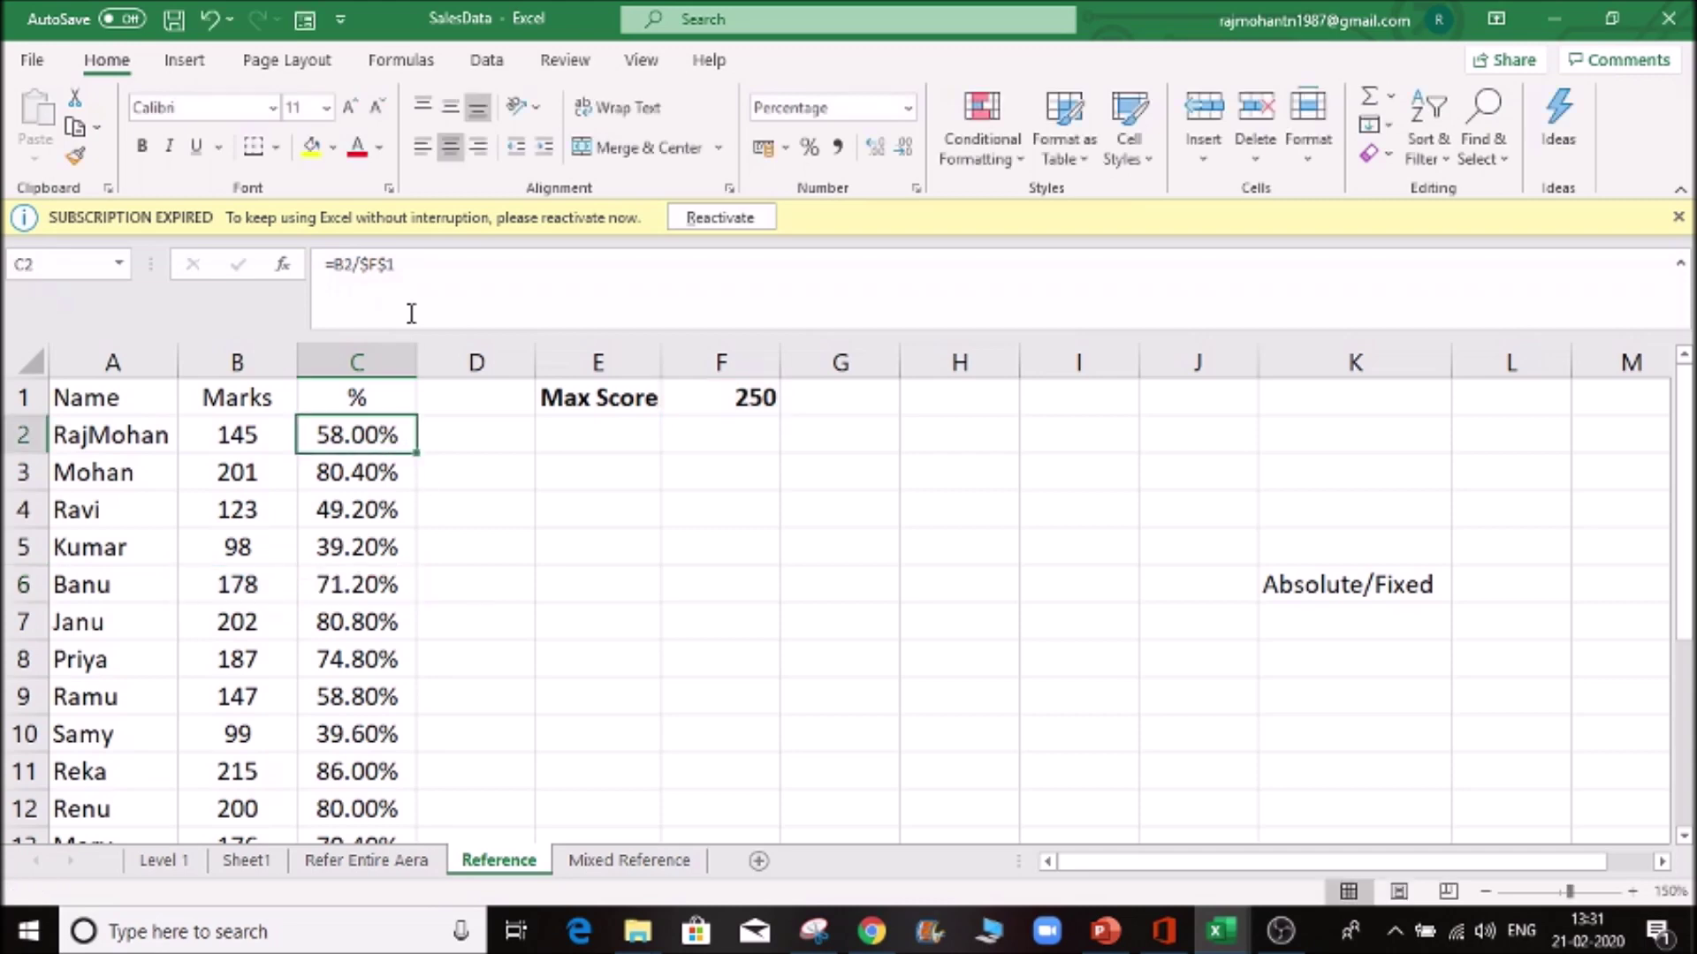
click(386, 265)
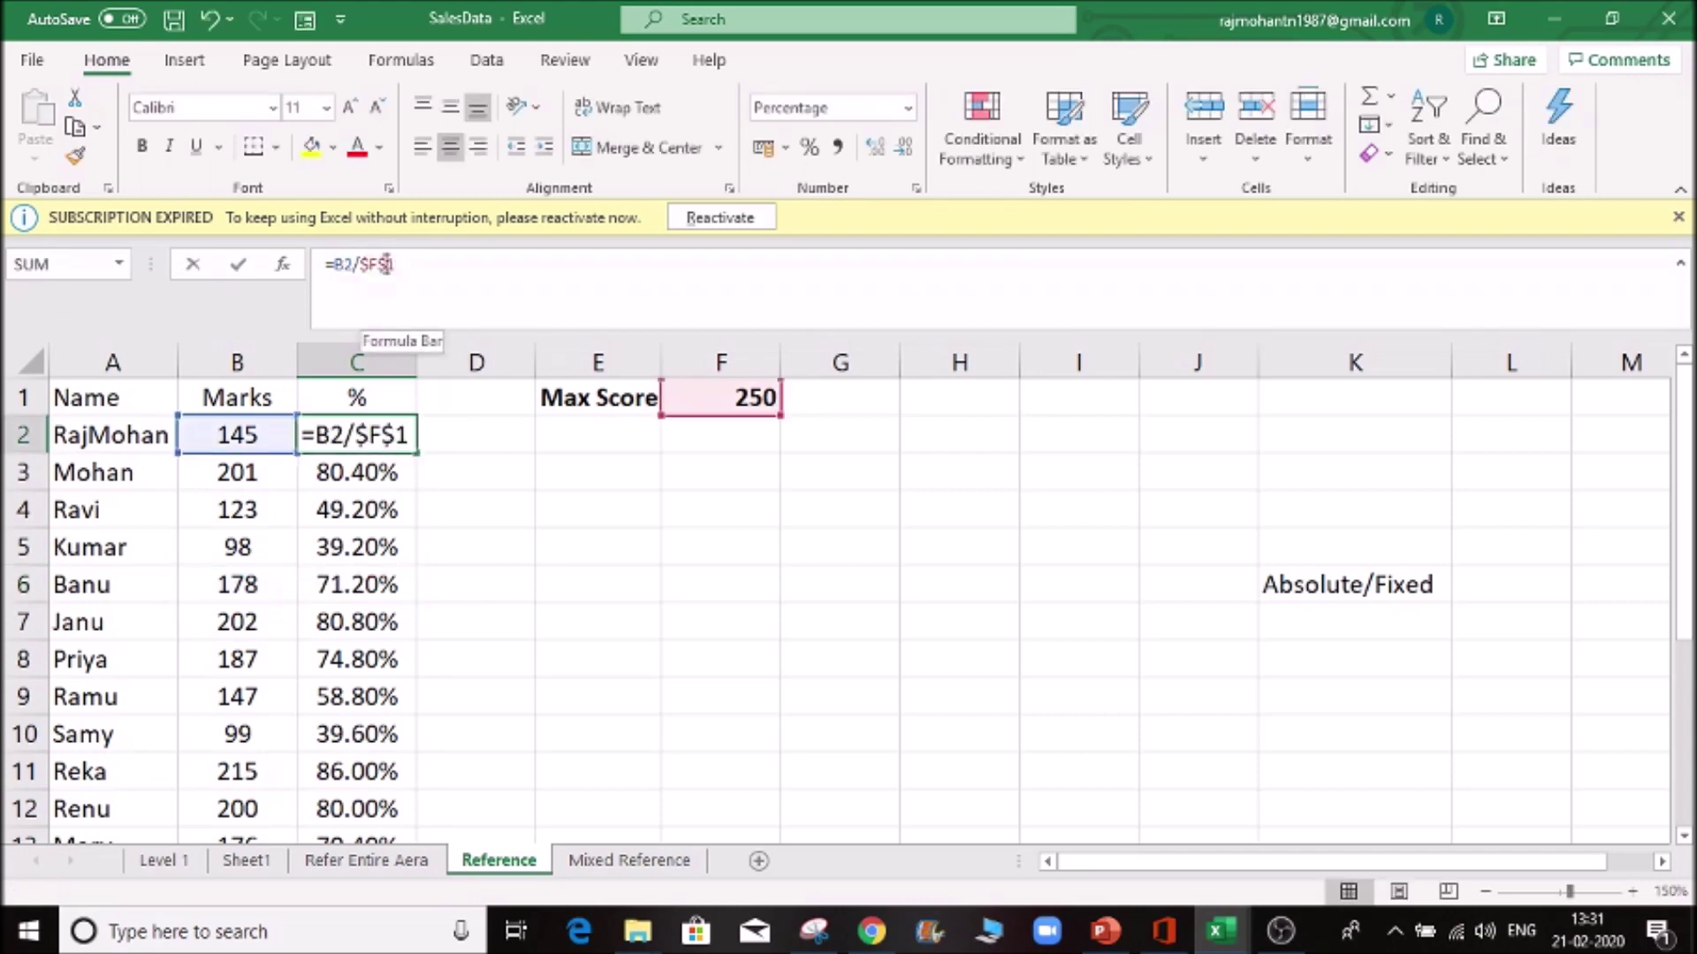
key(F4)
key(F4)
key(F4)
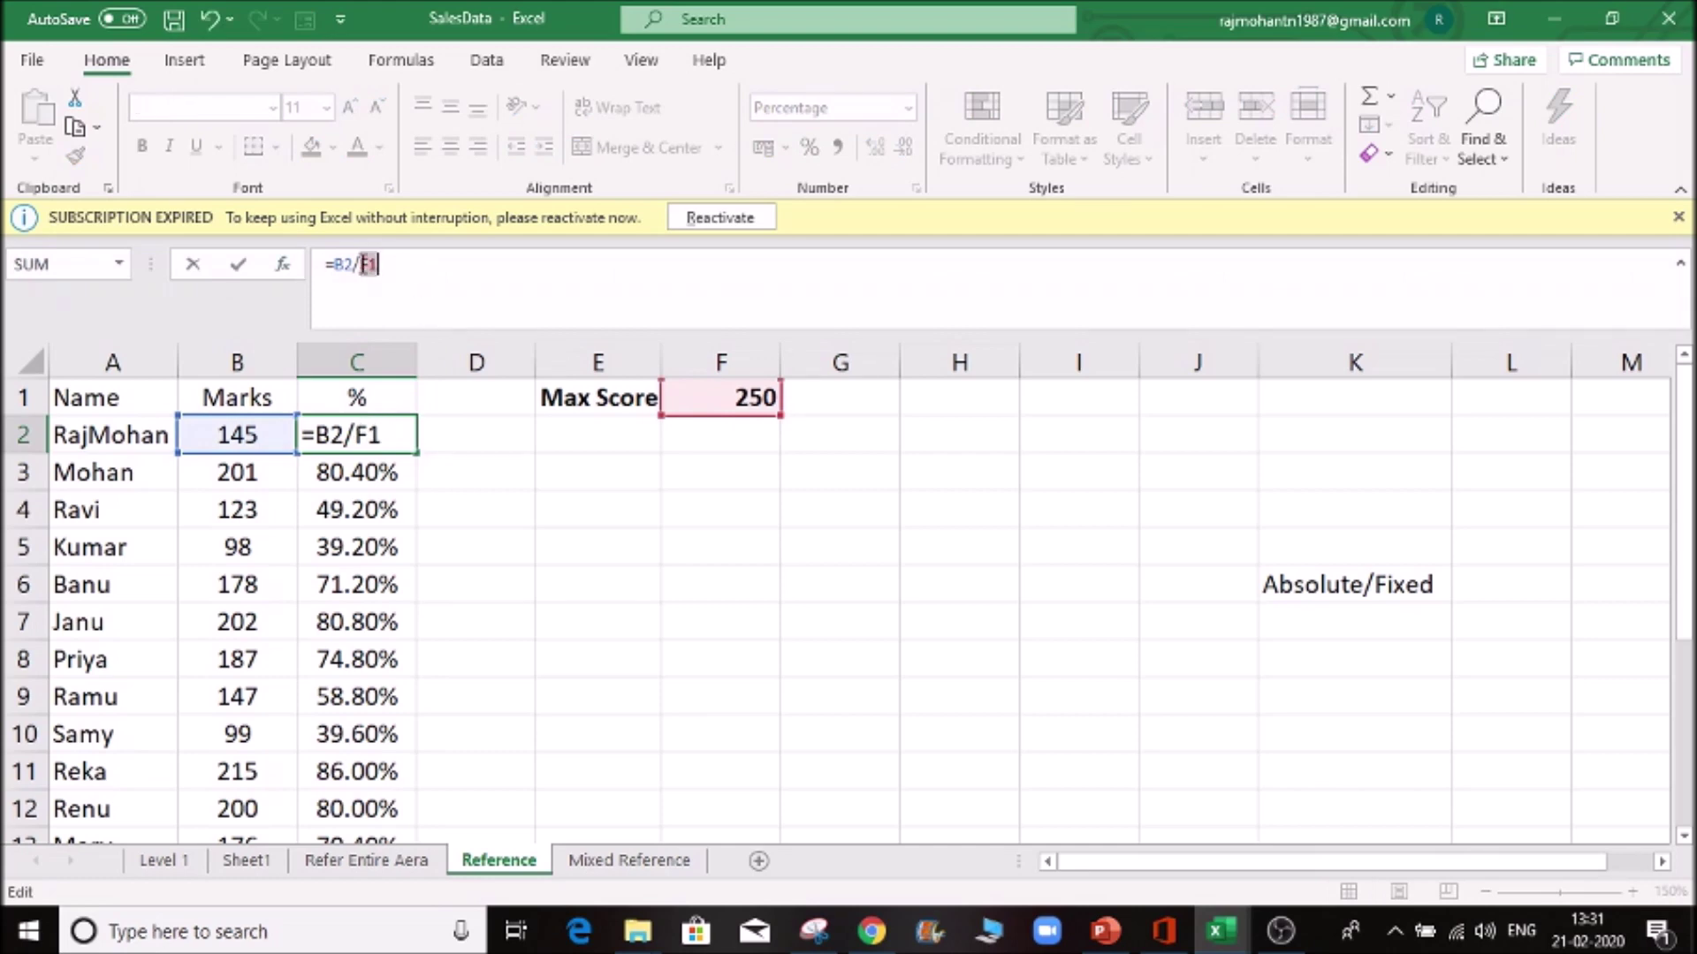
click(362, 263)
key(F4)
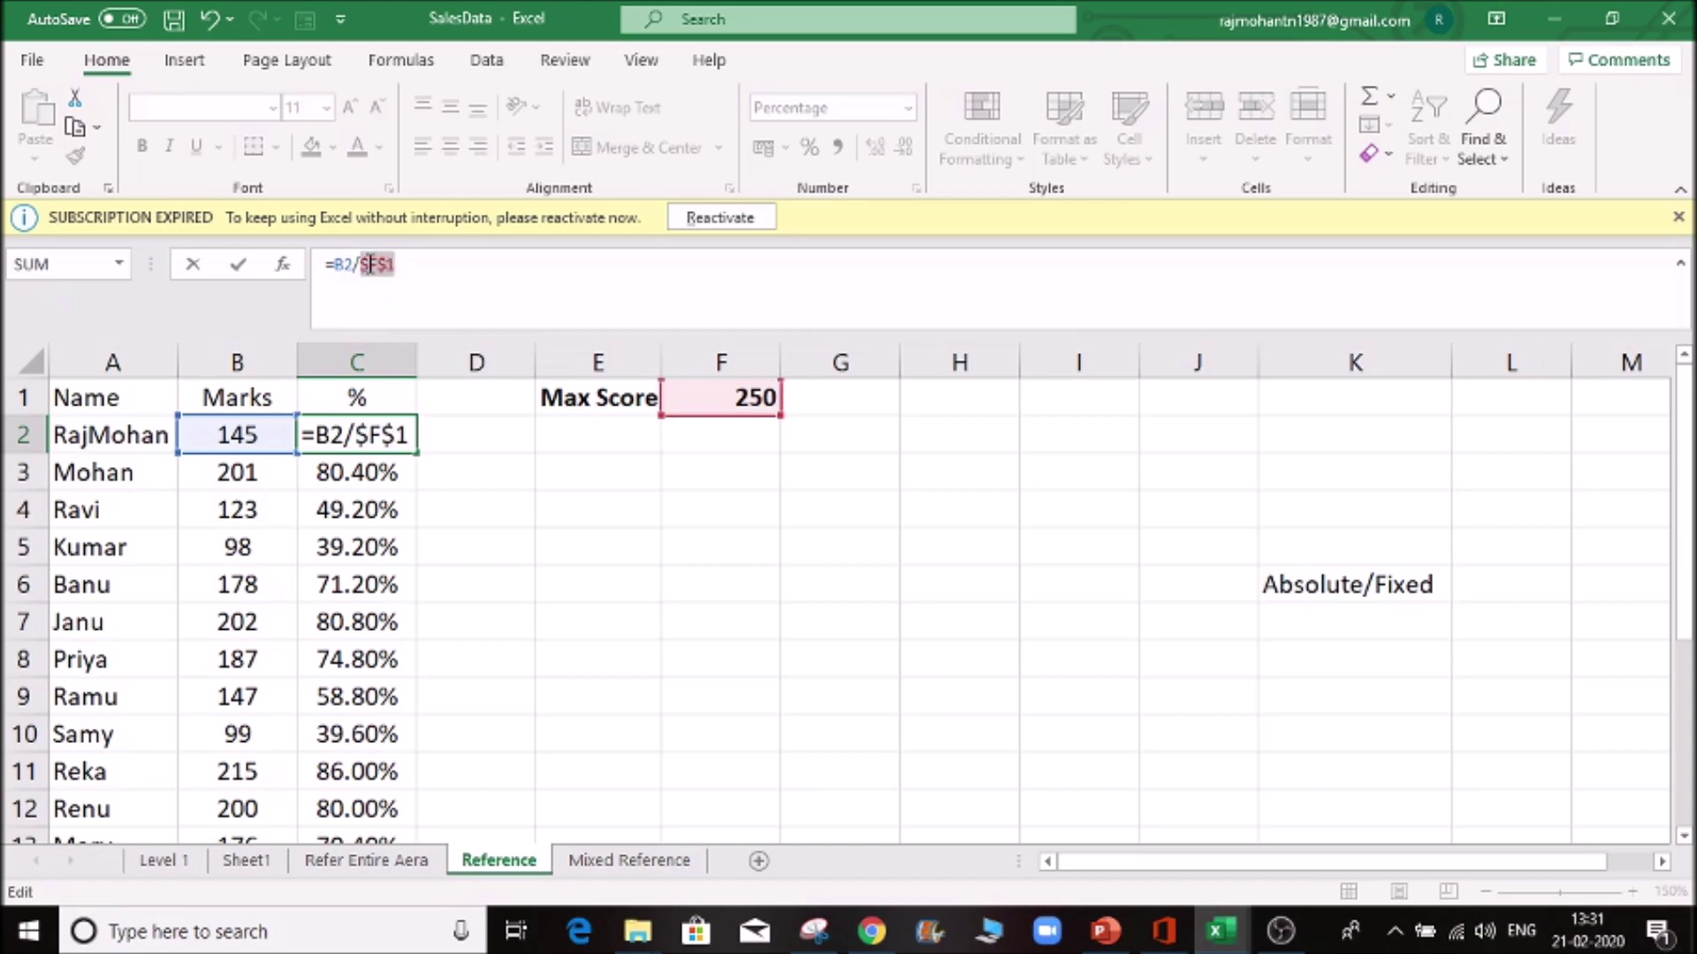
key(Return)
key(Up)
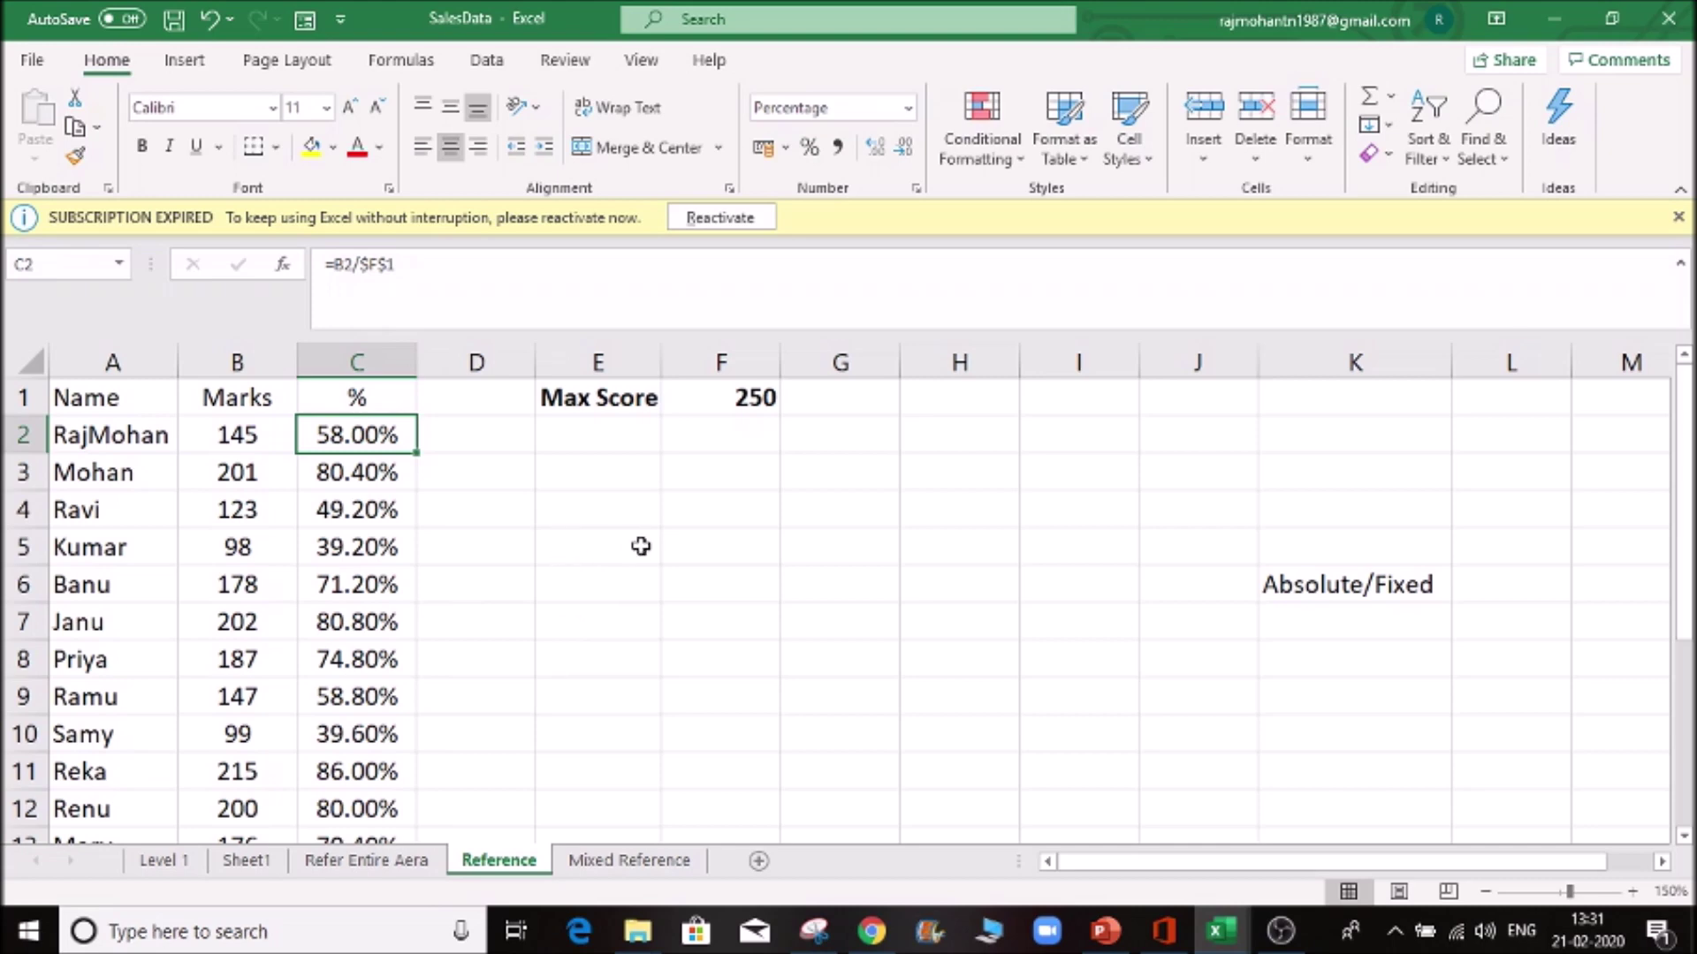
- Open the Mixed Reference sheet and review the product names in A3:A10 and the unit prices in B3:B10
click(560, 485)
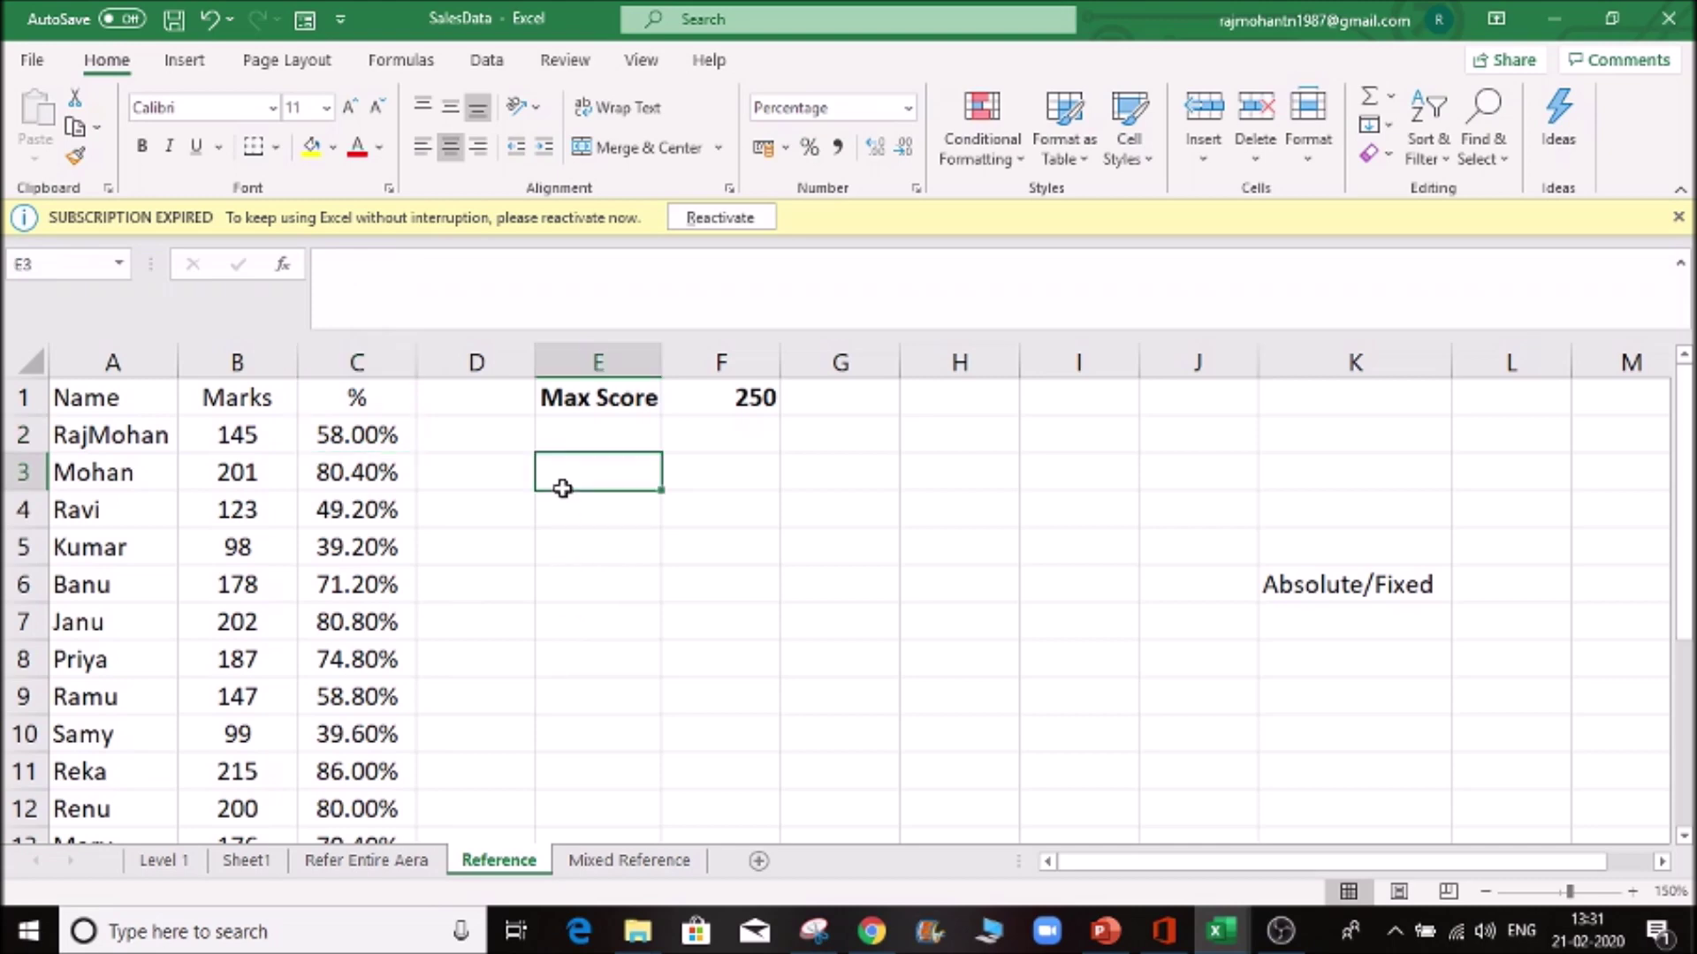
click(719, 408)
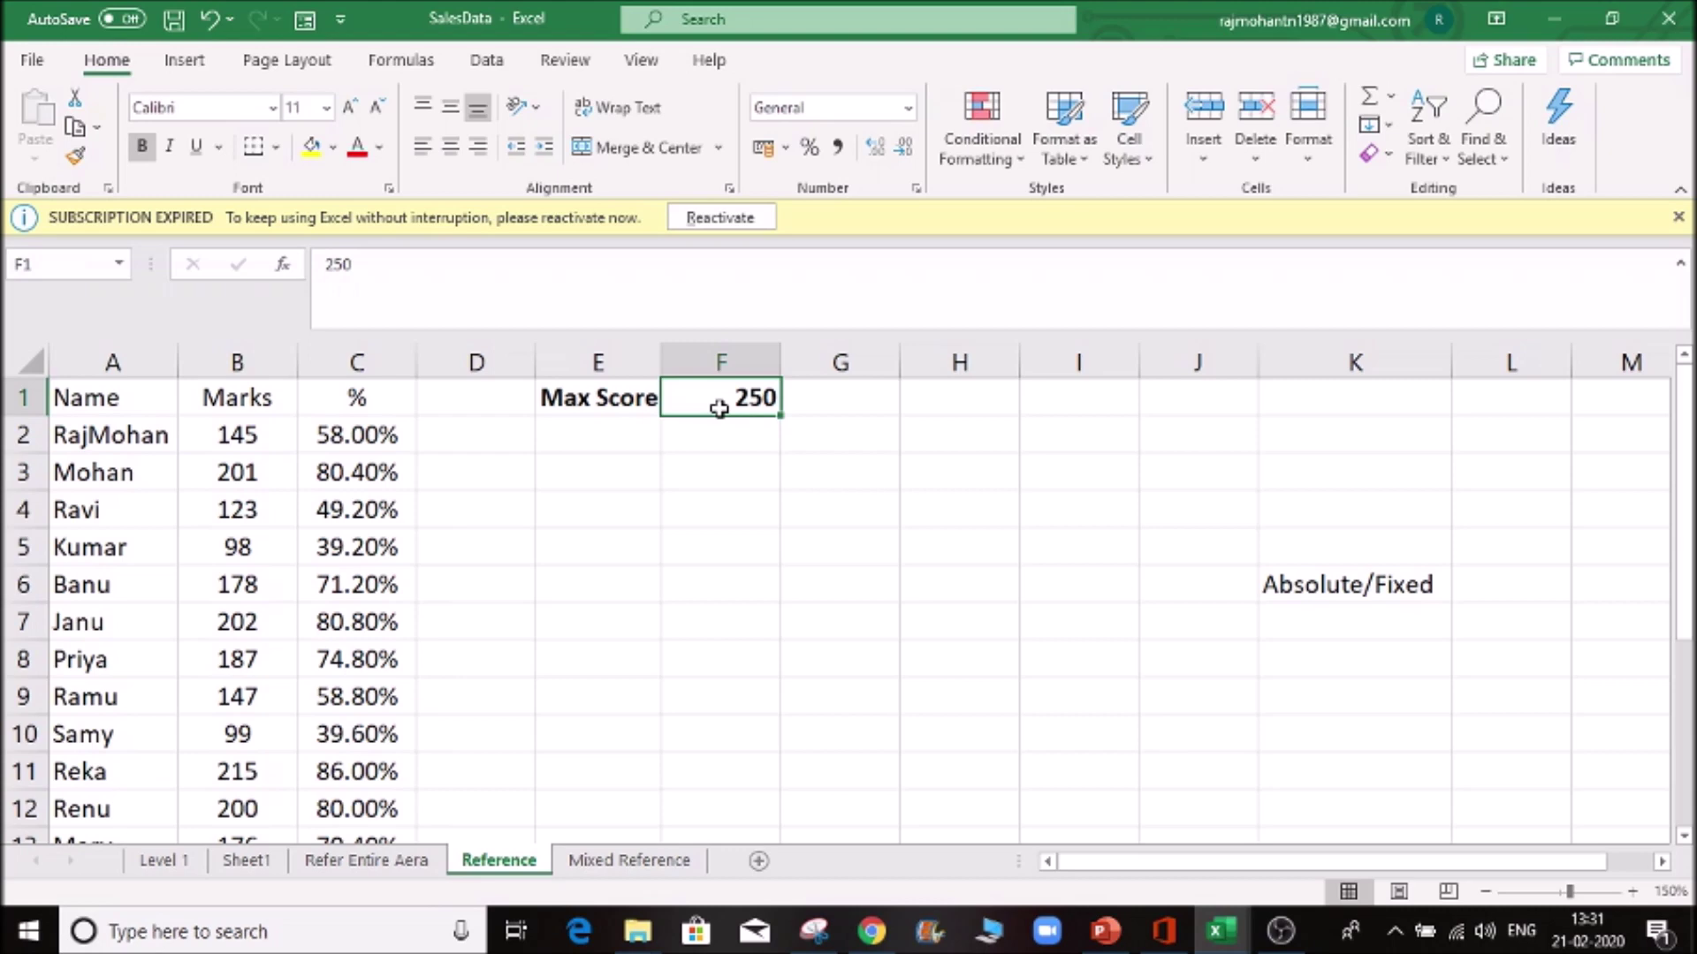
key(ctrl+Page_Down)
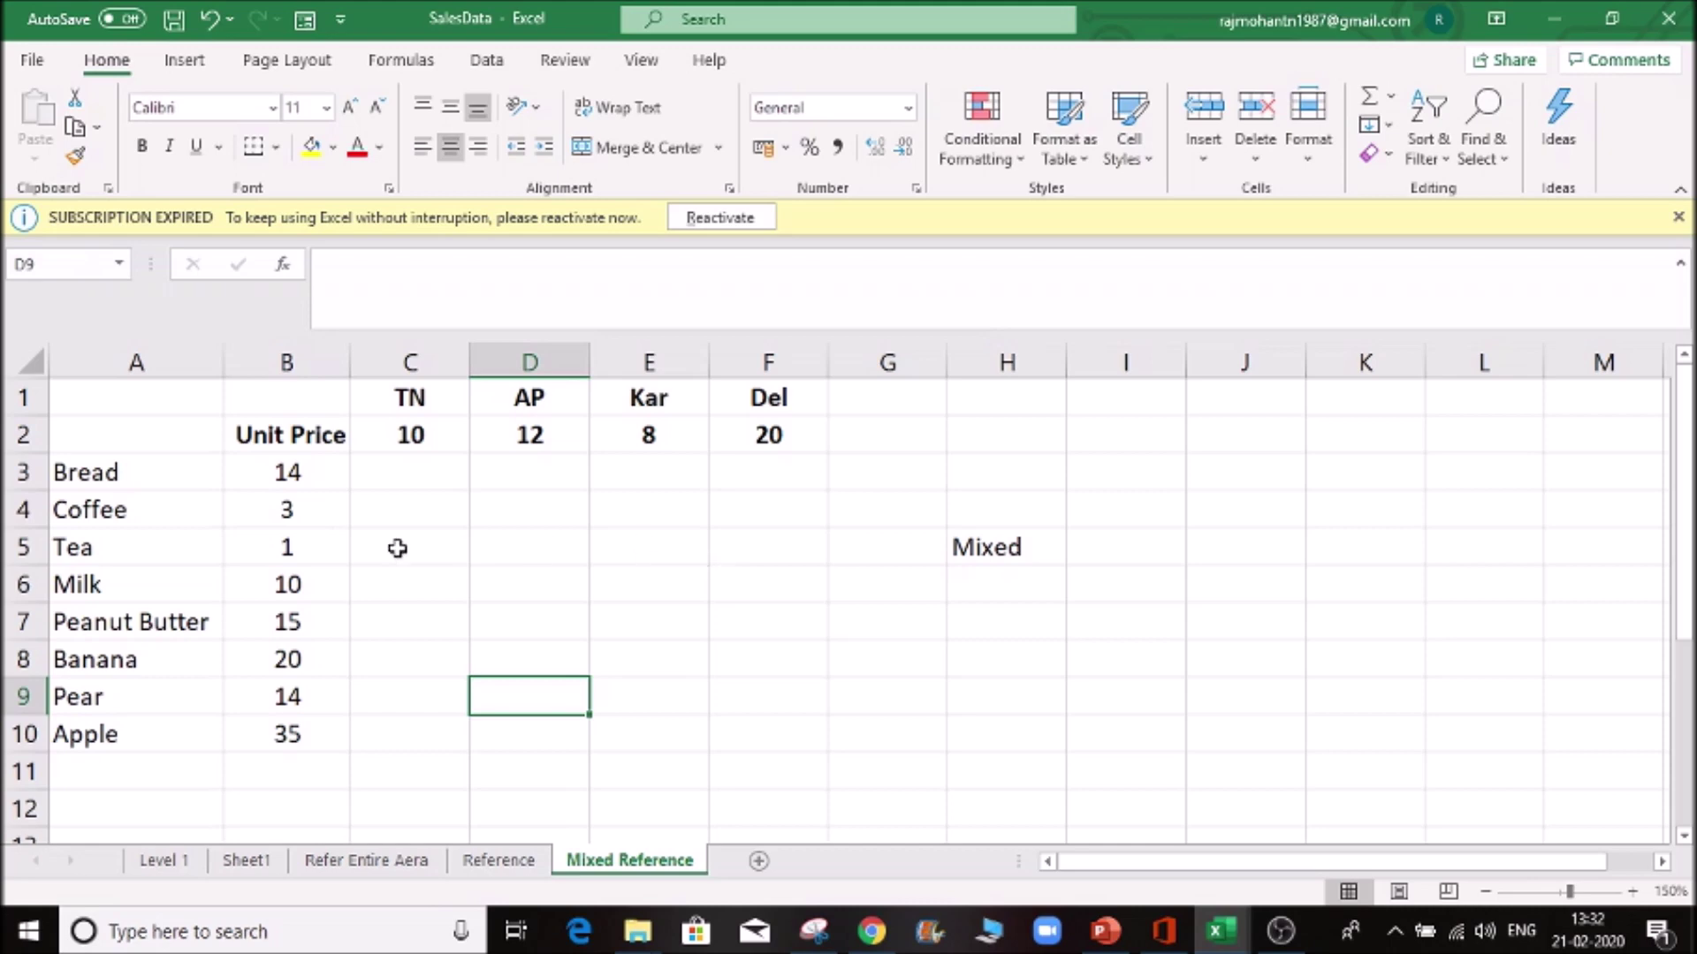
click(395, 484)
drag(197, 484, 182, 742)
click(329, 446)
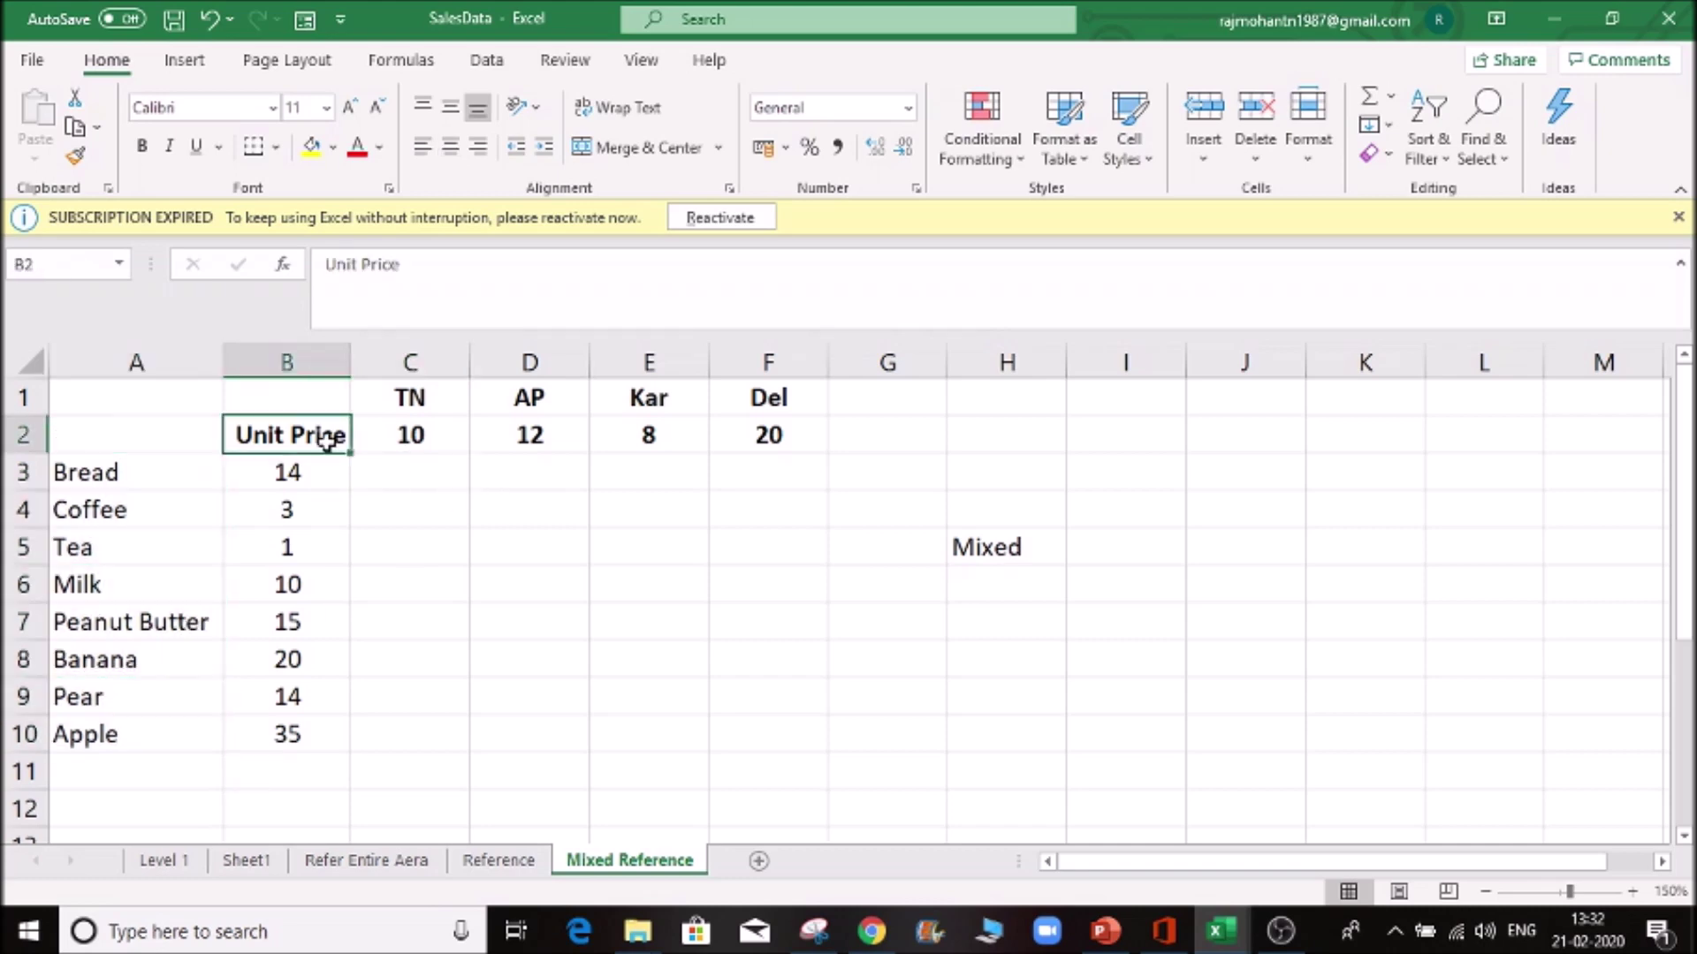
drag(341, 473, 309, 737)
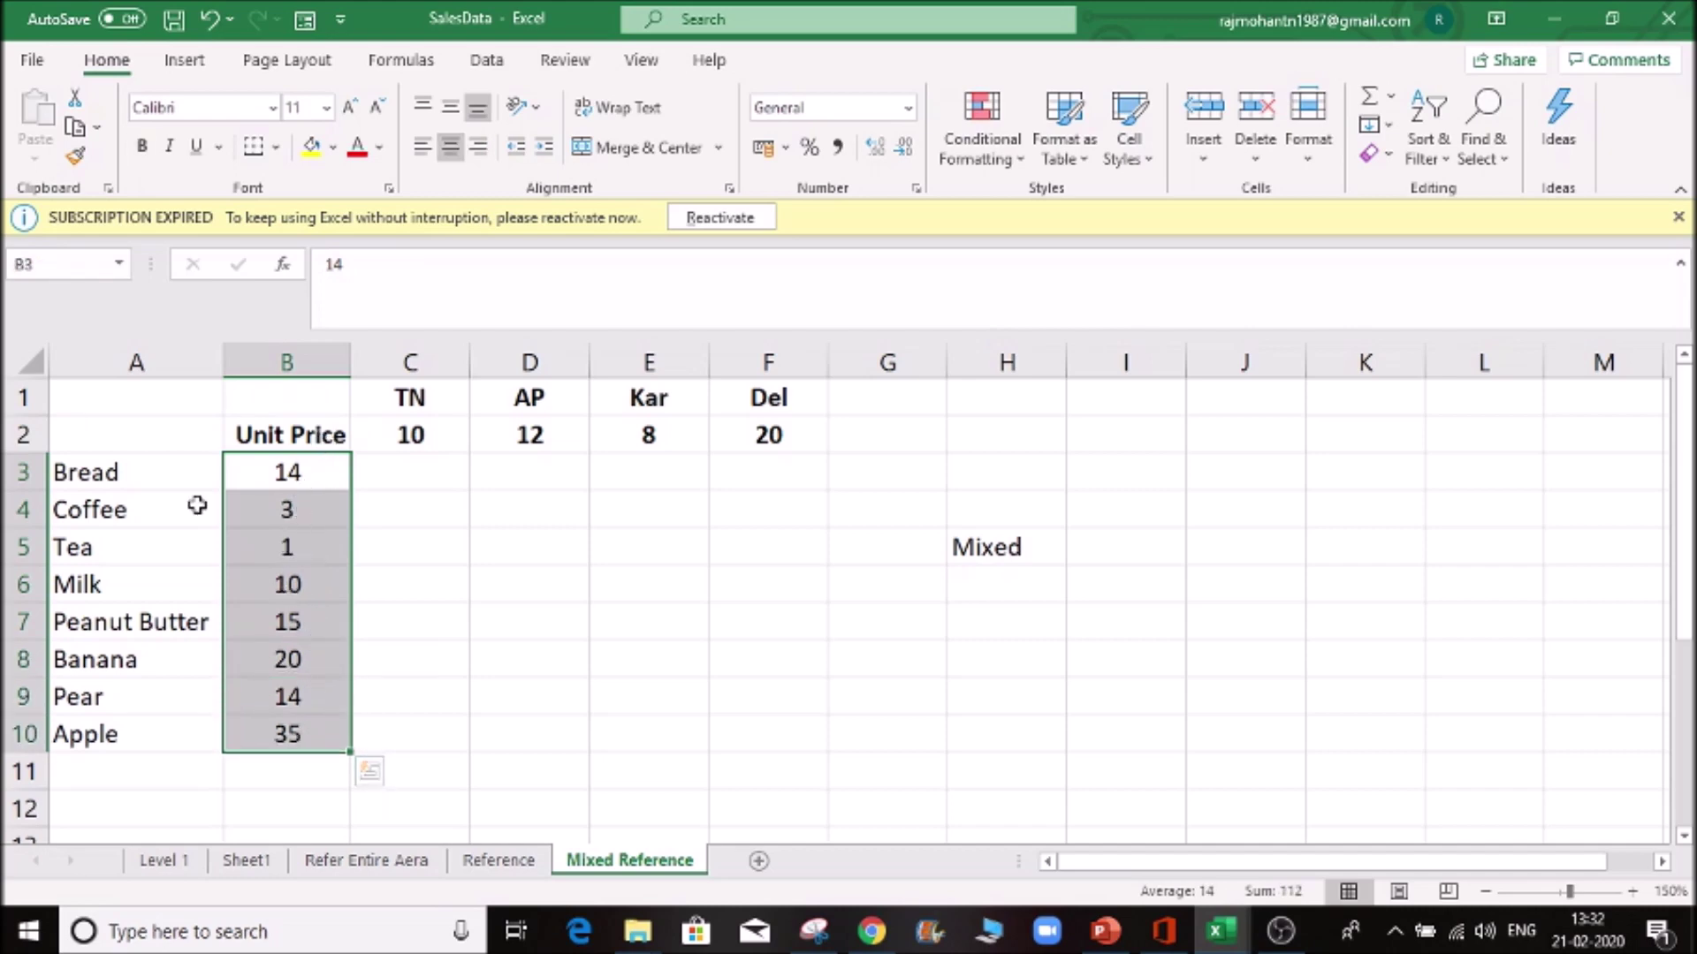
- Review the Bread unit price in B3 and the row 2 values for TN, AP, Kar and Del
click(217, 485)
click(283, 478)
click(411, 433)
drag(412, 433, 822, 426)
click(430, 473)
drag(428, 435, 719, 428)
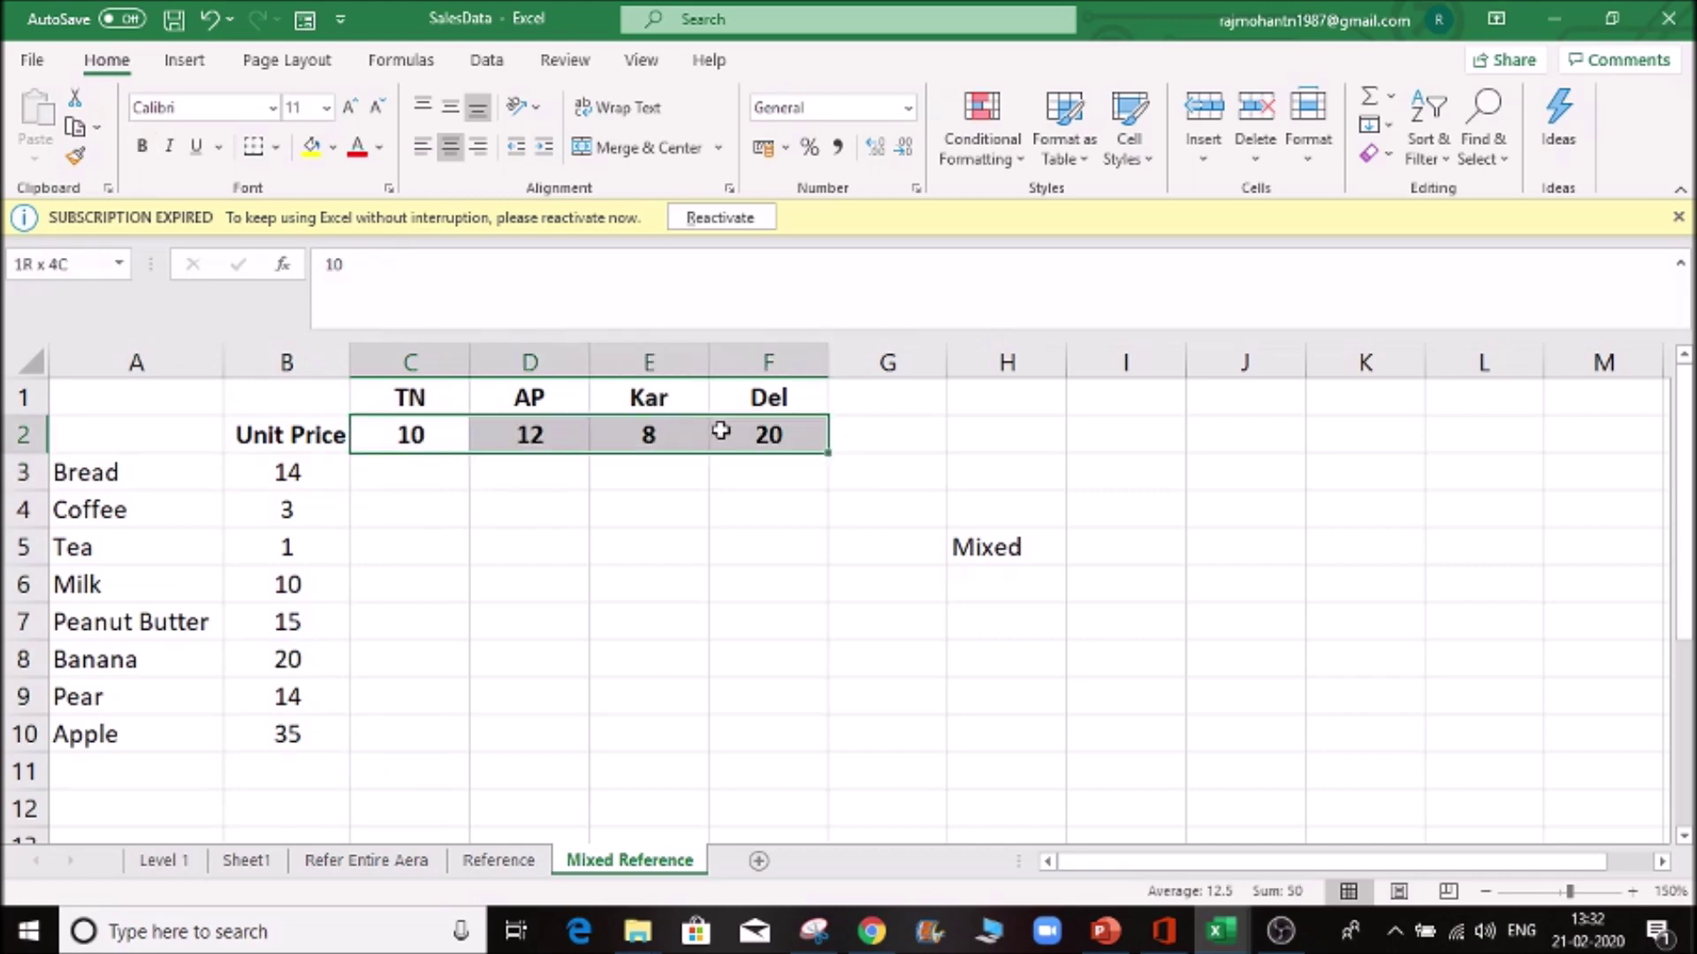
click(287, 484)
- Enter the formula =C2*B3 in C3 to multiply the TN value by the Bread unit price
click(440, 482)
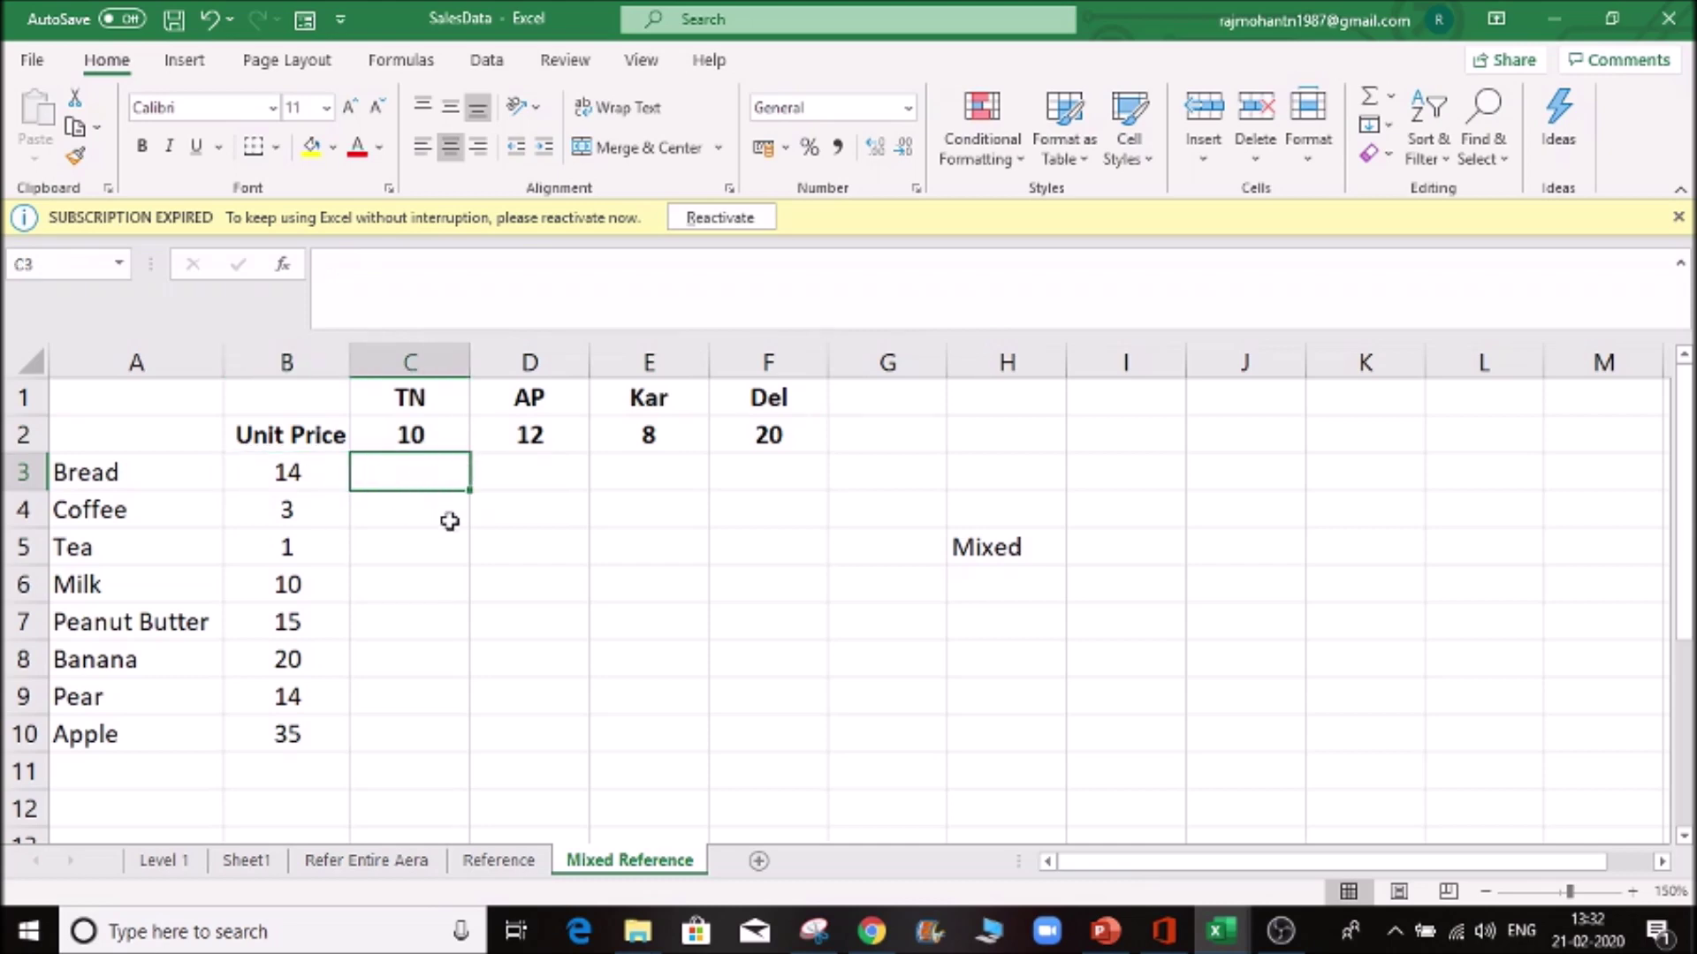
text(=)
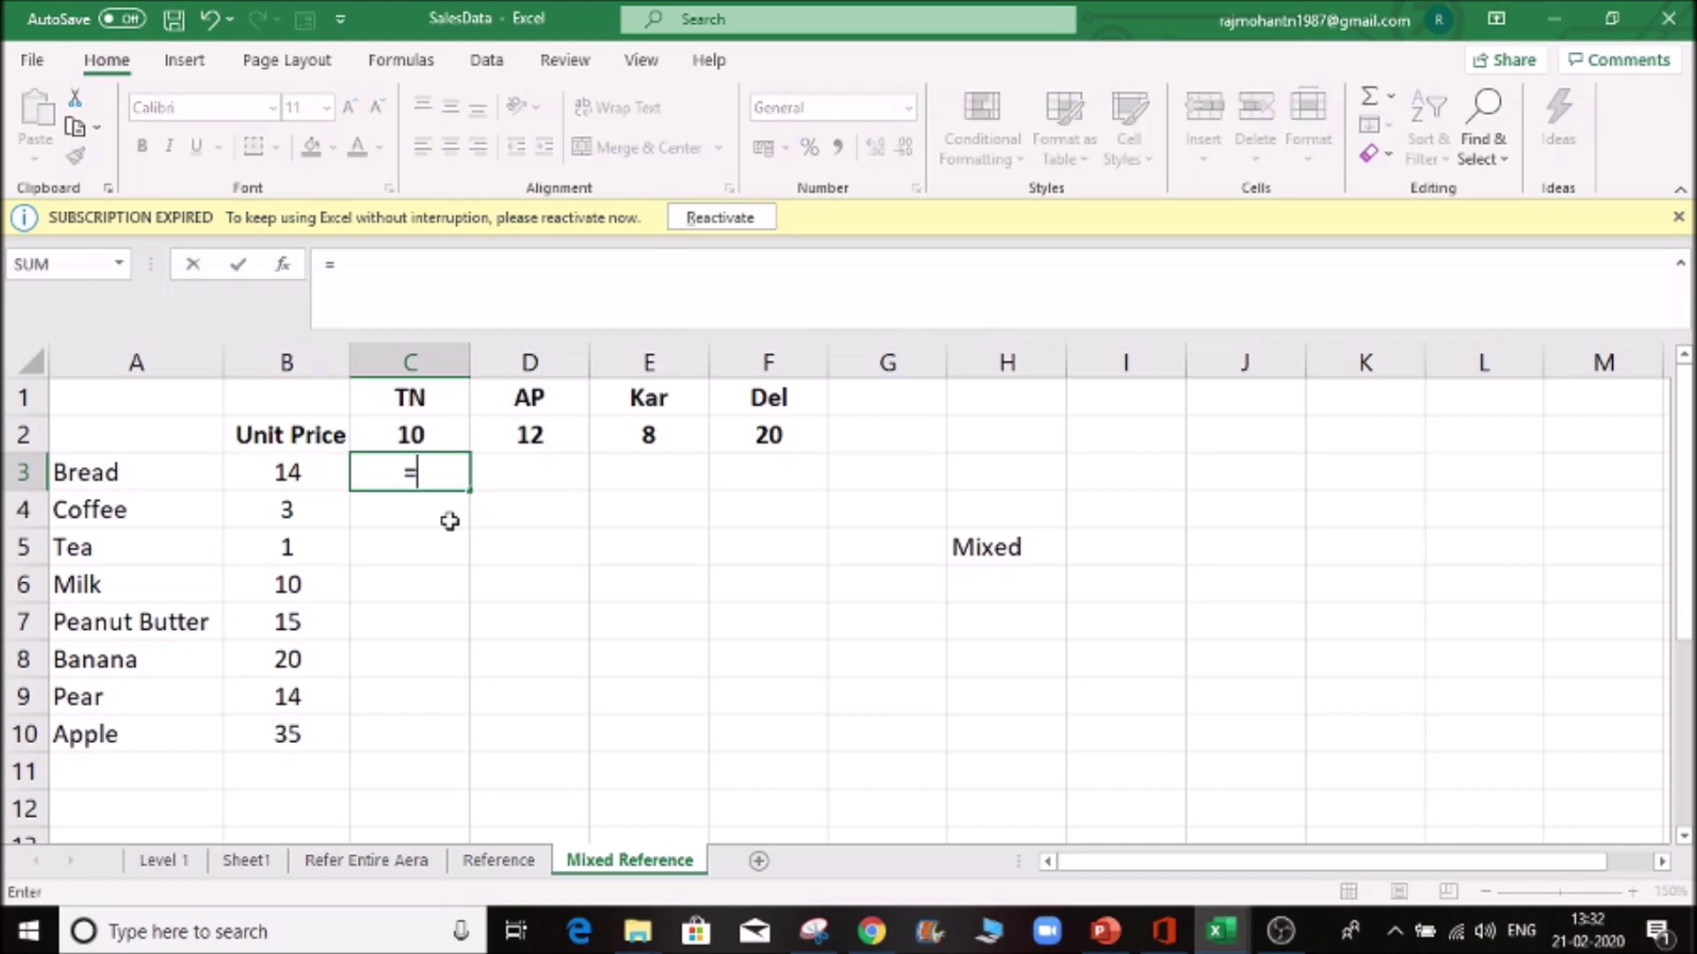
click(422, 429)
text(*)
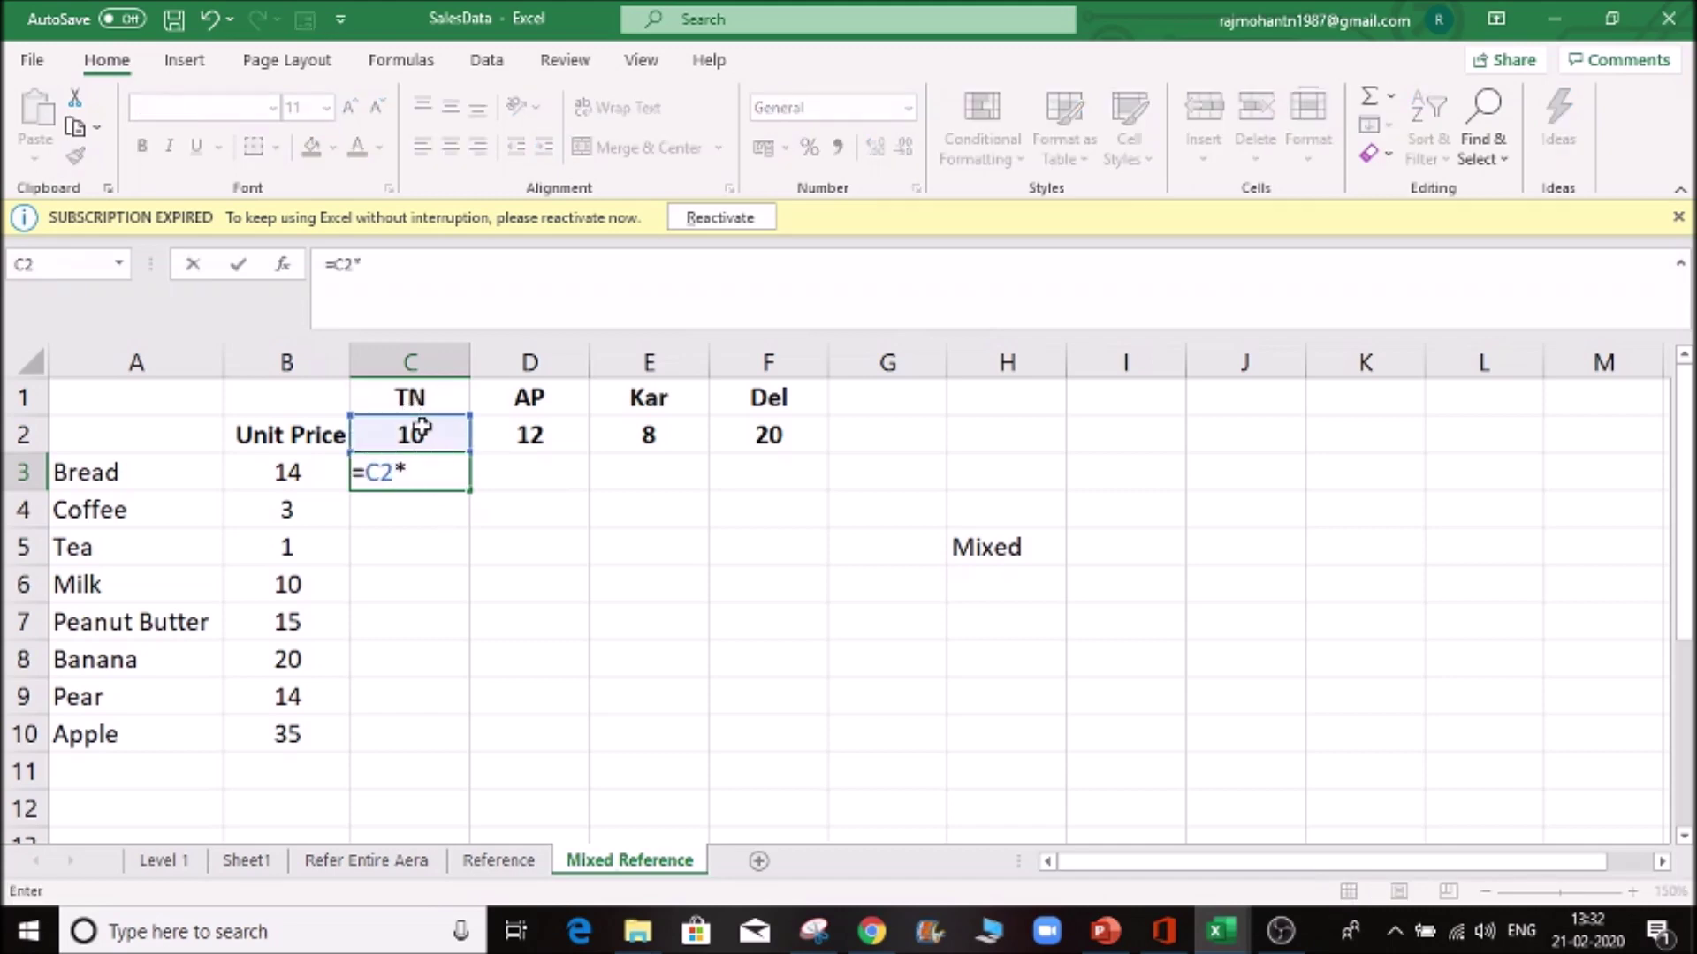
click(274, 480)
key(Return)
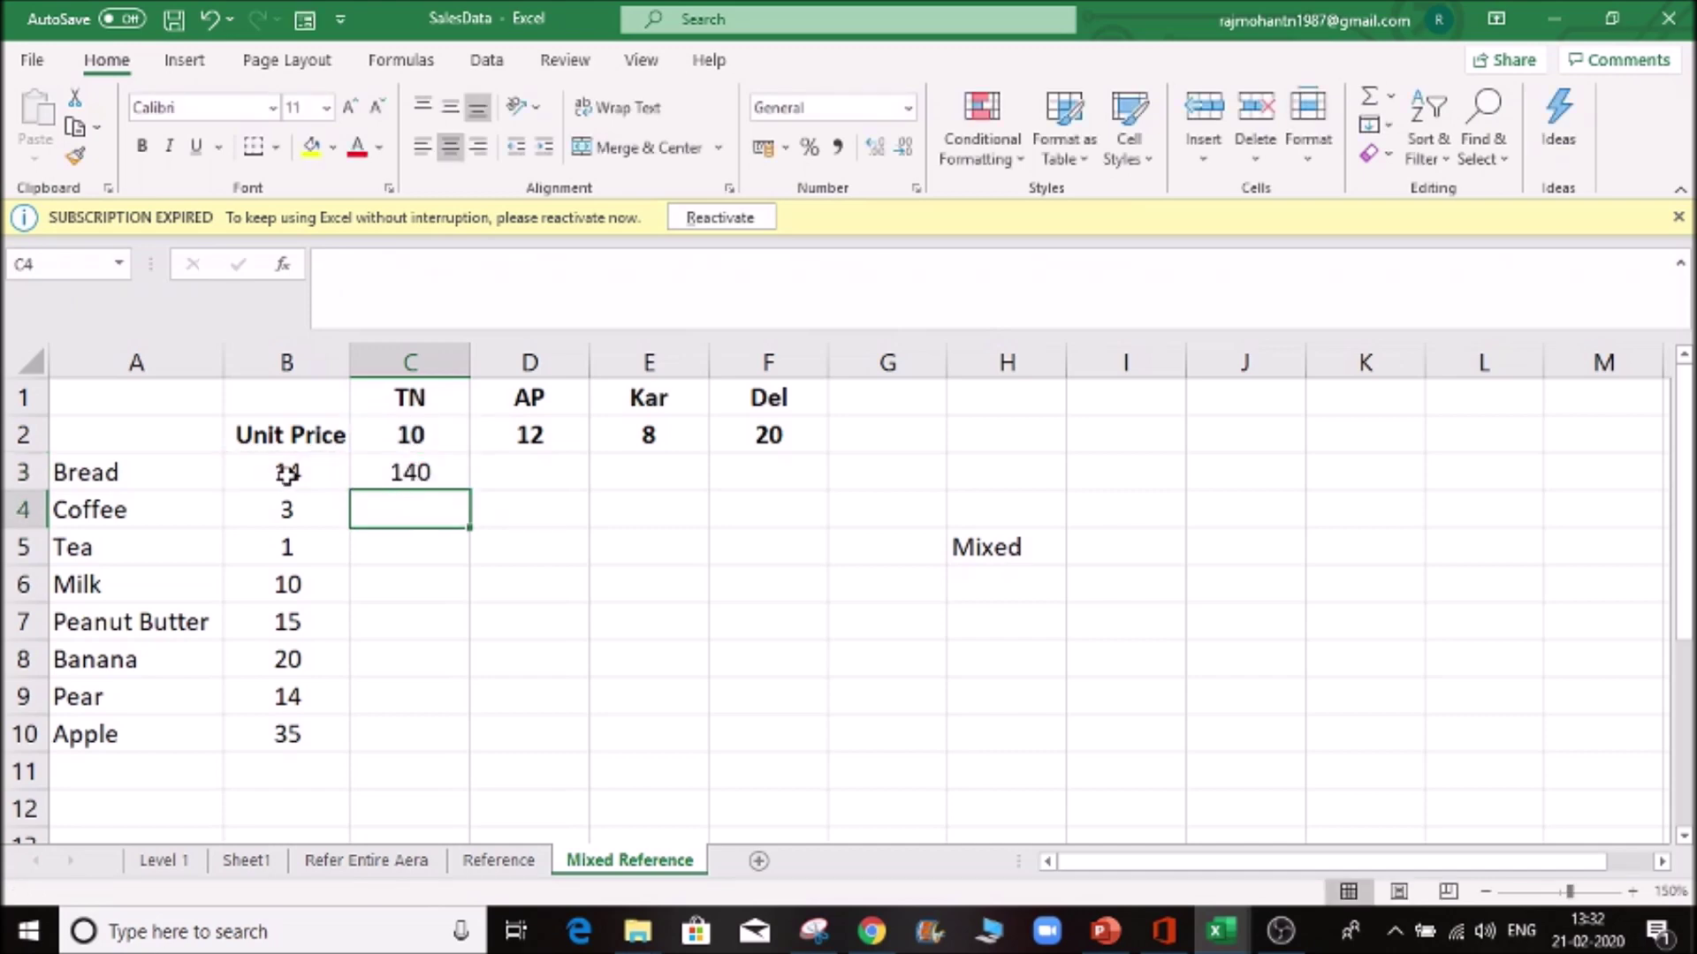
- Check the cells used by the C3 formula and fill it down the TN column to C10
click(299, 473)
click(406, 435)
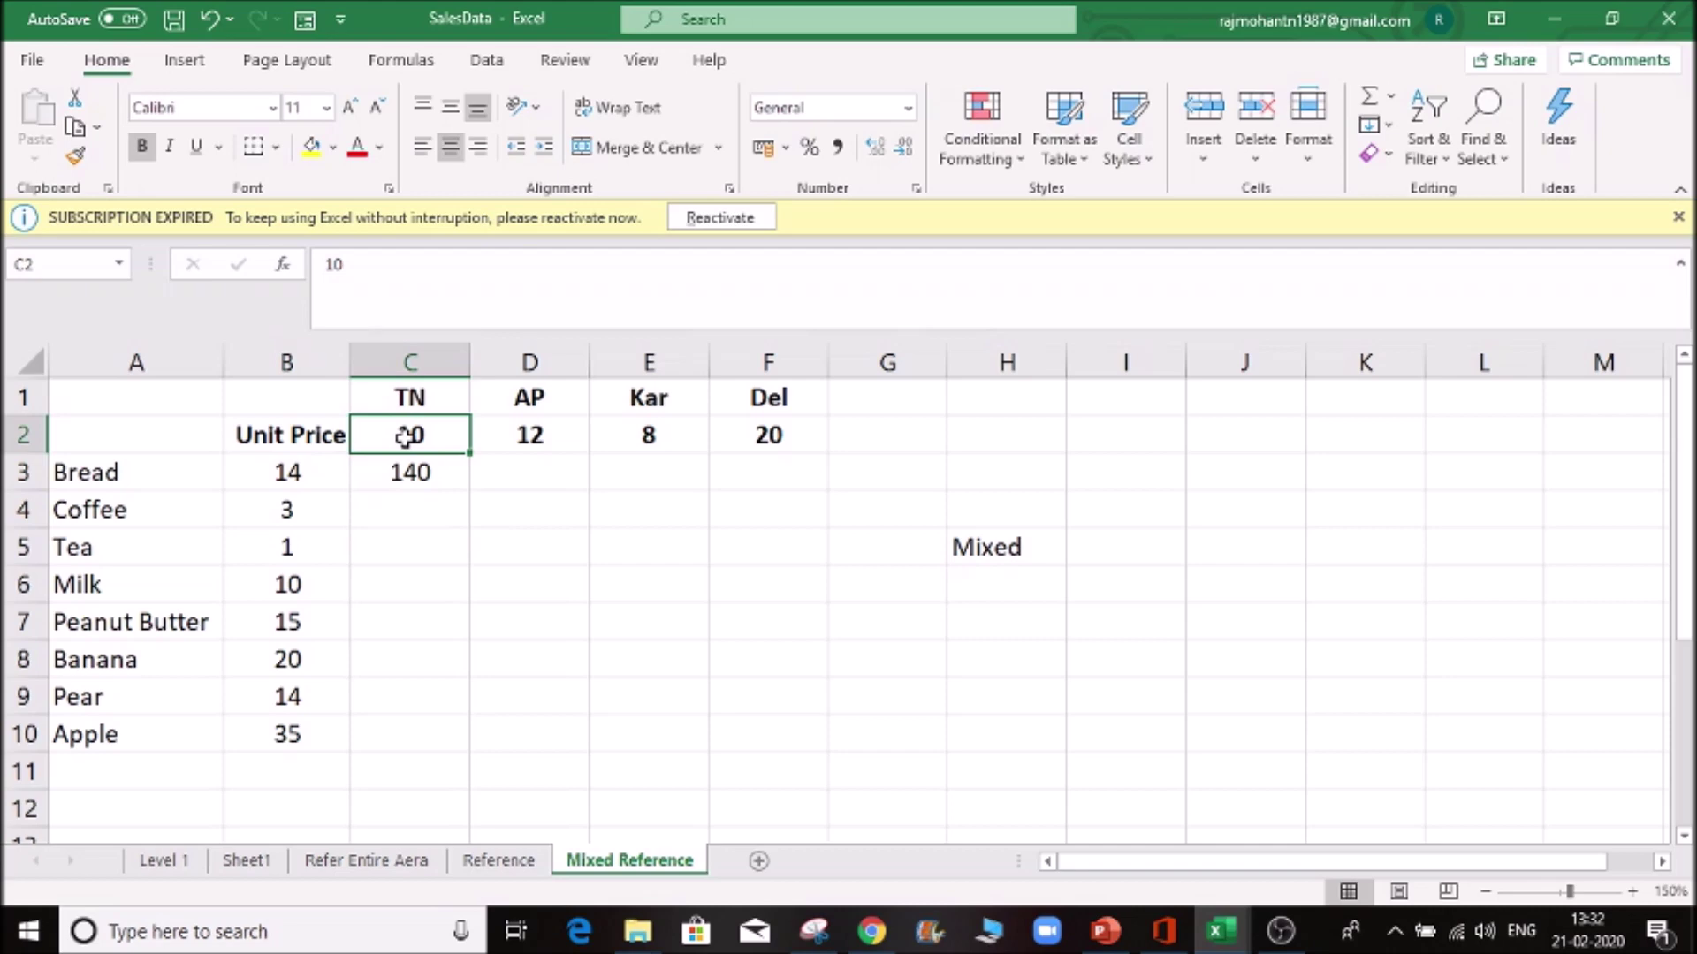
click(427, 475)
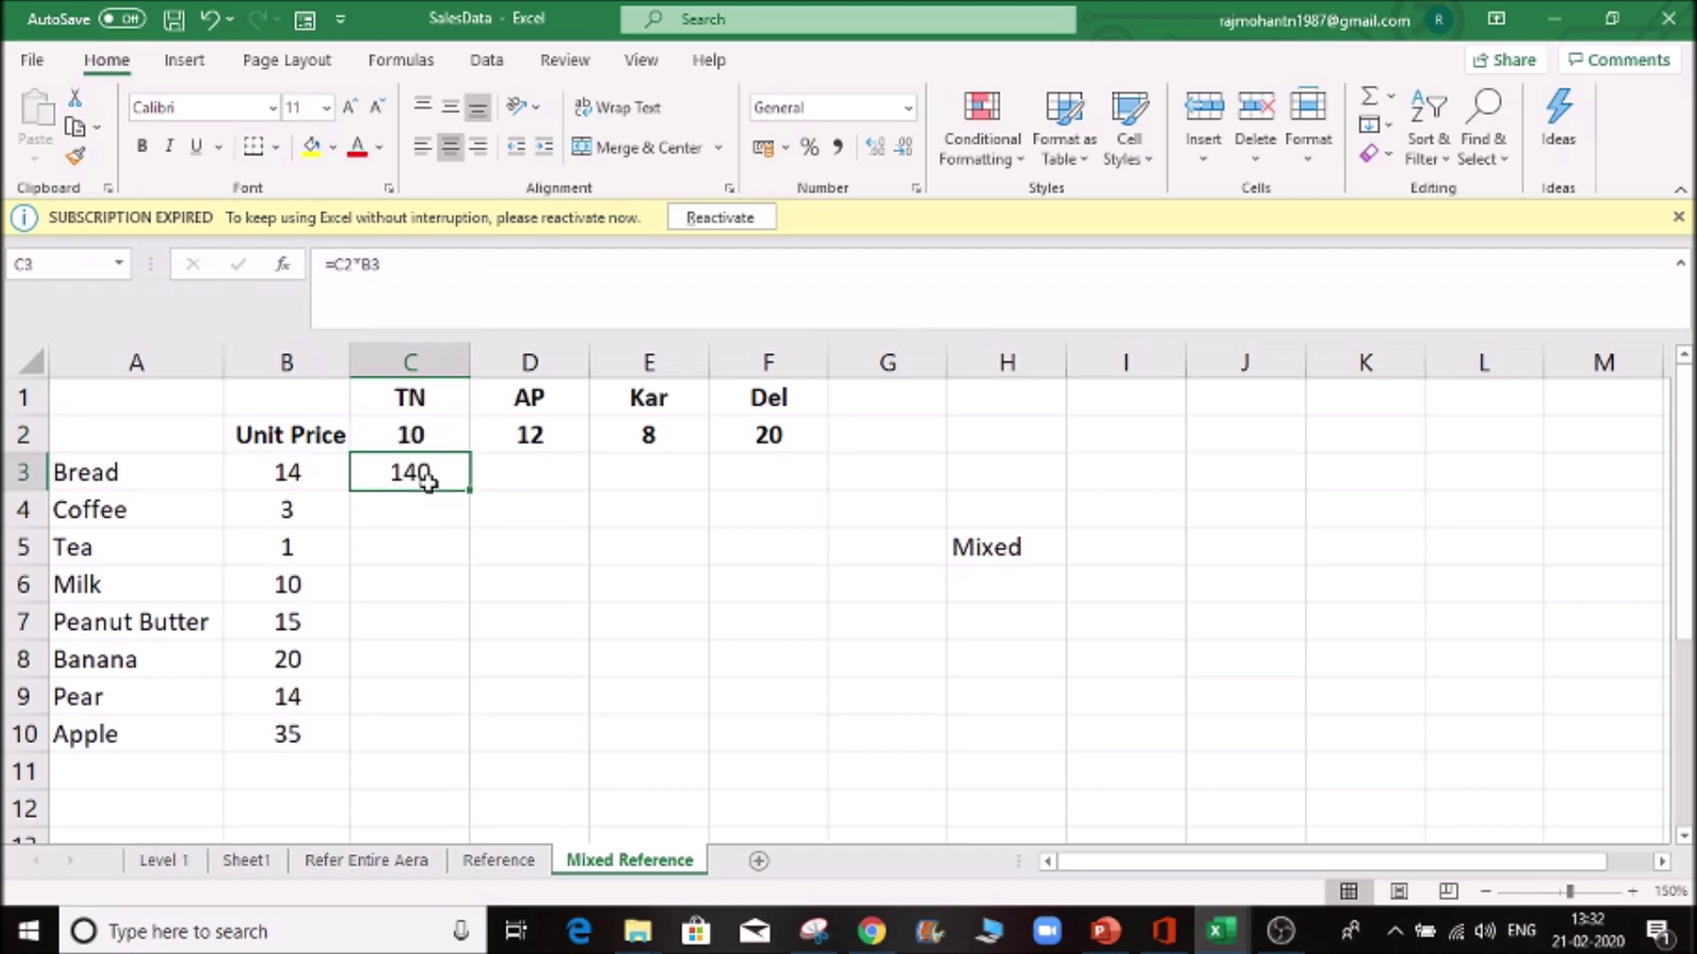
double_click(428, 477)
key(Escape)
double_click(467, 492)
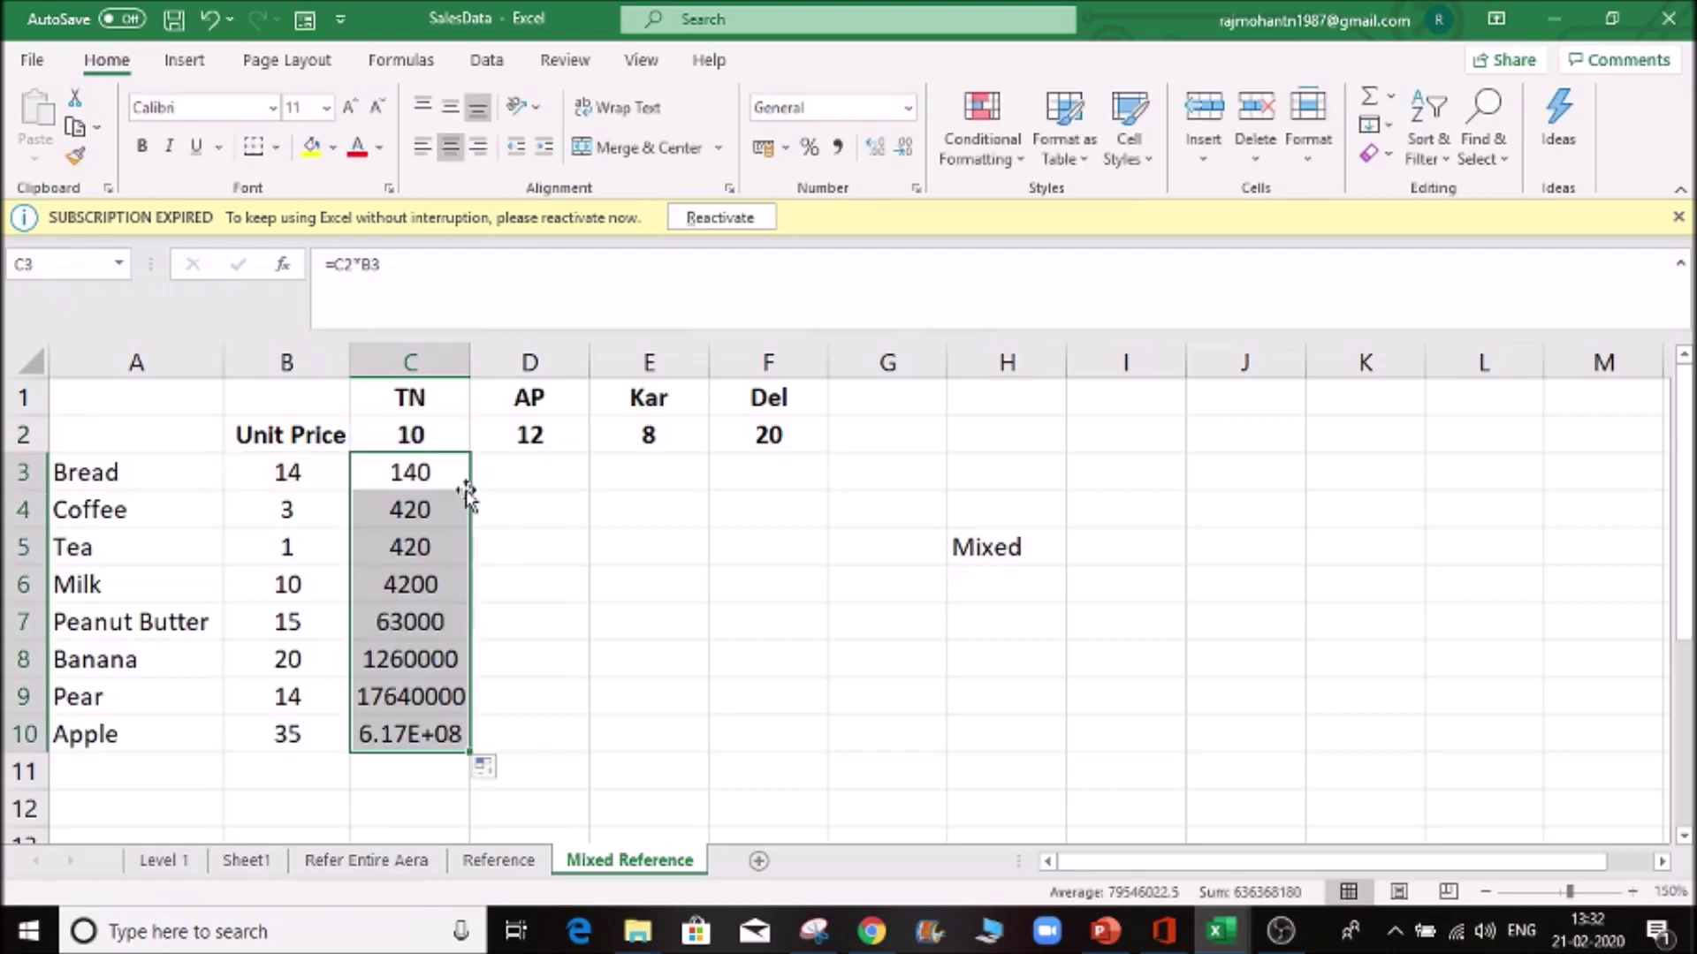
- Compare the copied formulas in C10, C5 and C6 with the original one in C3
click(414, 723)
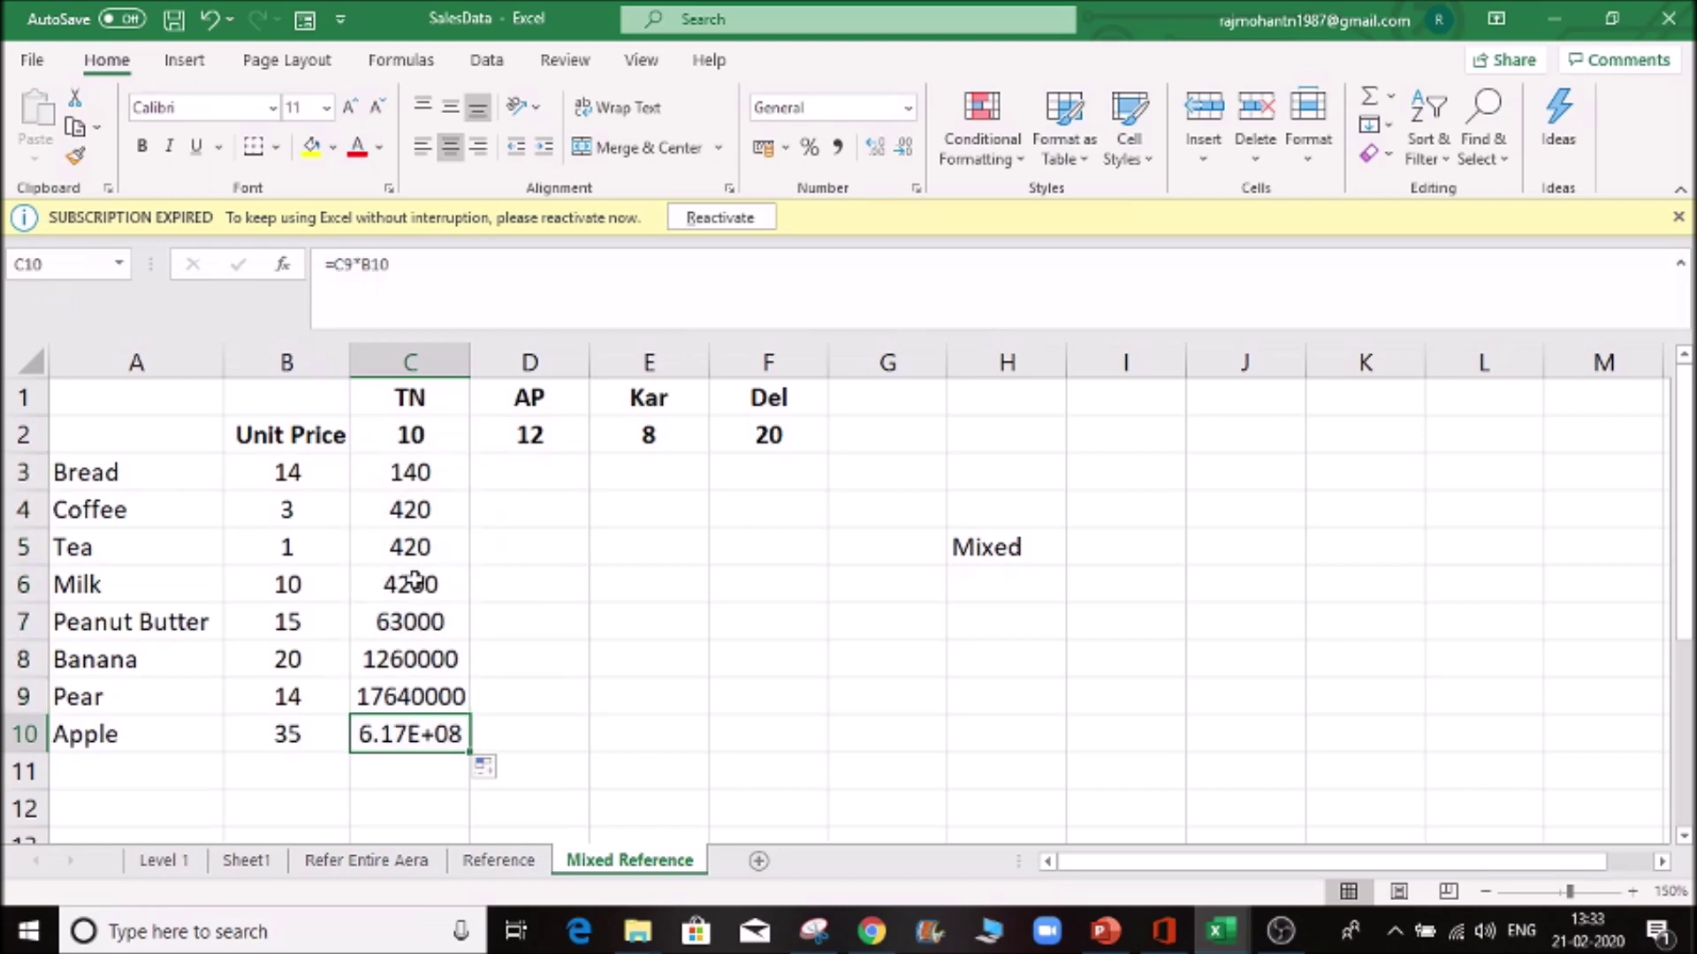
click(419, 553)
click(418, 748)
click(406, 548)
click(438, 601)
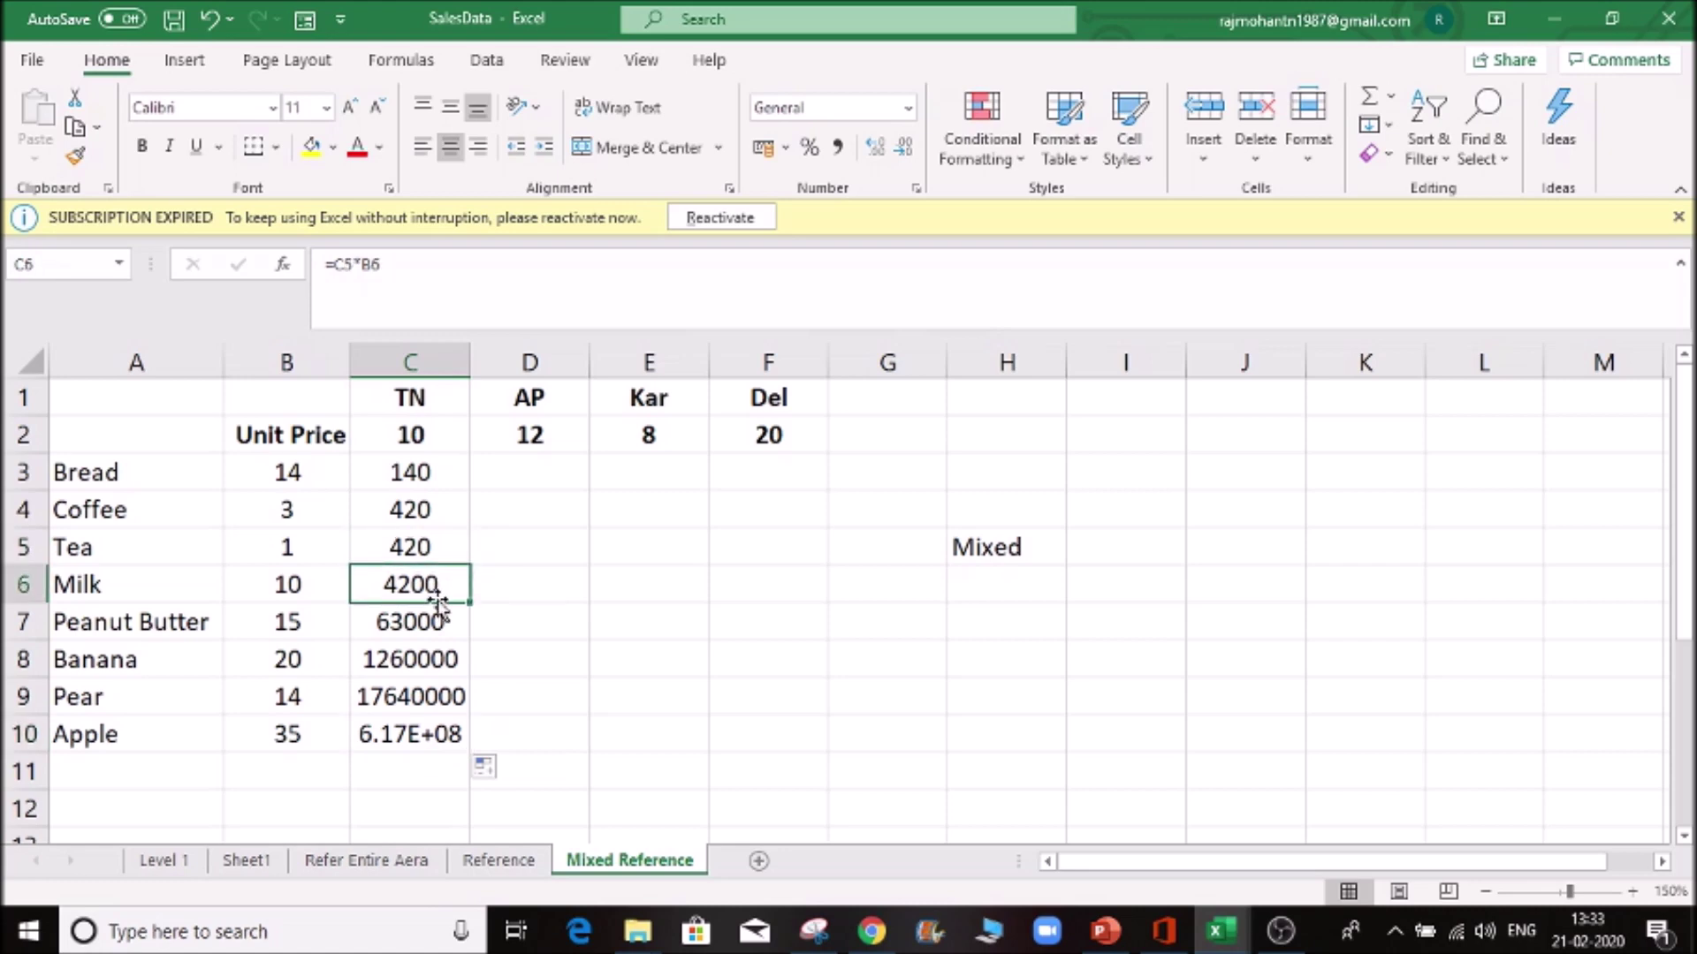
click(418, 466)
- Trace which cells the copied formulas in C4 and C10 refer to
click(427, 501)
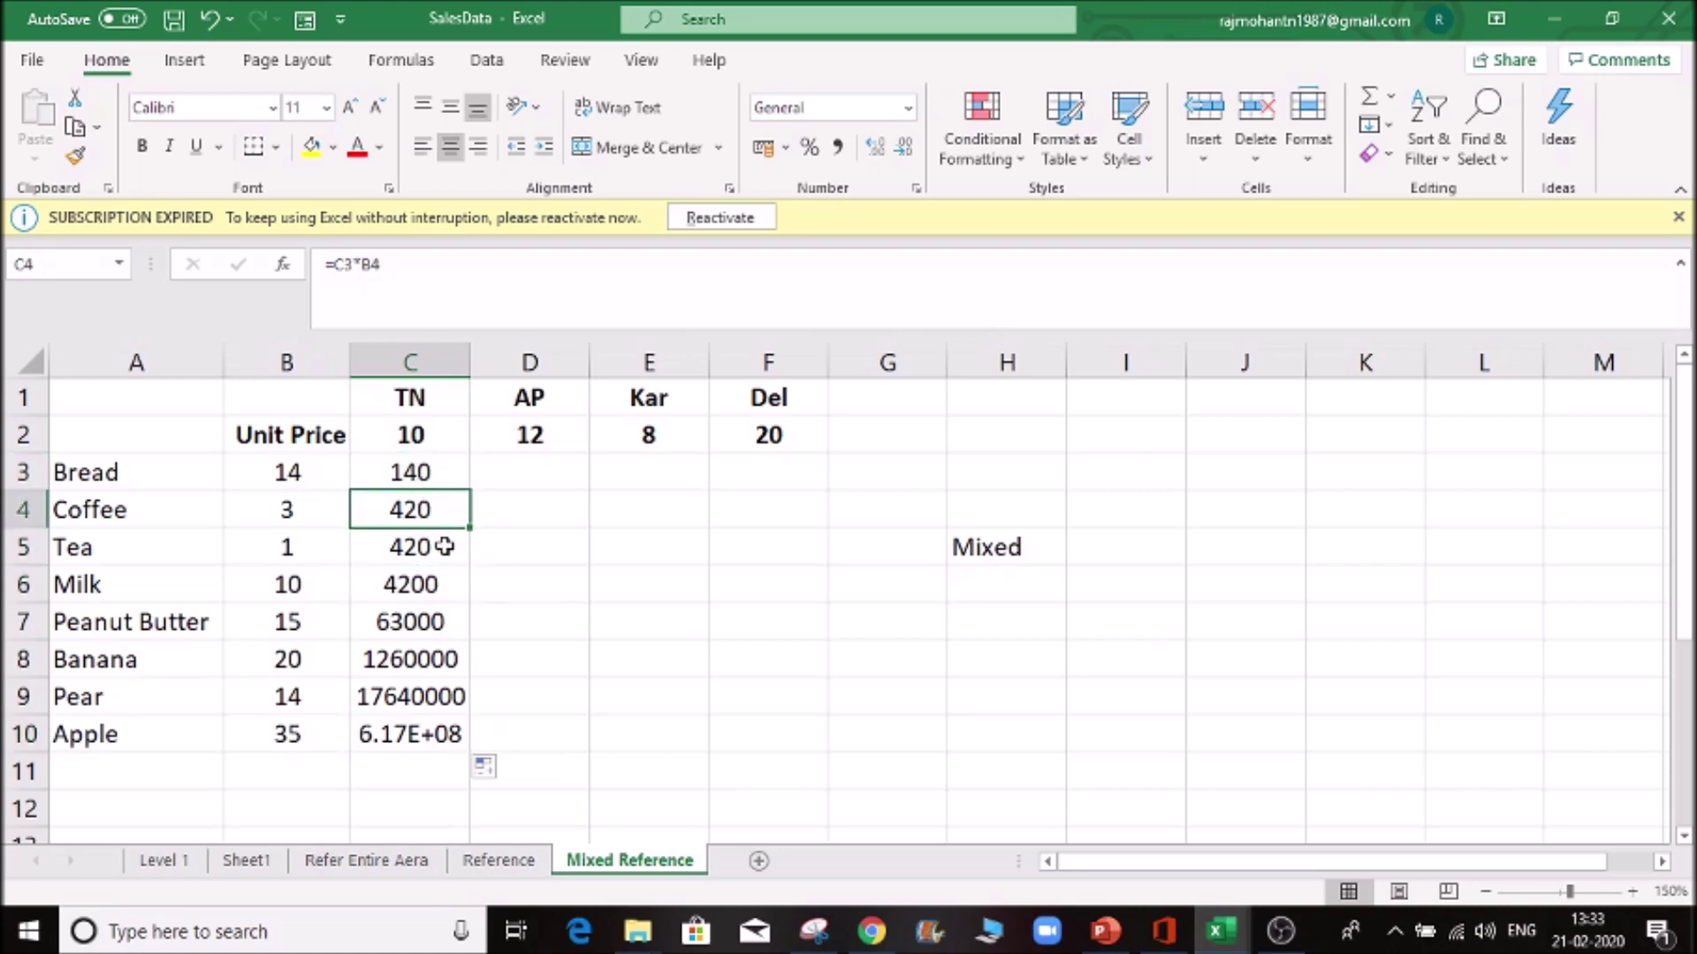
key(F2)
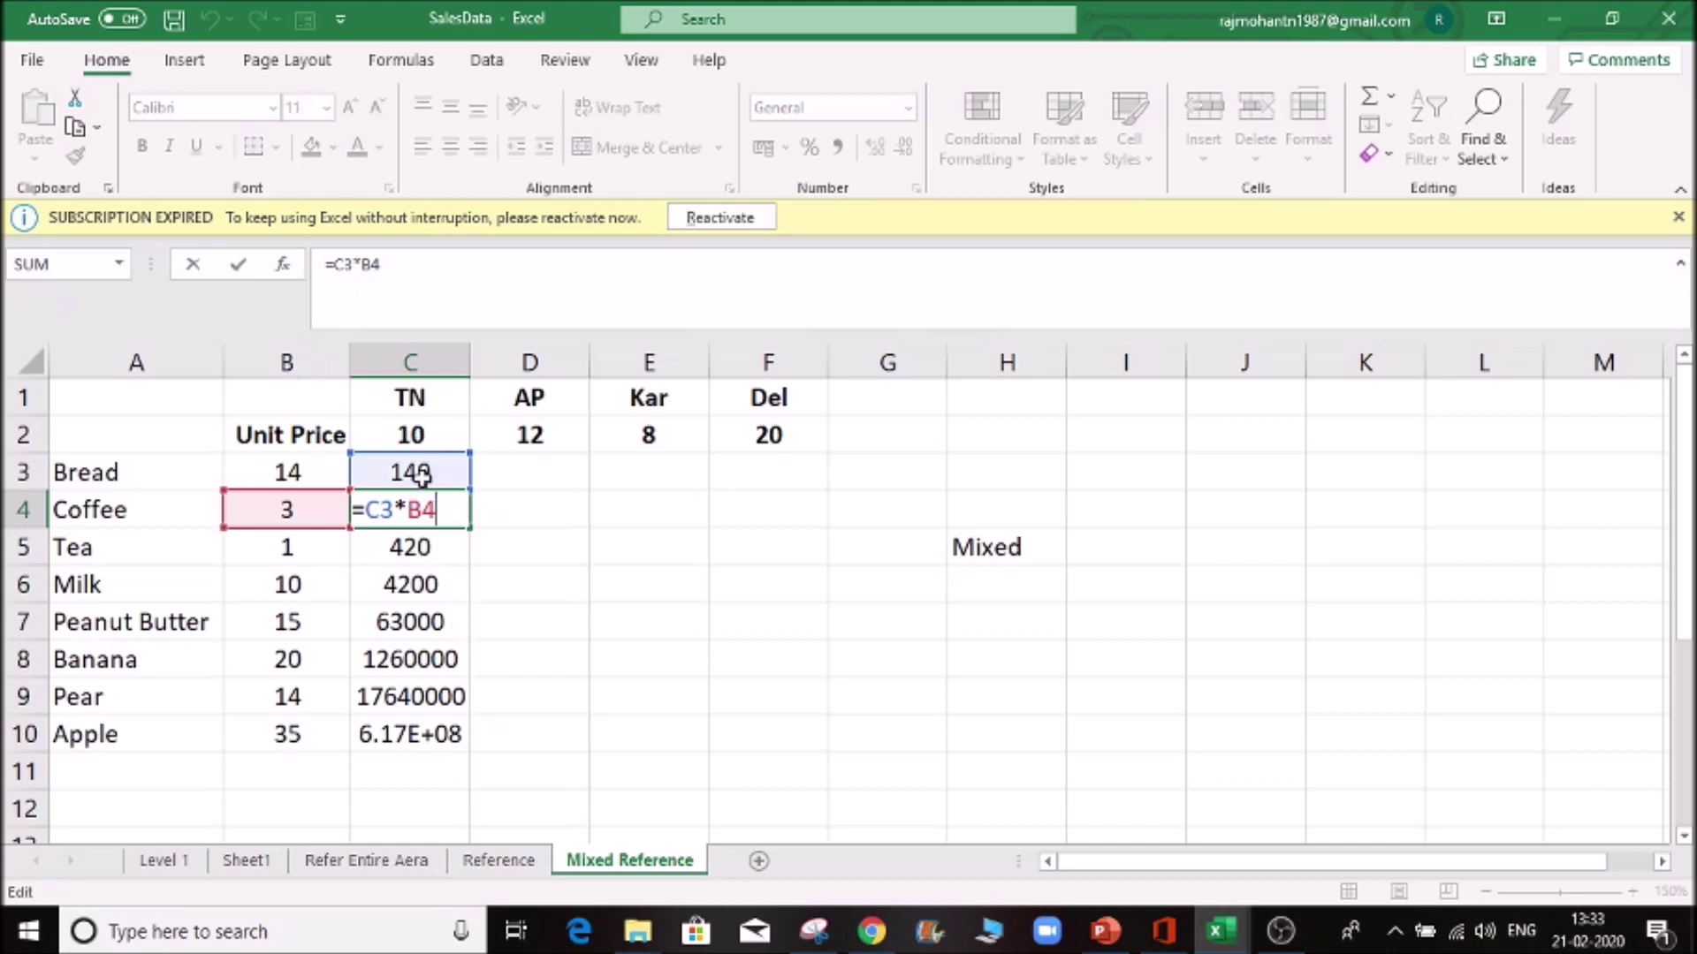
key(Return)
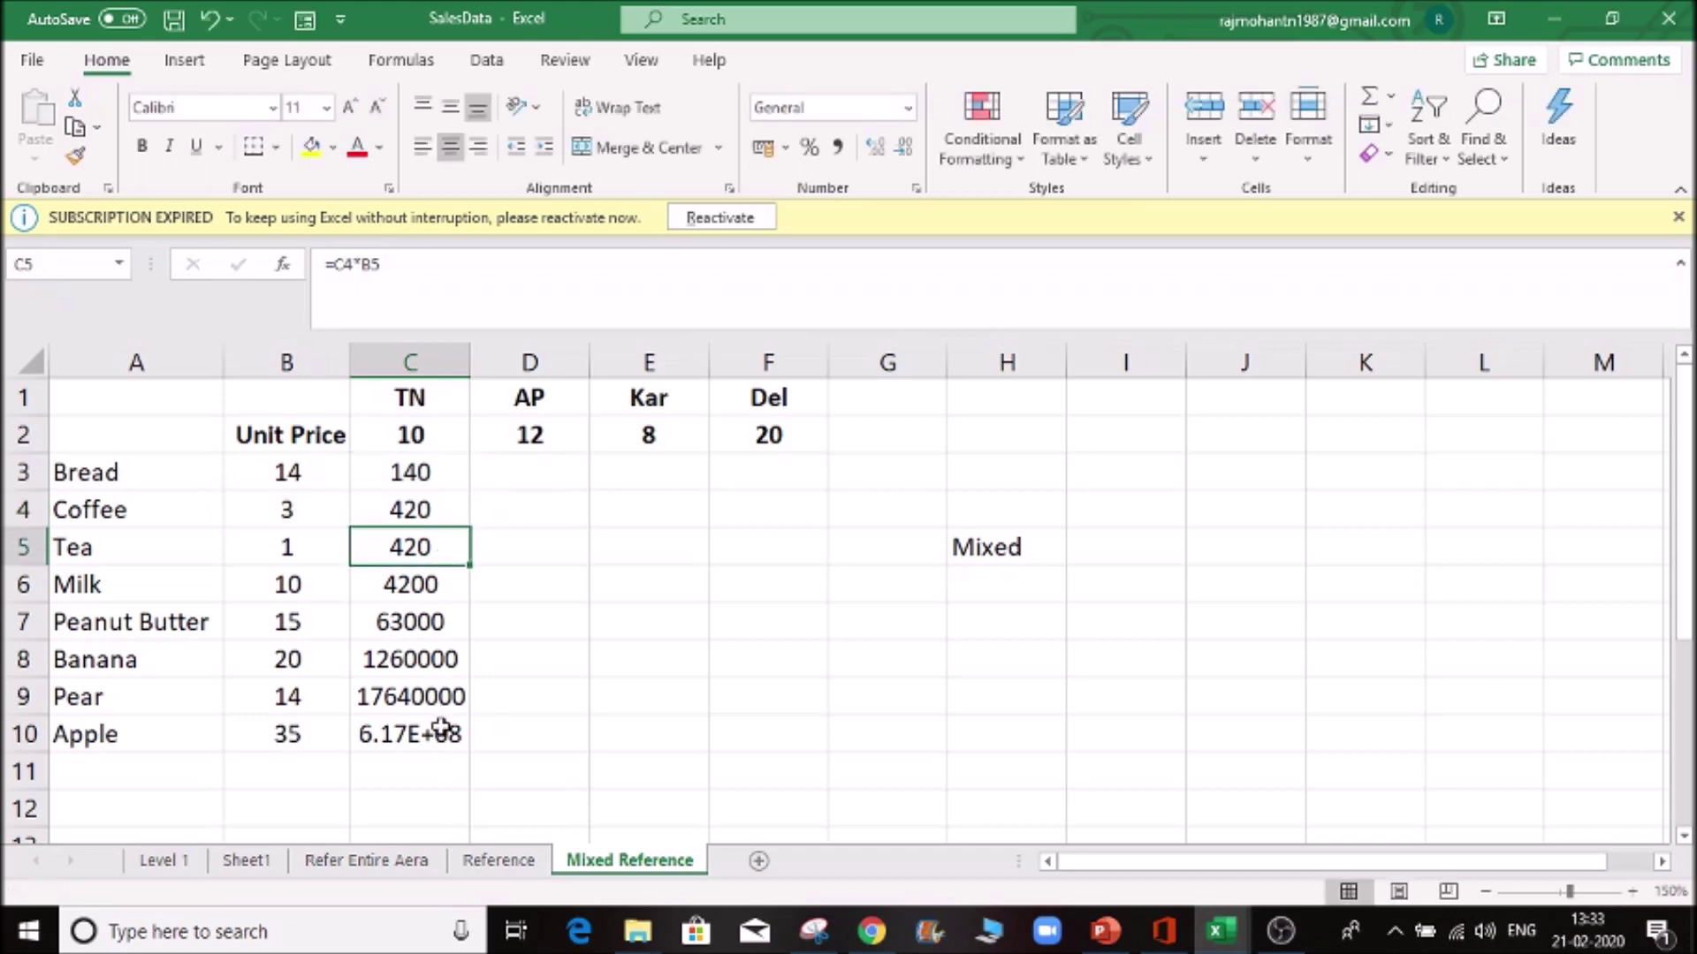
click(439, 732)
double_click(436, 731)
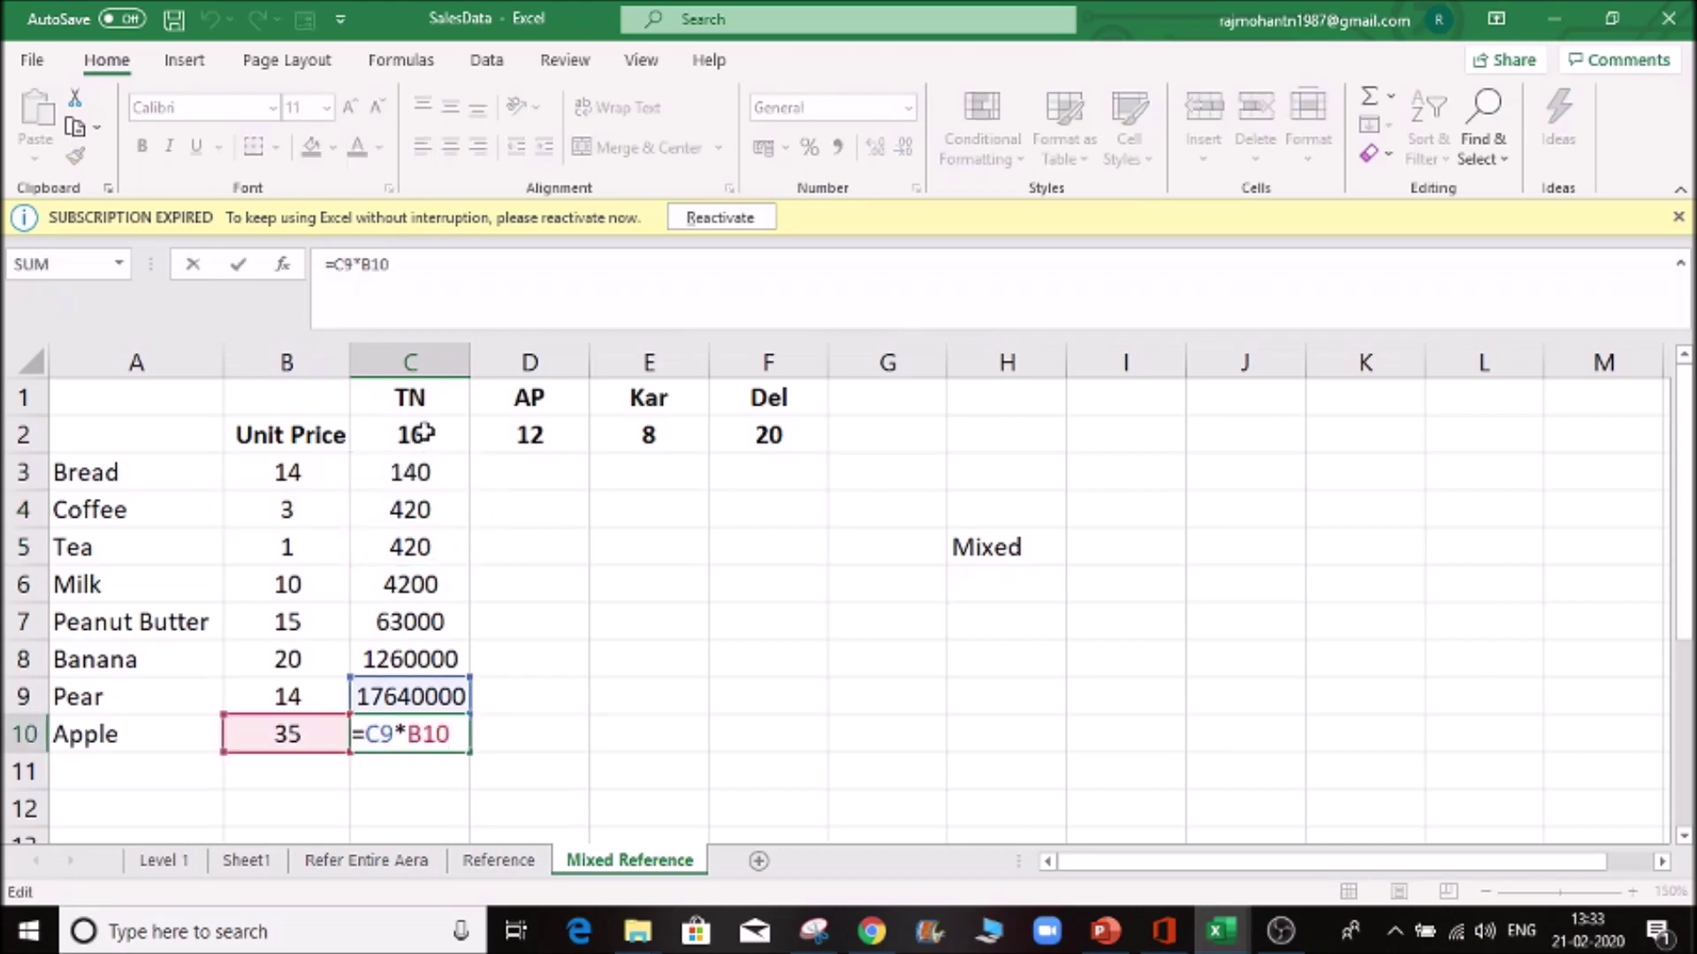
key(ctrl+Return)
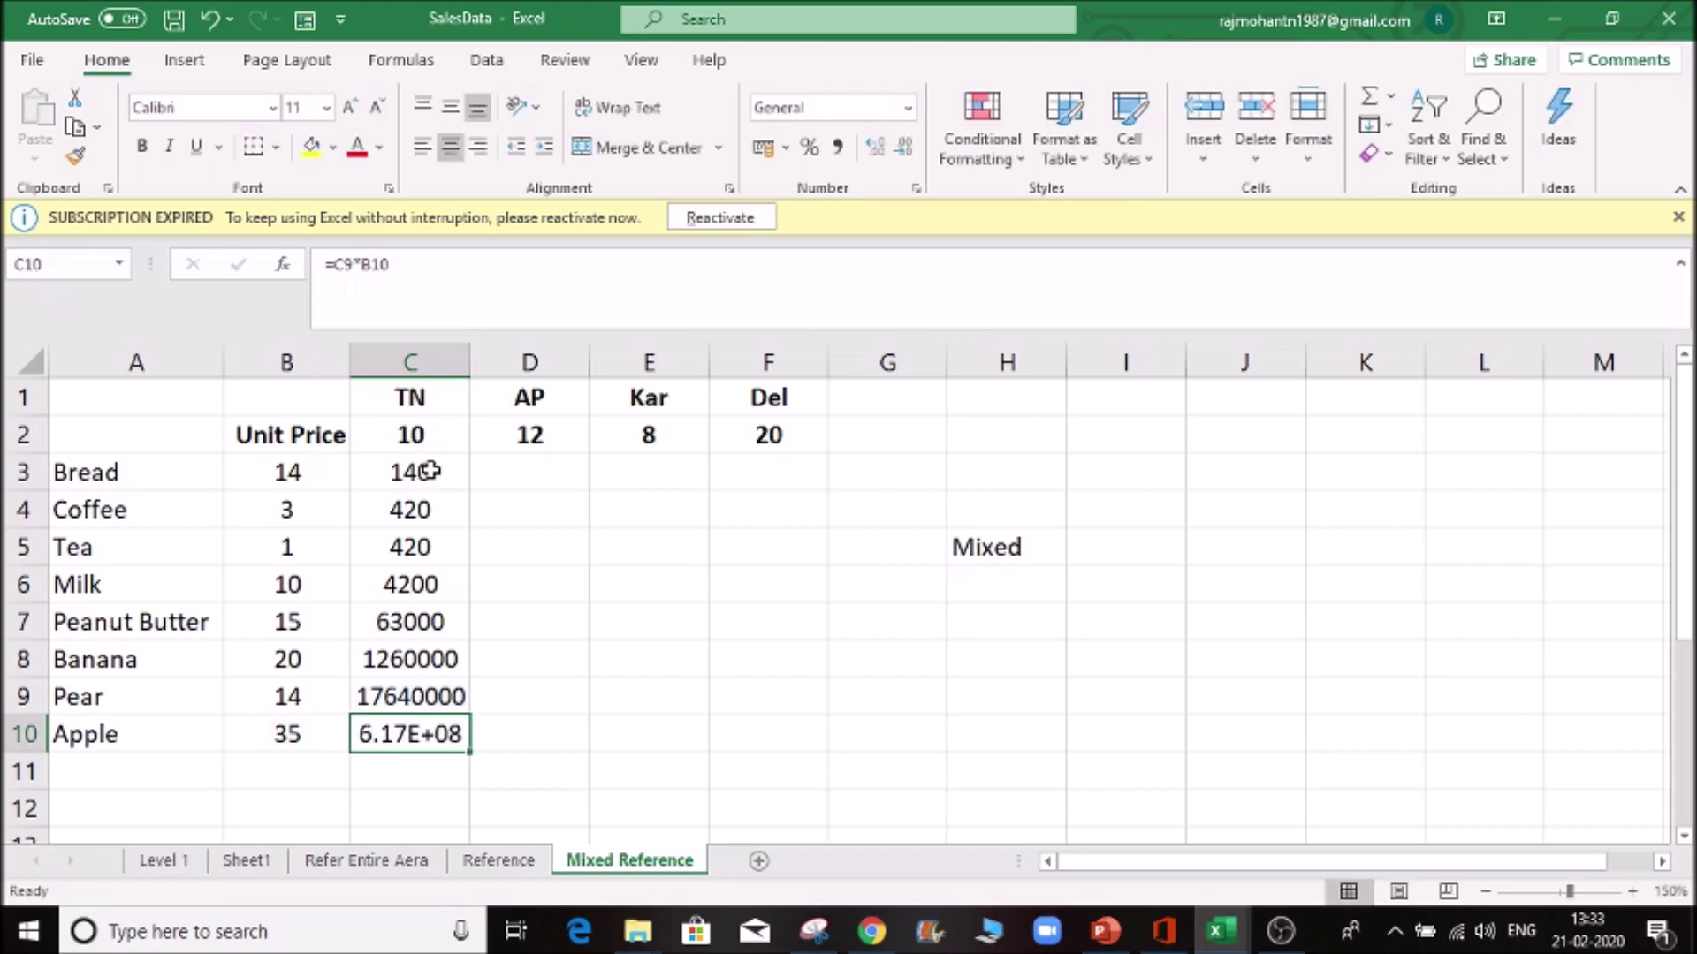
- Examine how the C3 formula refers to the TN value in C2 and the unit price in B3
click(431, 471)
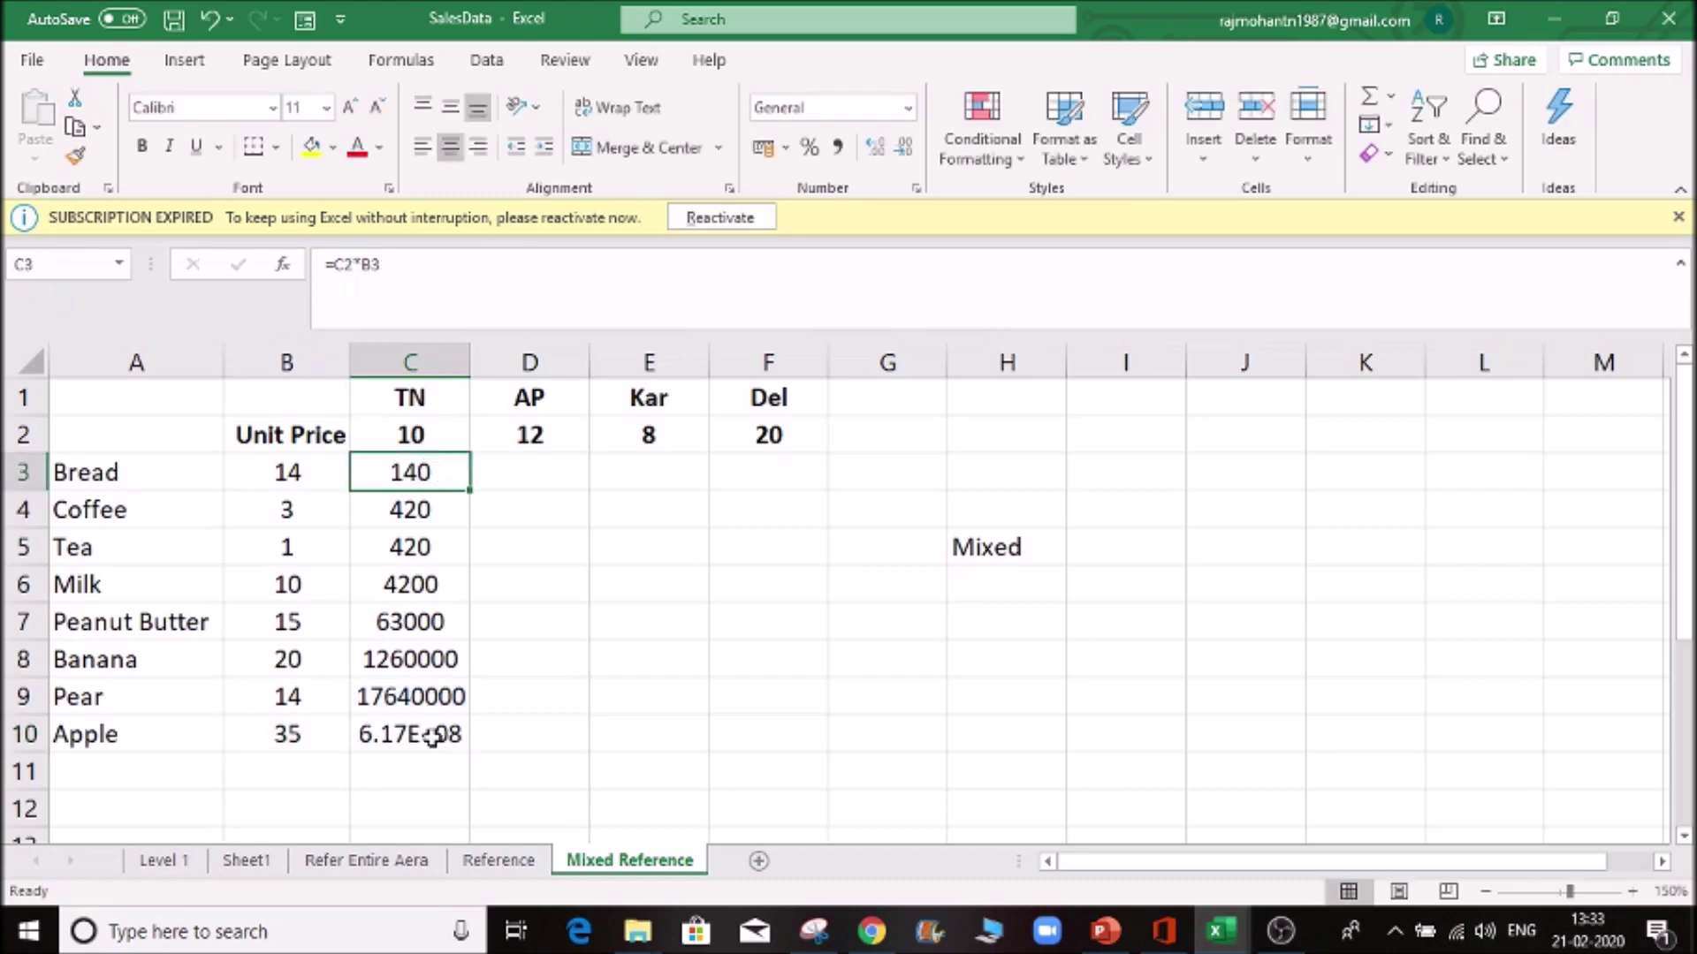
click(426, 438)
click(447, 474)
click(360, 264)
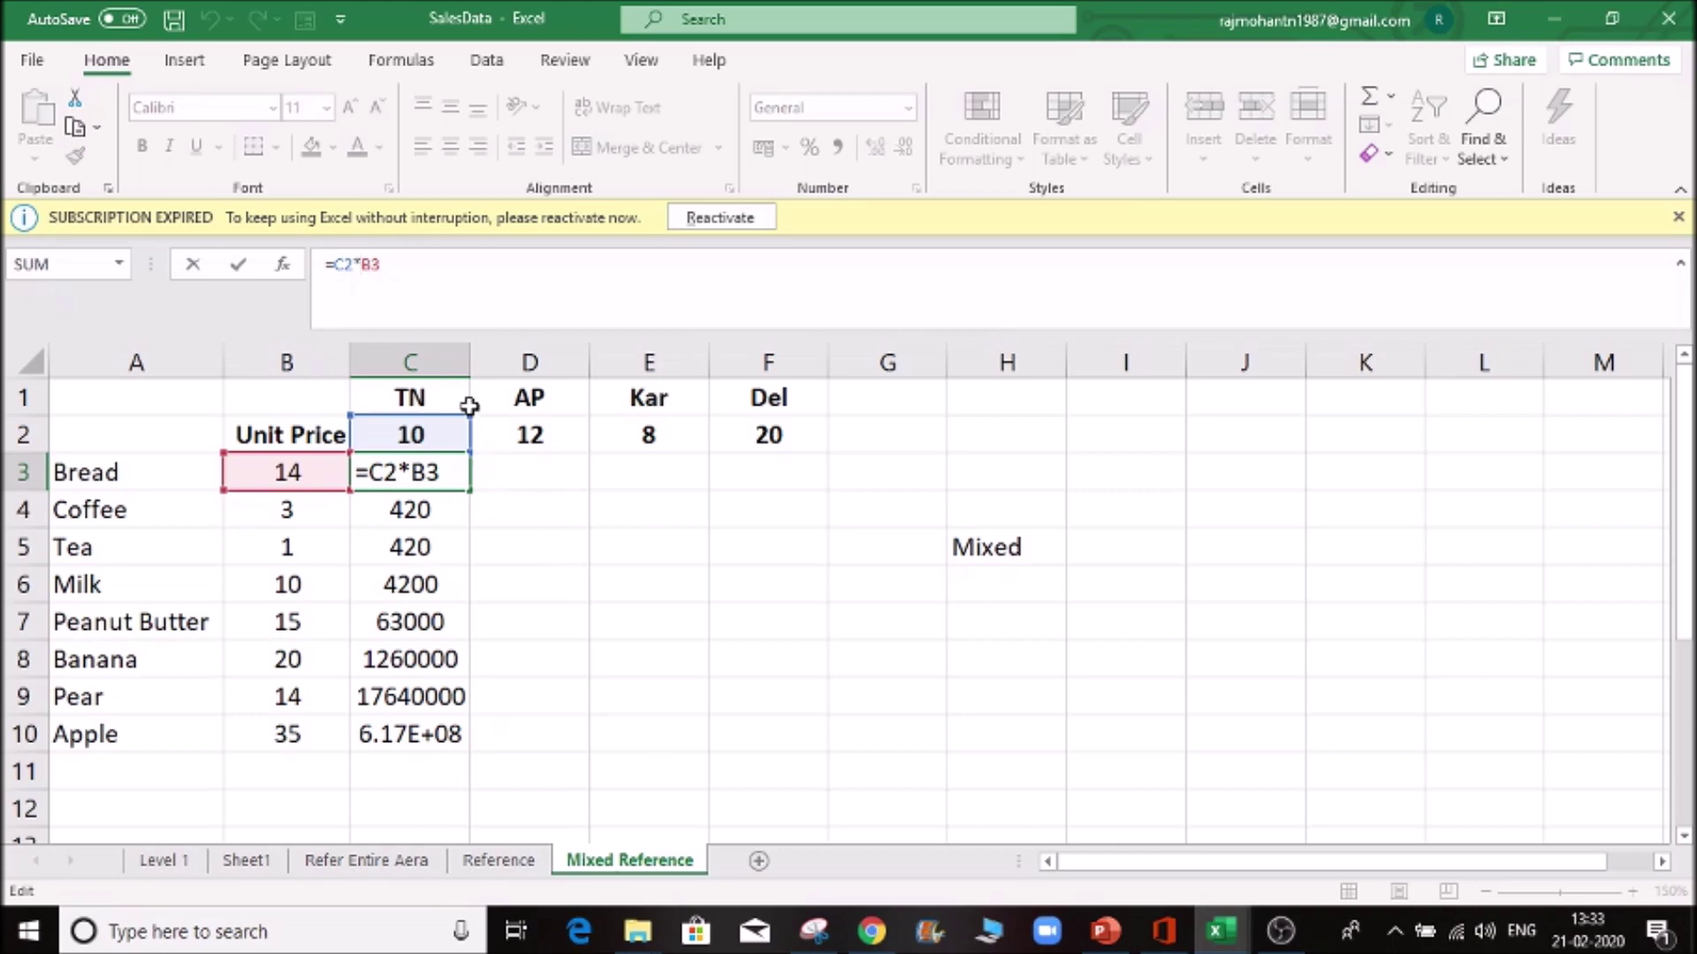
key(ctrl+Return)
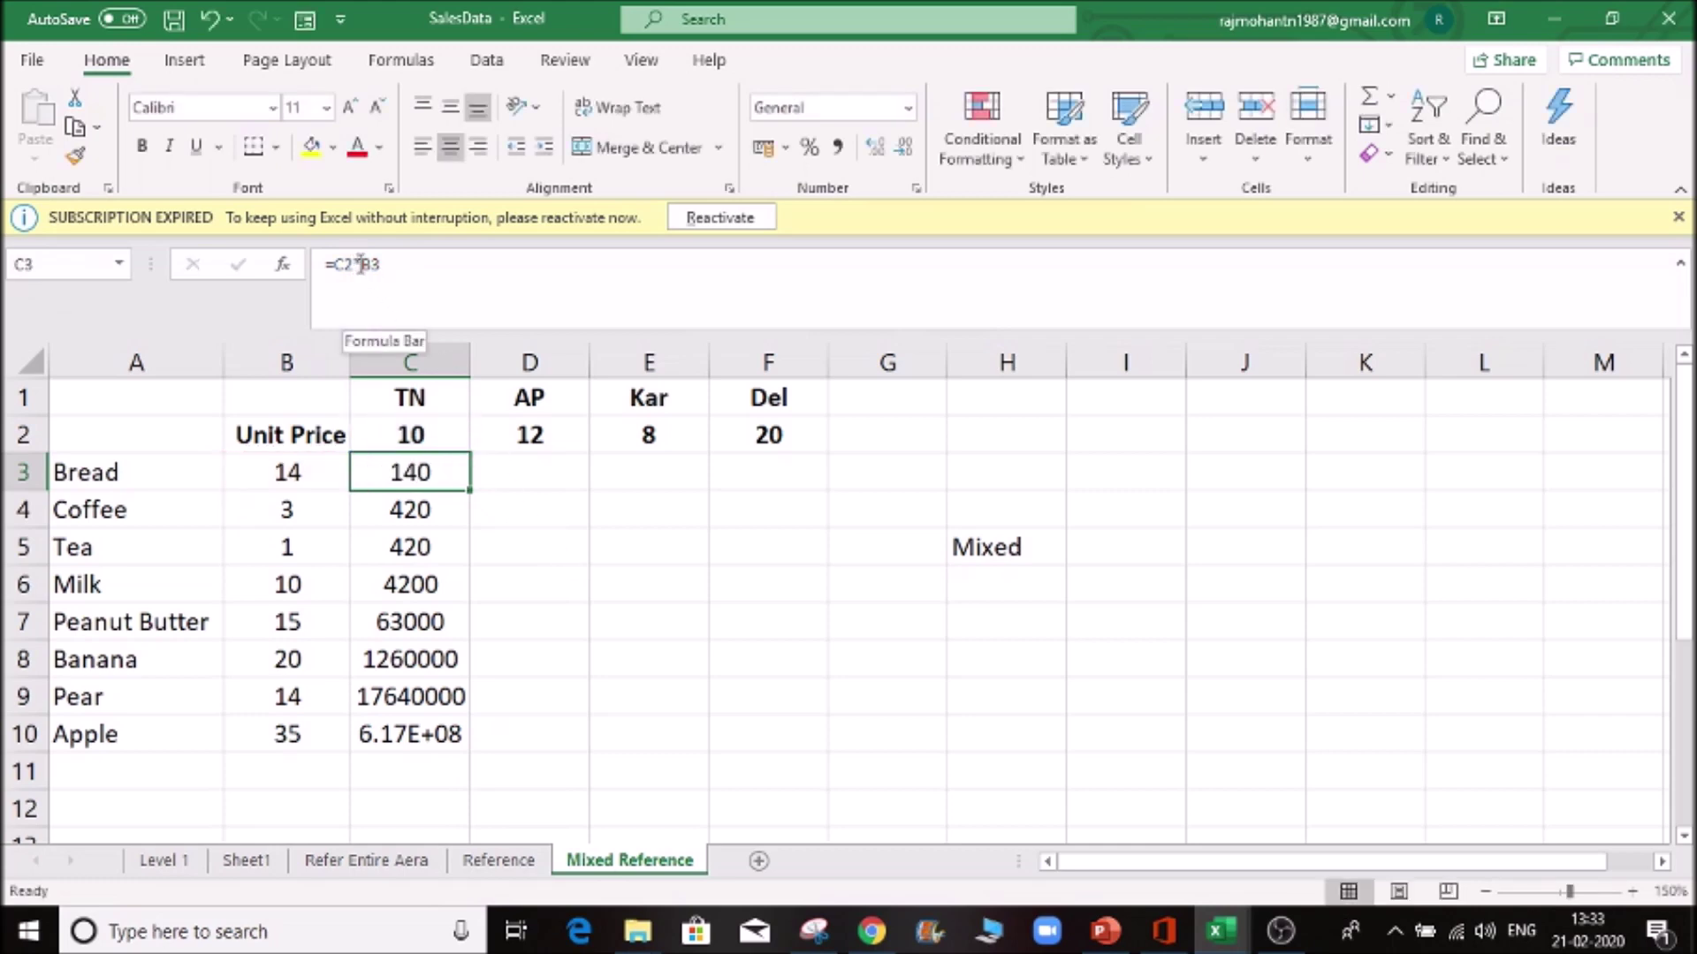
click(345, 265)
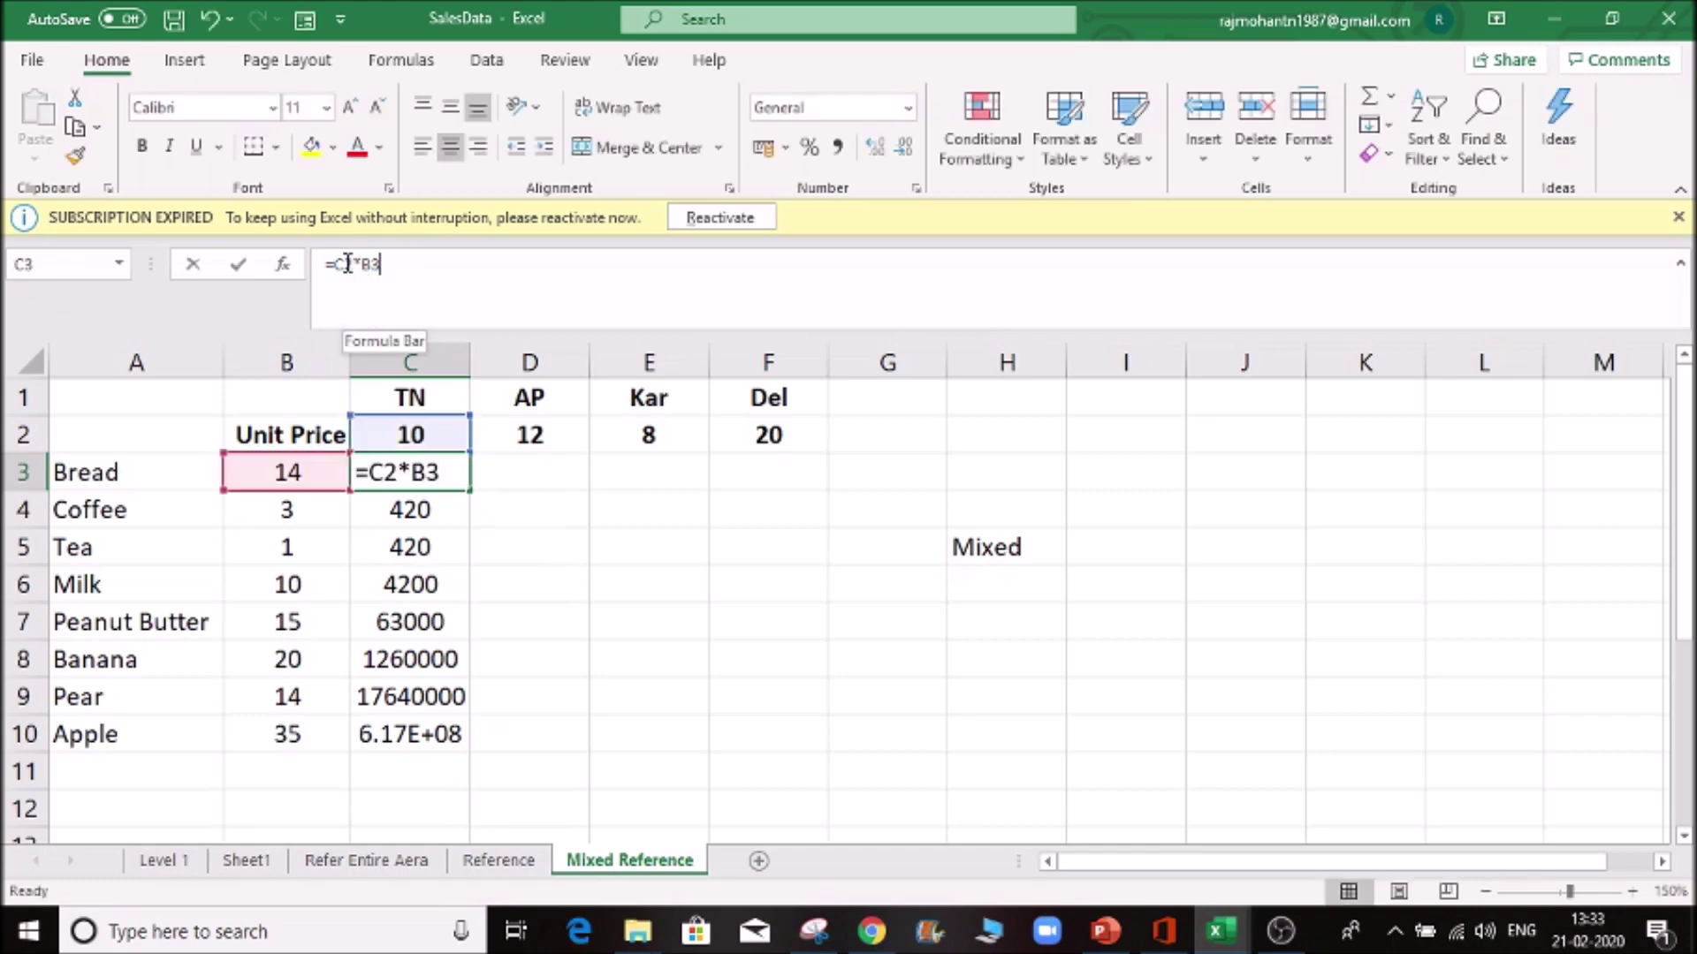
key(Escape)
click(415, 436)
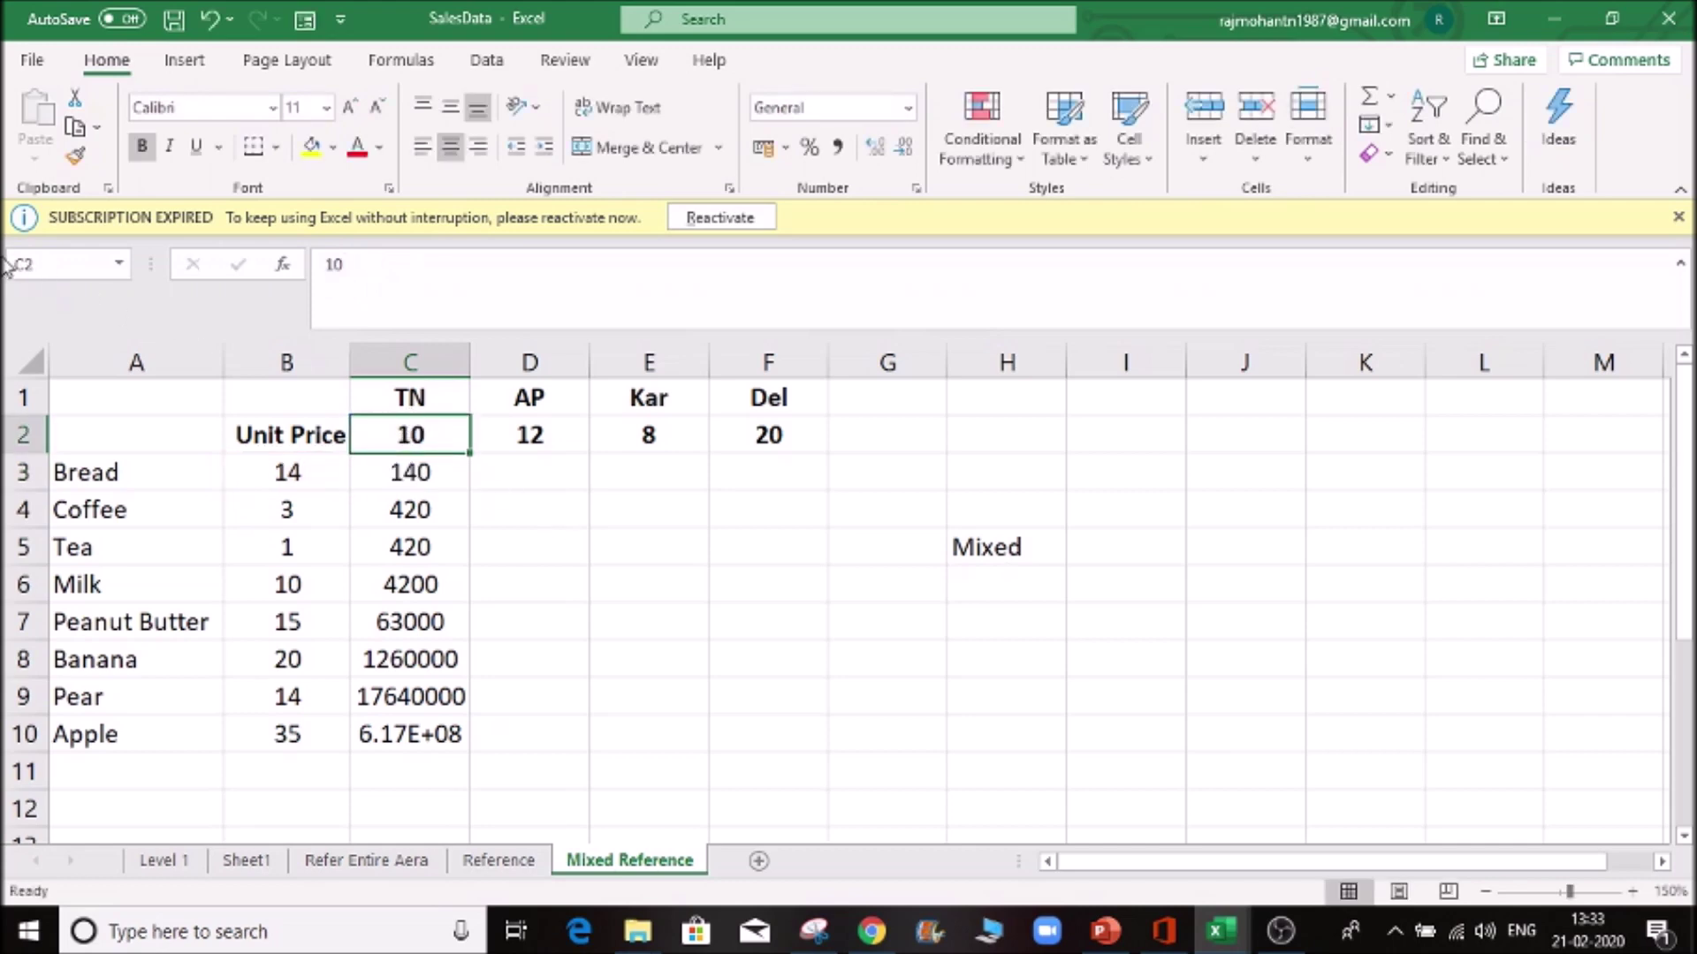
- Make the C2 reference in the C3 formula absolute as $C$2 and fill the formula down to C10
click(429, 477)
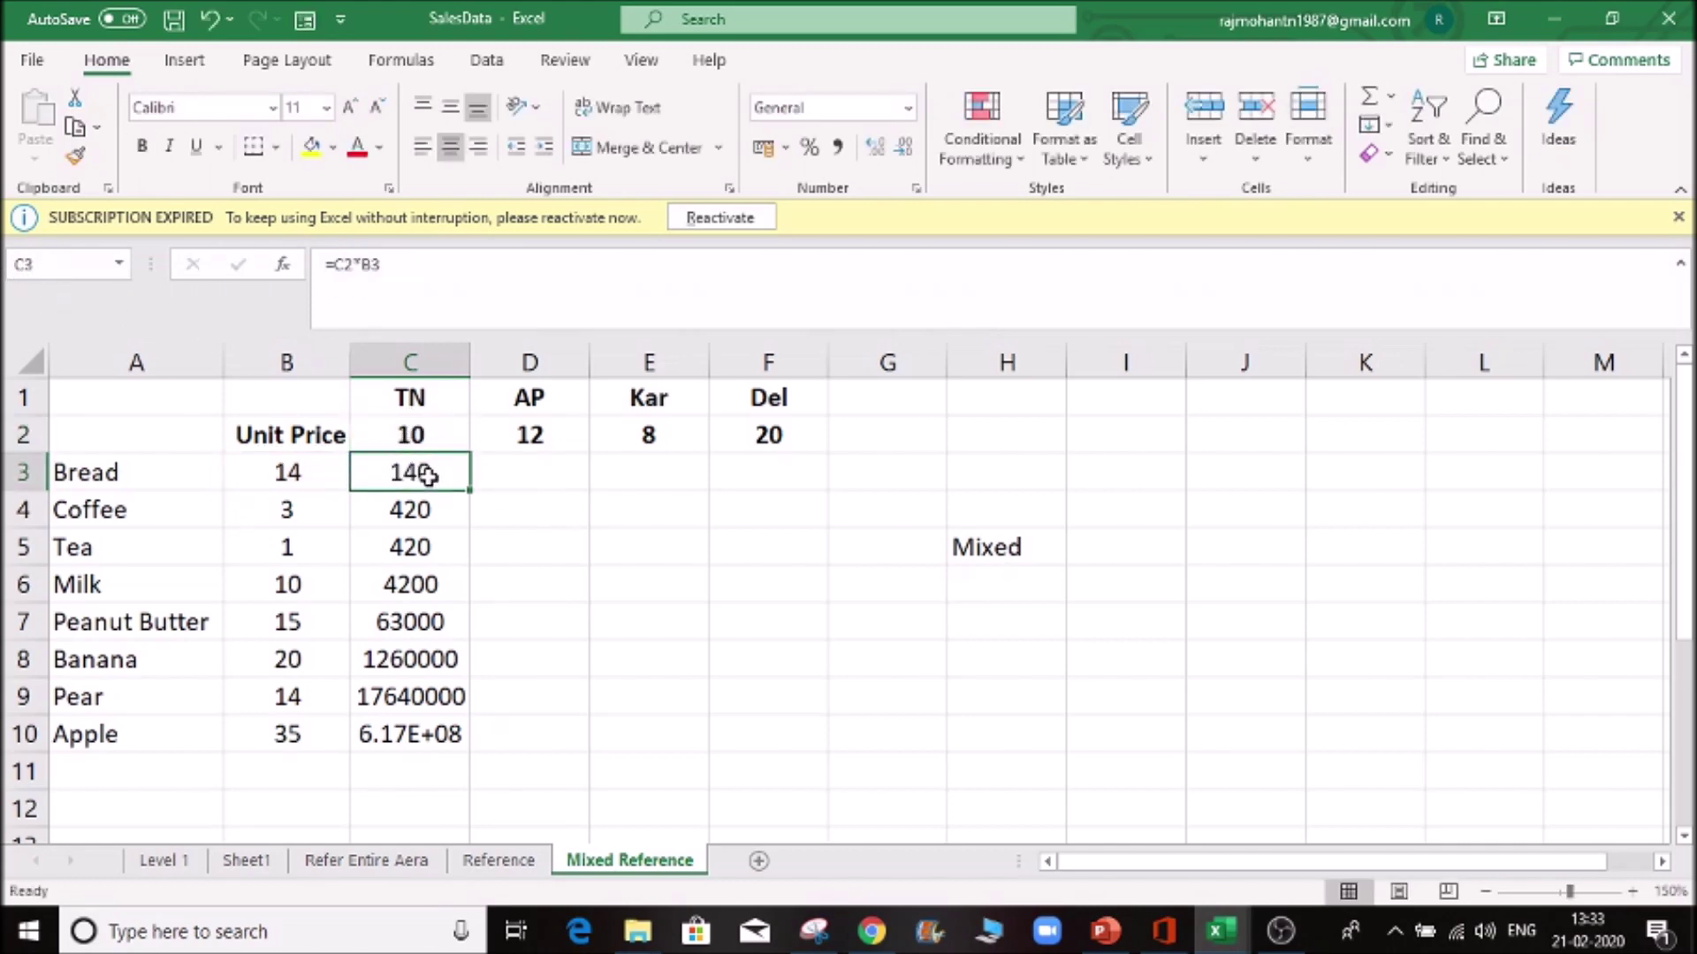
click(1628, 892)
click(1628, 892)
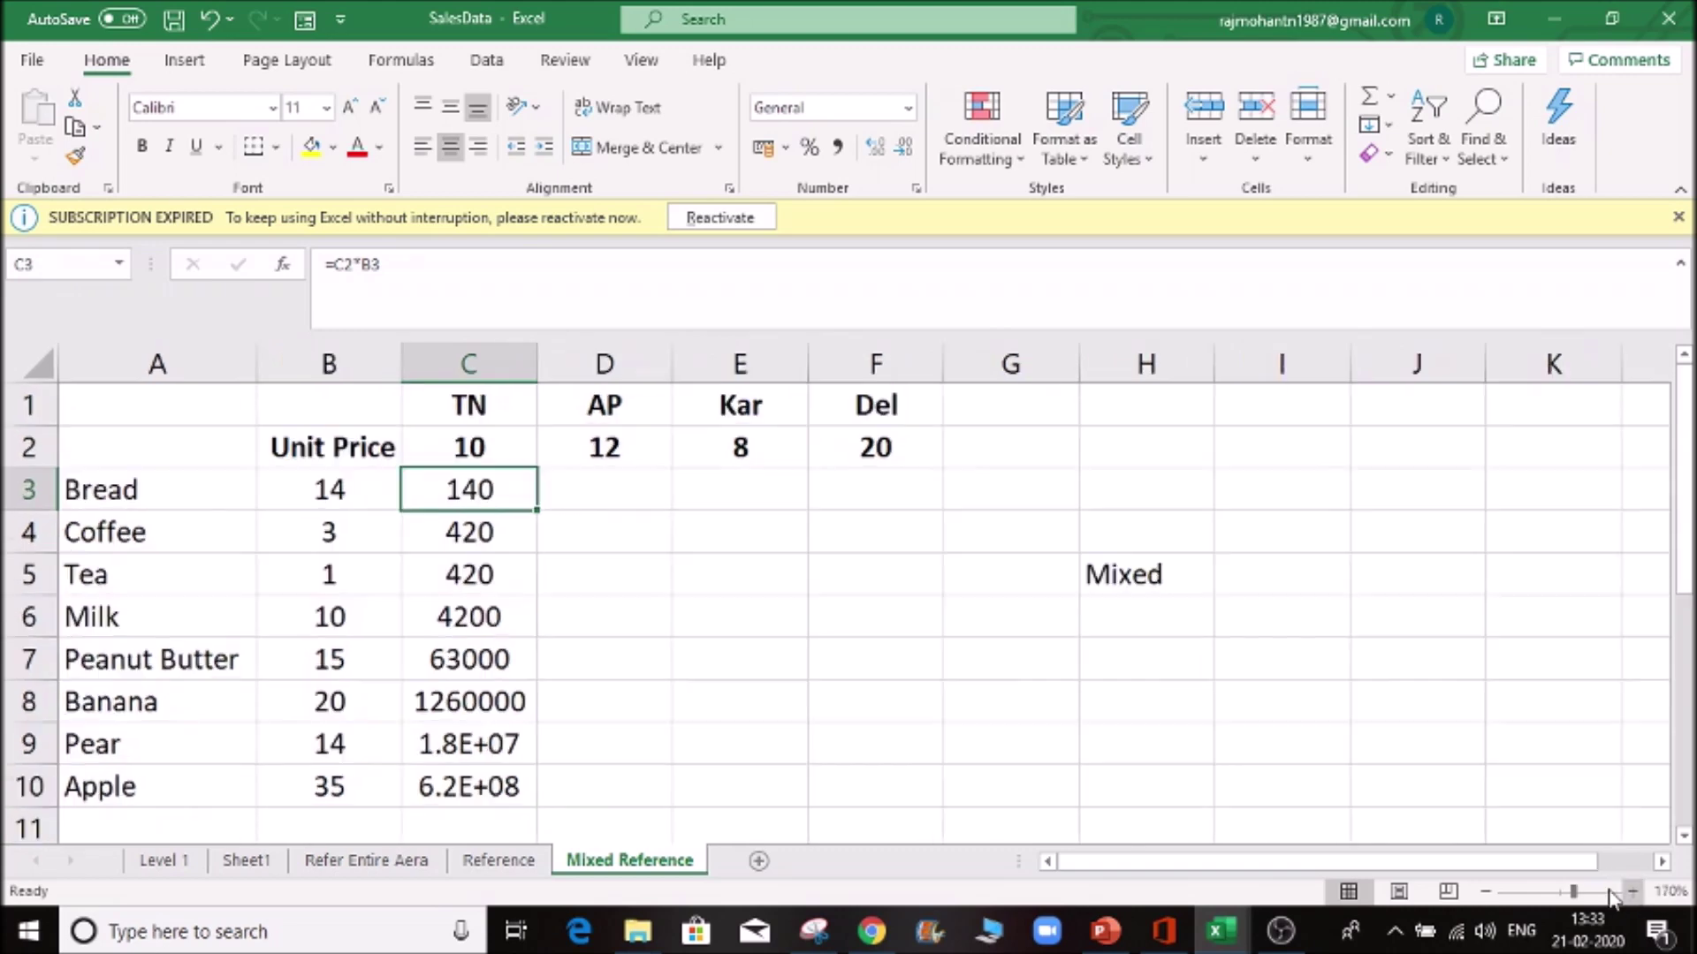
click(344, 262)
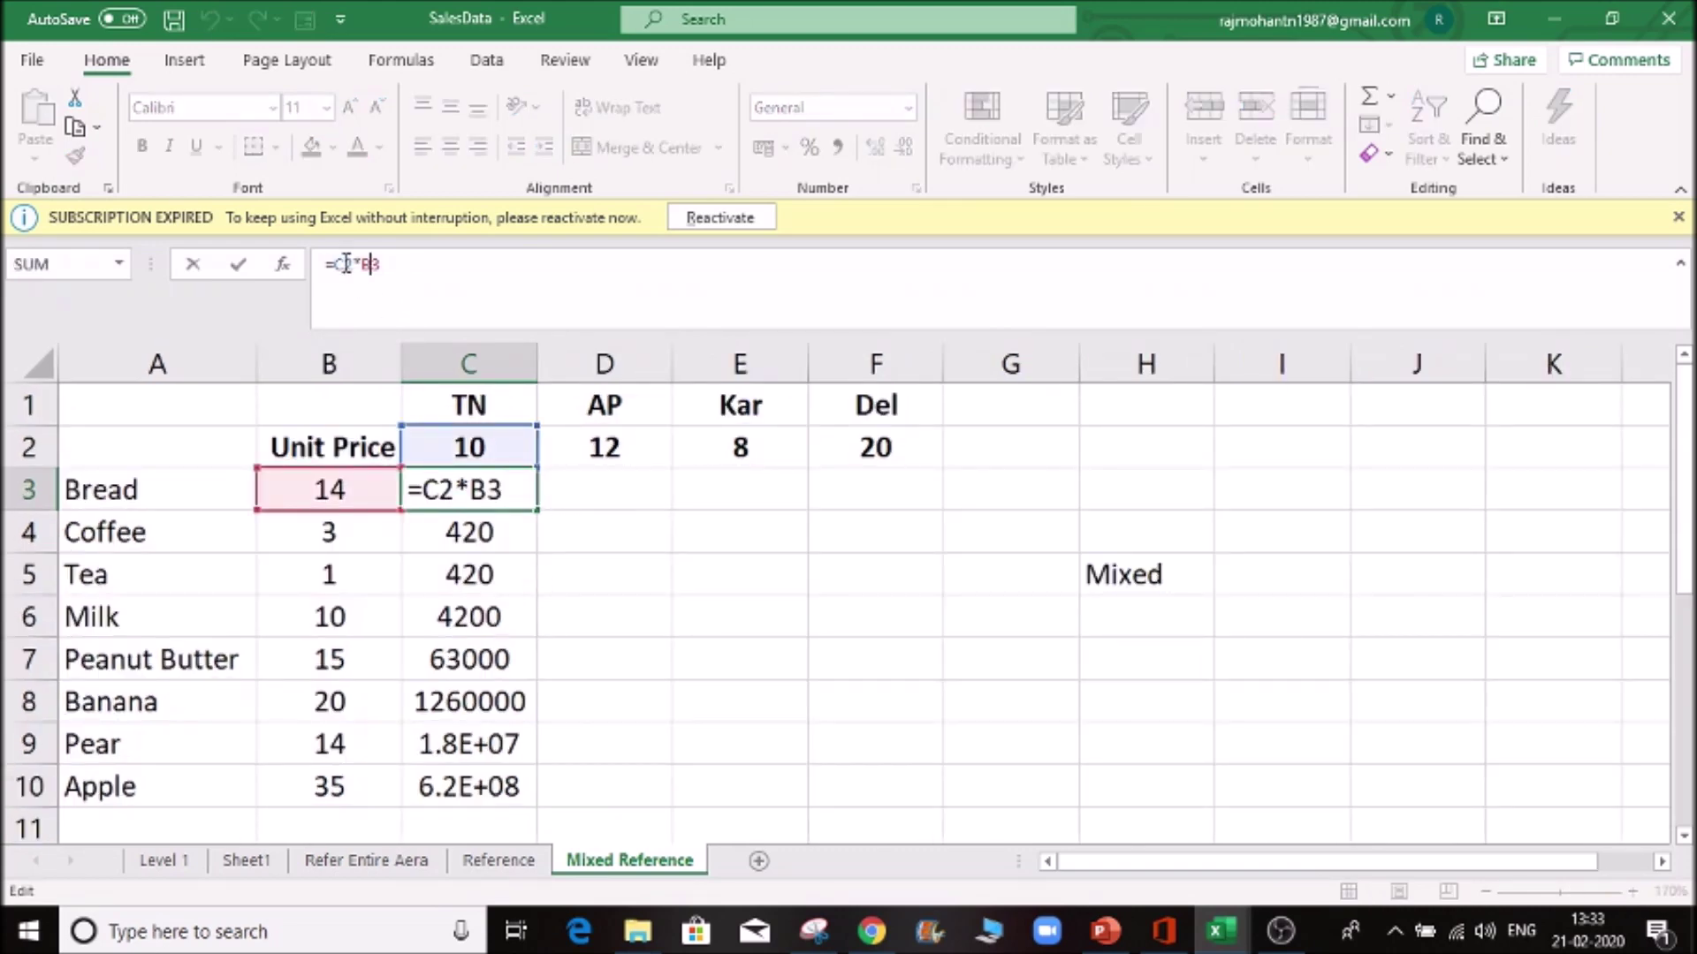
key(F4)
key(Return)
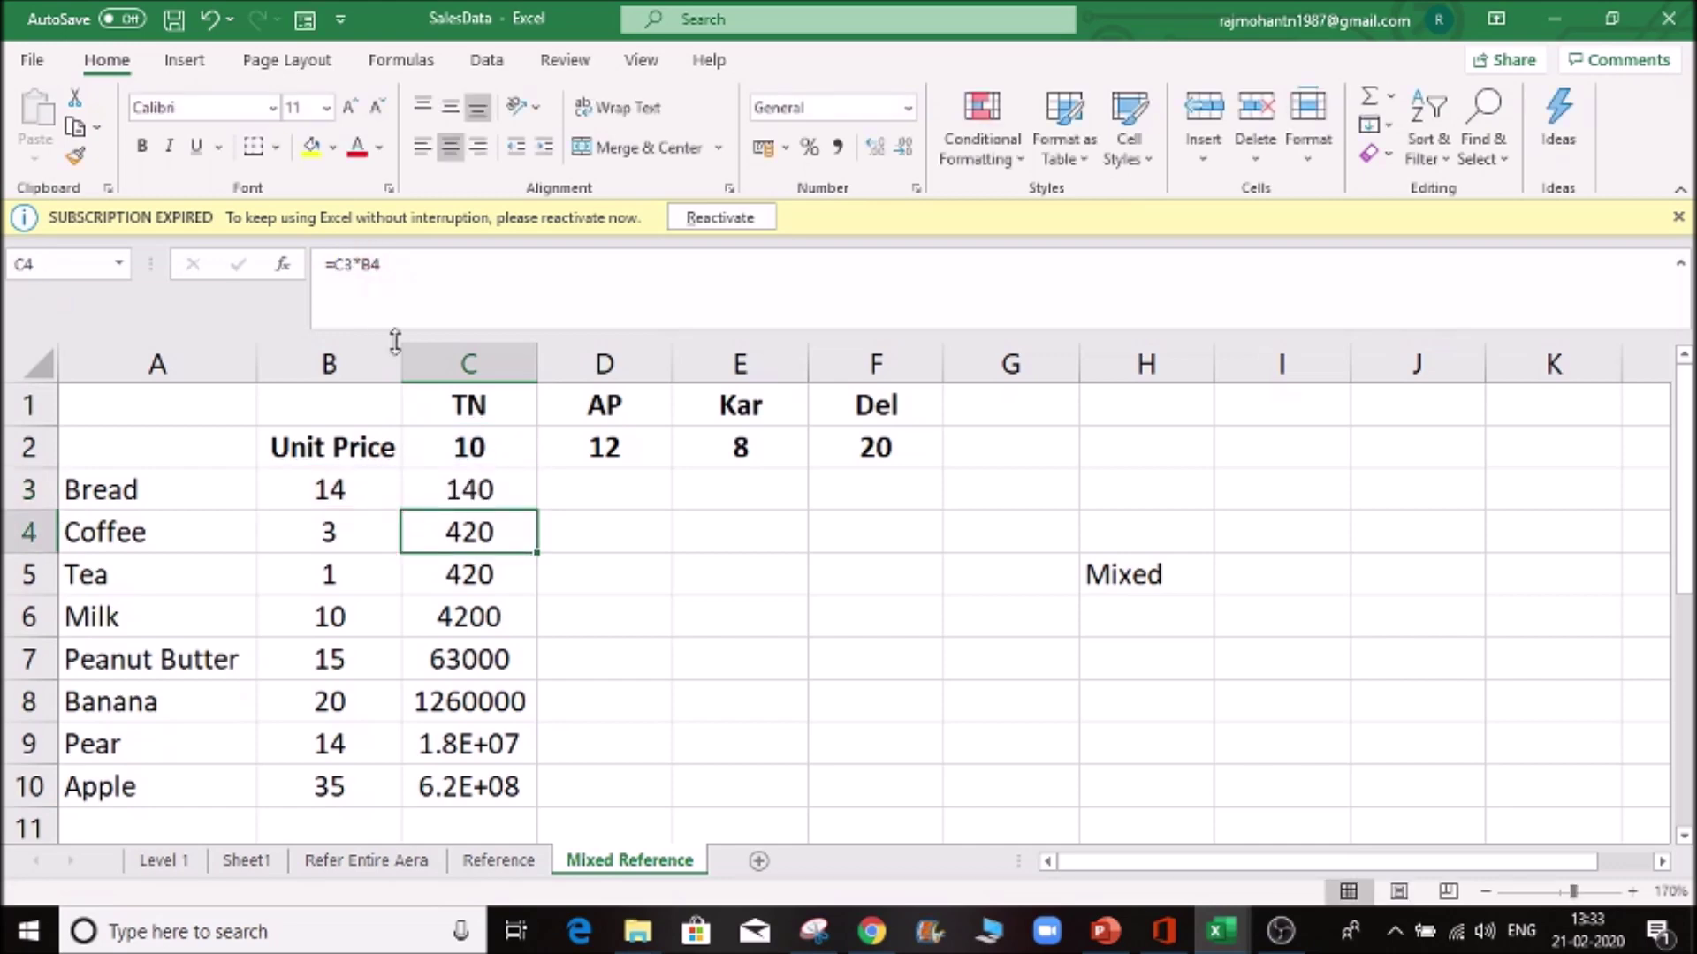
click(506, 490)
double_click(536, 510)
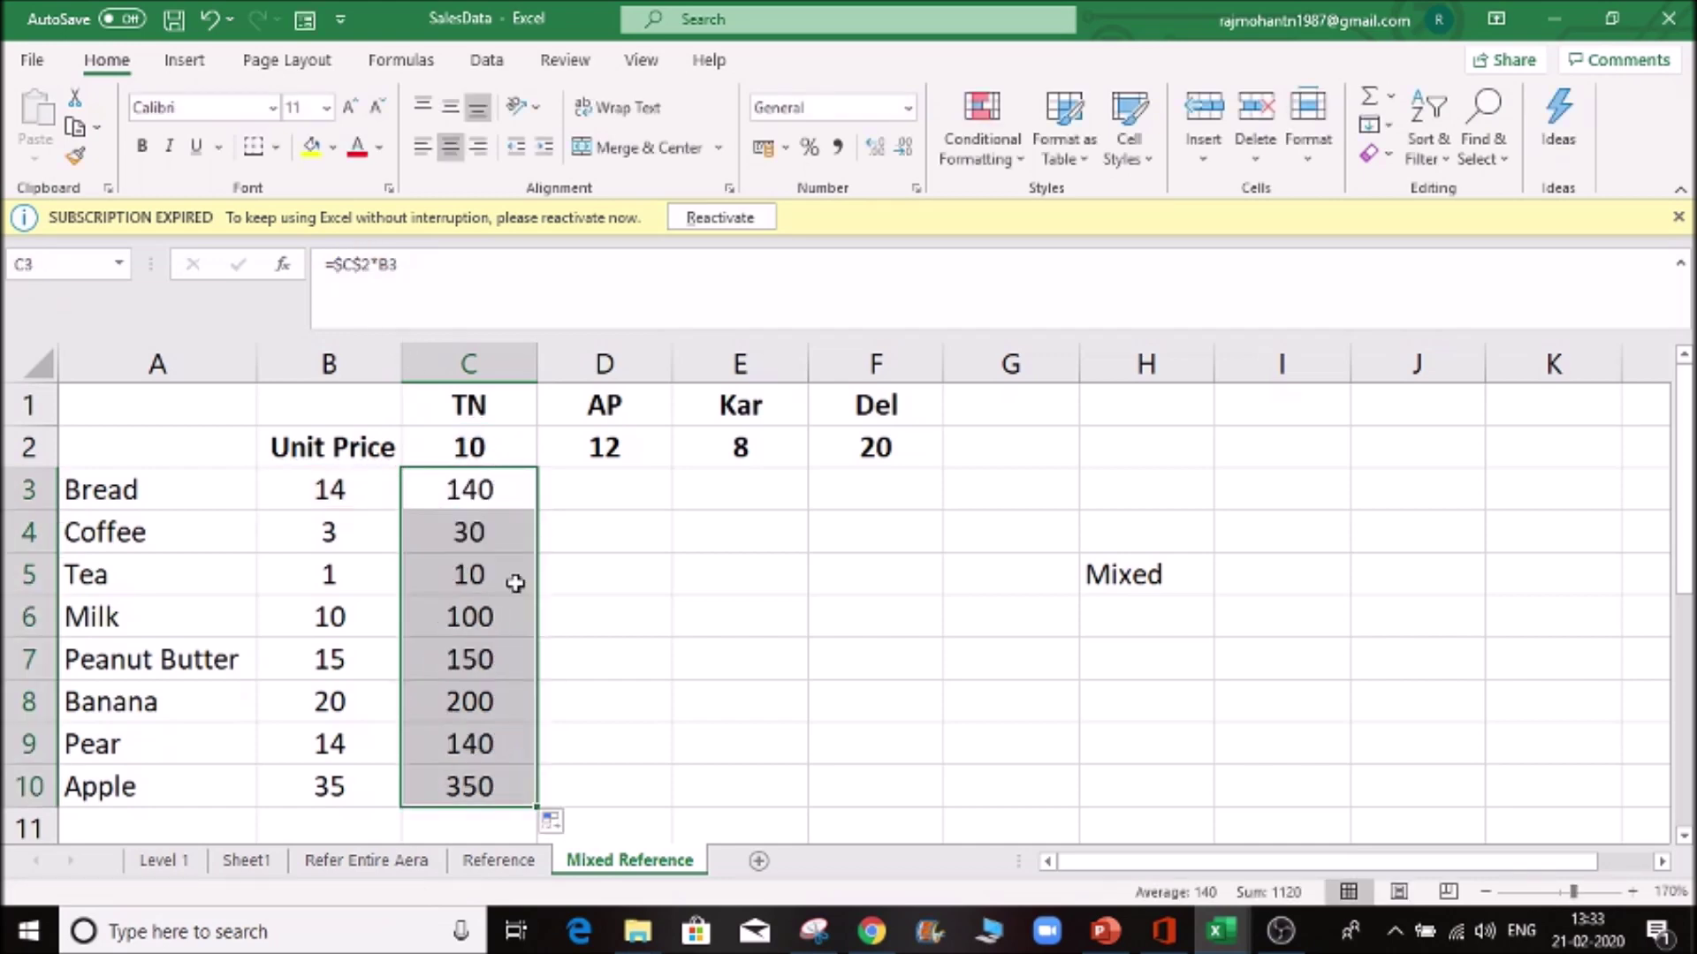
- Trace which cells the filled formula in C10 refers to
click(486, 711)
click(483, 785)
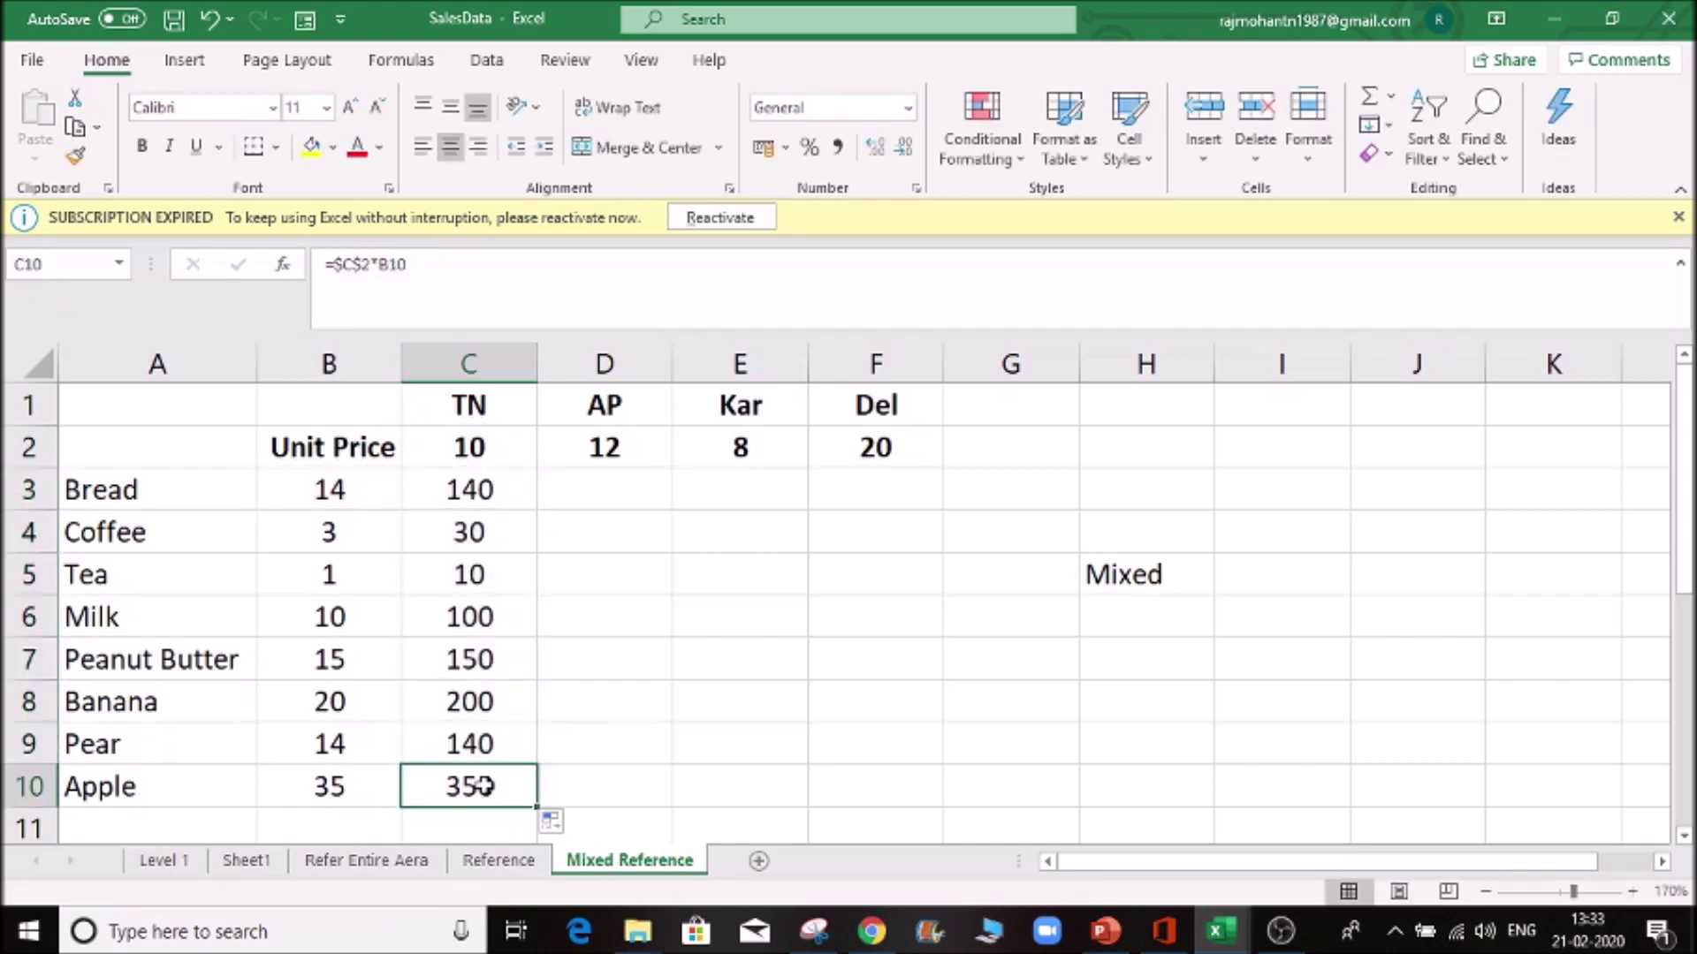
double_click(484, 786)
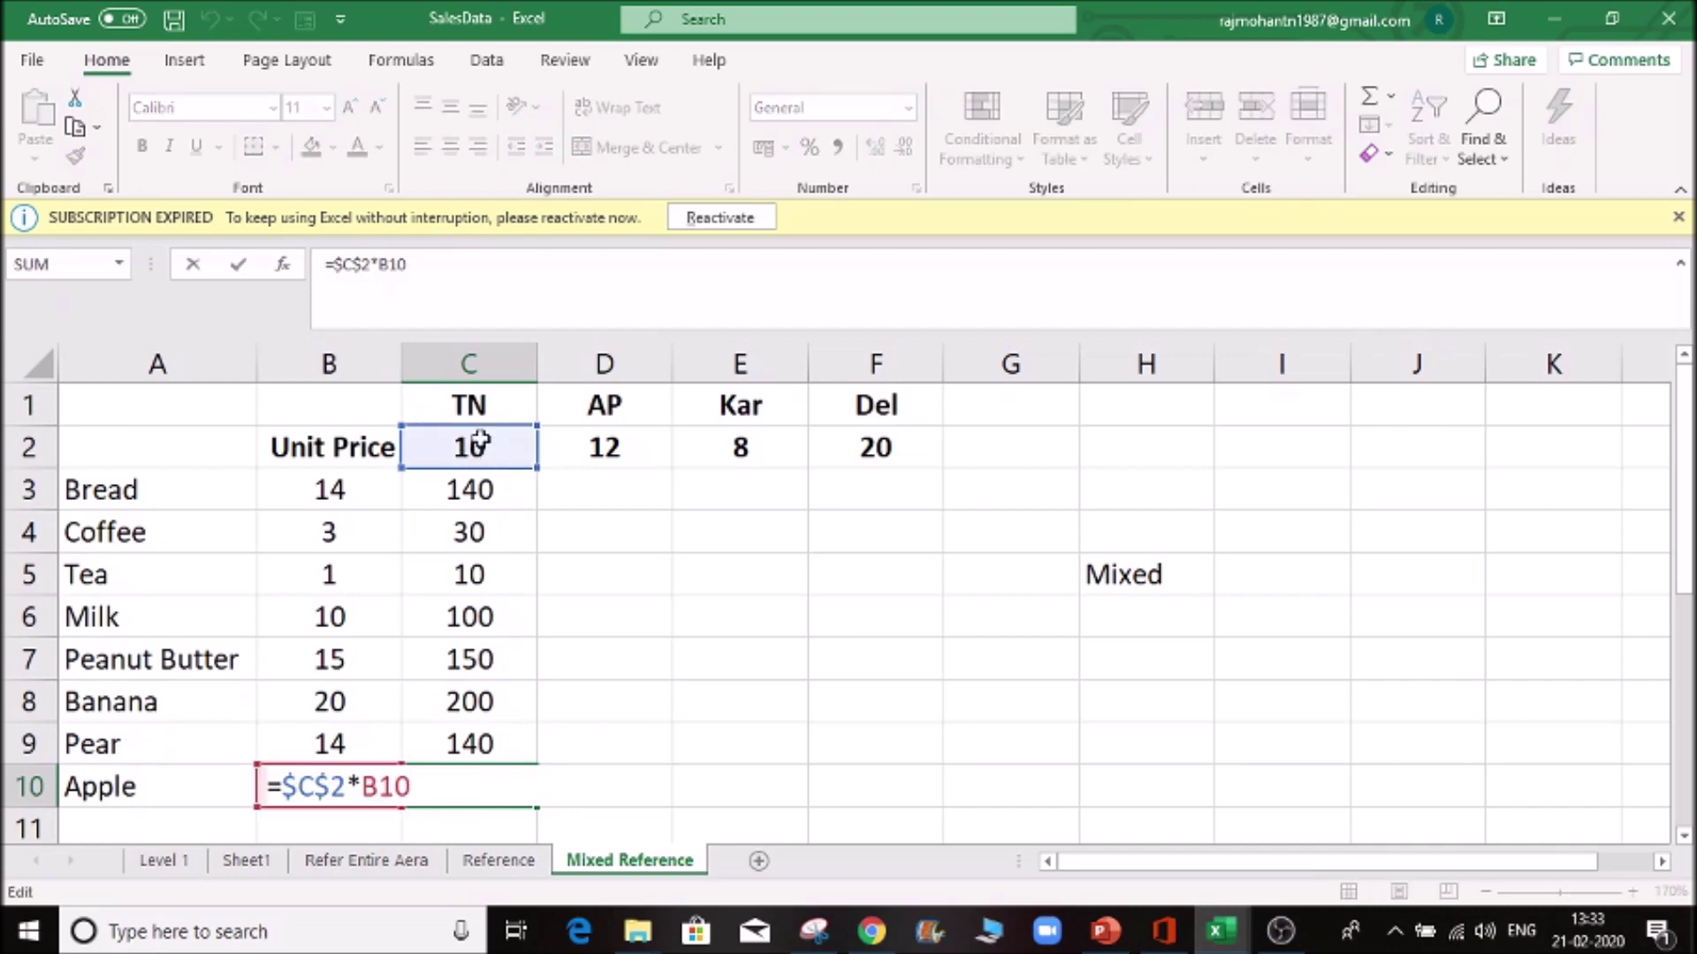
key(Escape)
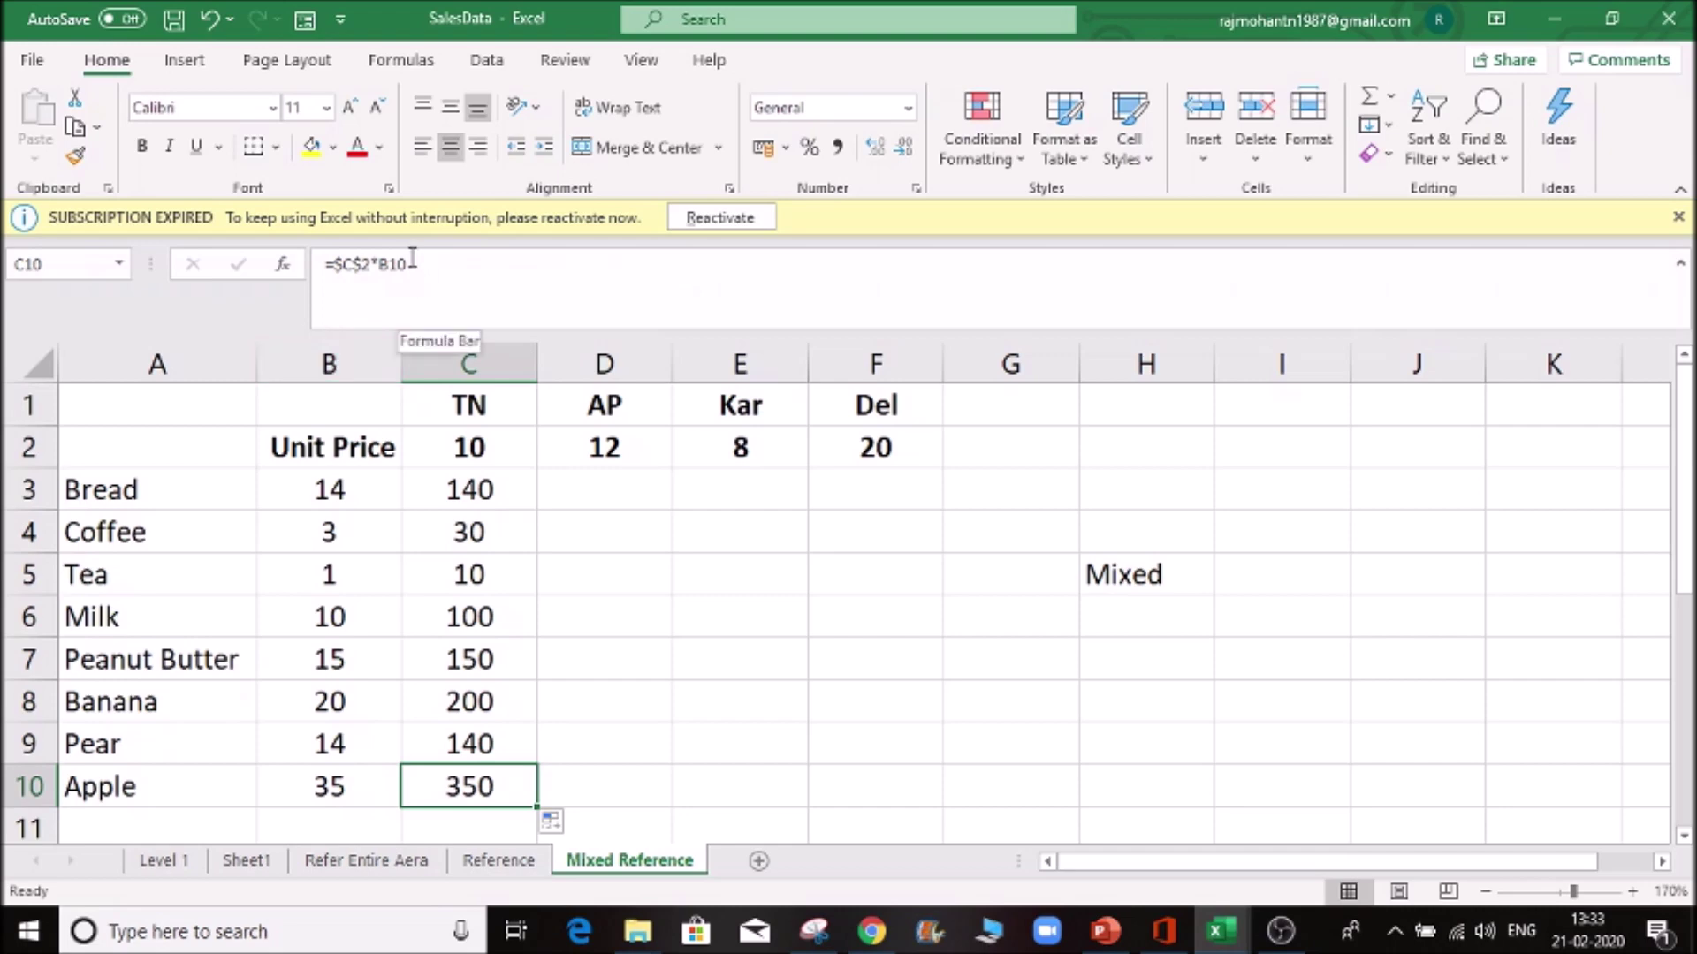
- Try copying the C3 formula with its absolute TN reference into D3 under AP
click(464, 491)
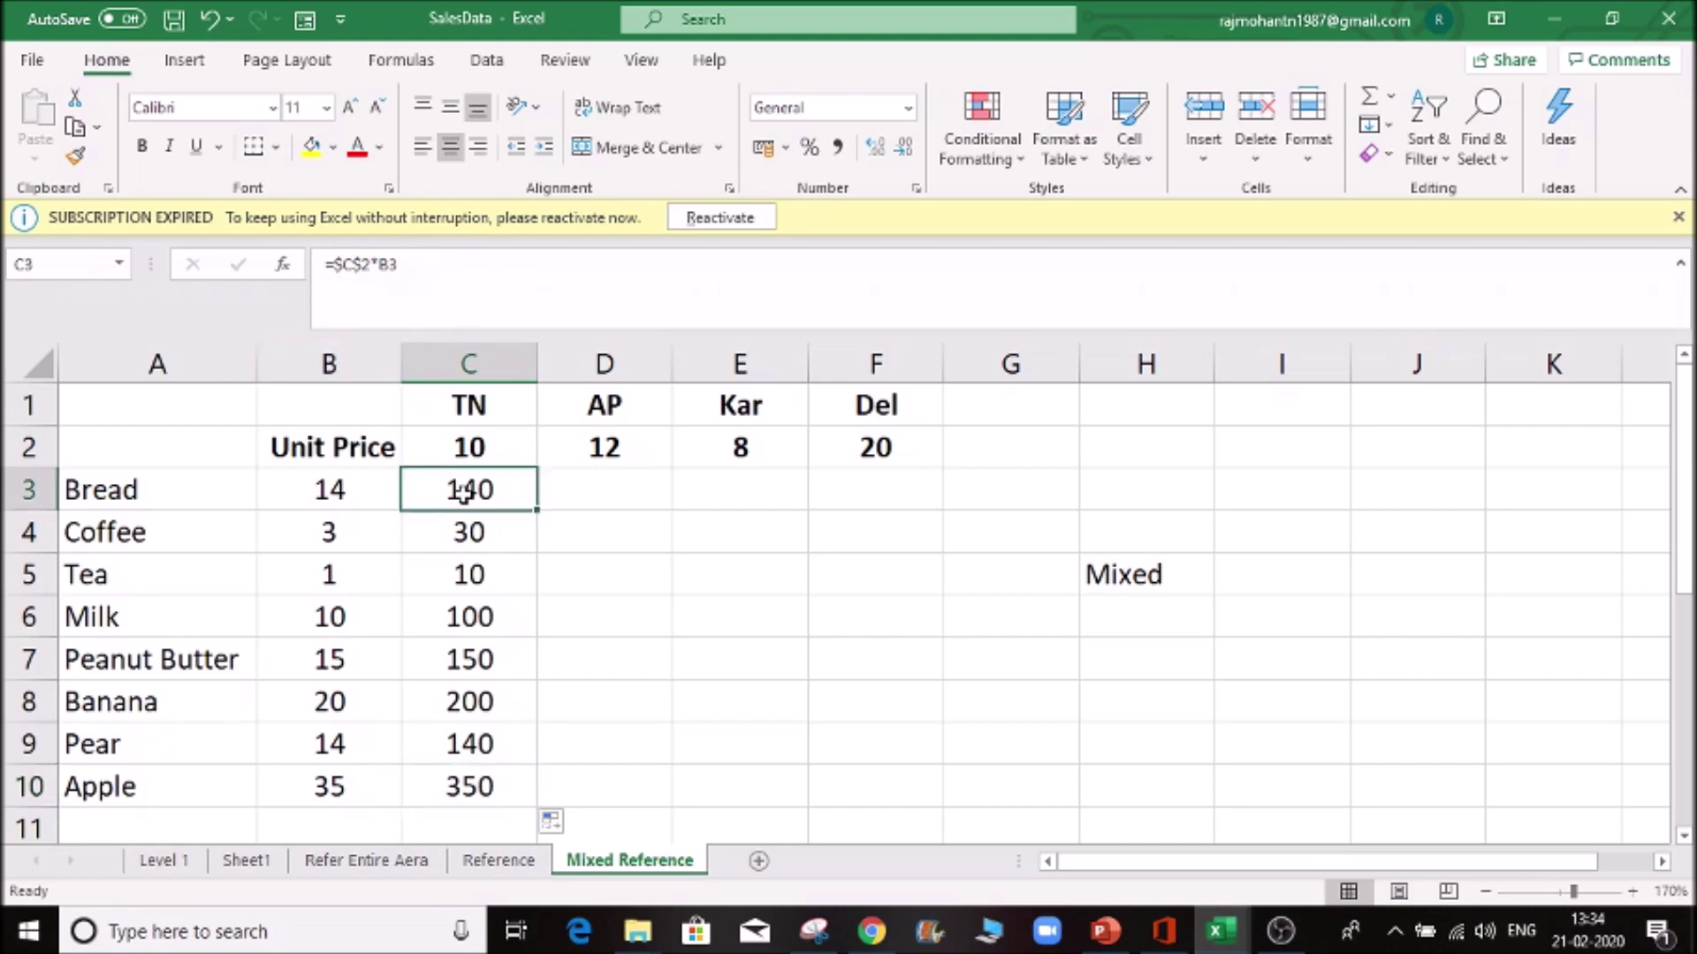
key(ctrl+c)
click(625, 491)
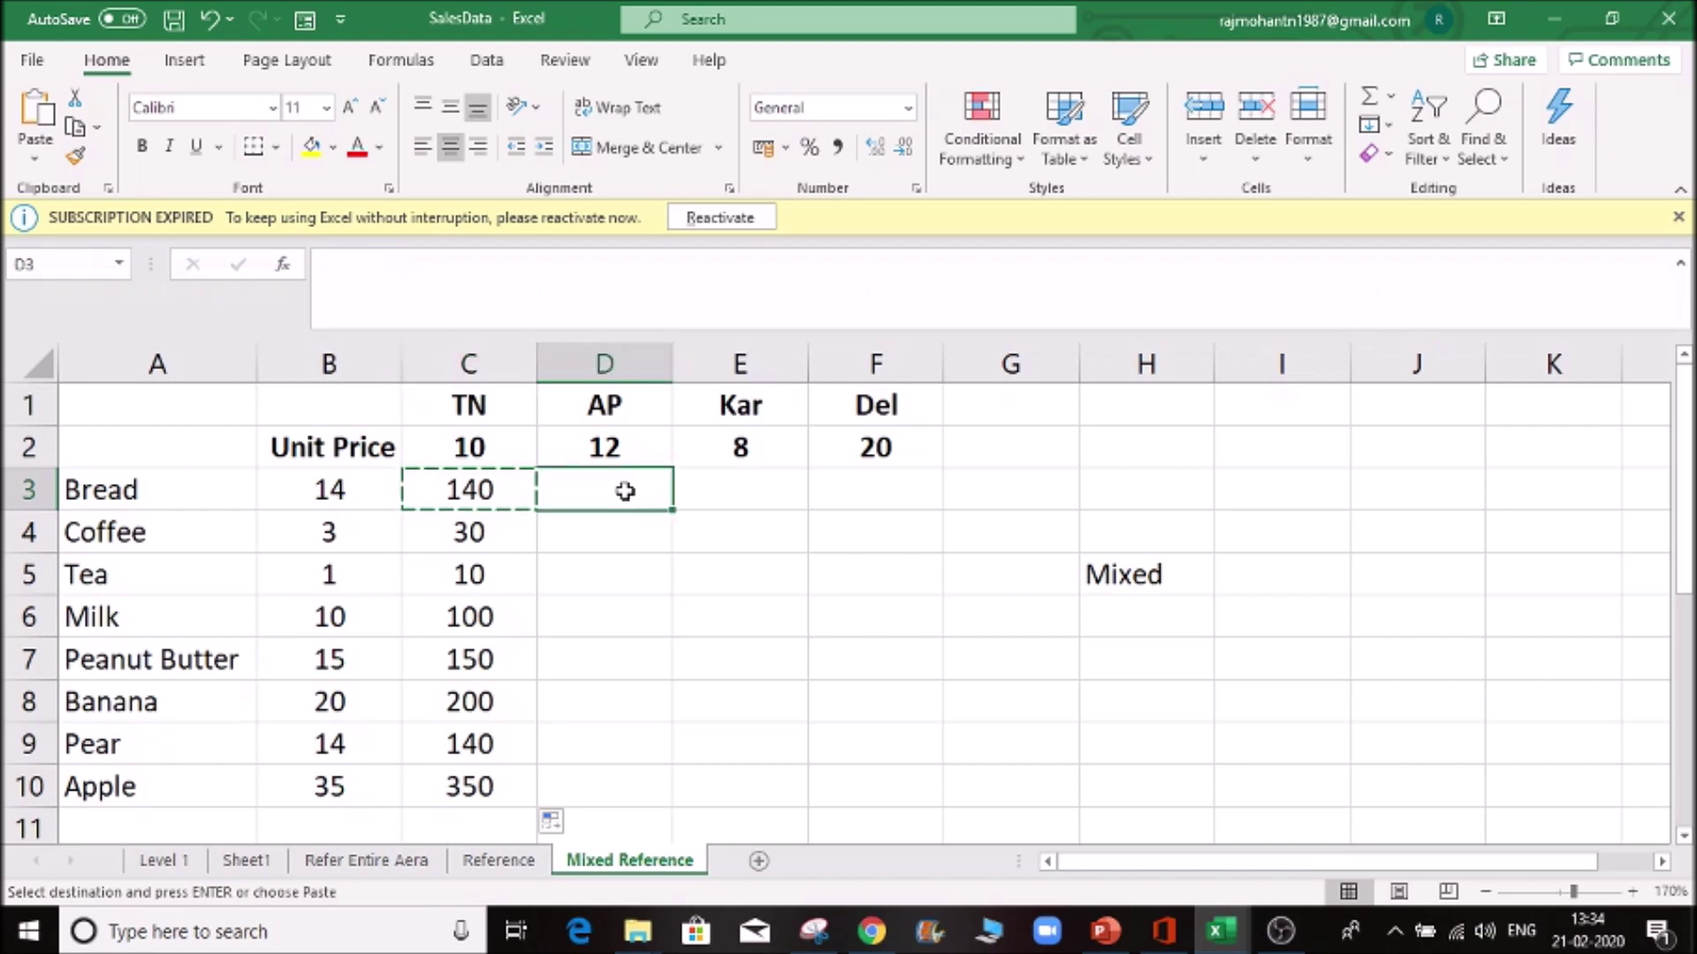
key(ctrl+v)
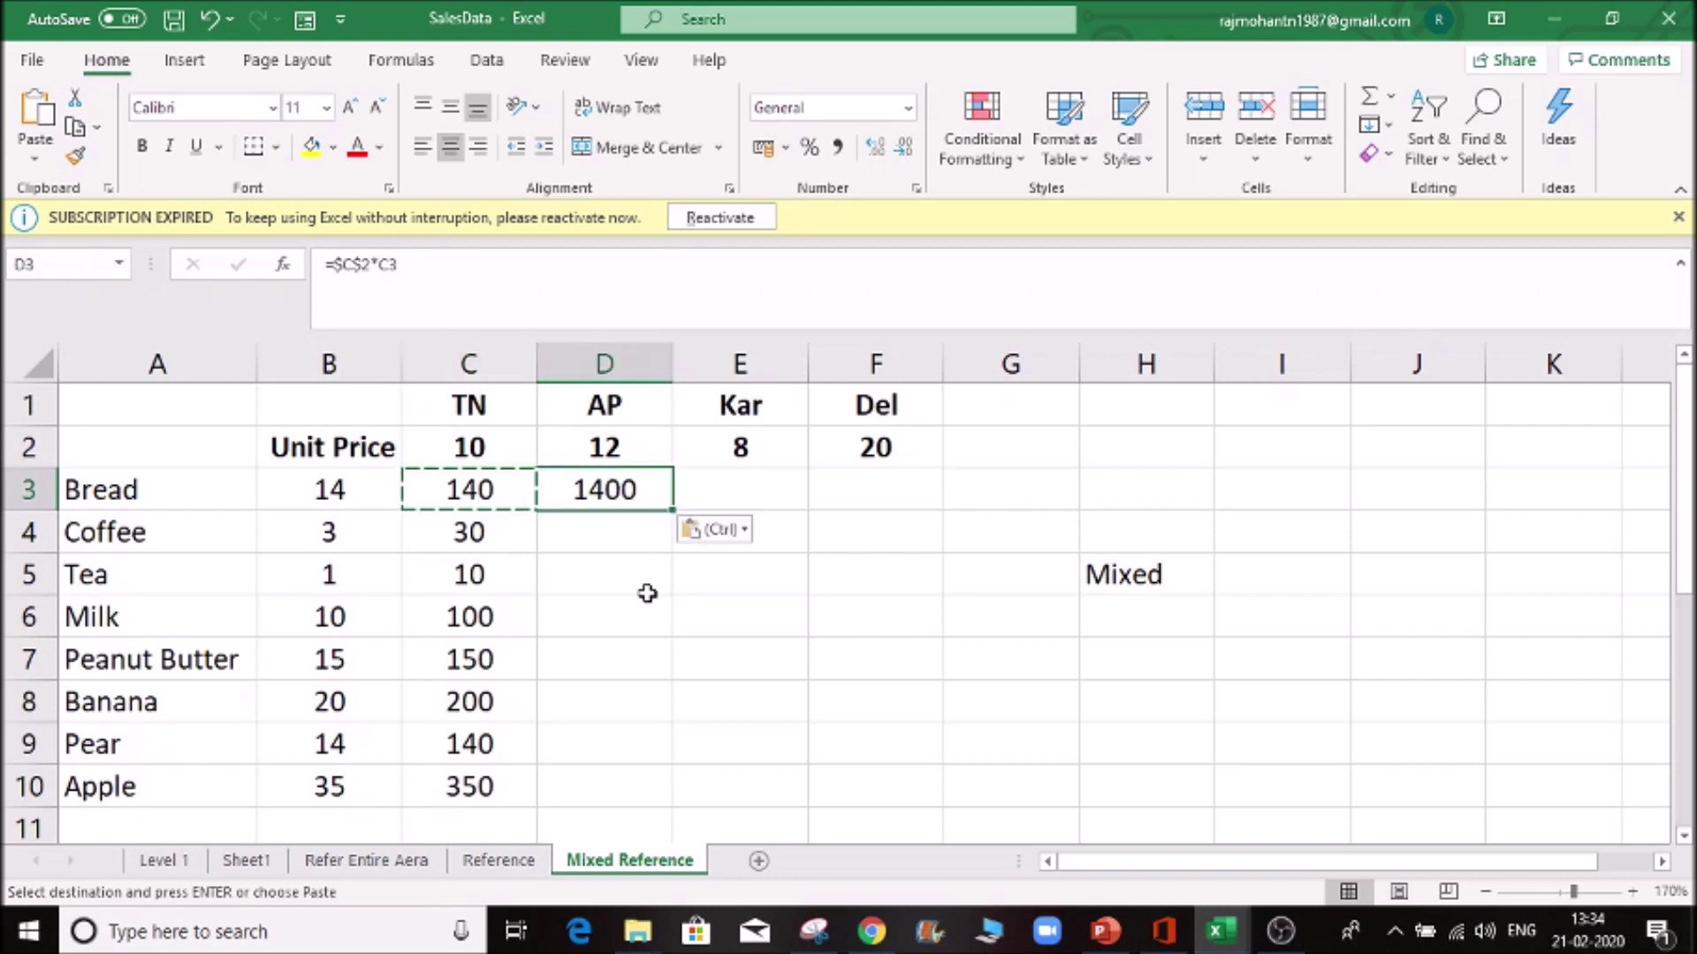
key(Escape)
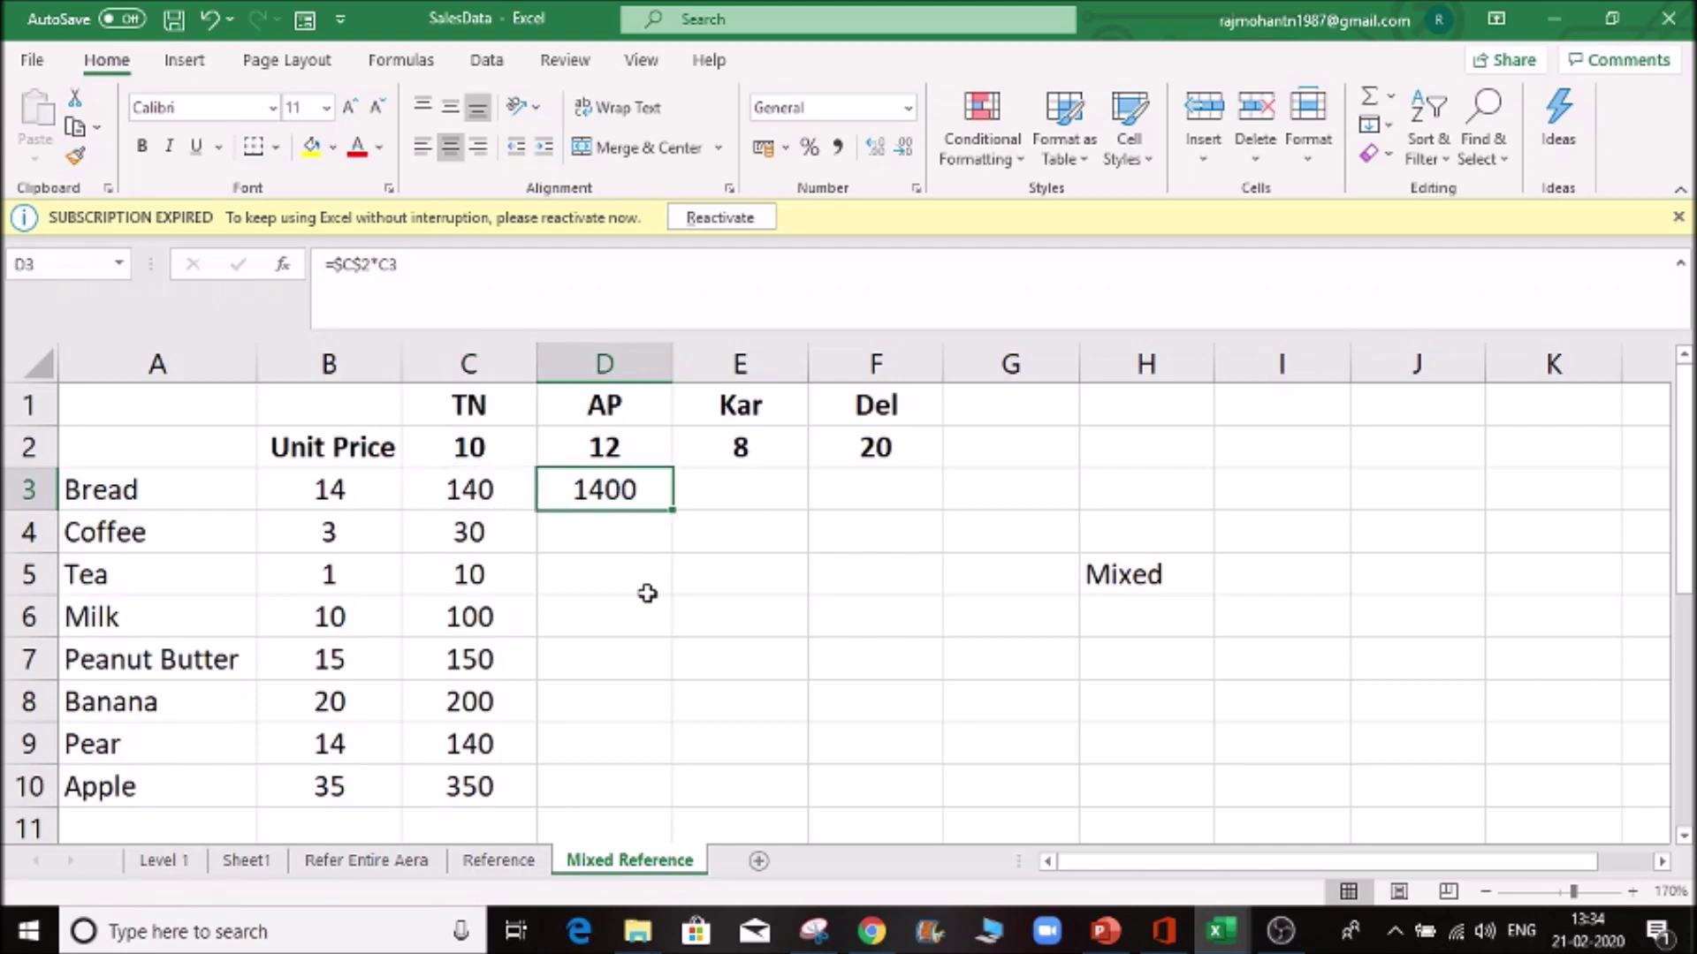
- Check the cells used by the D3 formula and clear D3
key(F2)
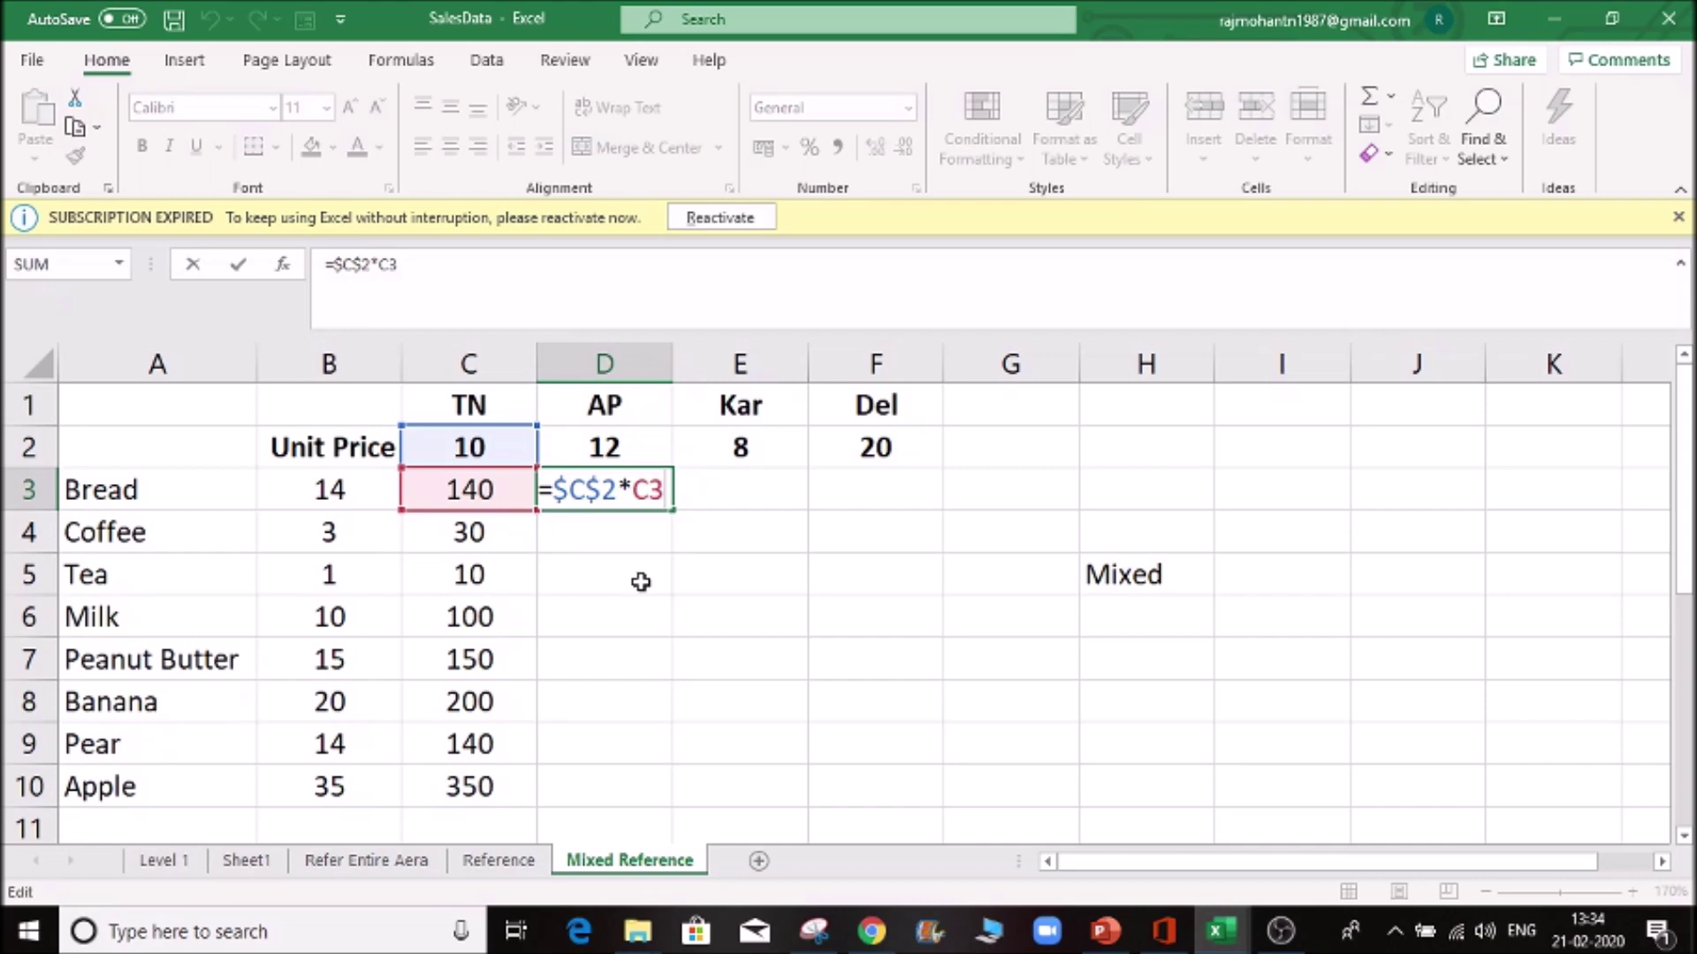
key(ctrl+Return)
key(Delete)
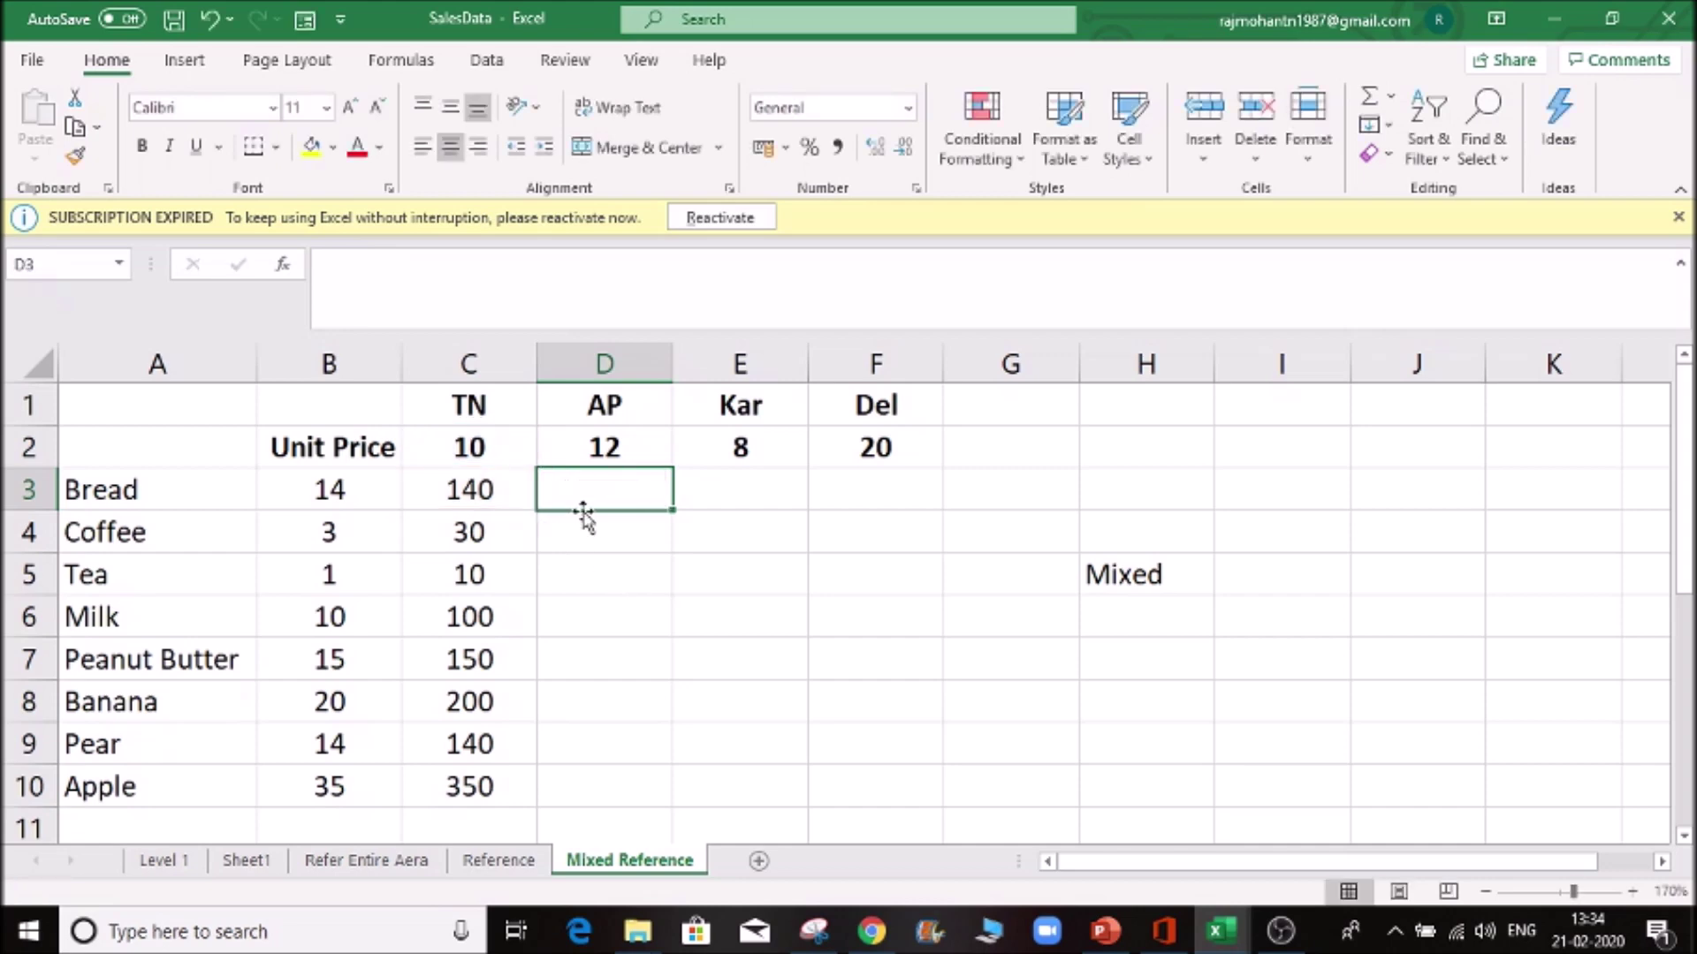
- Unlock the column of the $C$2 reference in the C3 formula so it reads C$2
key(Left)
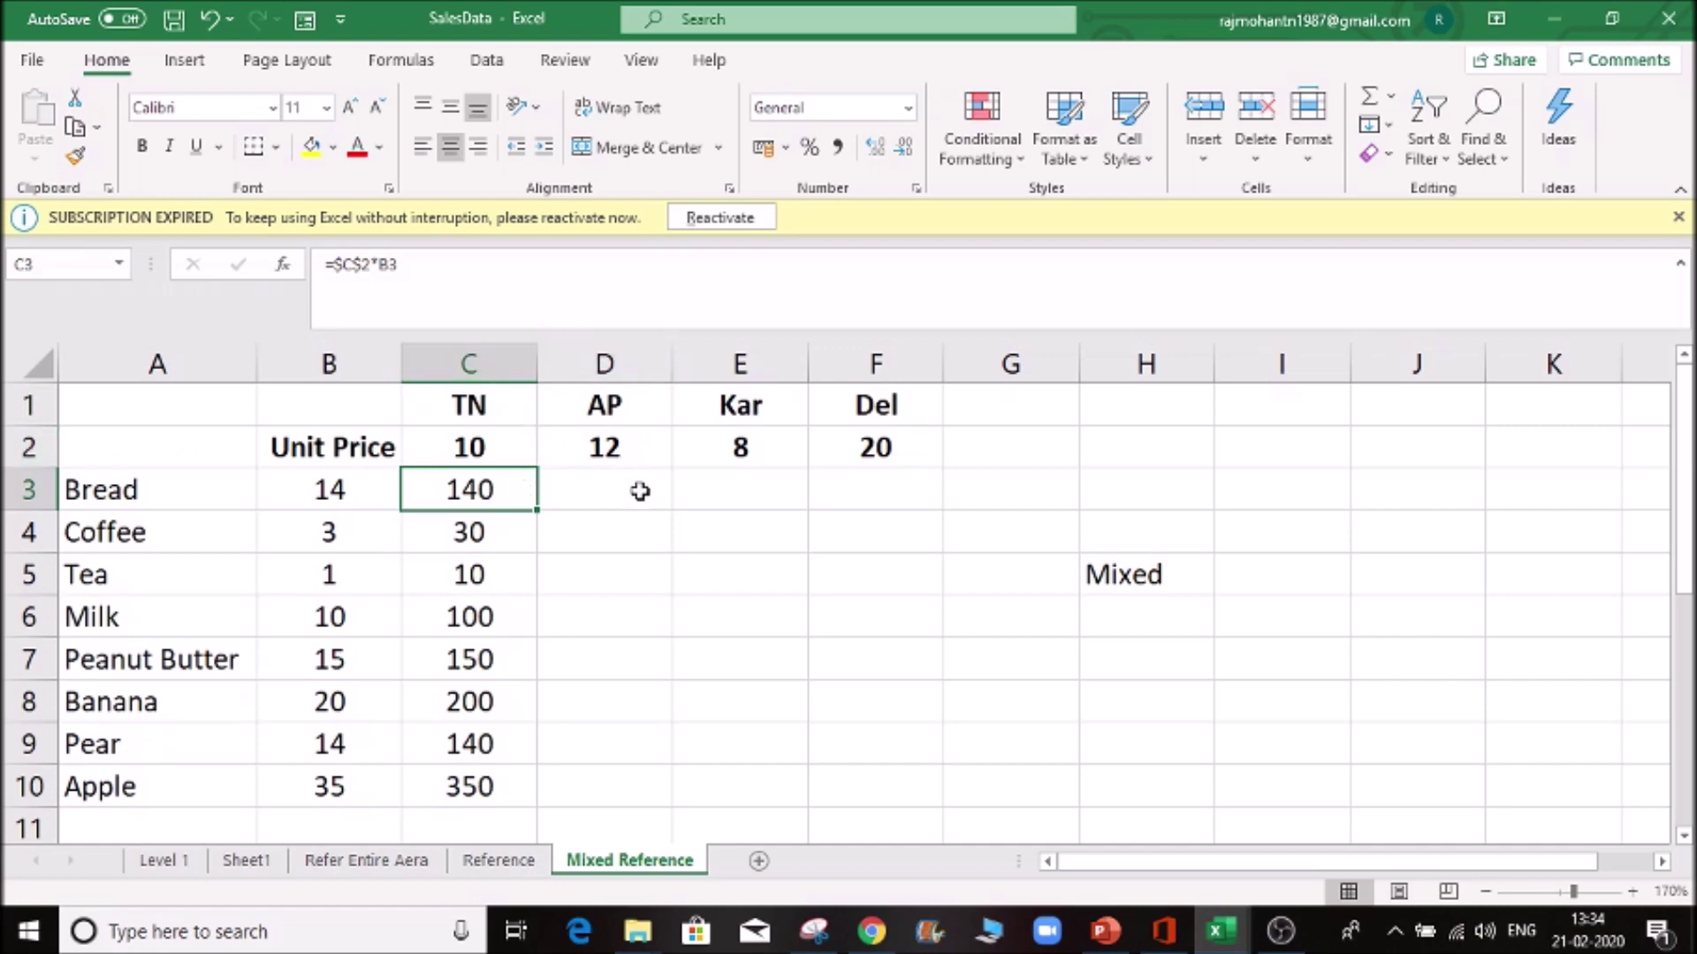
click(348, 273)
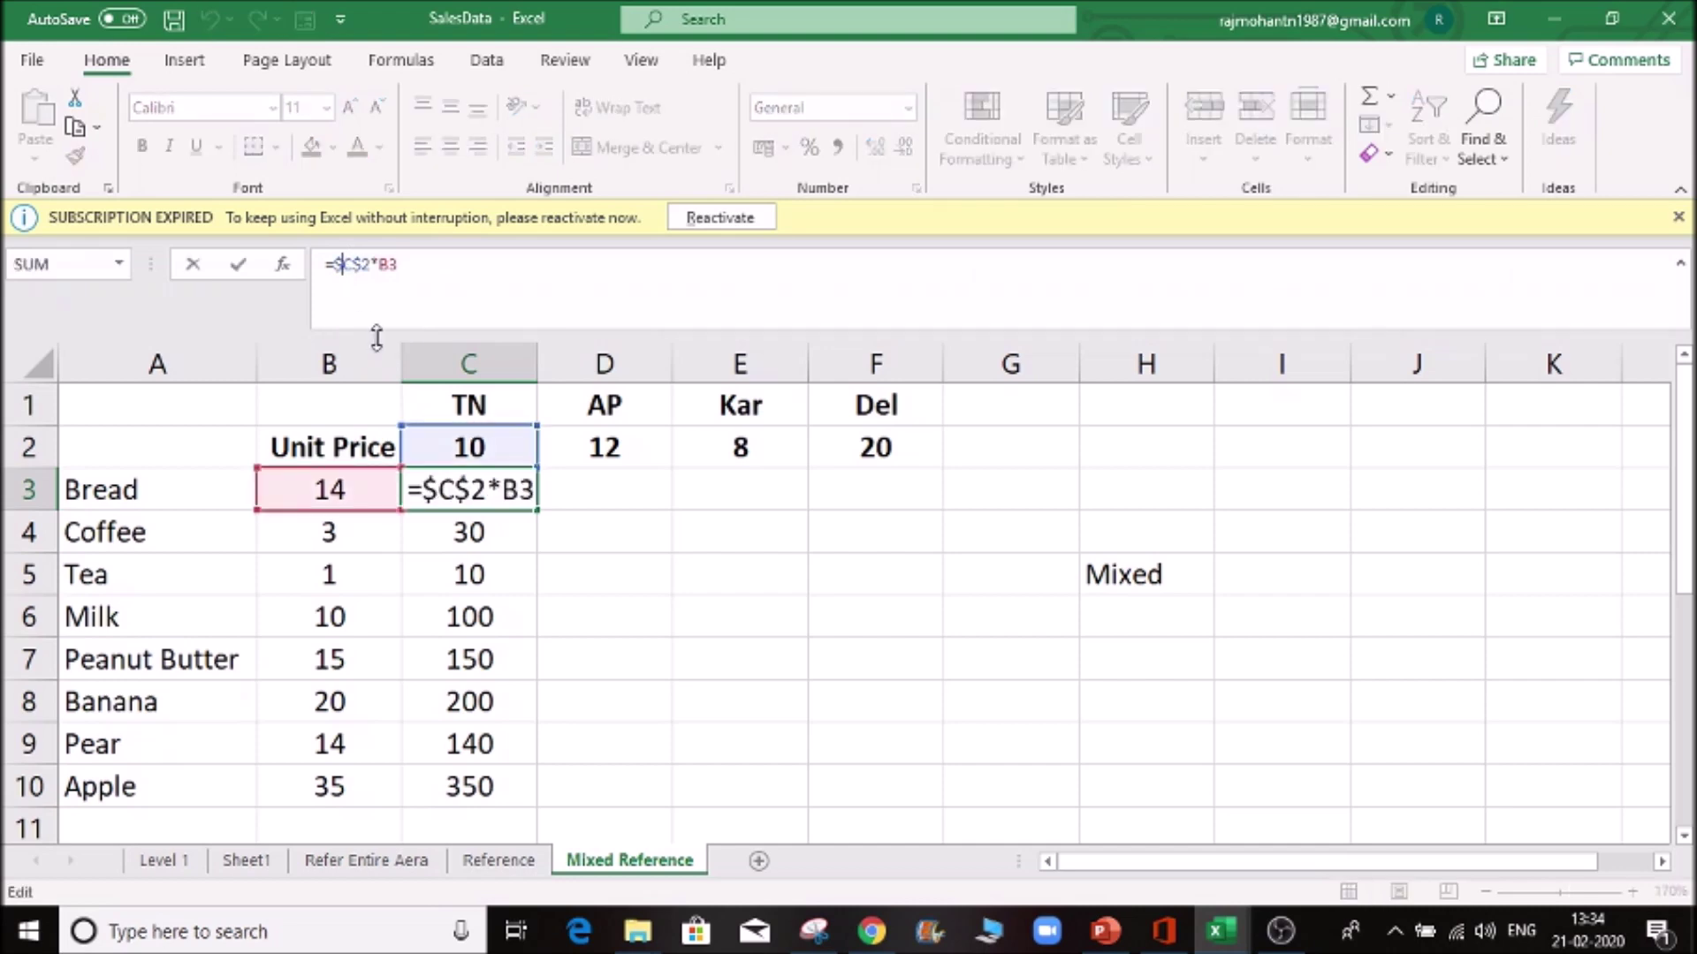
key(BackSpace)
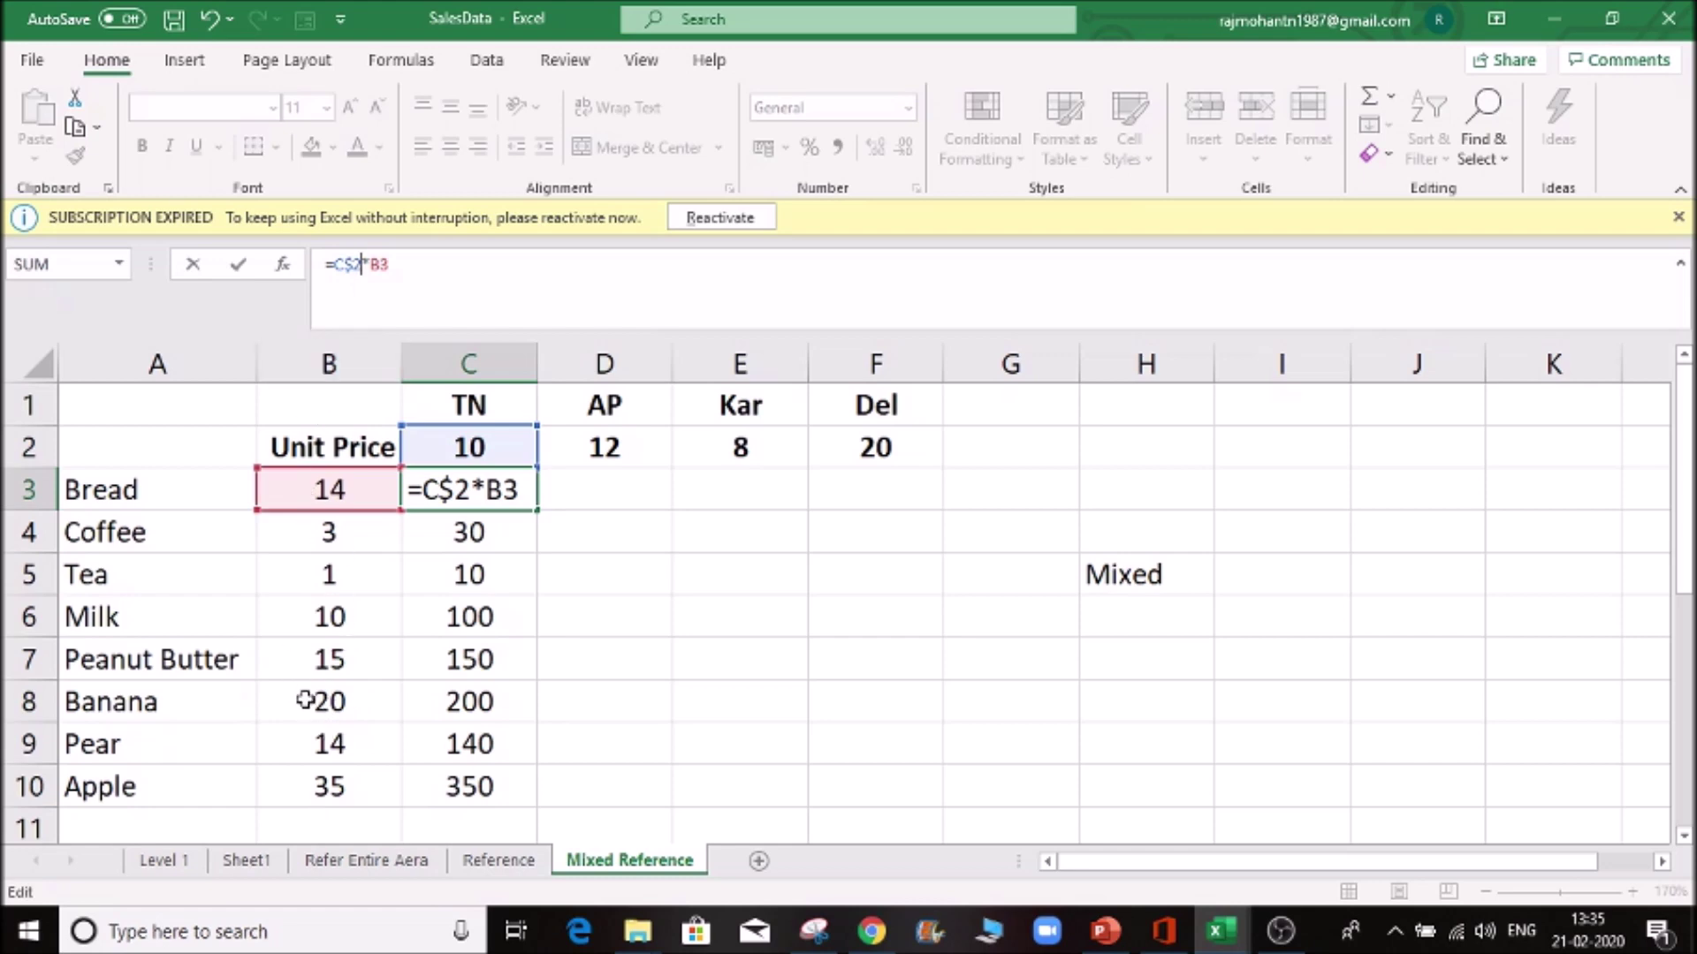
- Lock only the column of the B3 reference in C3, completing the formula as =C$2*$B3
click(372, 261)
key(F4)
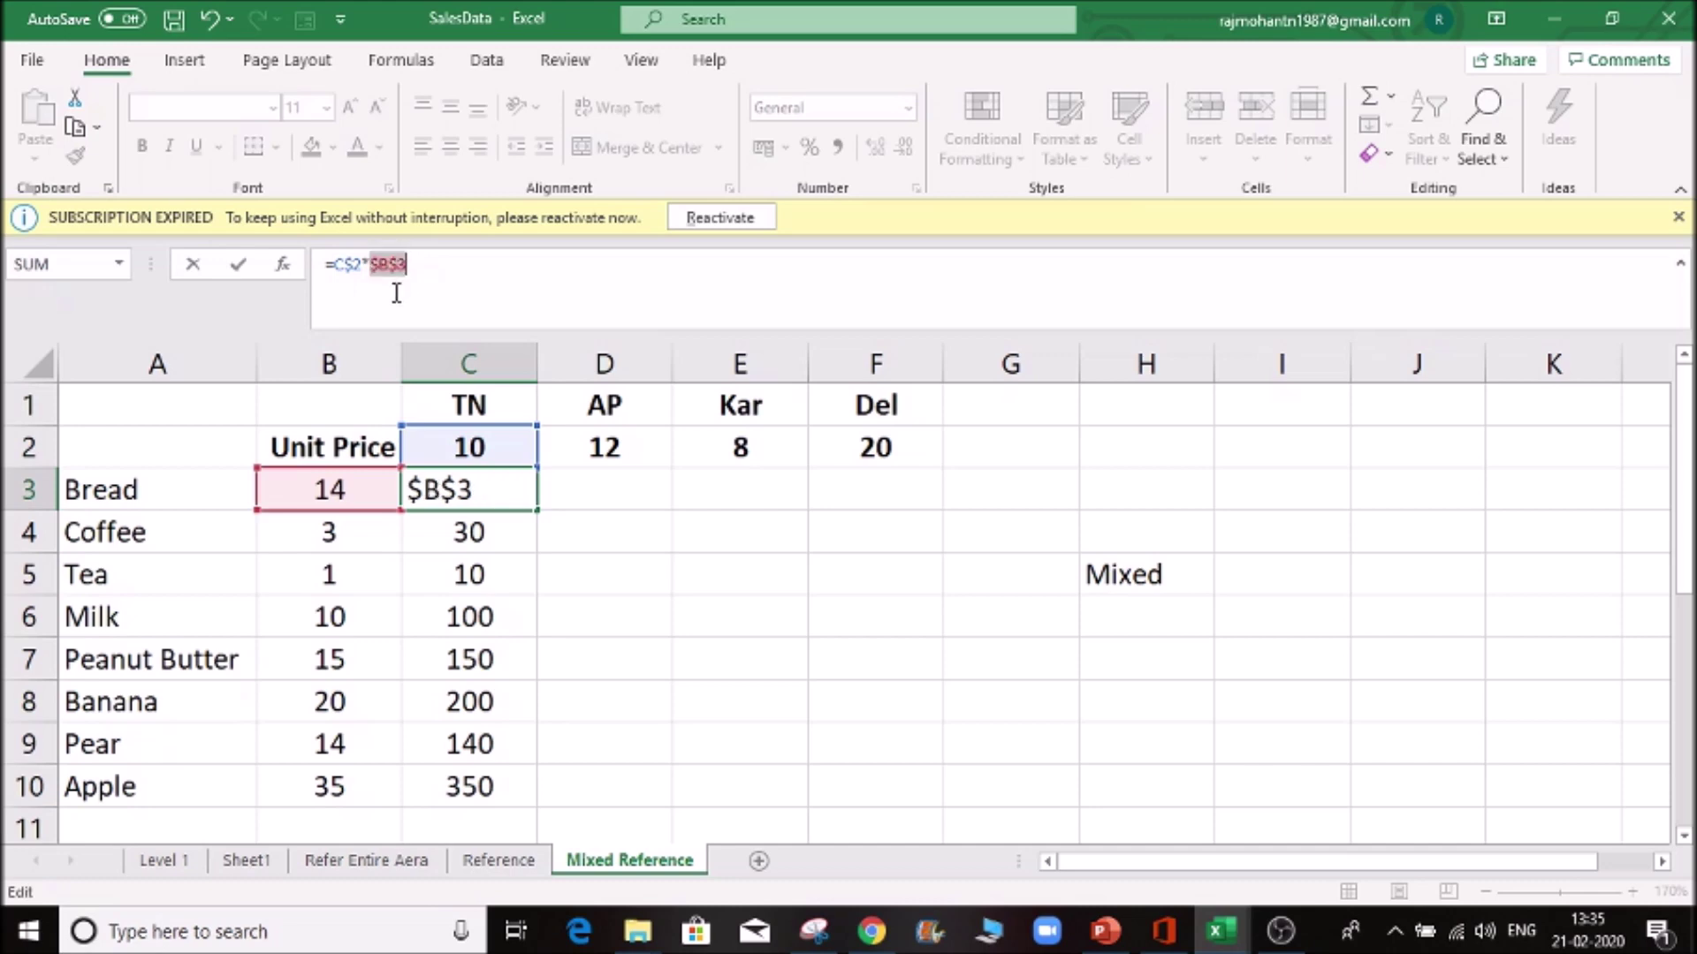
key(F4)
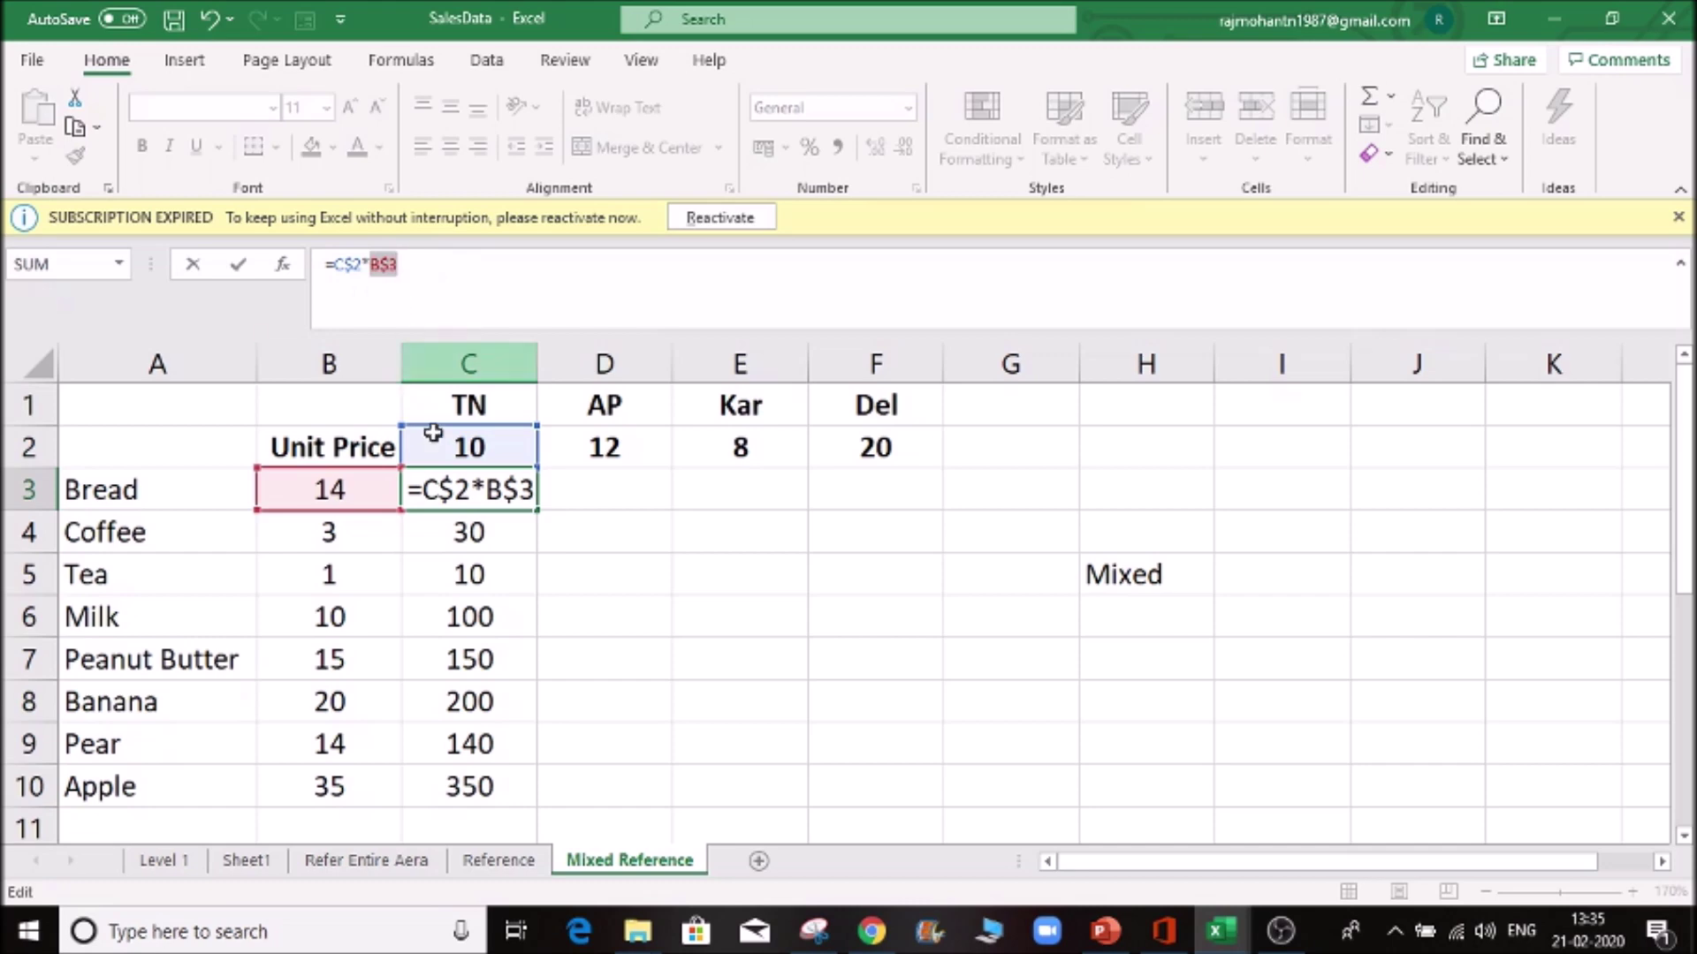
key(F4)
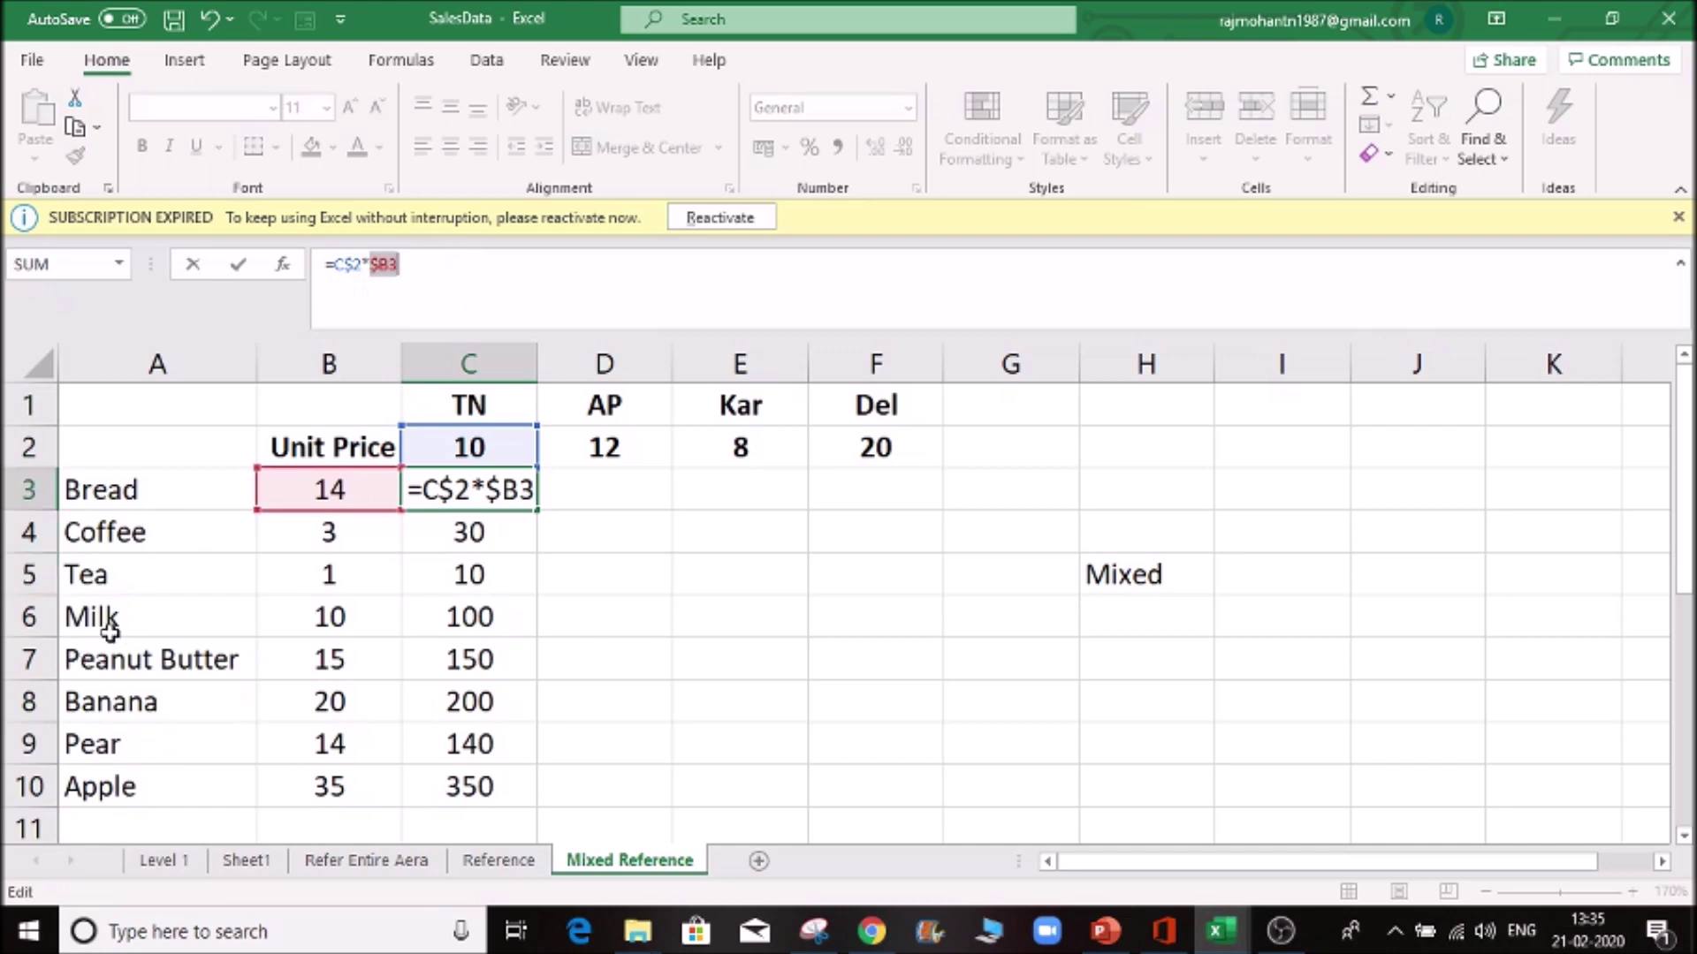
key(Return)
key(Up)
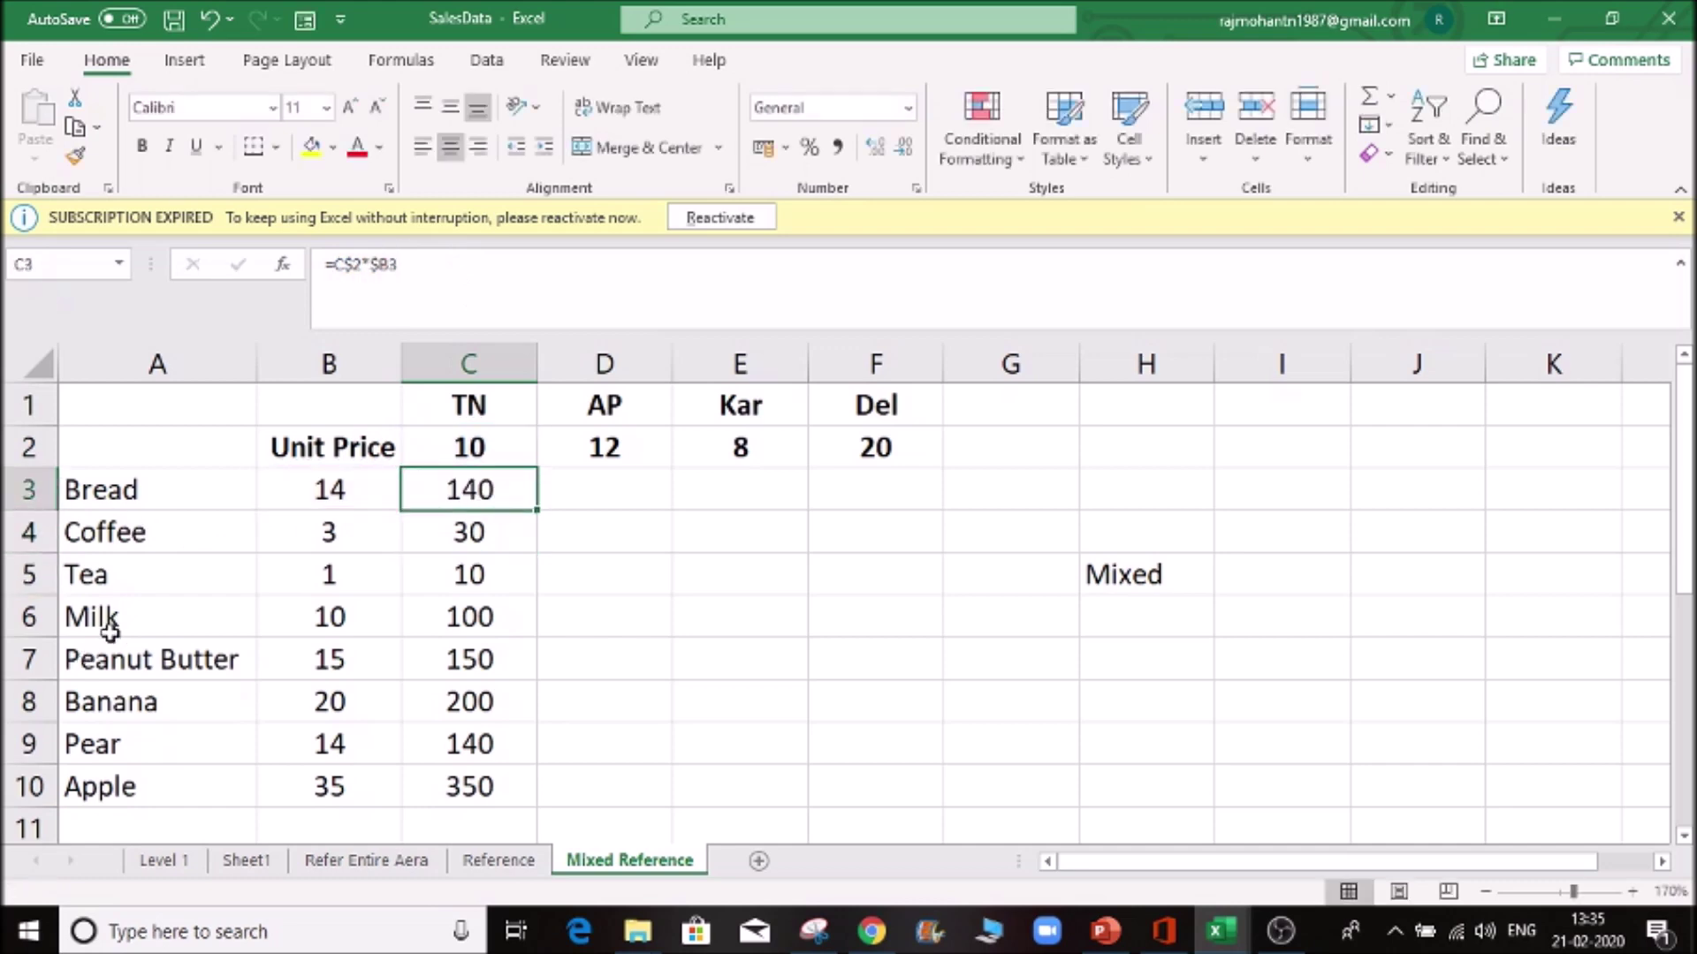
- Copy the mixed-reference formula from C3 into D3, E3 and F3
key(ctrl+c)
key(Right)
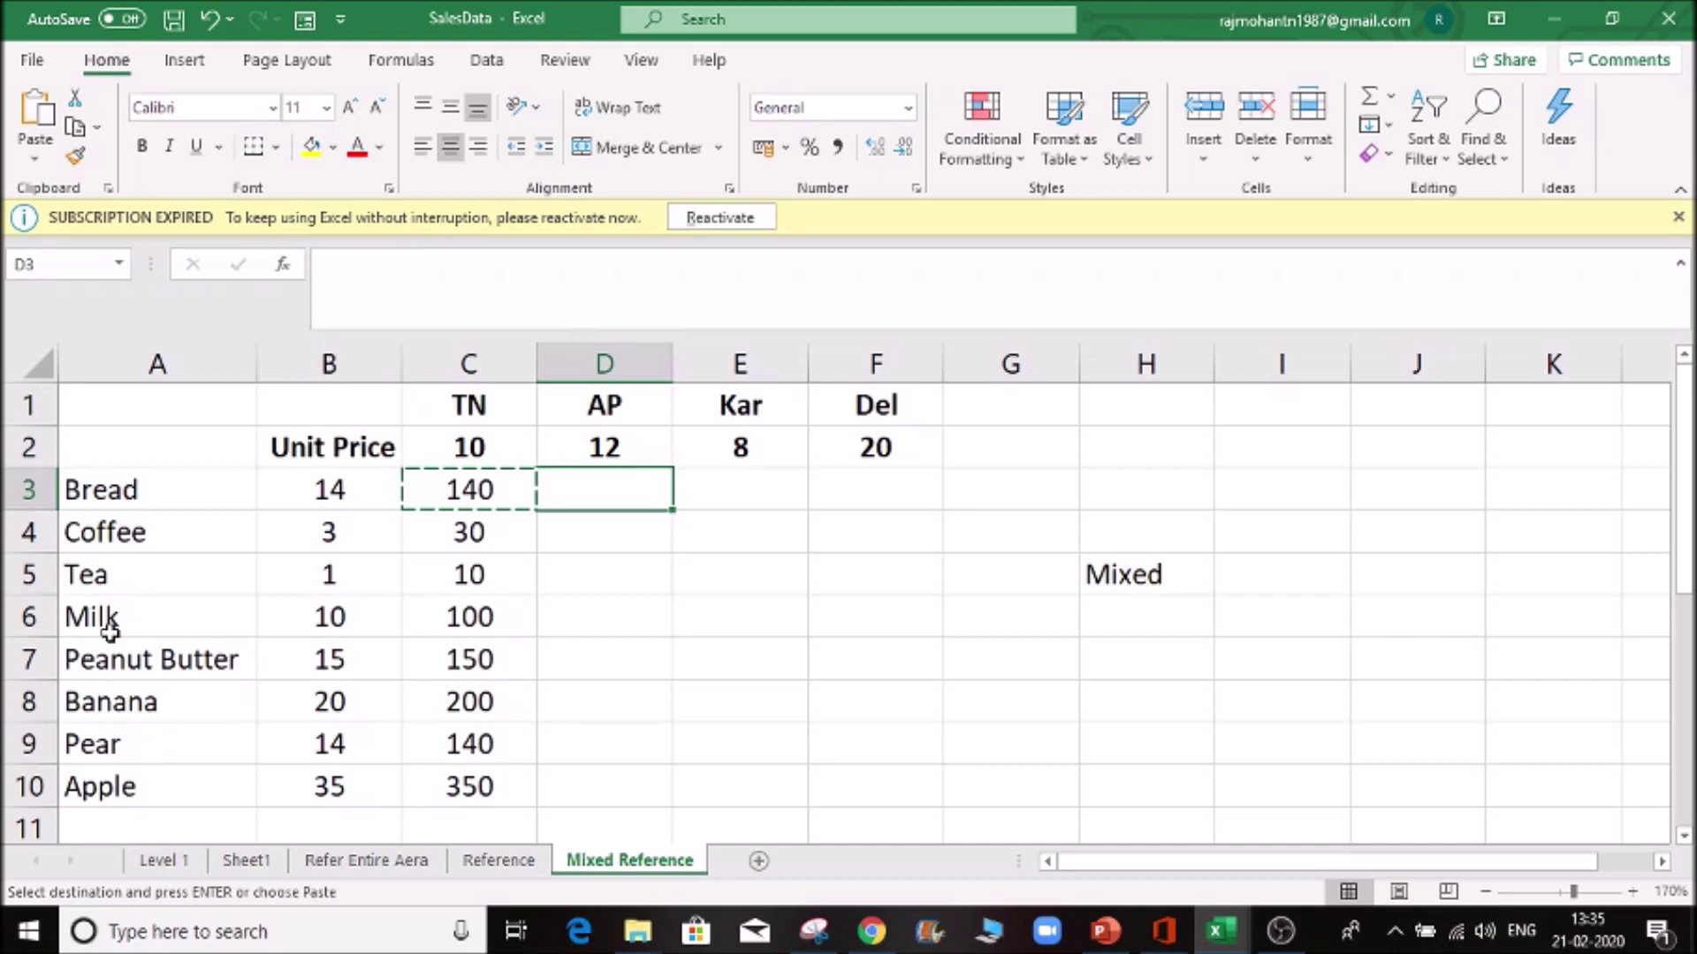
key(ctrl+v)
key(Right)
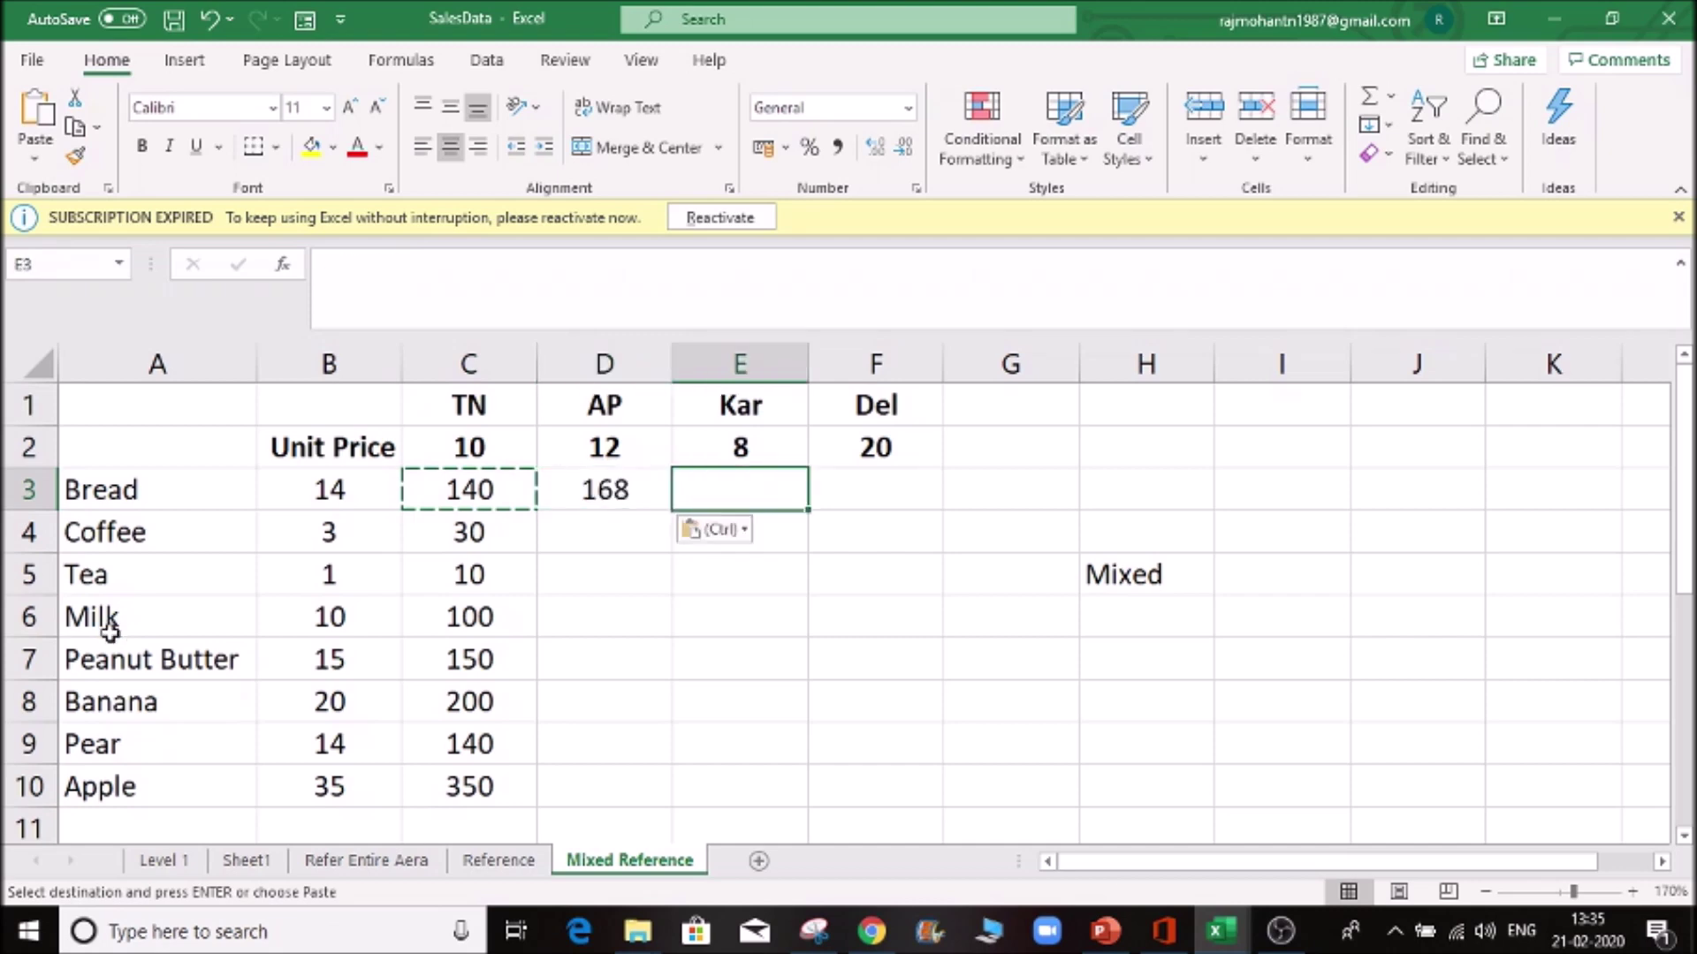
key(ctrl+v)
key(Right)
key(ctrl+v)
key(Escape)
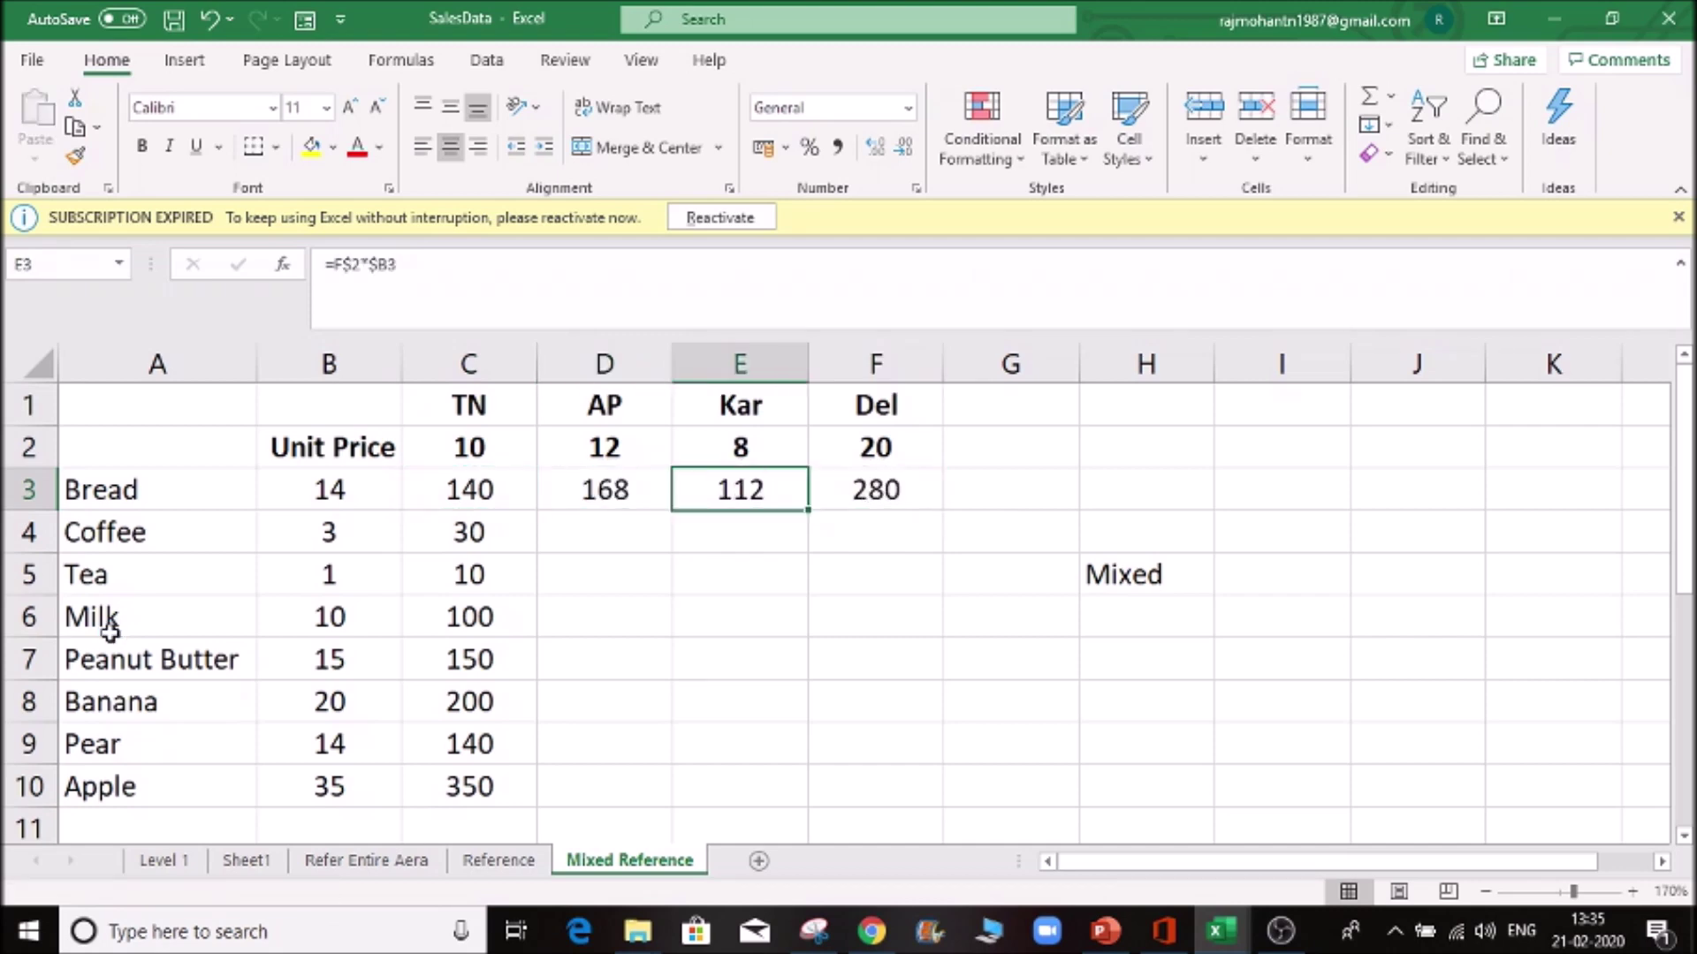
- Fill the formulas in D3:F3 down to row 10
key(Left)
key(Left)
key(shift+Right)
key(shift+Right)
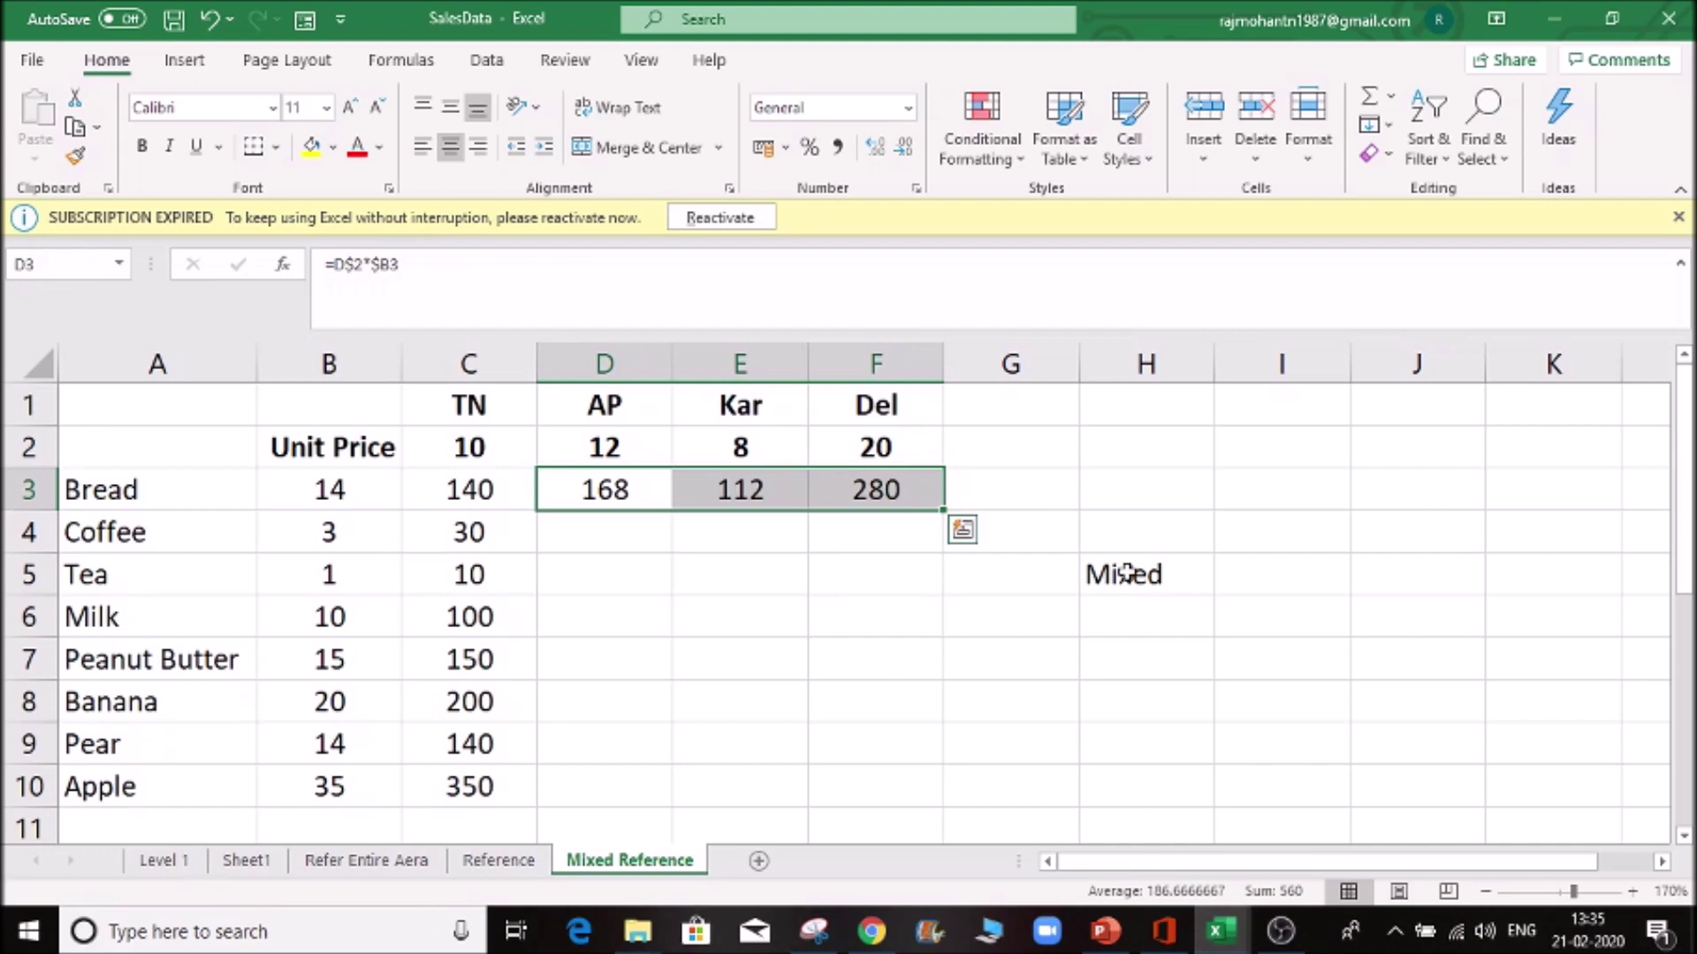
click(962, 531)
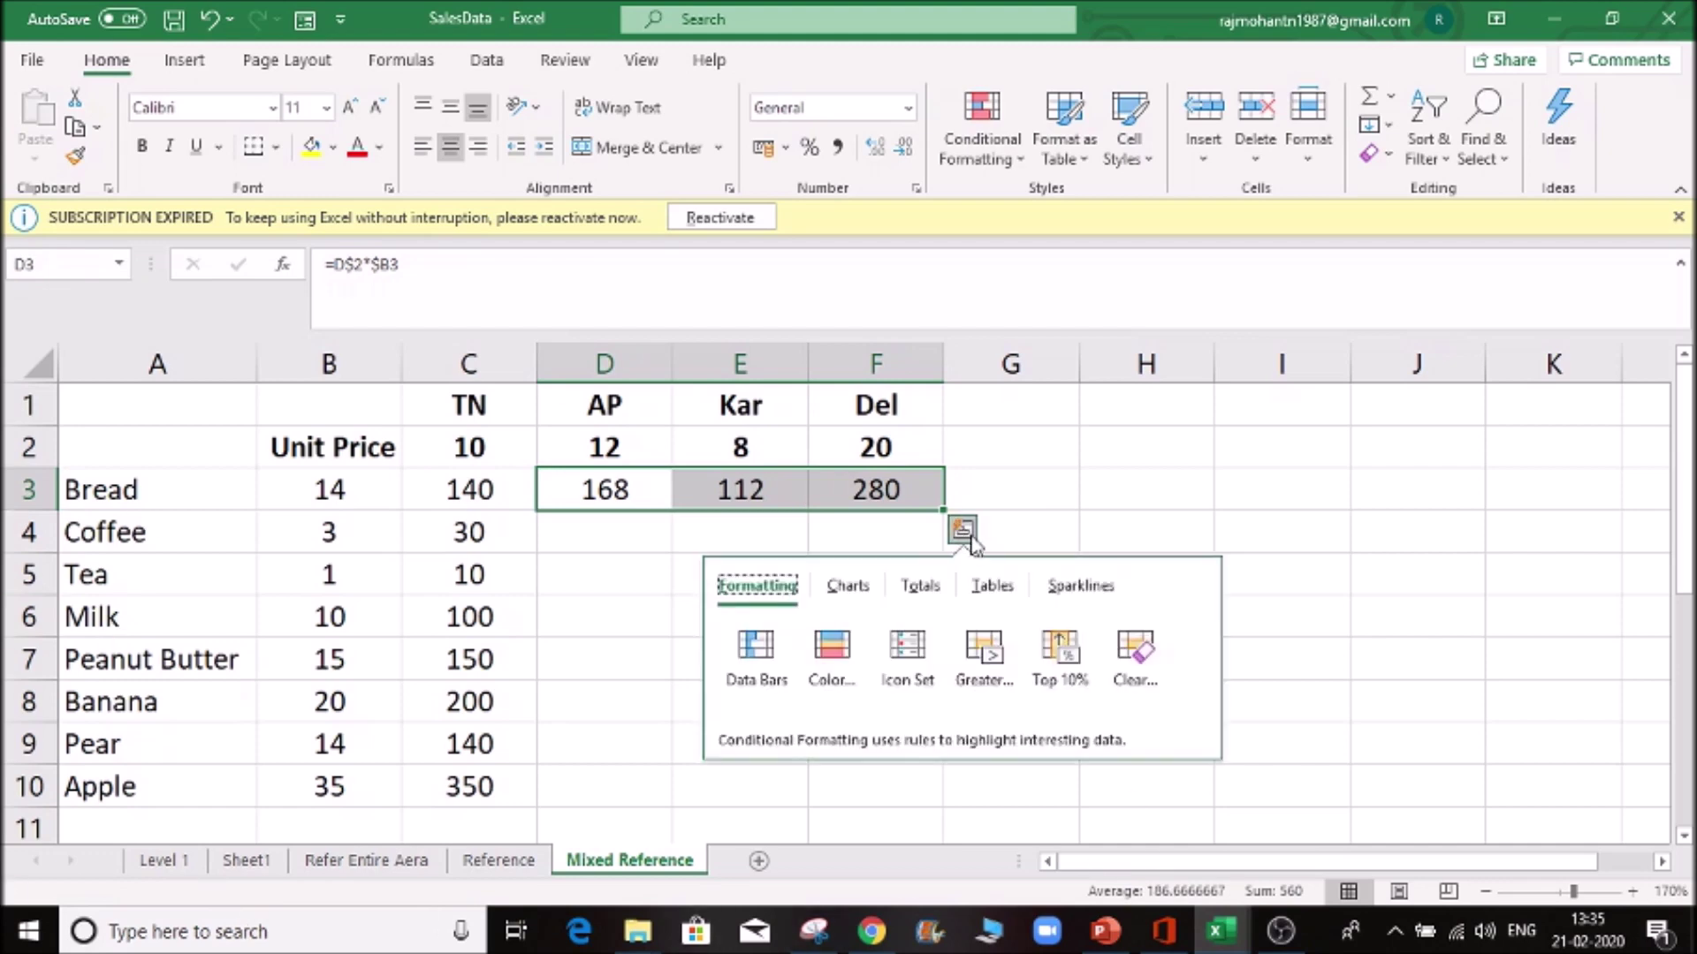
double_click(943, 509)
- Check which cells the filled formulas in F8 and E9 refer to
click(844, 699)
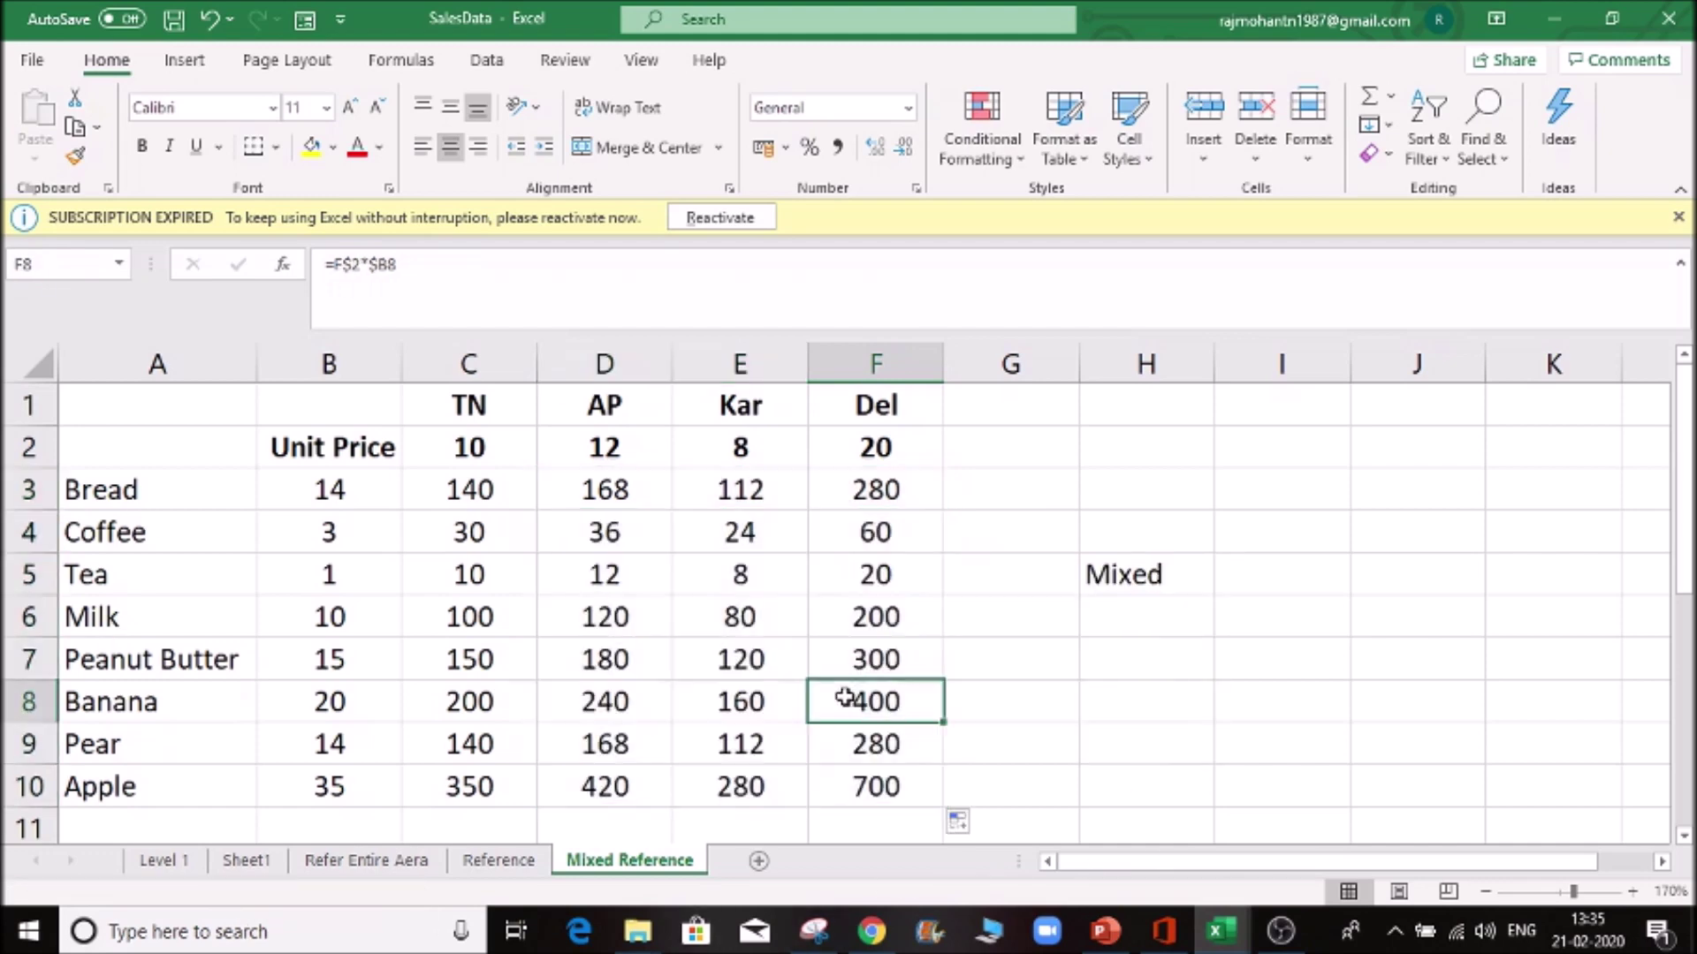
click(758, 745)
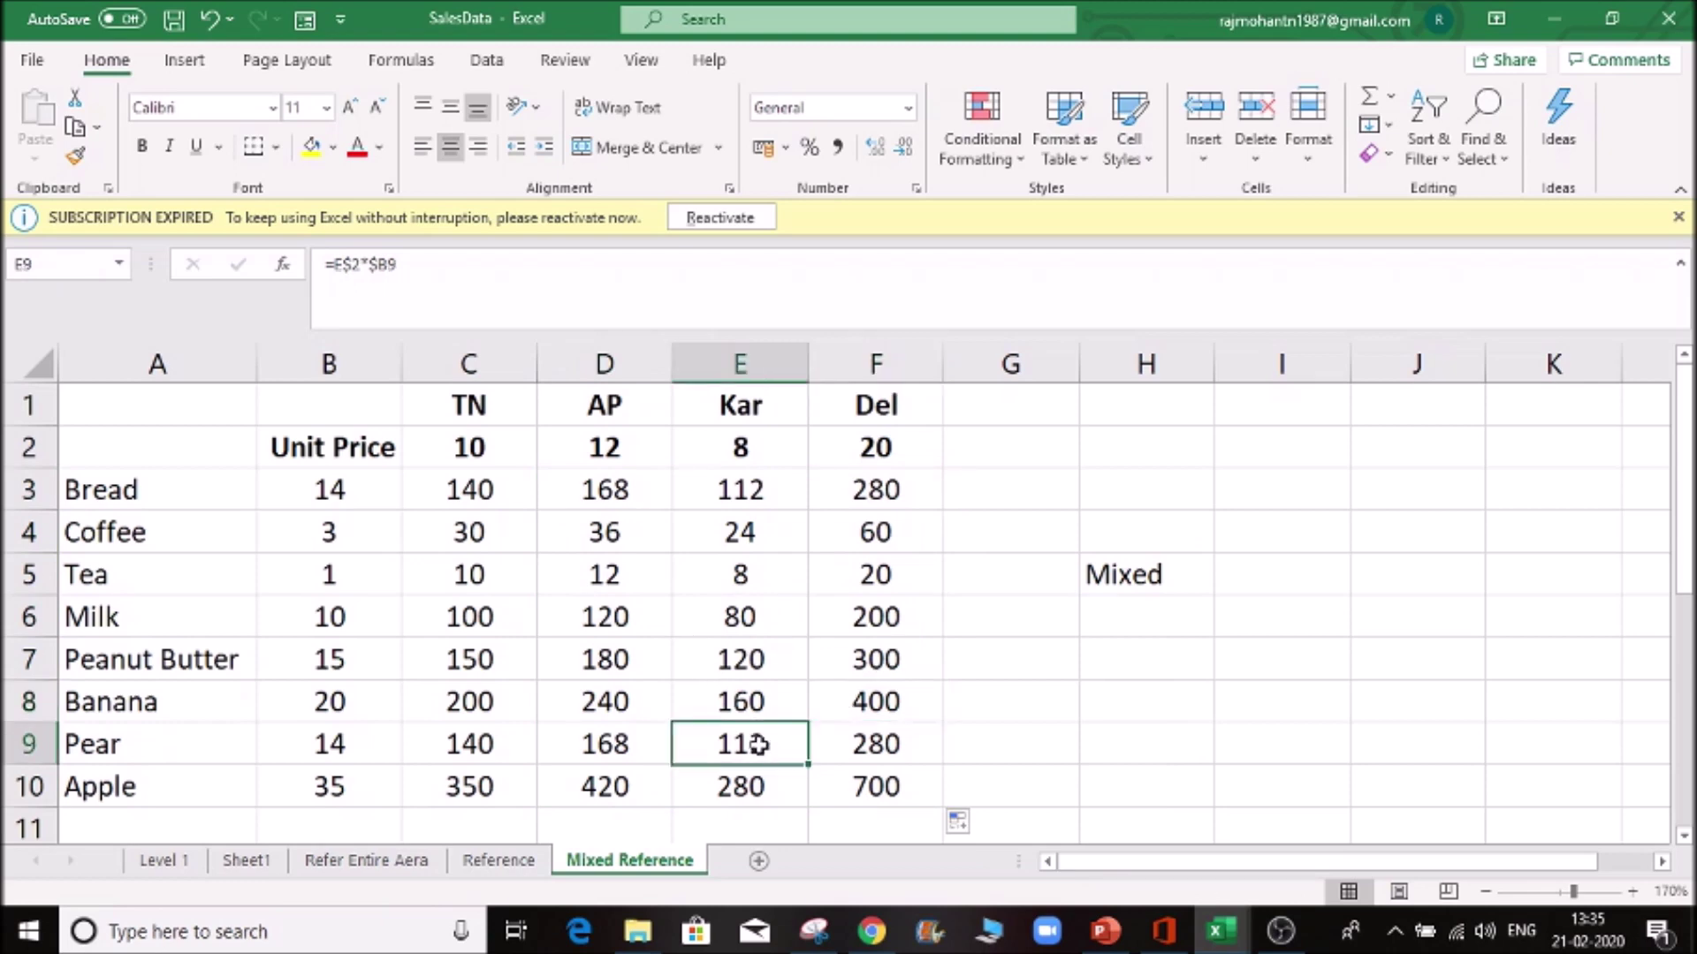
click(901, 707)
double_click(906, 711)
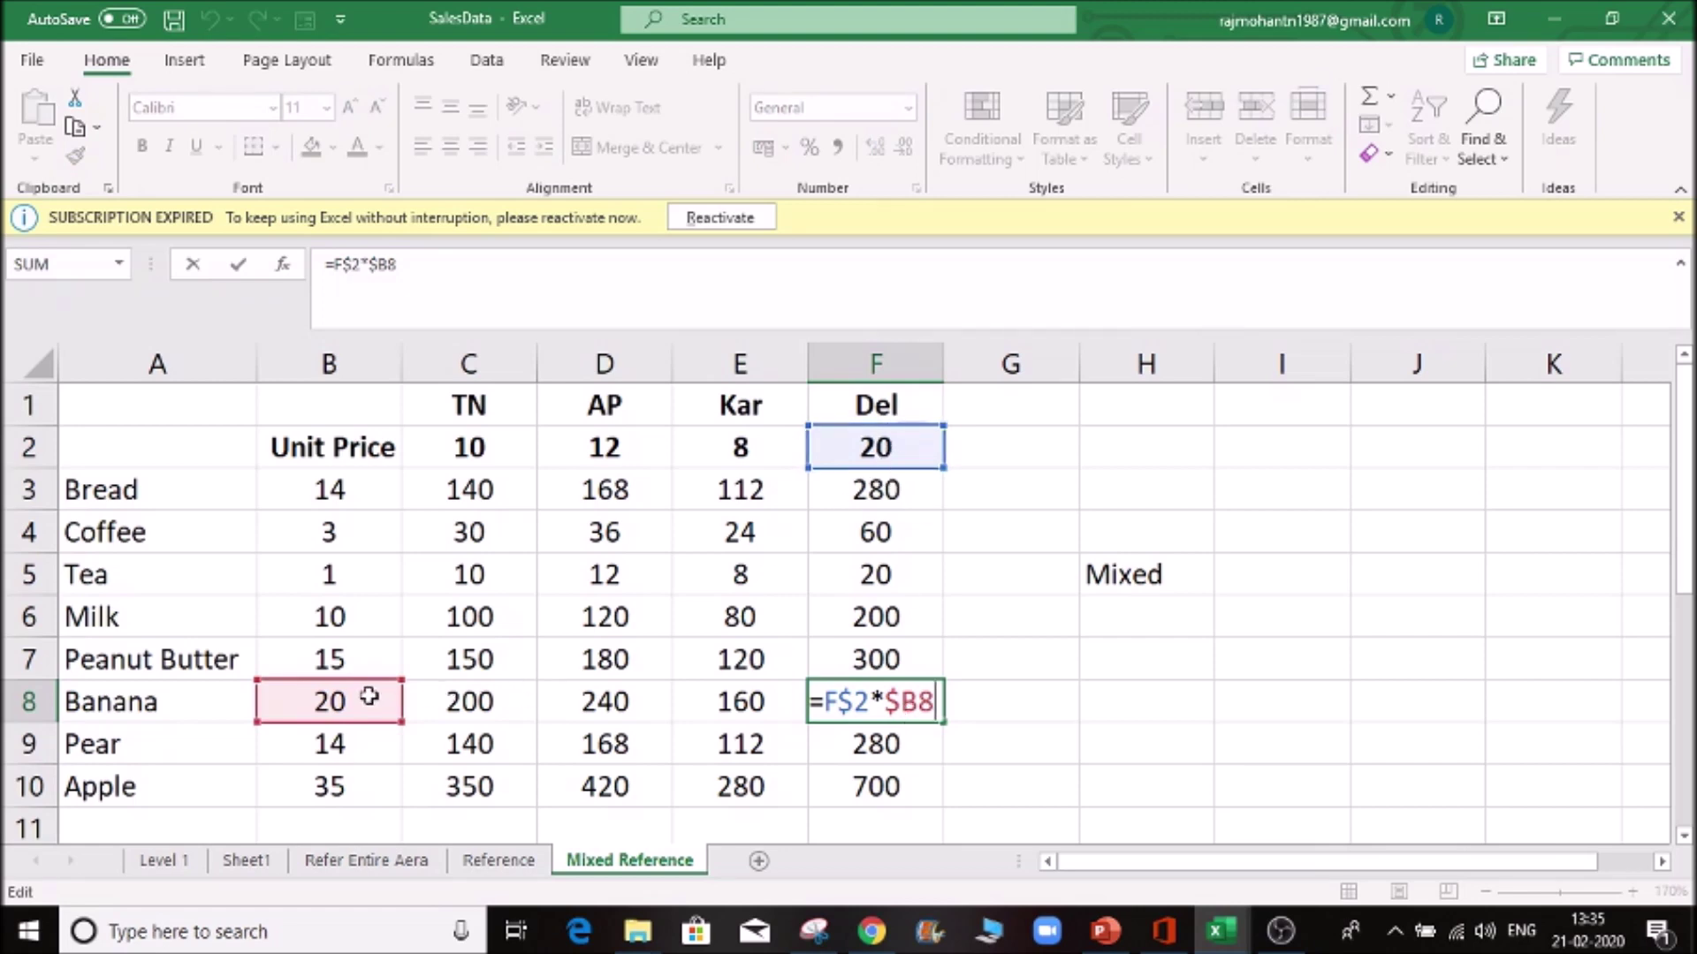
key(ctrl+Return)
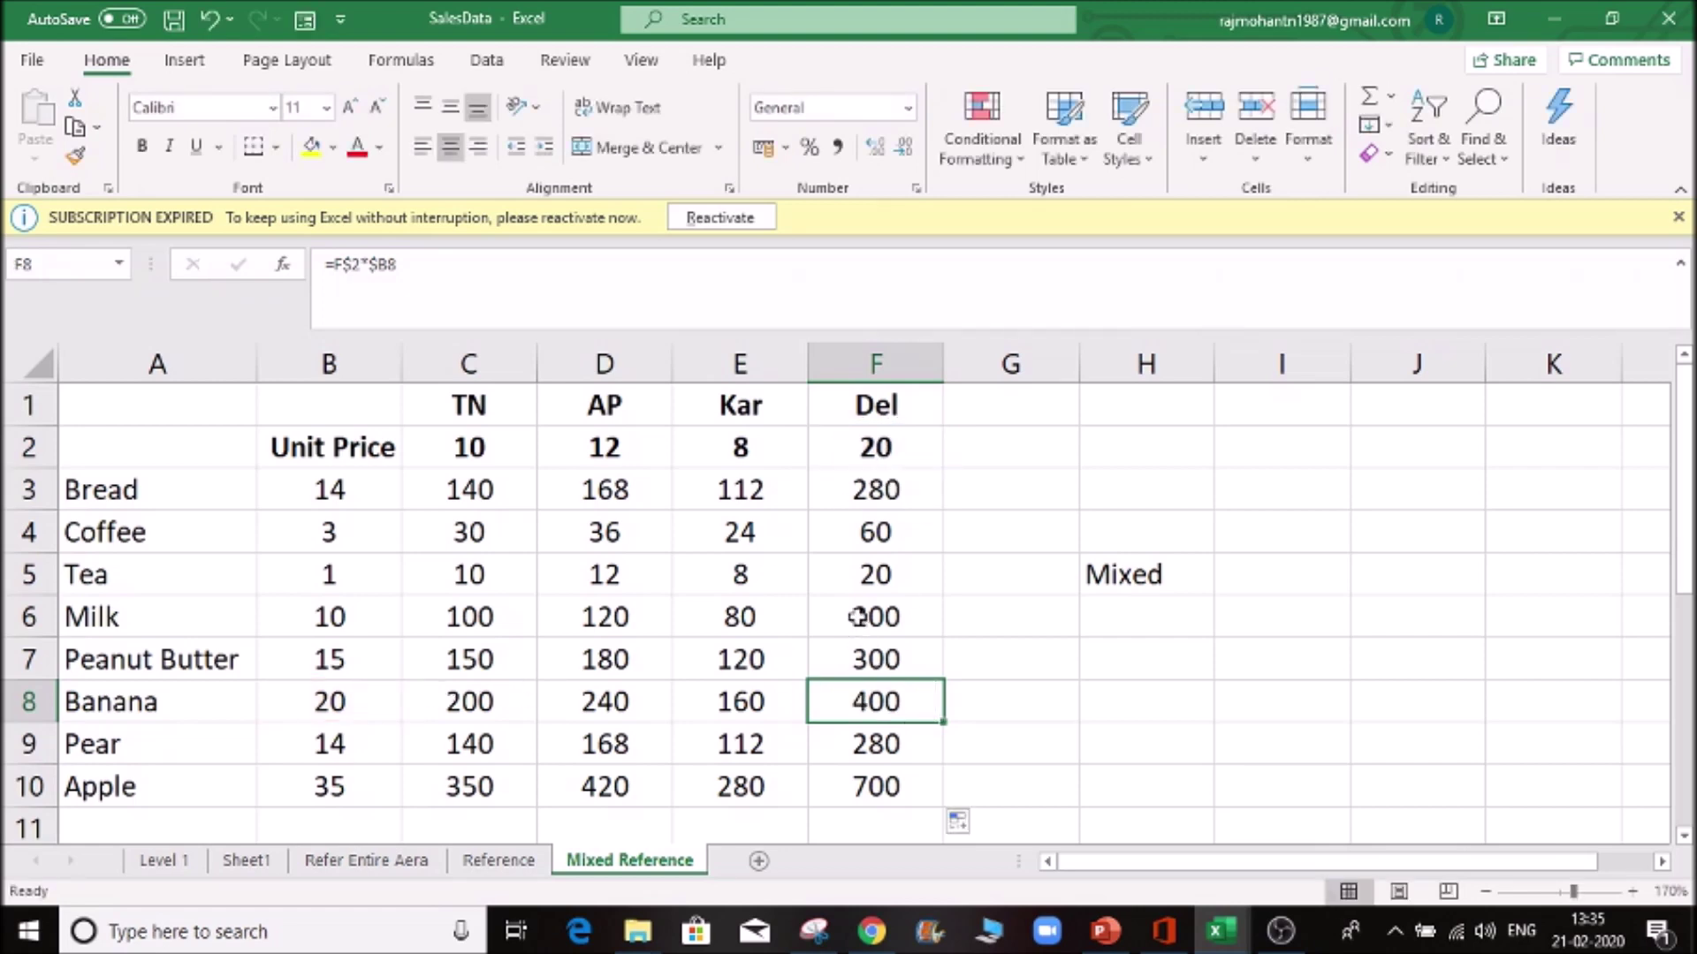
- Trace the references in the F6 and E6 formulas and compare them with the original formula in C3
click(857, 617)
double_click(857, 616)
key(ctrl+Return)
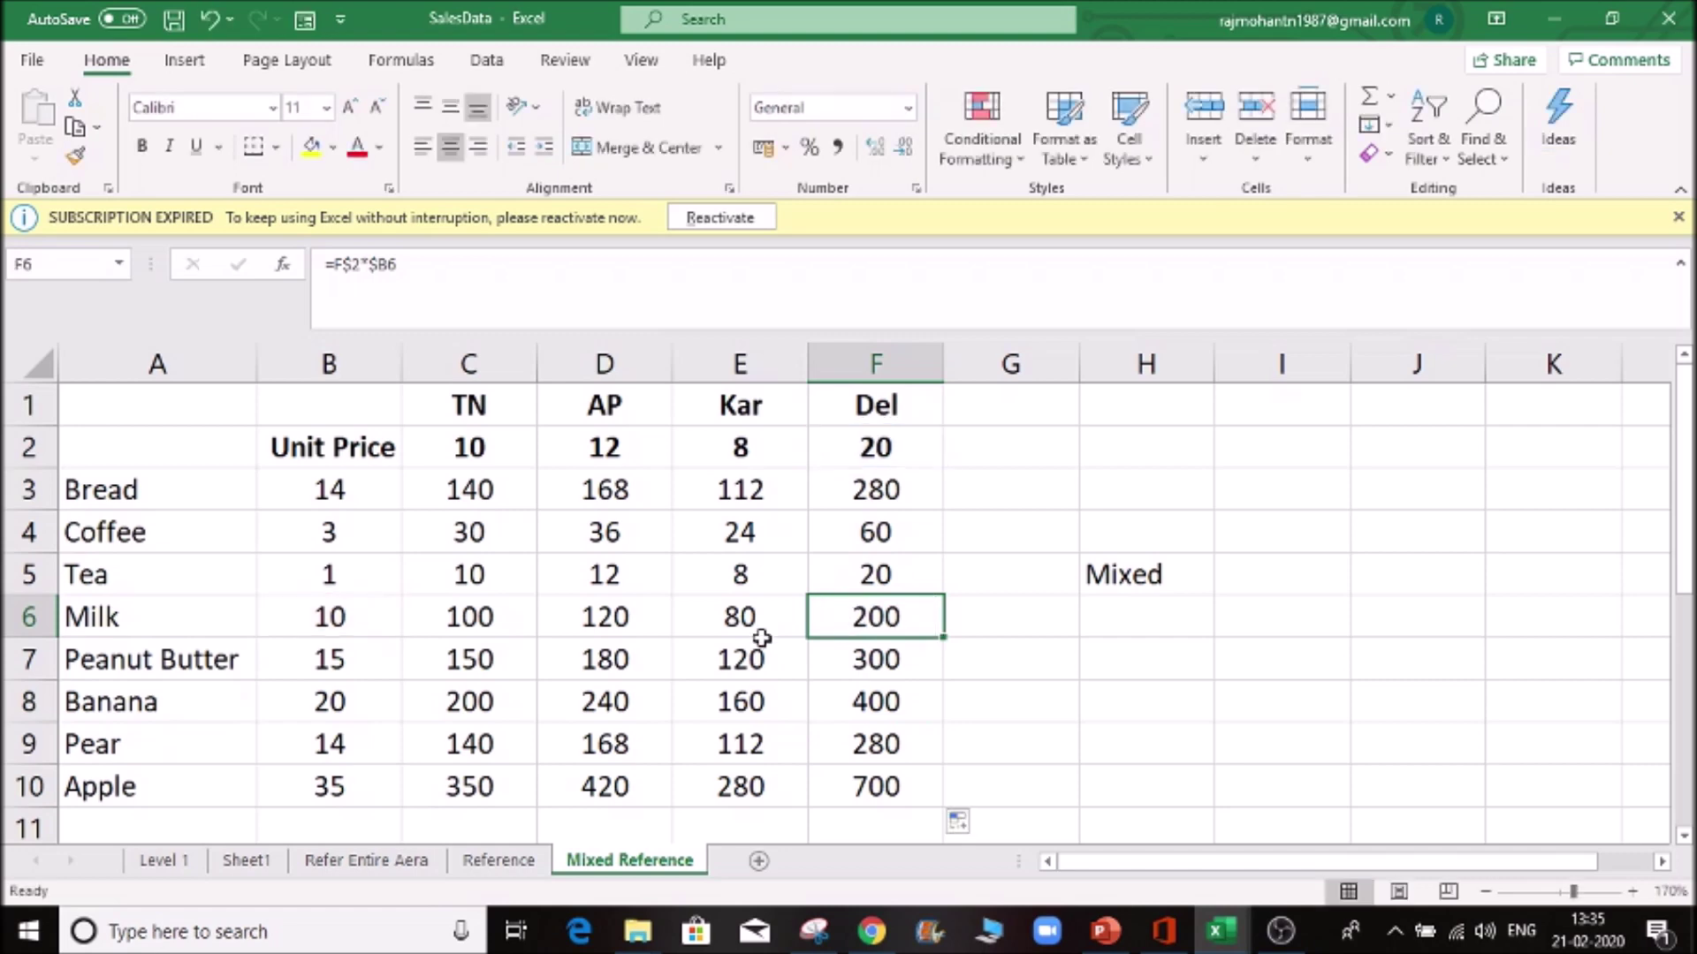
click(740, 618)
double_click(740, 618)
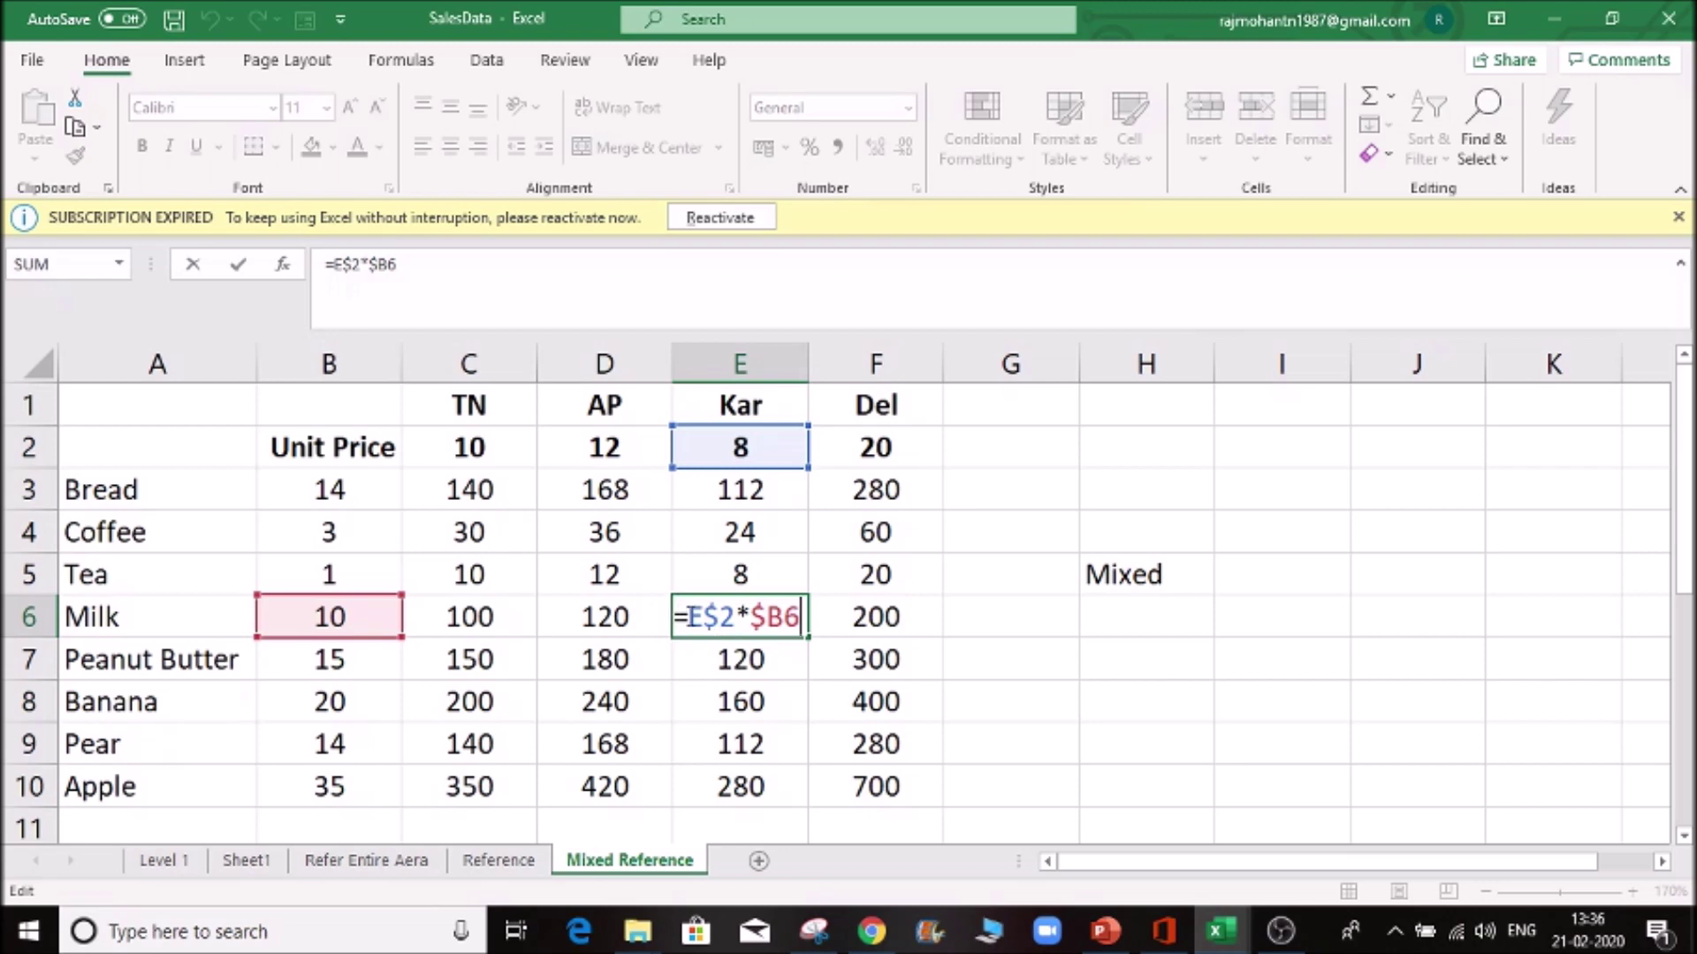
click(504, 491)
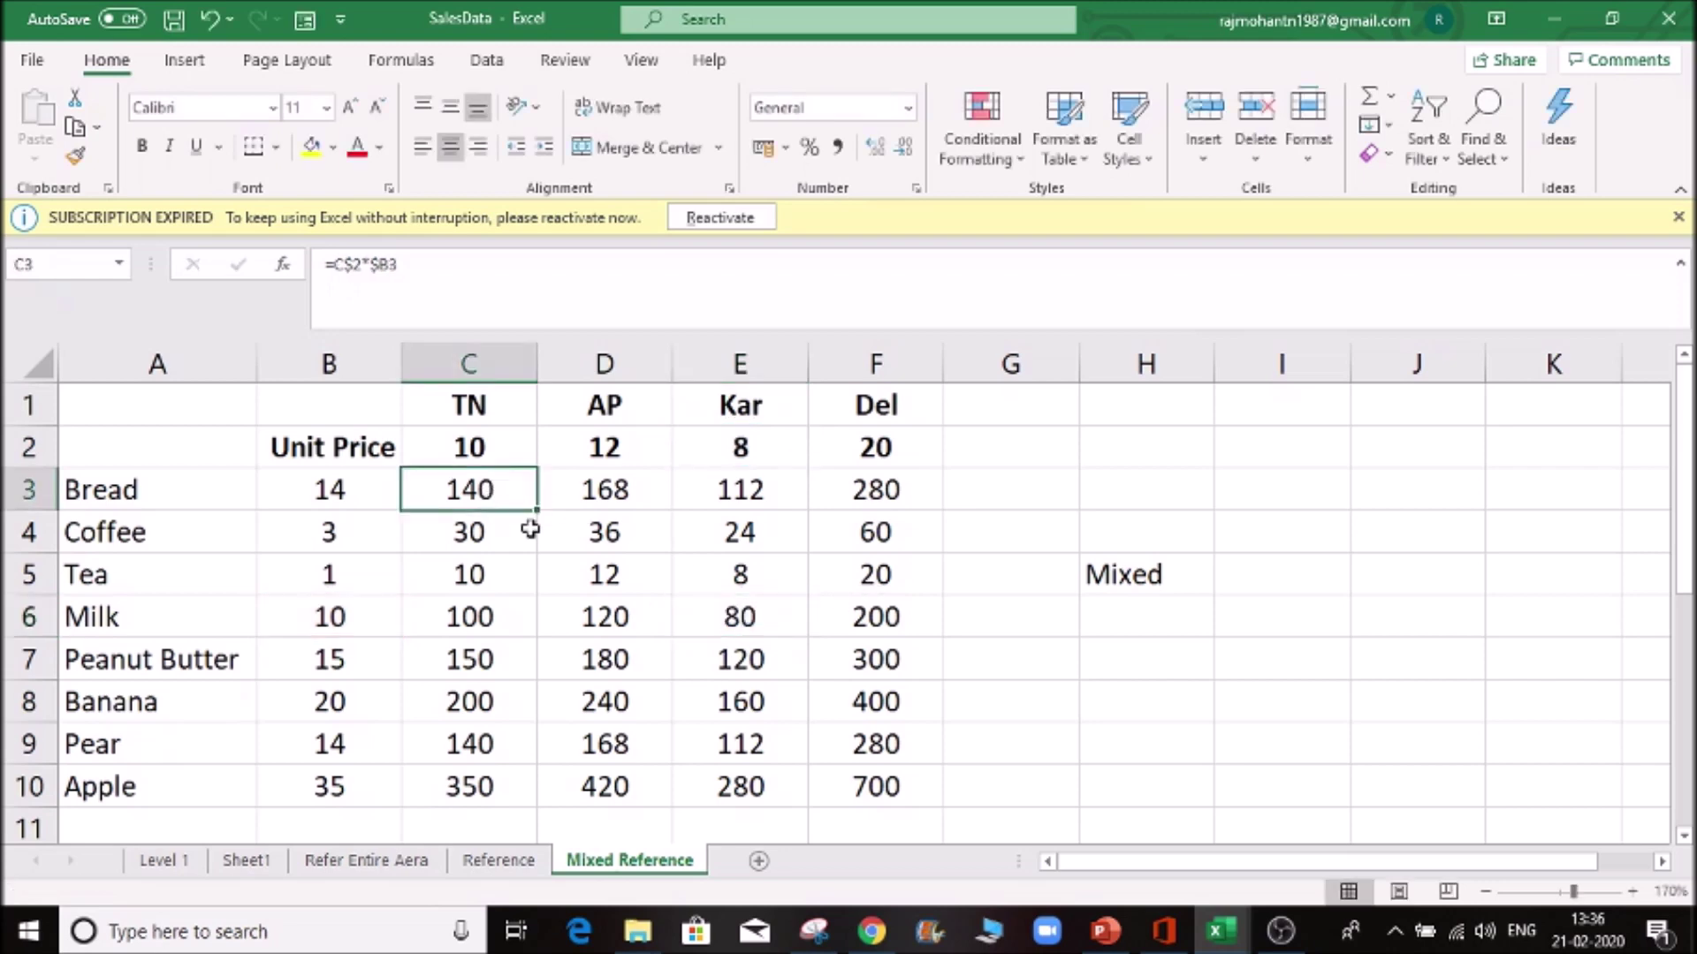